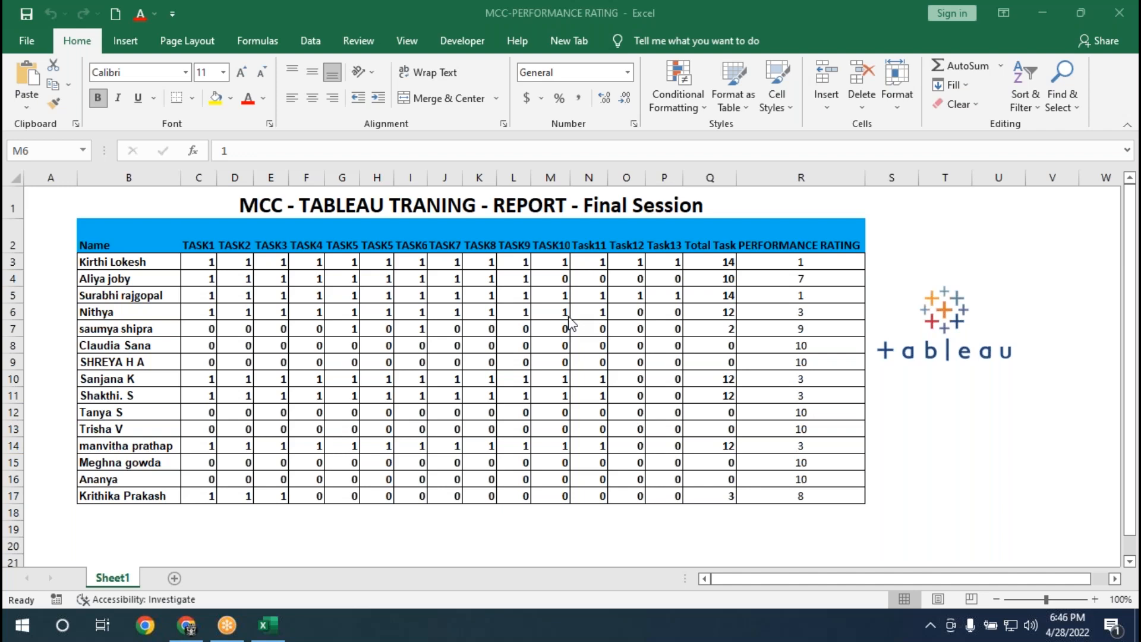
Minimize the performance rating workbook, switch to Chrome and look through the Our World in Data COVID-19 cases page.
click(1040, 13)
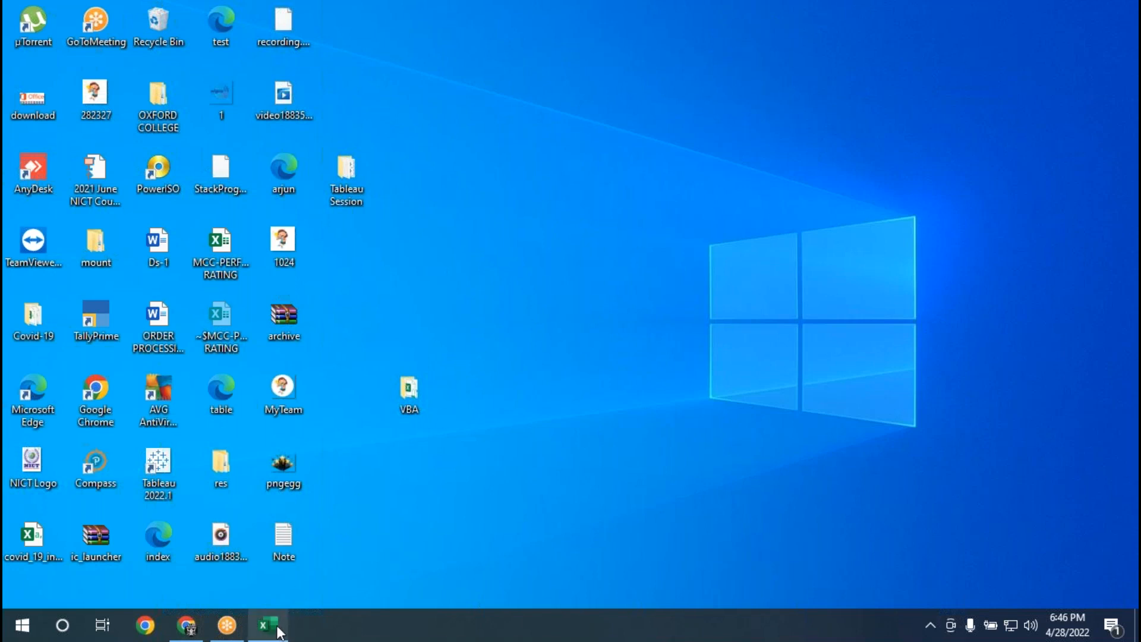
mouse_move(275, 631)
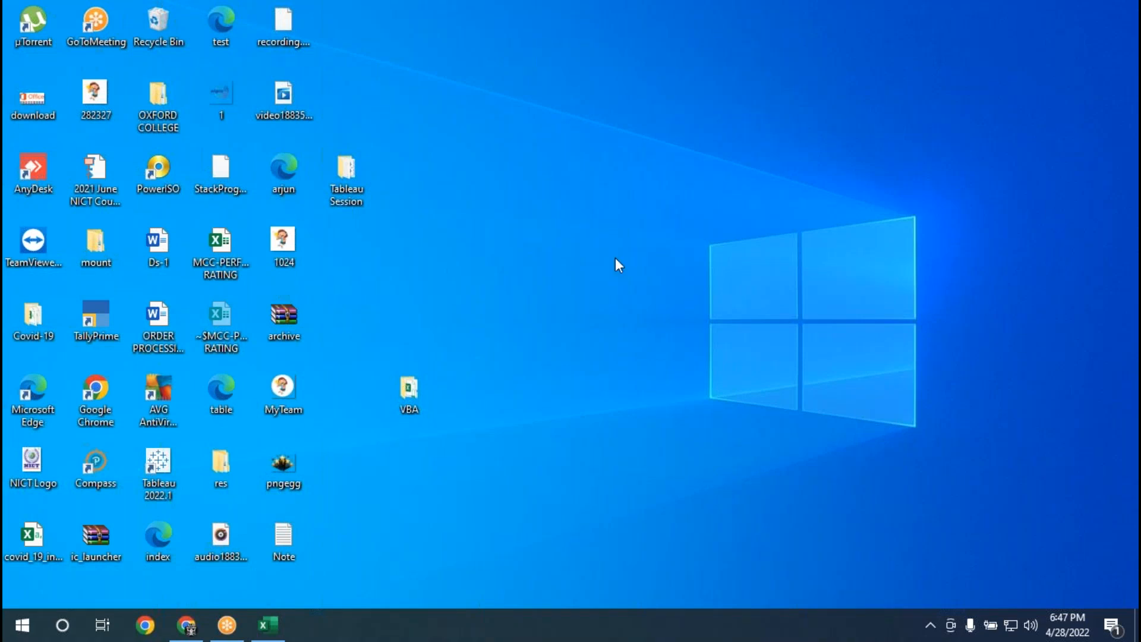
click(189, 628)
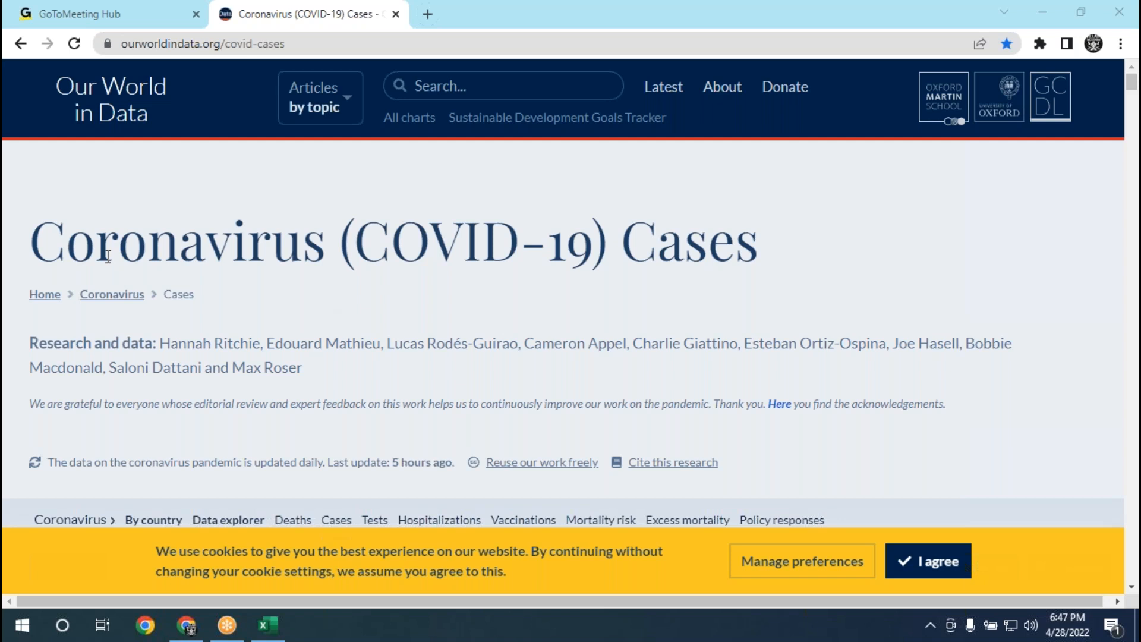
scroll(311, 271, down, 8)
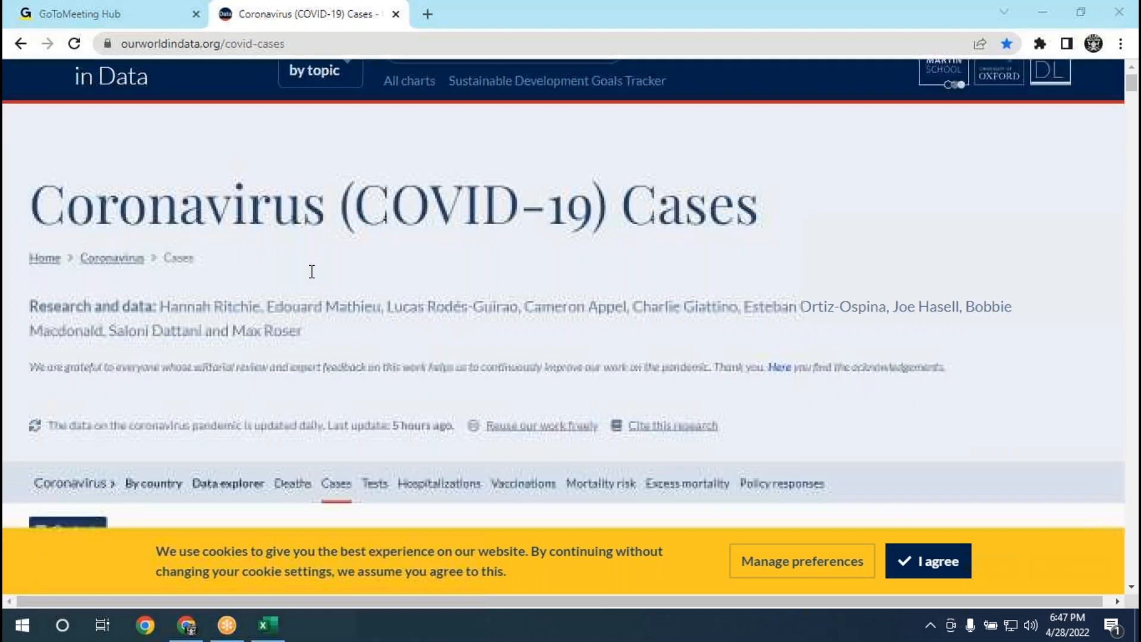
scroll(312, 272, down, 4)
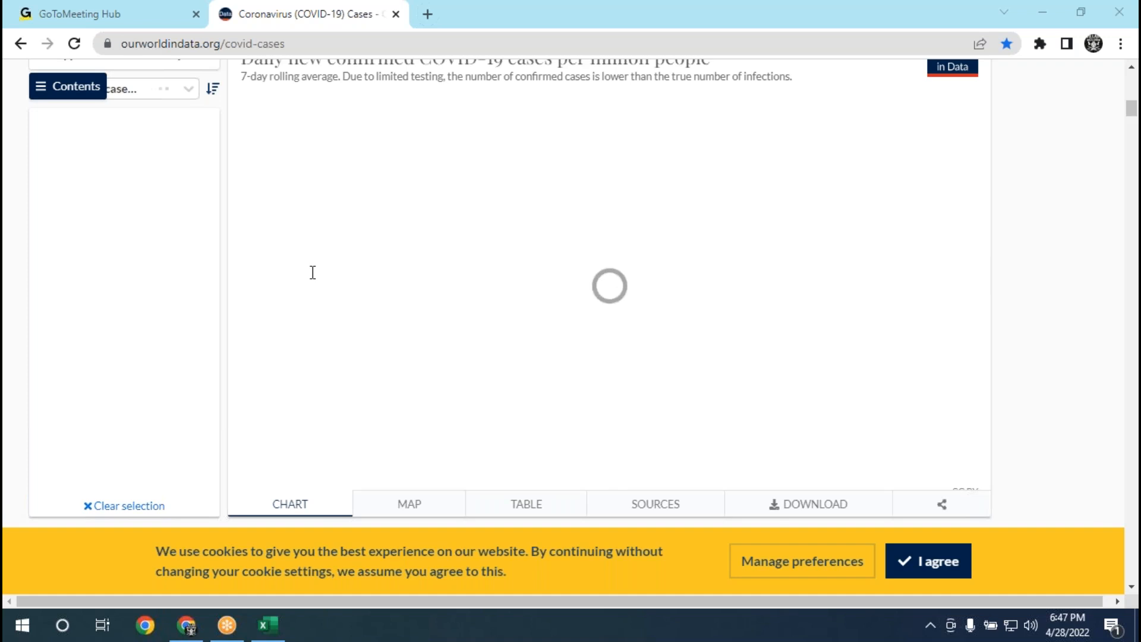
scroll(312, 272, up, 3)
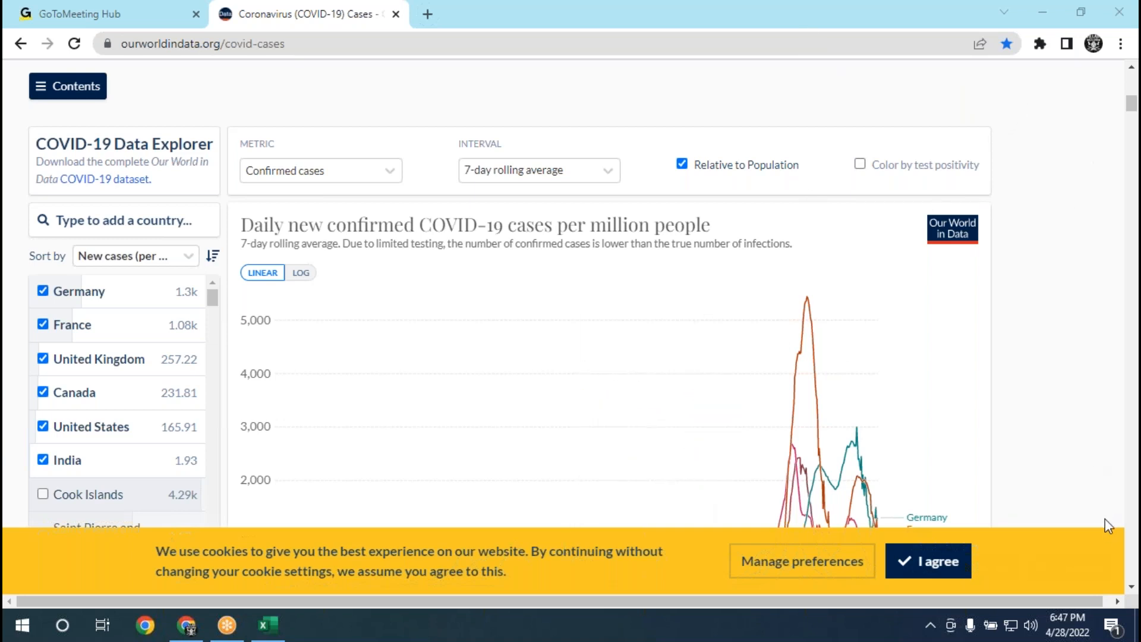
Set the start of the Data Explorer chart's timeline to Feb 5, 2020 and play its animation.
scroll(273, 389, down, 4)
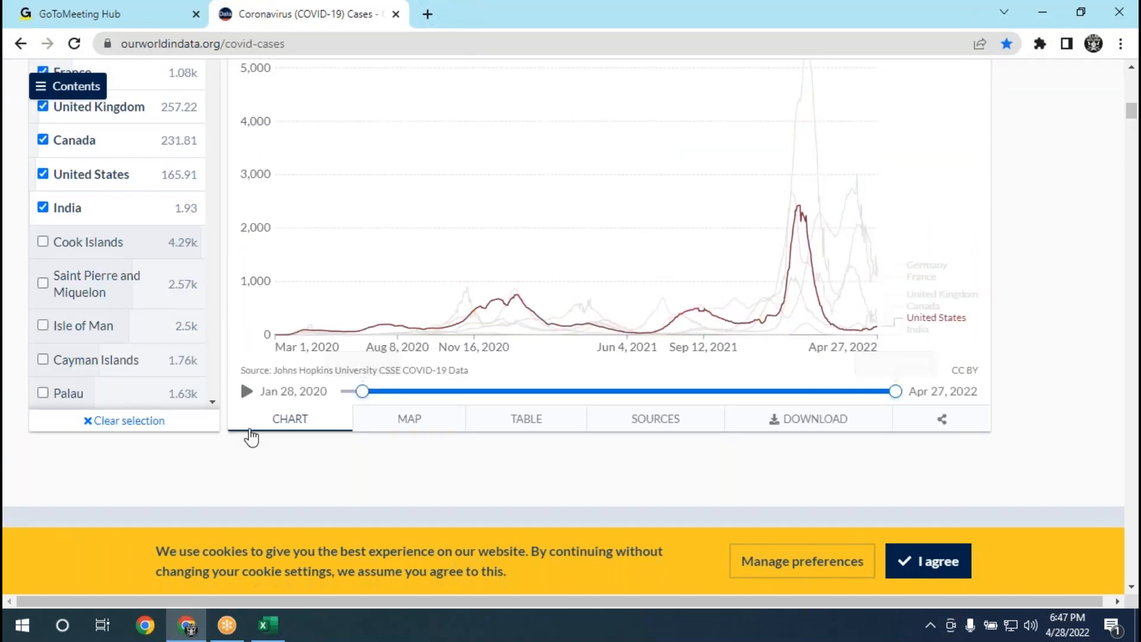
scroll(252, 437, up, 2)
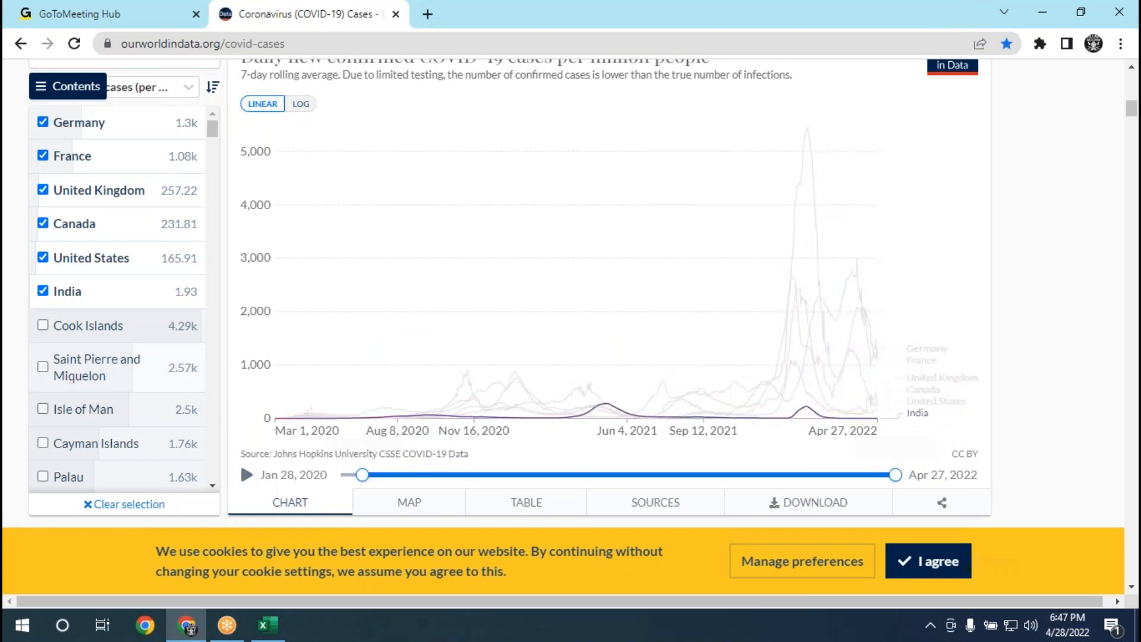
drag(360, 475, 345, 475)
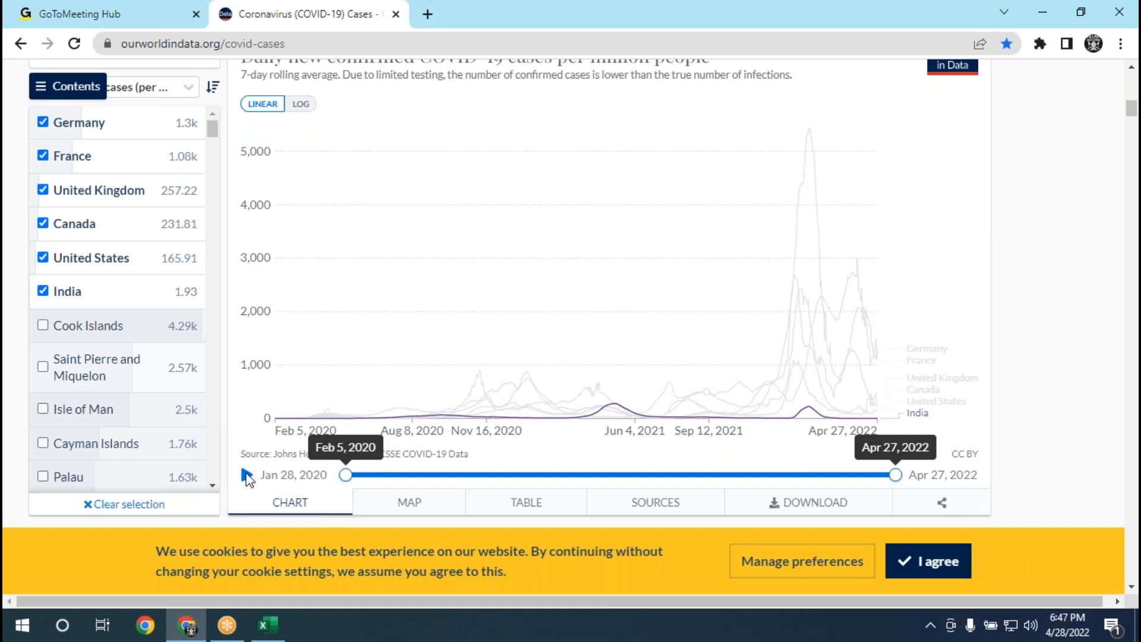
click(253, 477)
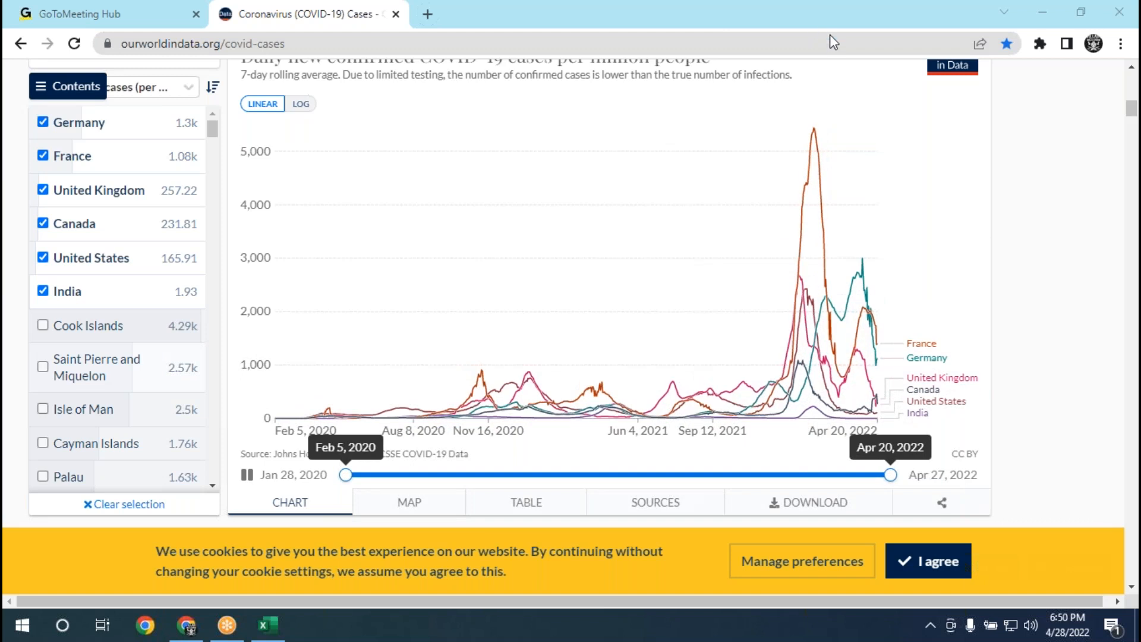
Shrink the browser out of its maximized state and minimize it to reveal the desktop.
drag(598, 25, 462, 88)
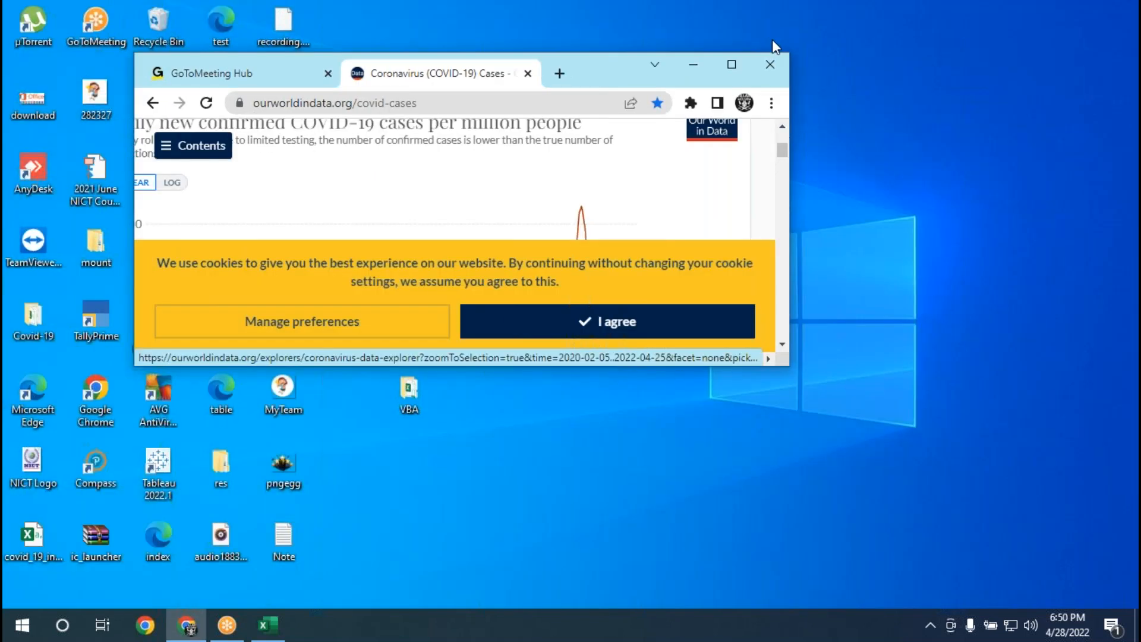
click(852, 78)
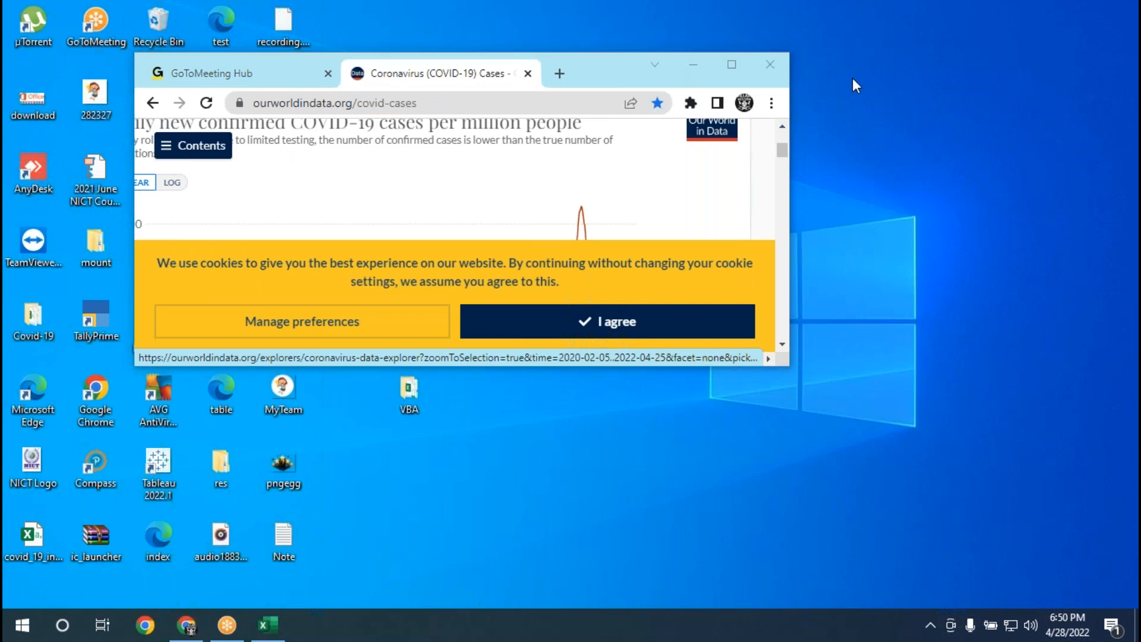
drag(599, 67, 576, 116)
click(673, 114)
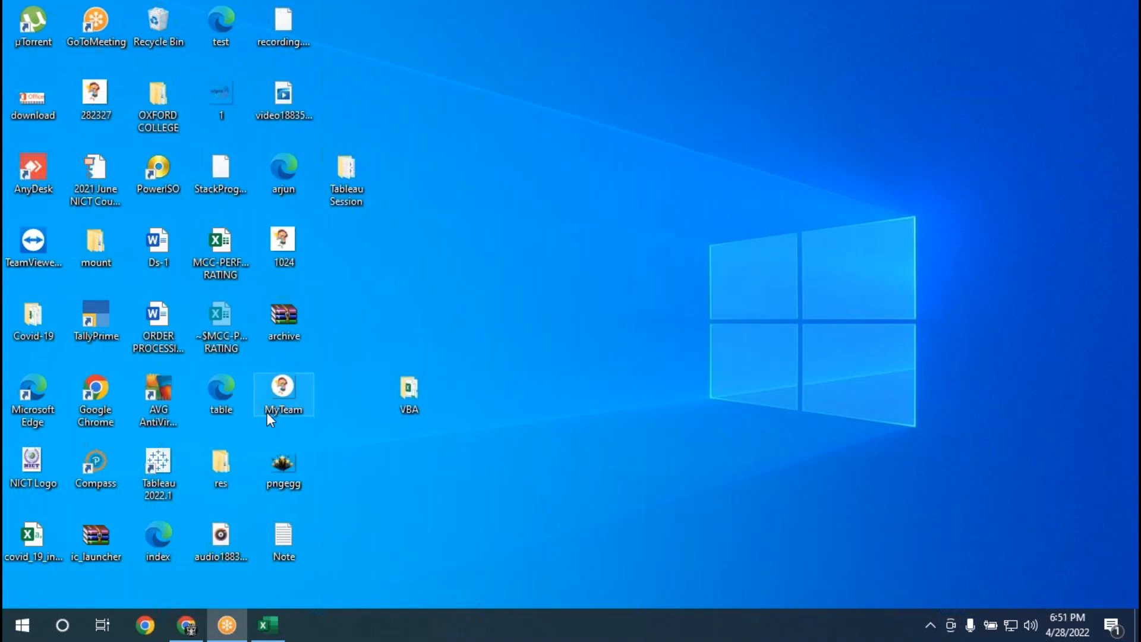
Refresh the desktop and move the covid_19_india file to an empty area of it.
right_click(471, 205)
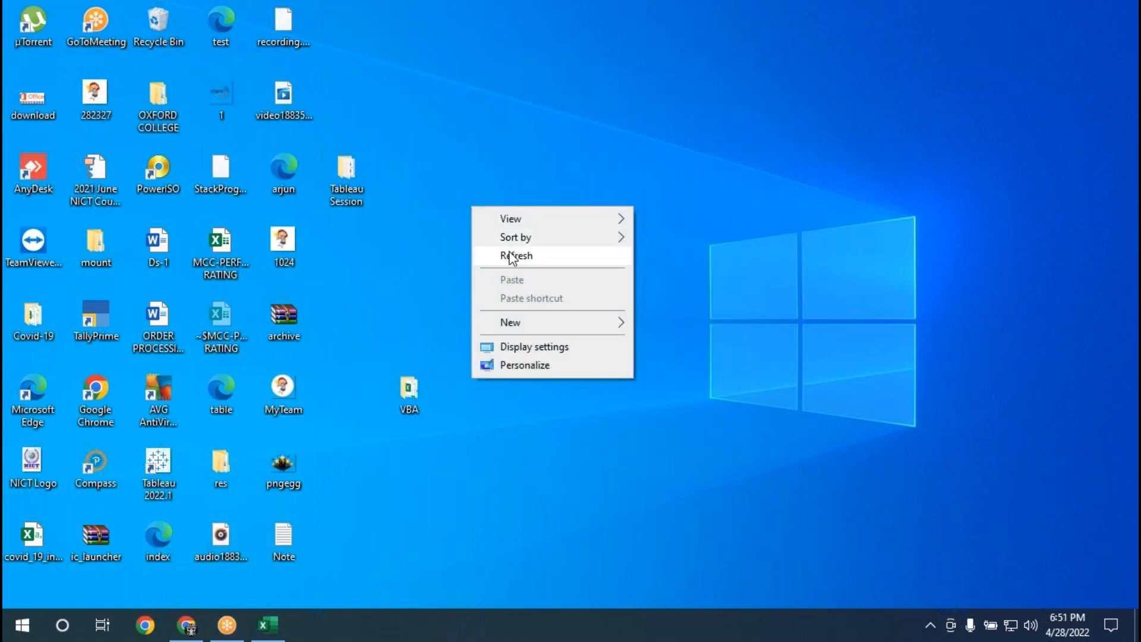
click(511, 257)
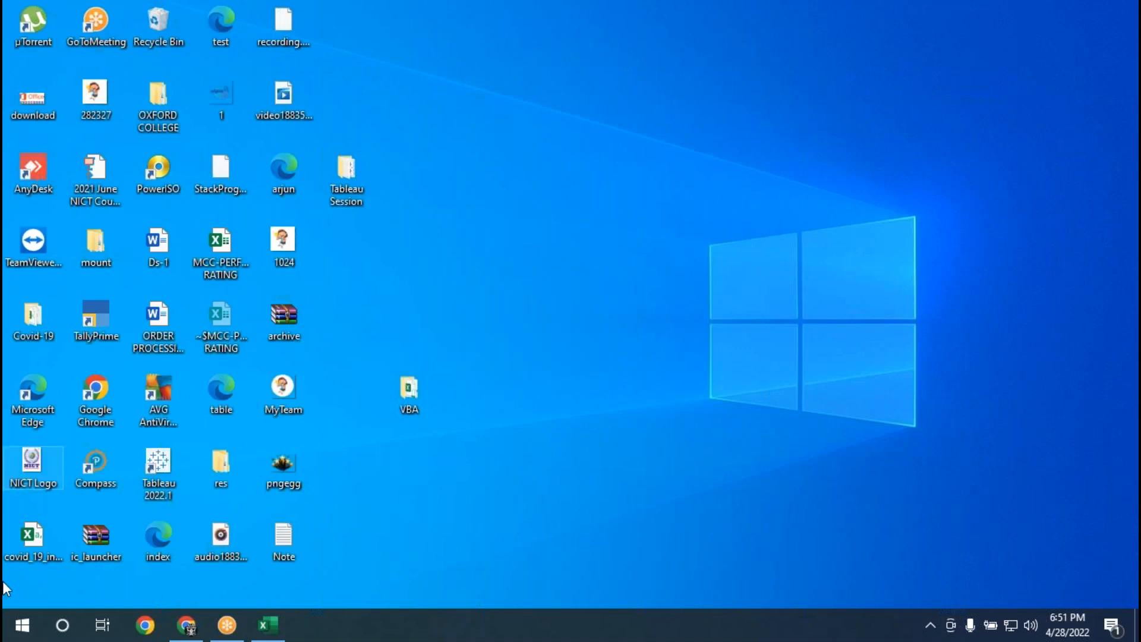
drag(165, 468, 530, 247)
click(530, 293)
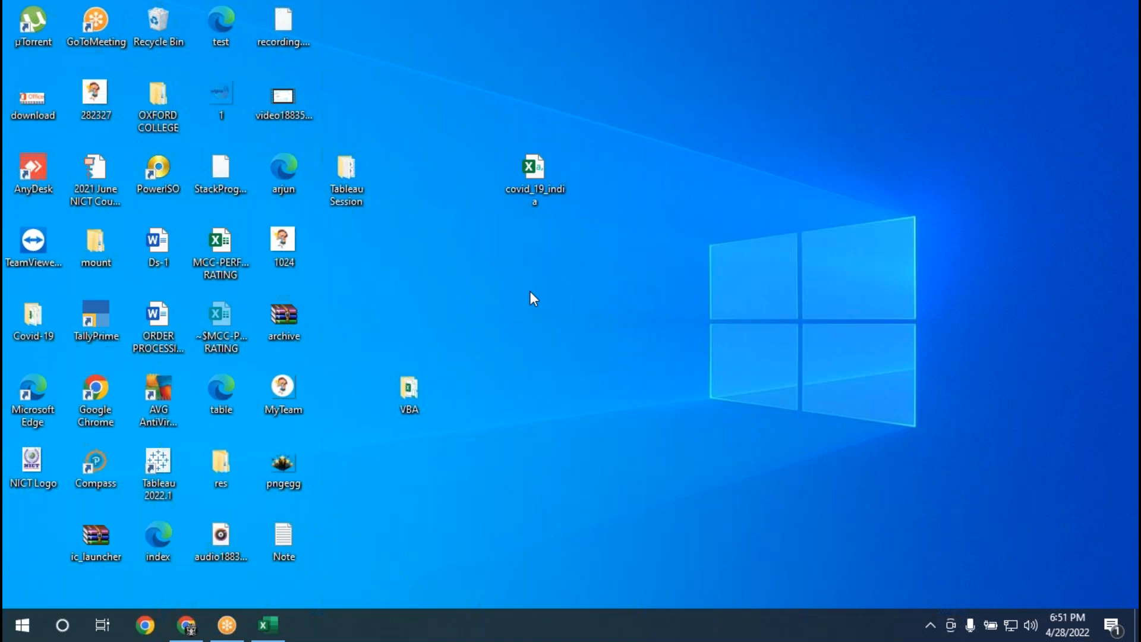
Launch Notepad through the Run dialog, leaving a blank document ready for notes.
key(super+r)
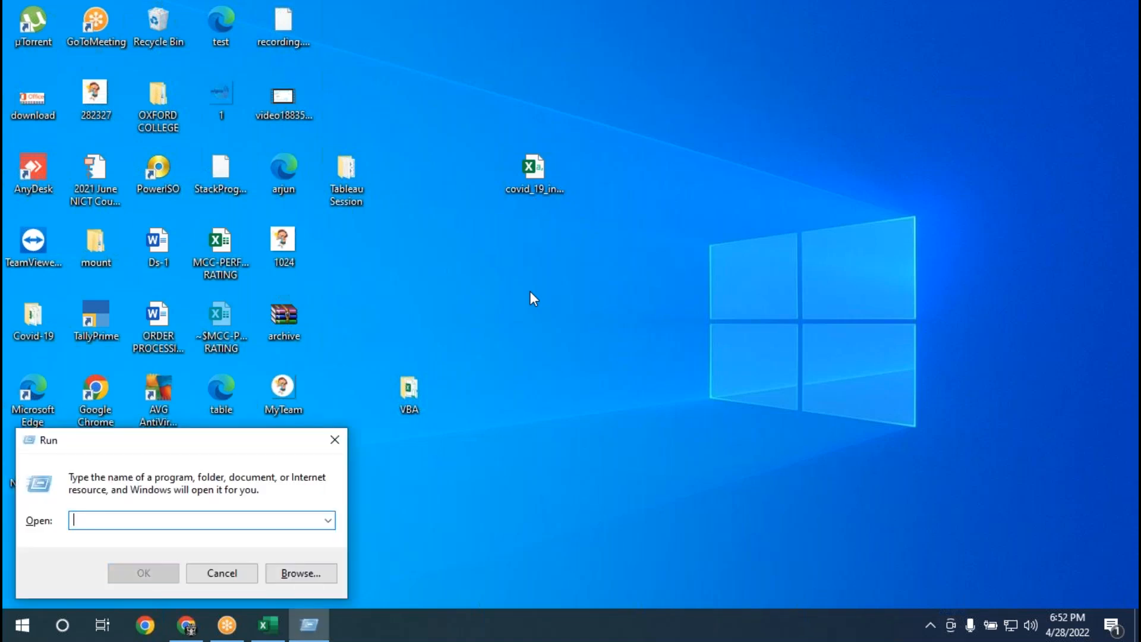
text(Notepad)
key(Return)
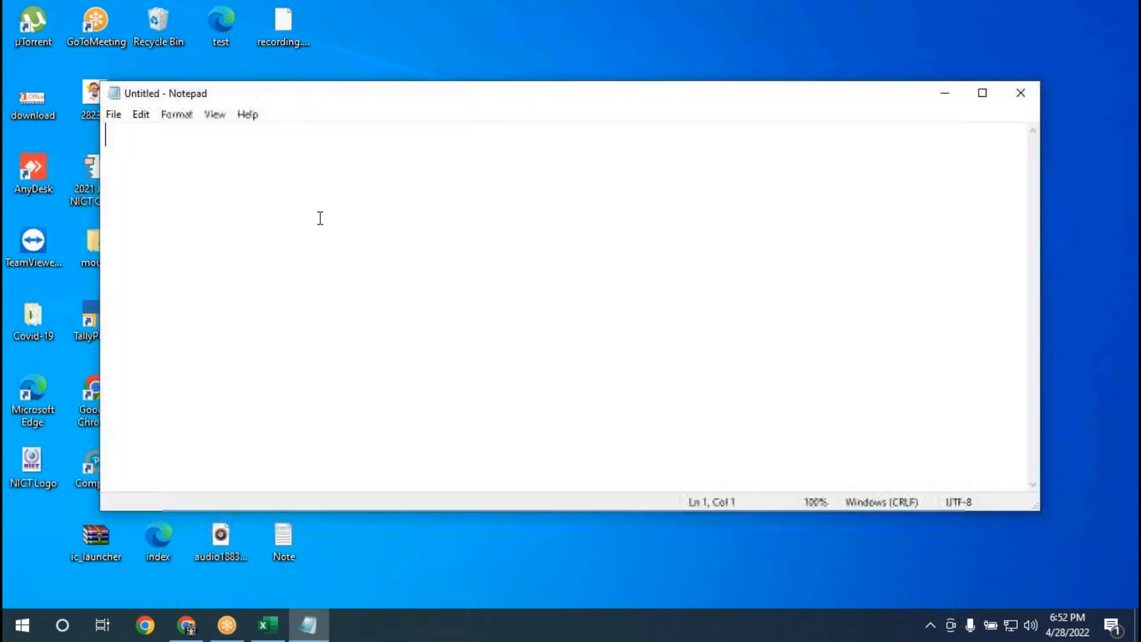
text(V)
key(BackSpace)
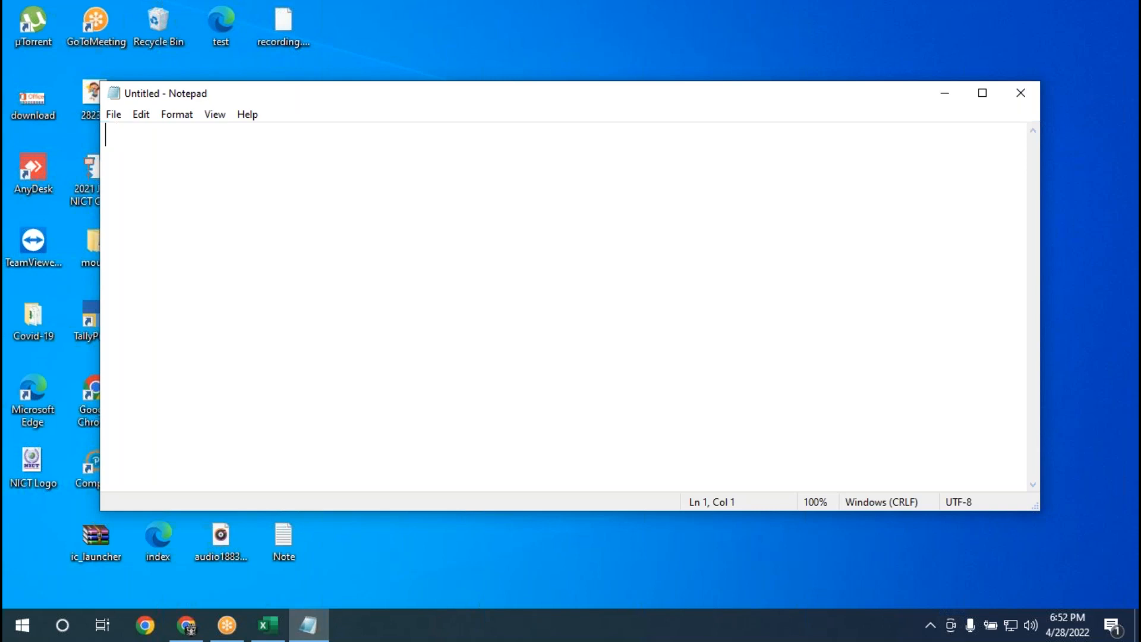
Write the heading "To Create Animation Chart By using Pages :" in the note and start a new line below it.
text(To Create Animation Chart By using )
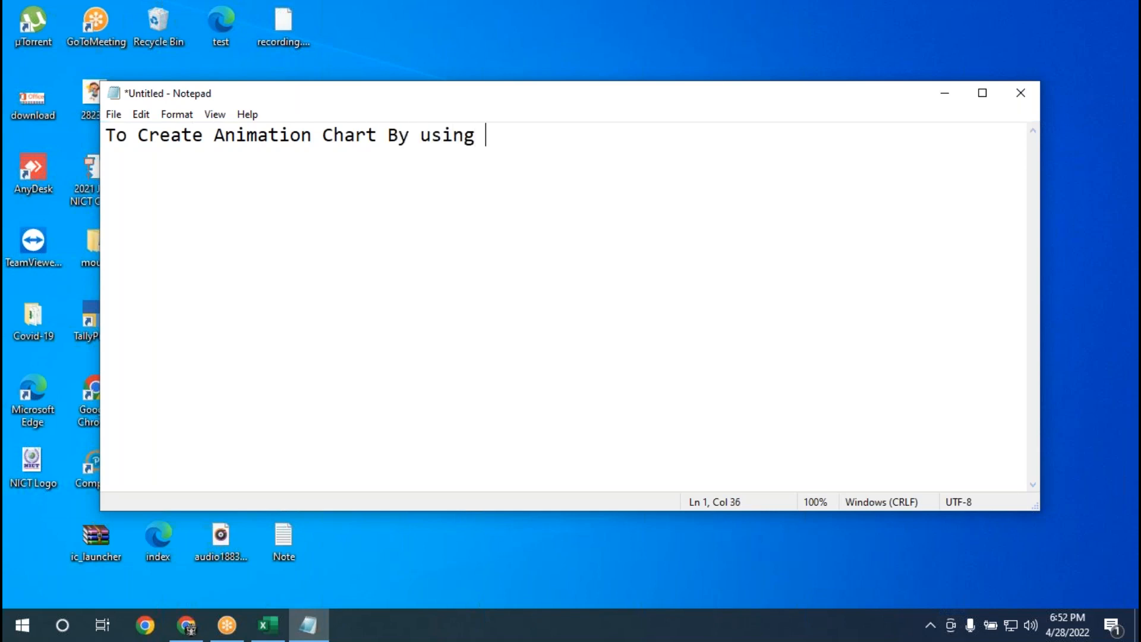
text(Pages :)
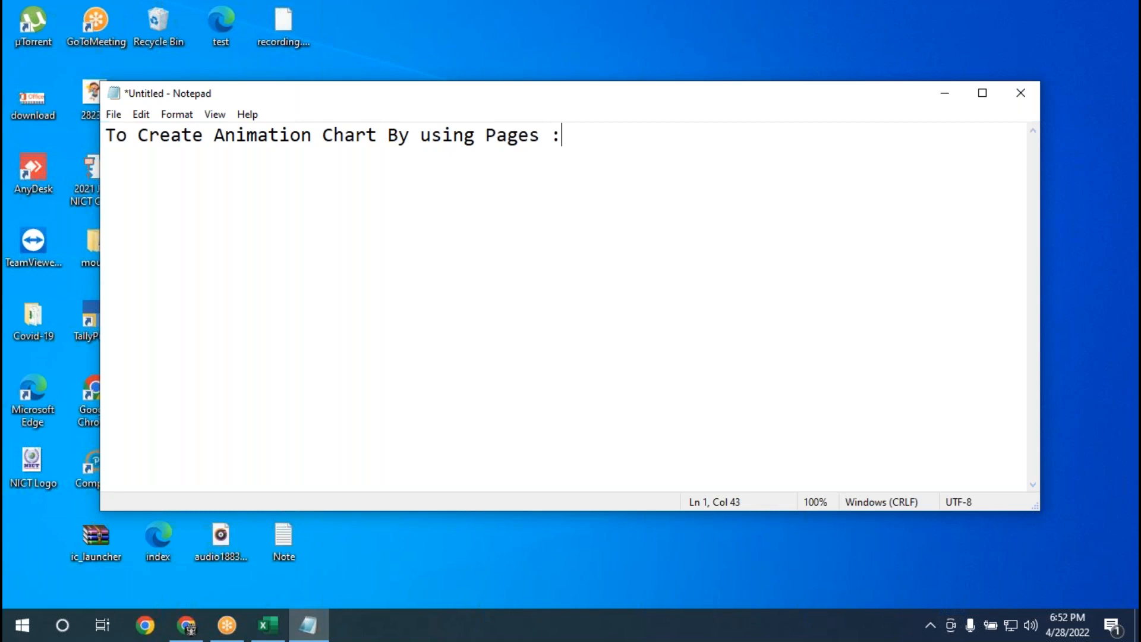
key(Return)
Narrow and reposition the Notepad window on the desktop, and minimize it.
drag(491, 102, 227, 84)
drag(746, 220, 458, 219)
drag(213, 94, 489, 89)
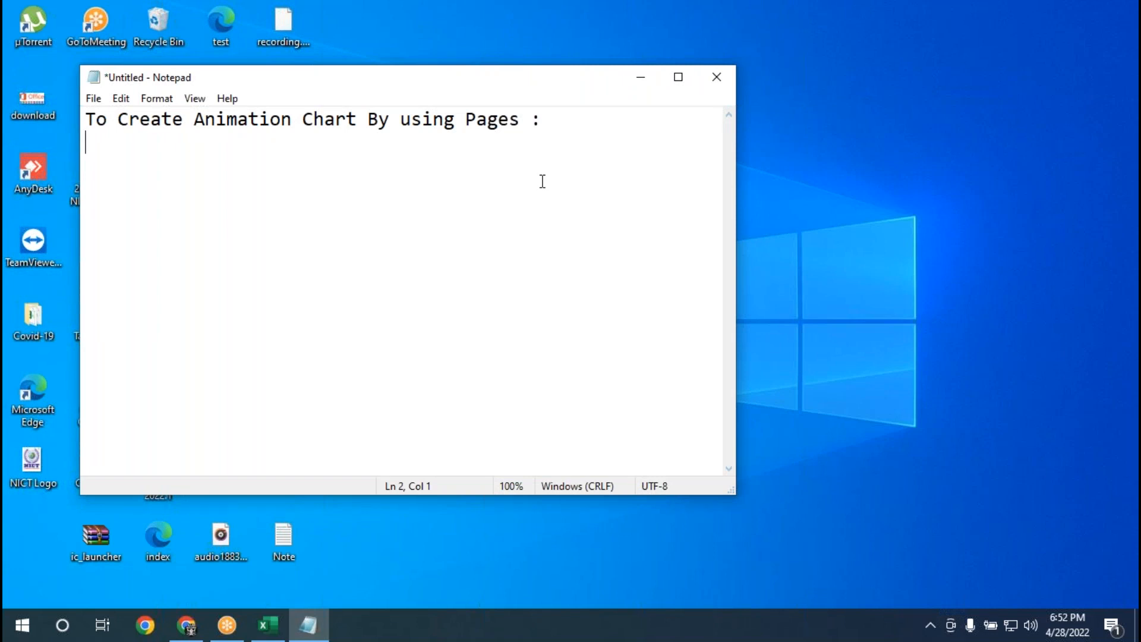
click(641, 78)
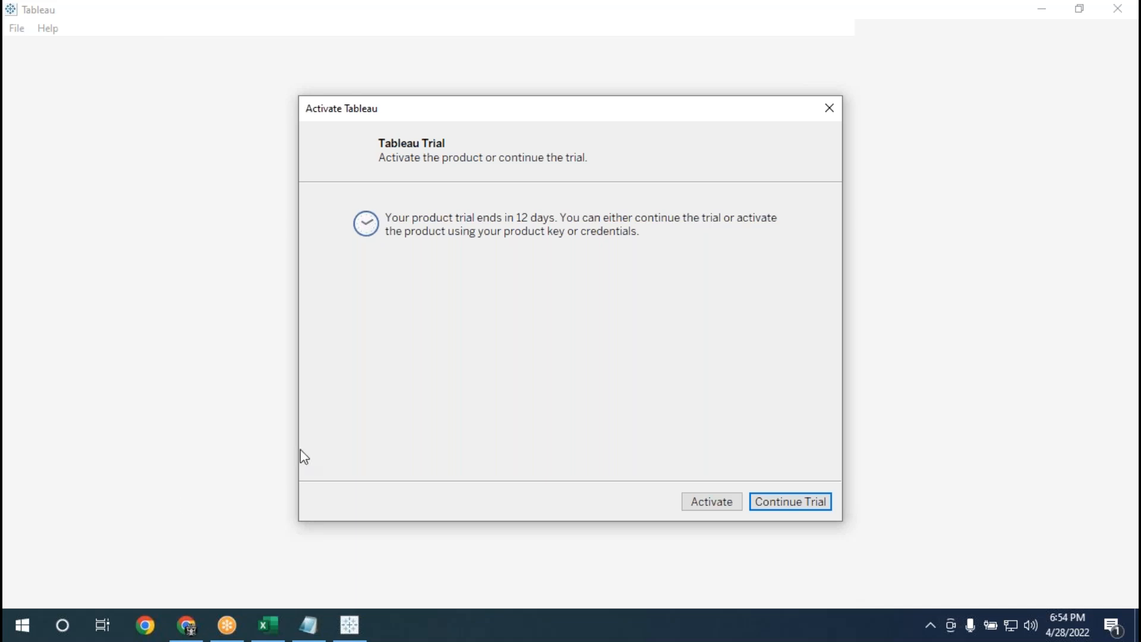
Continue the Tableau trial, dismiss the File Recovery dialog without opening Book2, and keep the window maximized.
click(784, 503)
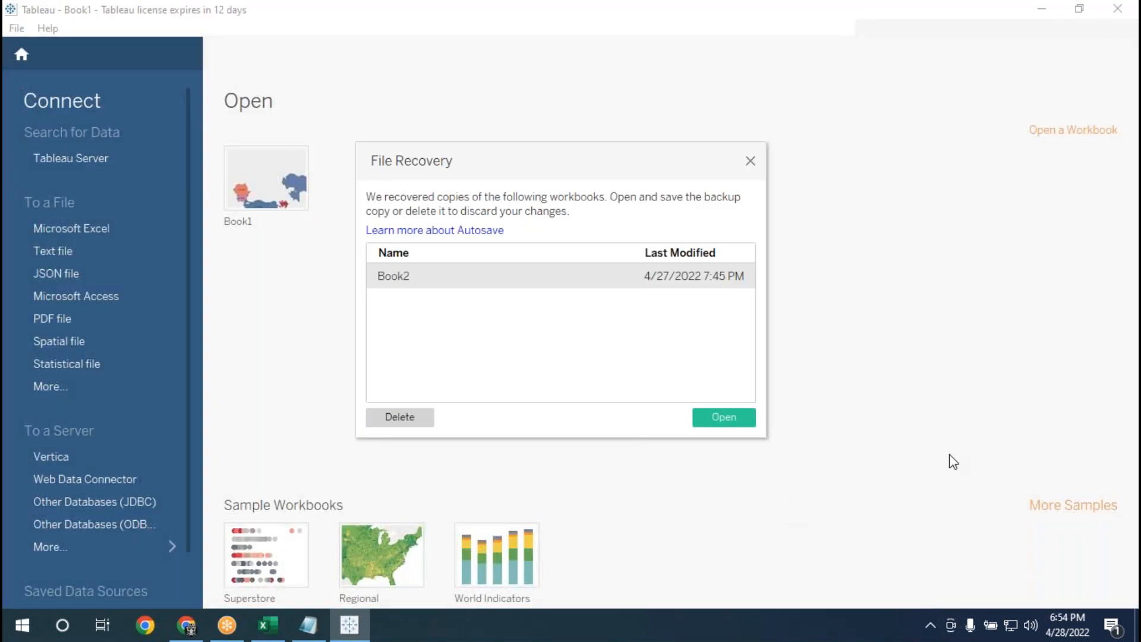
click(750, 161)
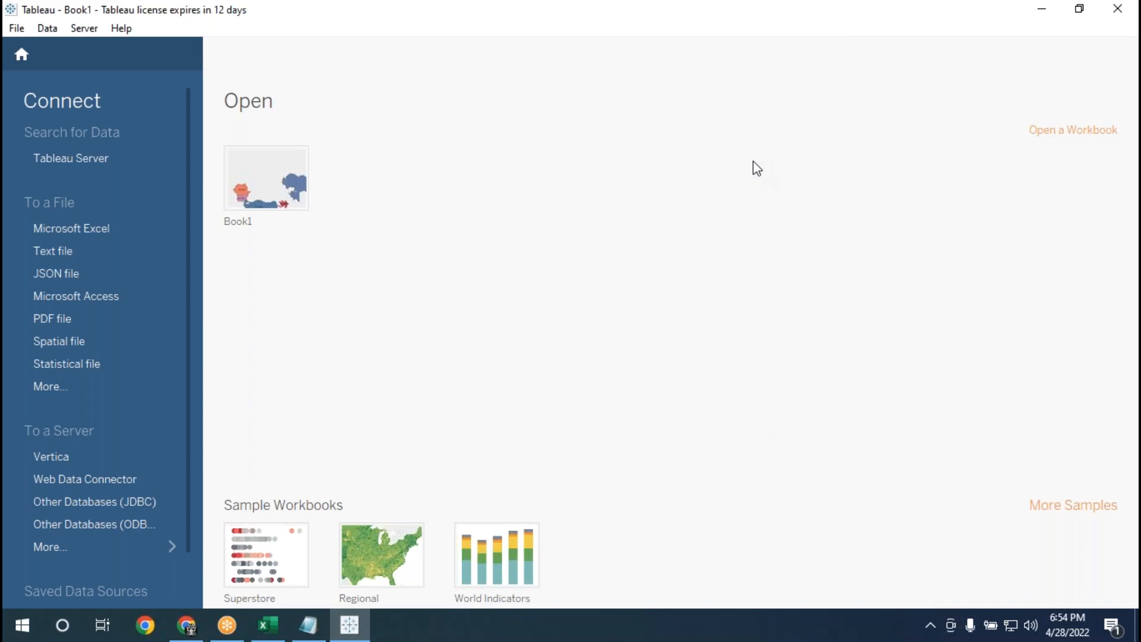
double_click(268, 15)
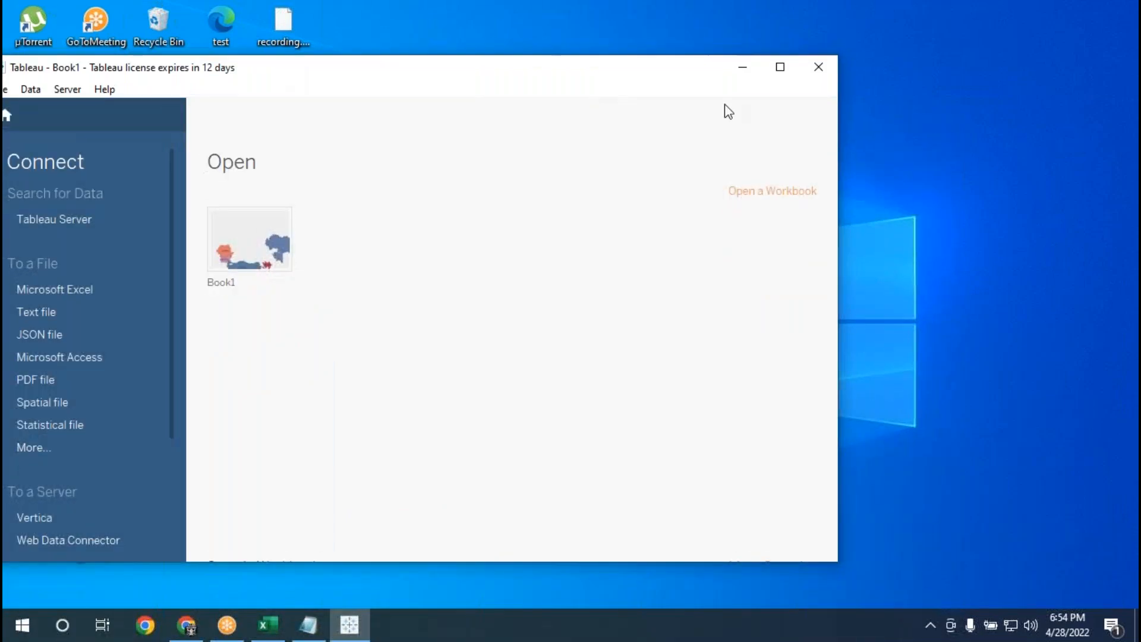
click(778, 75)
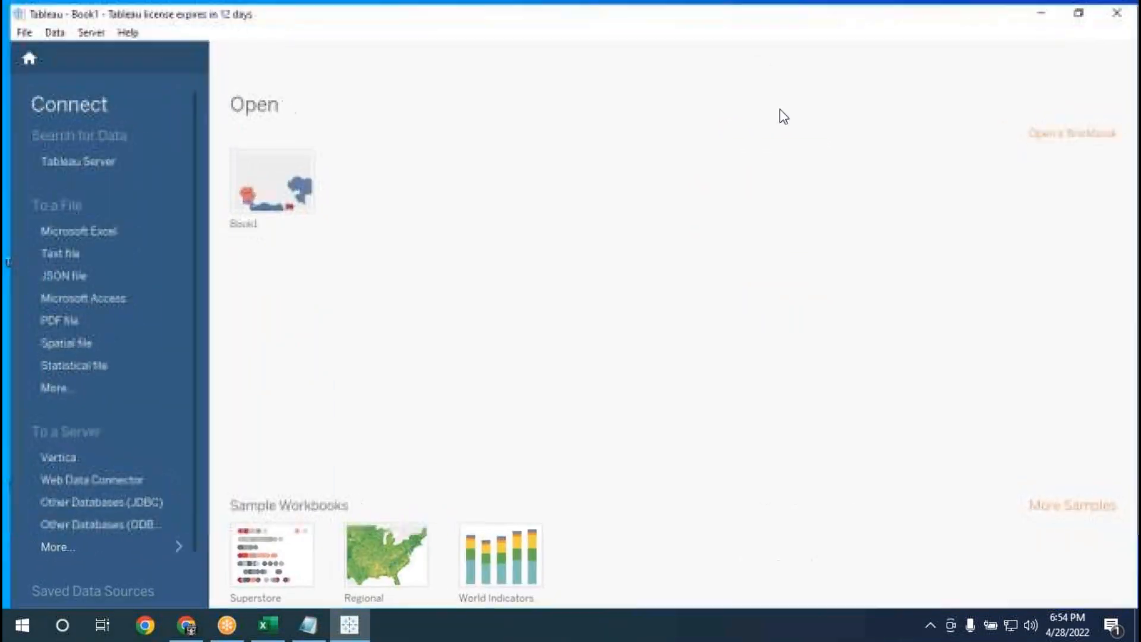
Connect to the covid_19_india text file on the Desktop and add the covid_19_india.csv table to the data source canvas.
click(56, 252)
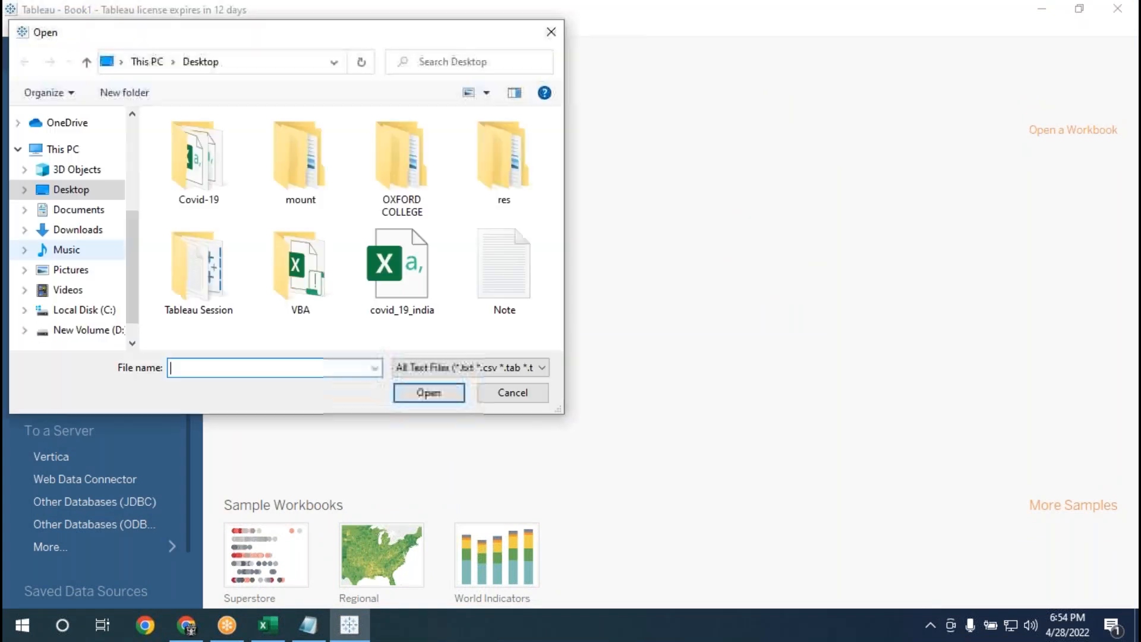
click(396, 290)
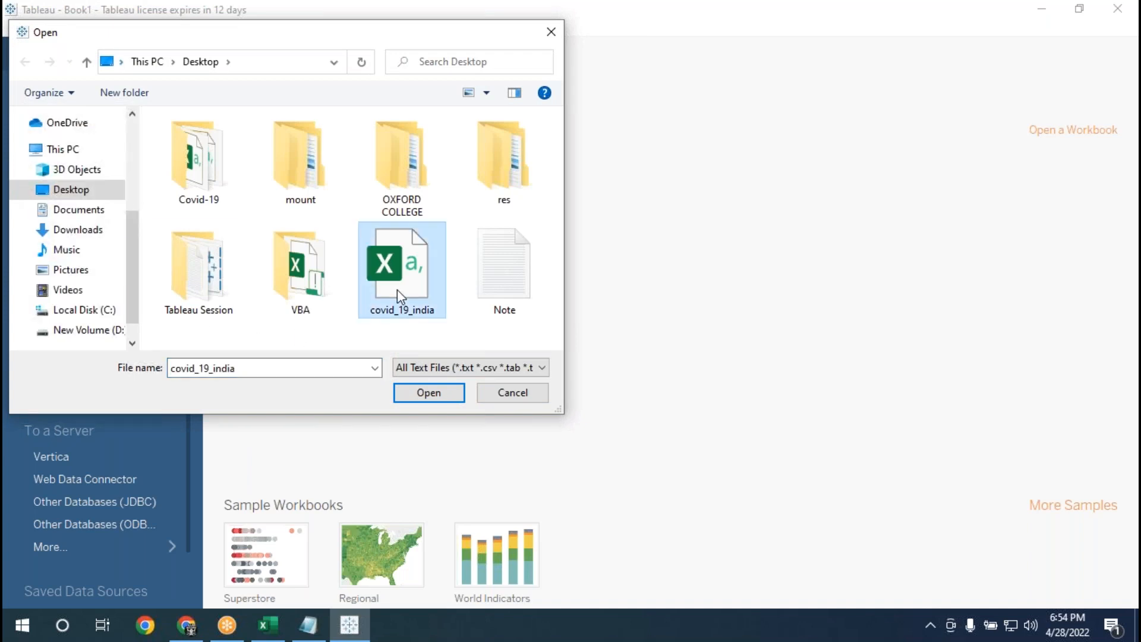
click(441, 394)
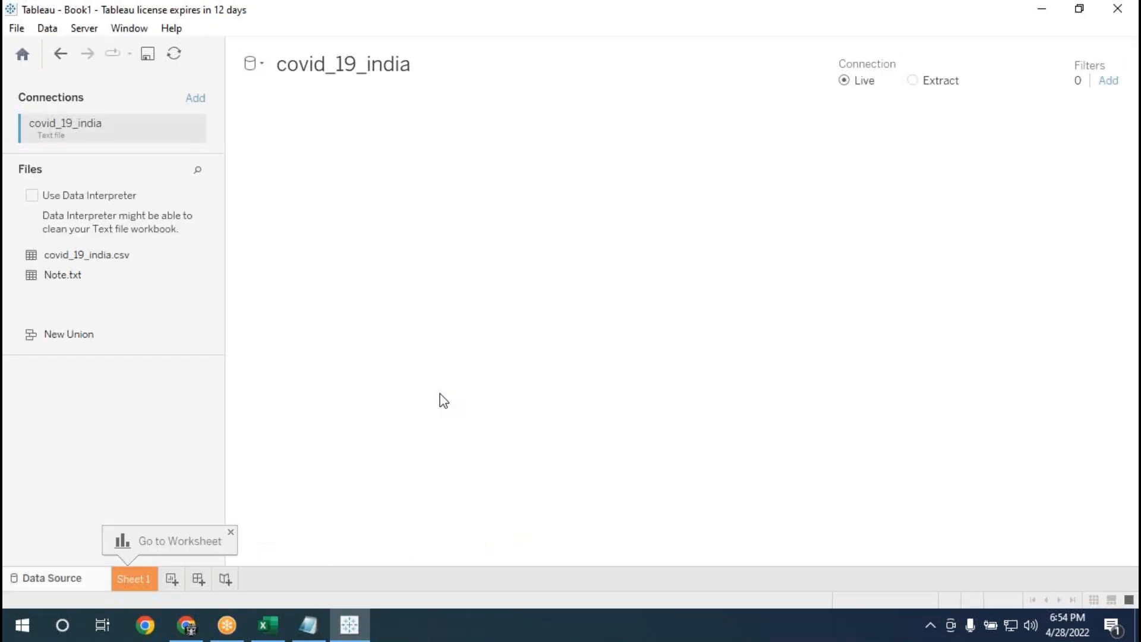
double_click(94, 258)
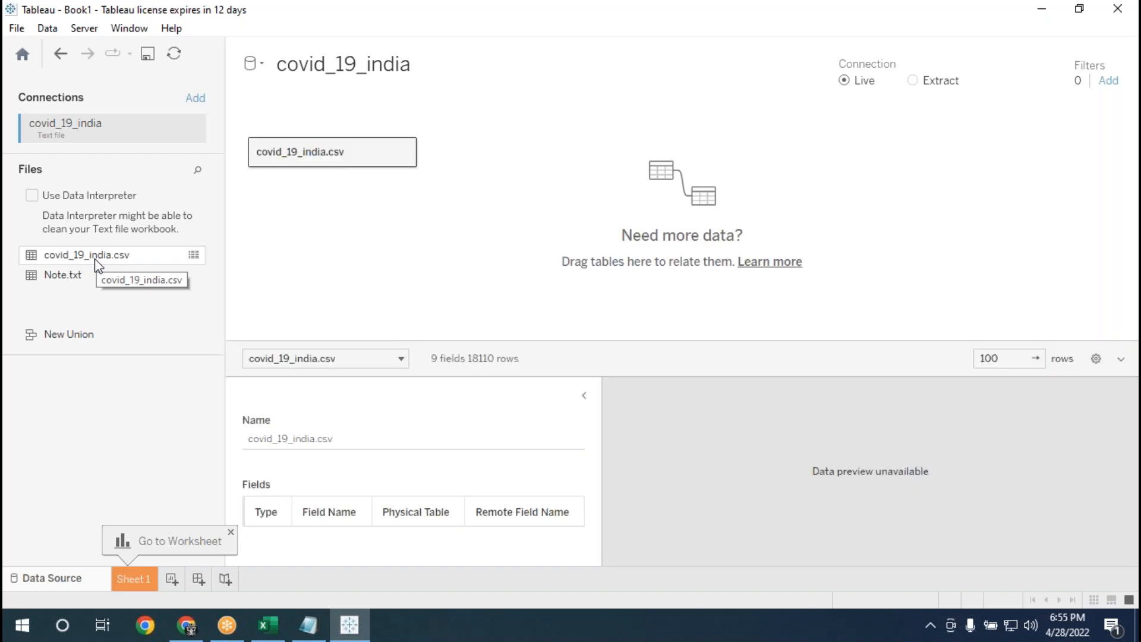
Collapse the table details, narrow the connections pane, and examine the columns in the covid_19_india.csv data preview.
click(585, 397)
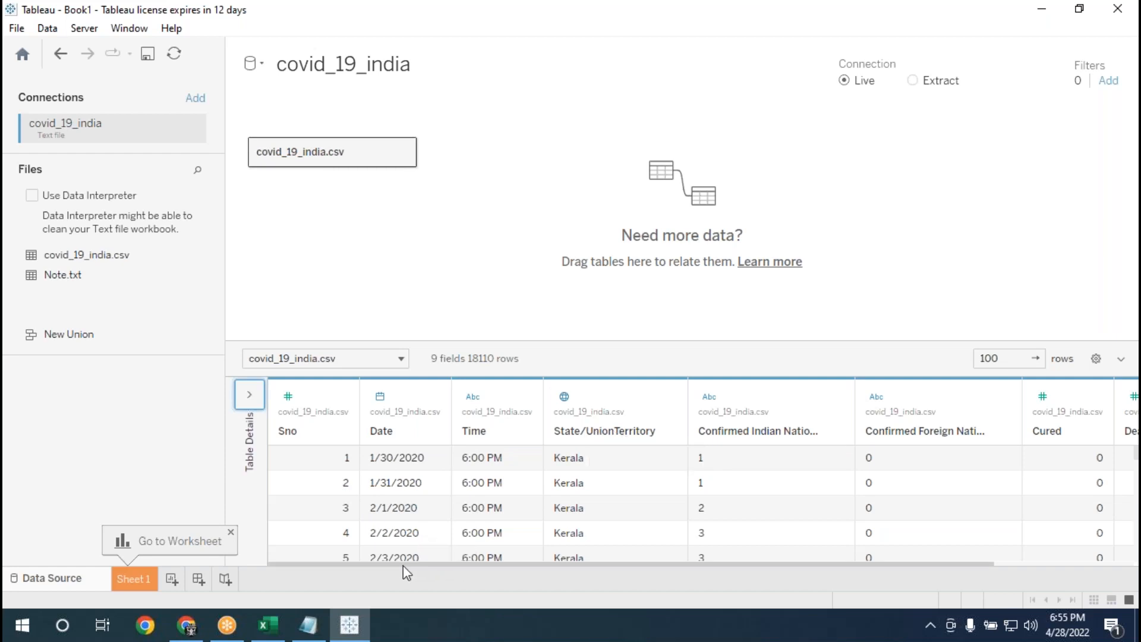
drag(403, 565, 585, 563)
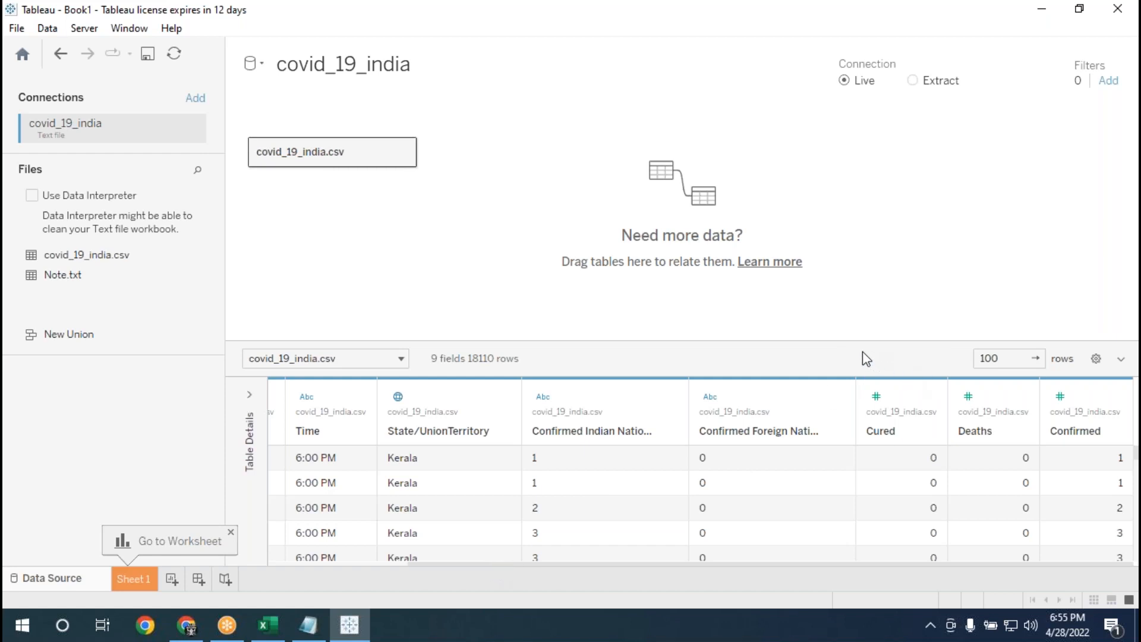
drag(223, 268, 199, 262)
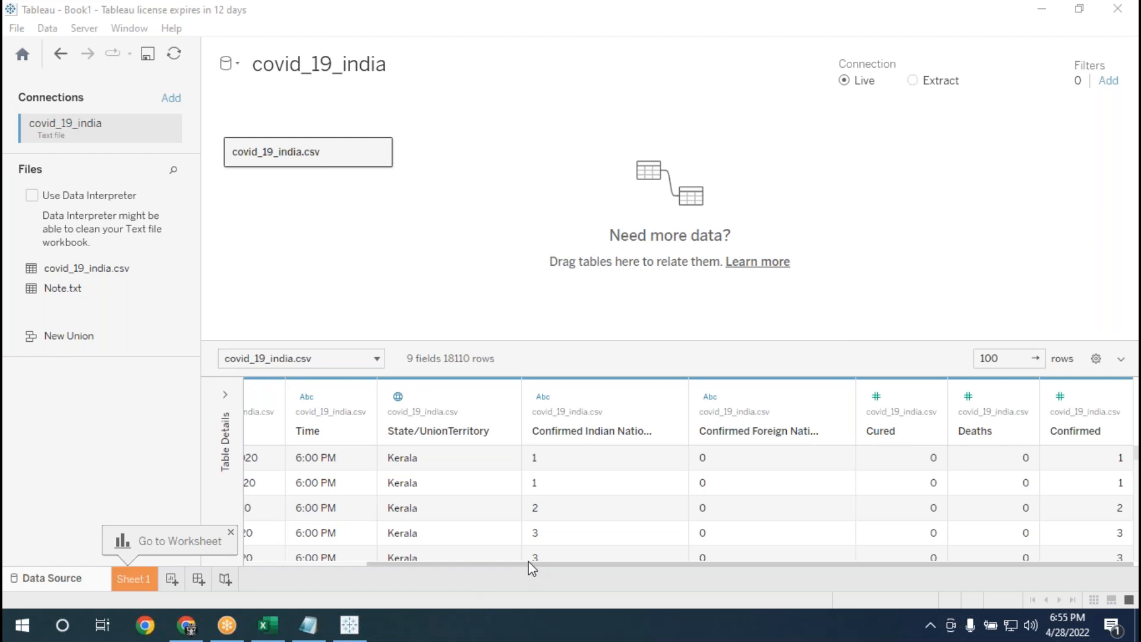
scroll(563, 568, left, 3)
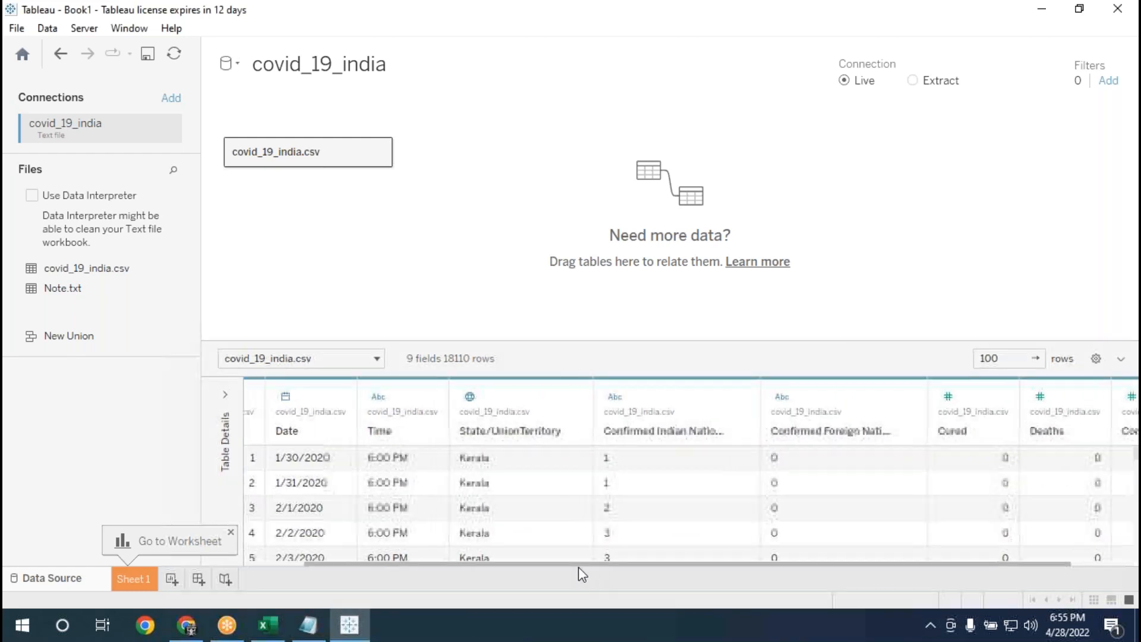
Compare the Date, State/UnionTerritory, Cured, Deaths and Confirmed columns across the full width of the covid_19_india.csv preview.
scroll(615, 572, right, 3)
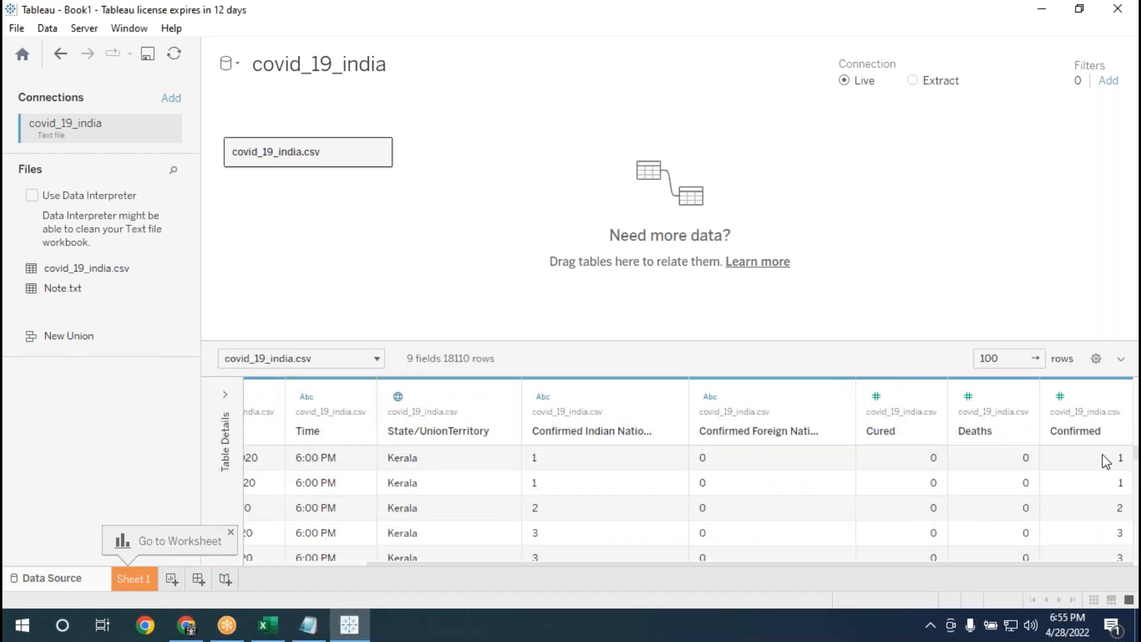
scroll(759, 569, left, 3)
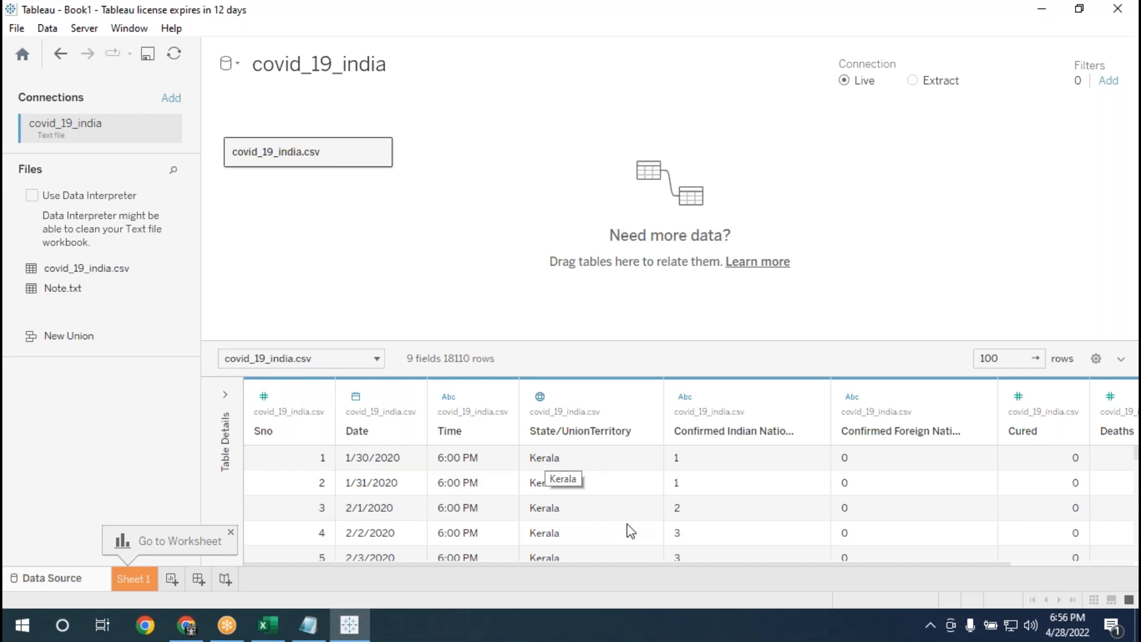
drag(678, 563, 806, 561)
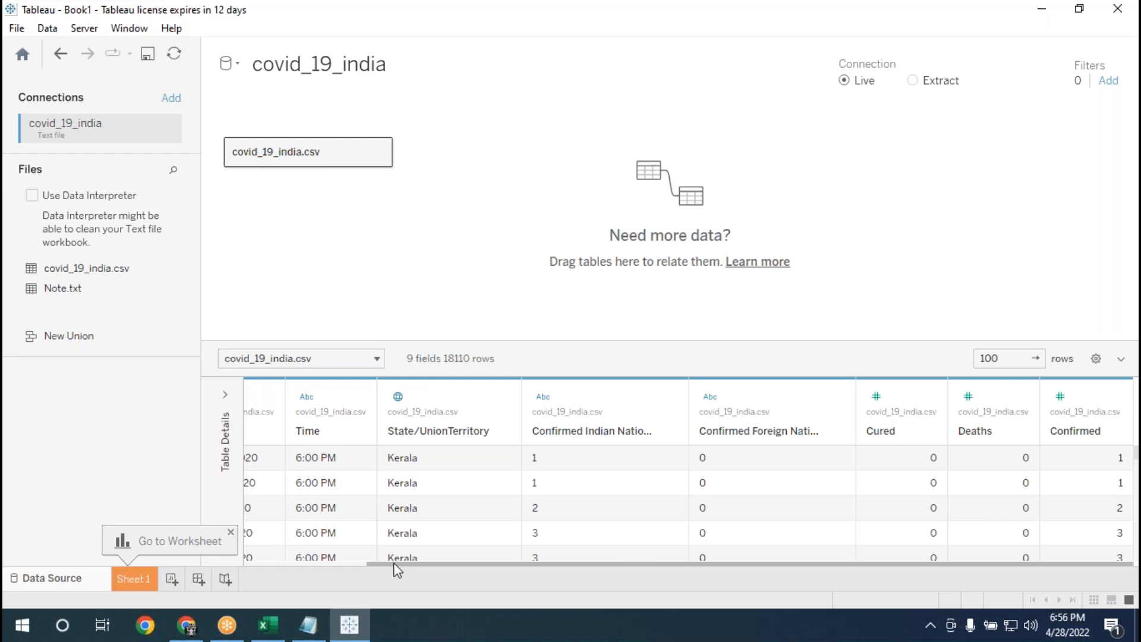
drag(394, 562, 265, 563)
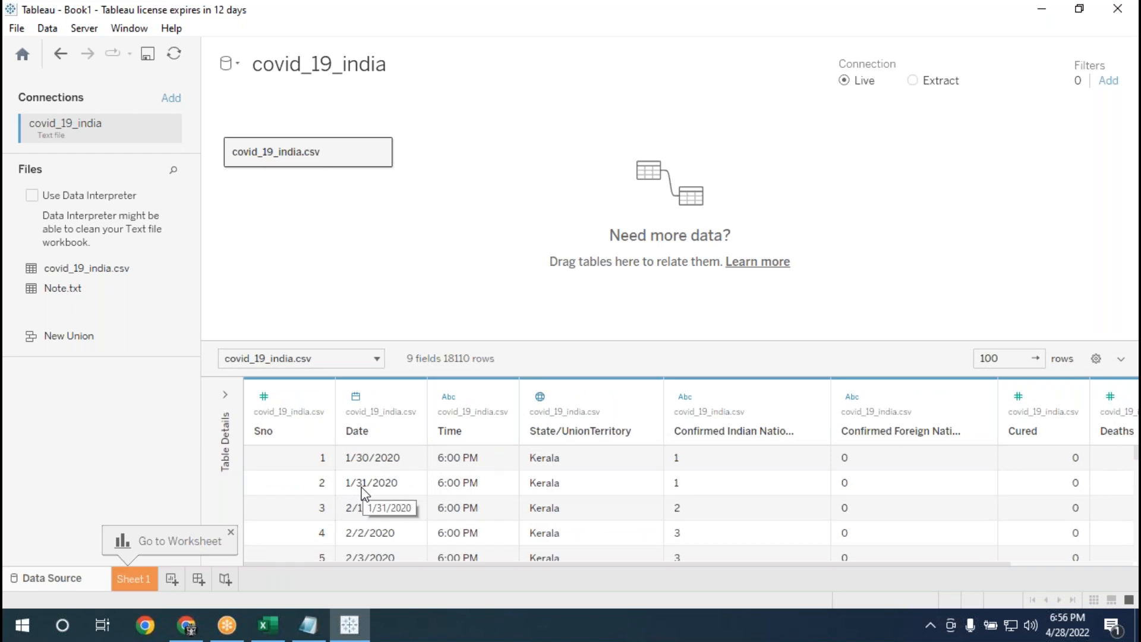
drag(447, 561, 1126, 495)
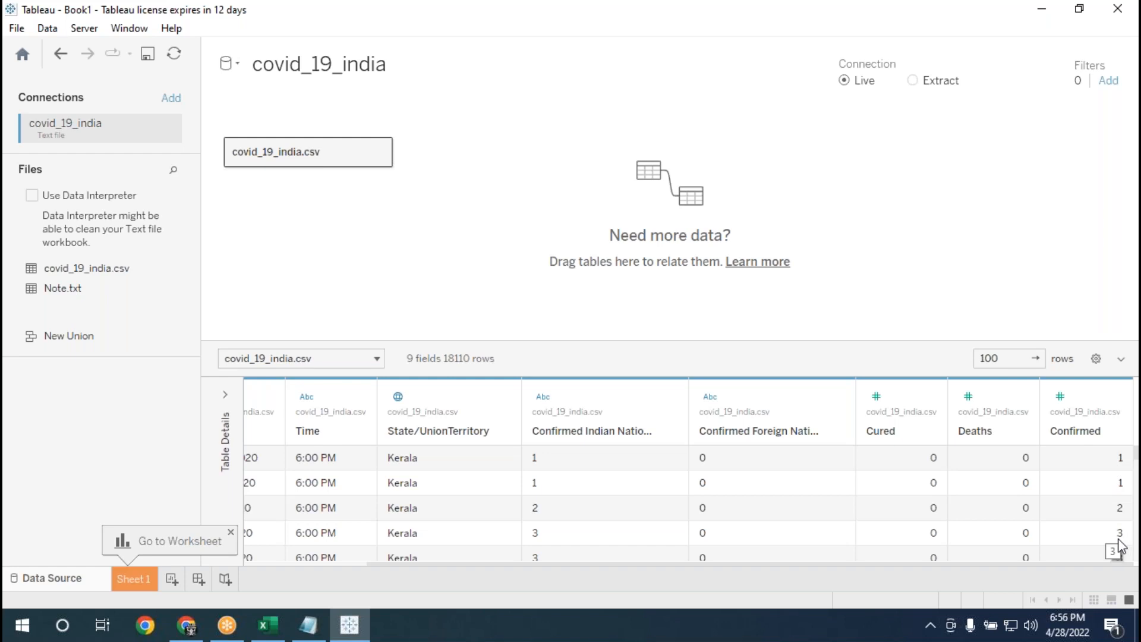
drag(915, 564, 648, 563)
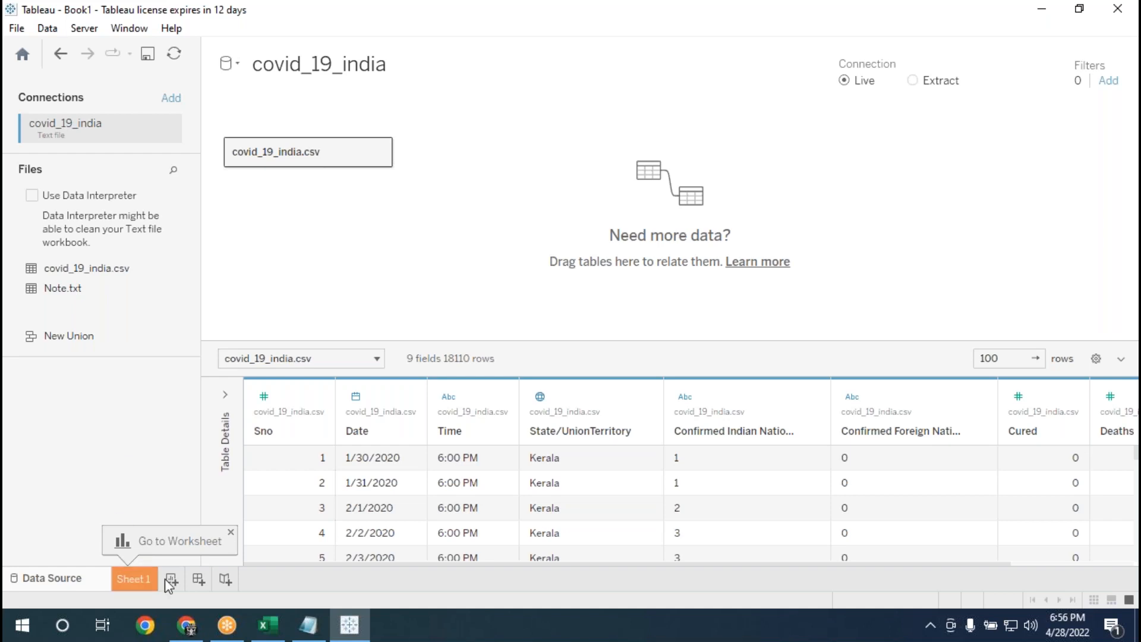
Open Sheet 1 and place the Confirmed measure on Columns as a sum.
click(130, 579)
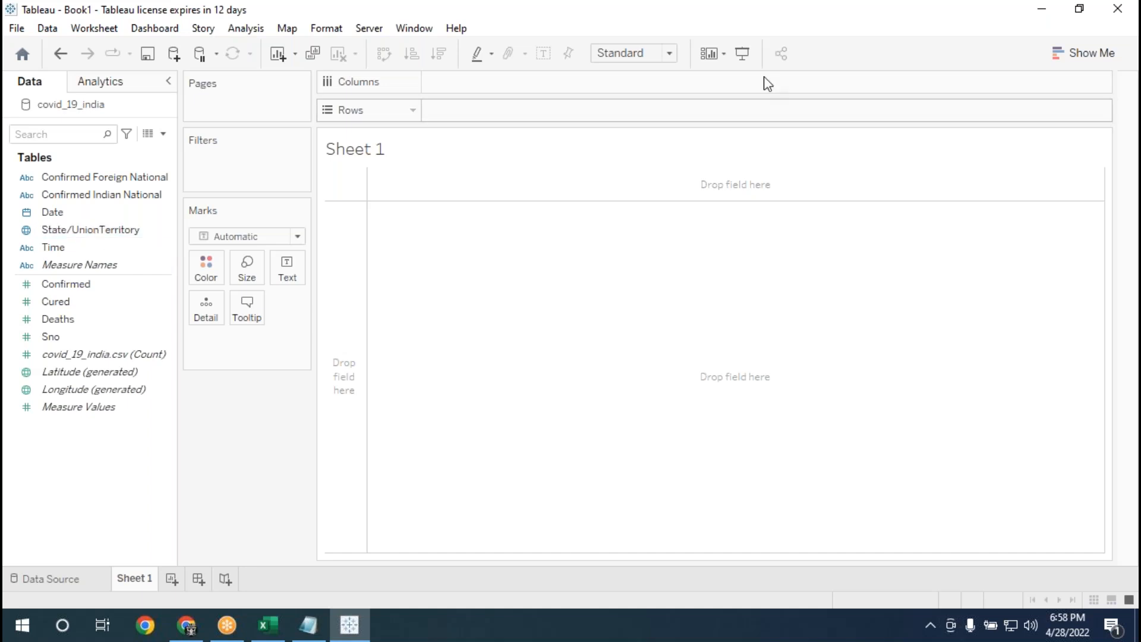
click(806, 27)
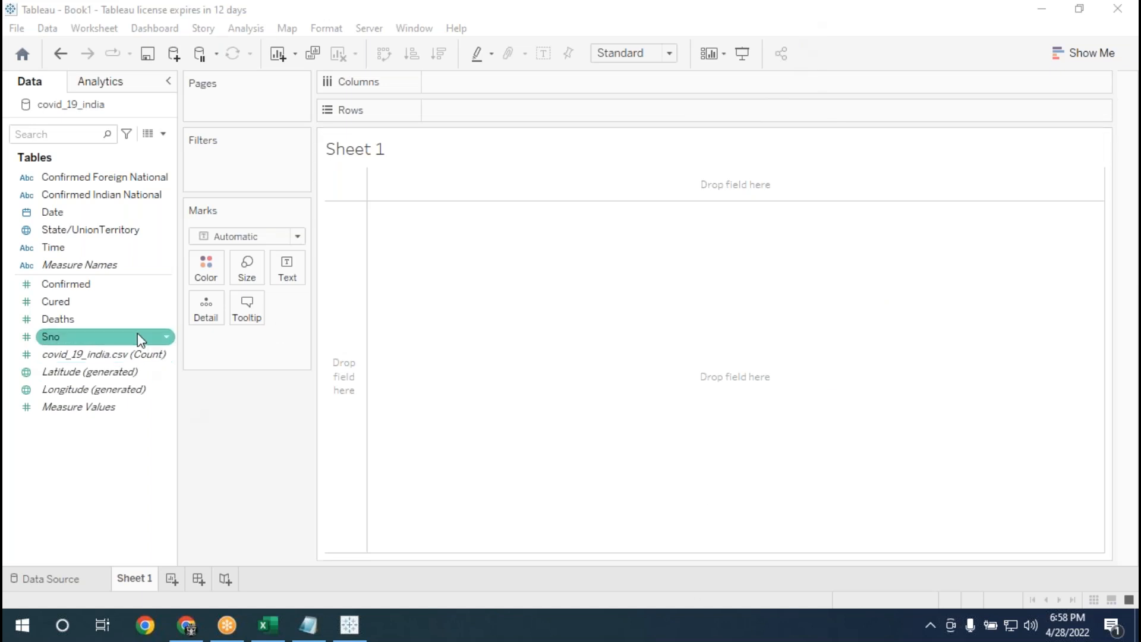
click(77, 284)
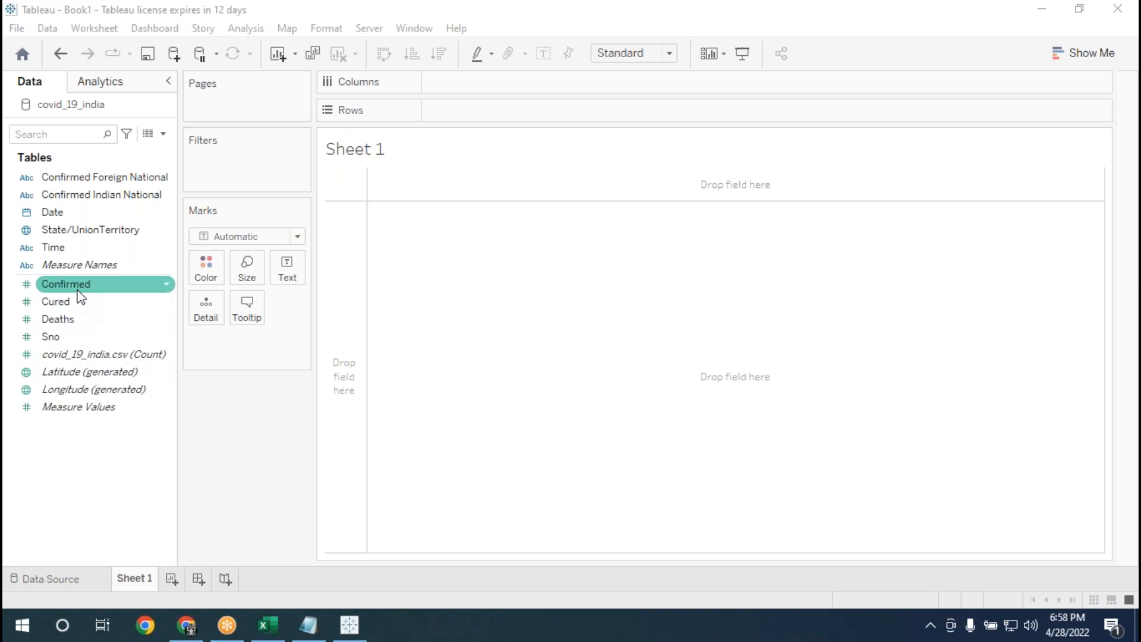
drag(78, 290, 467, 88)
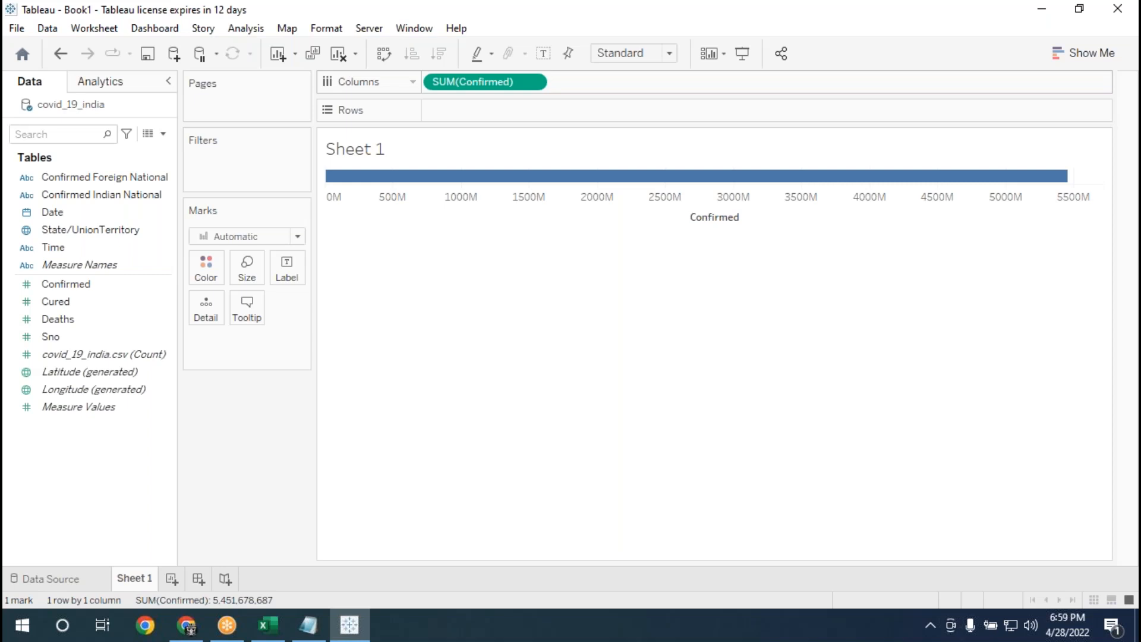
drag(59, 284, 378, 86)
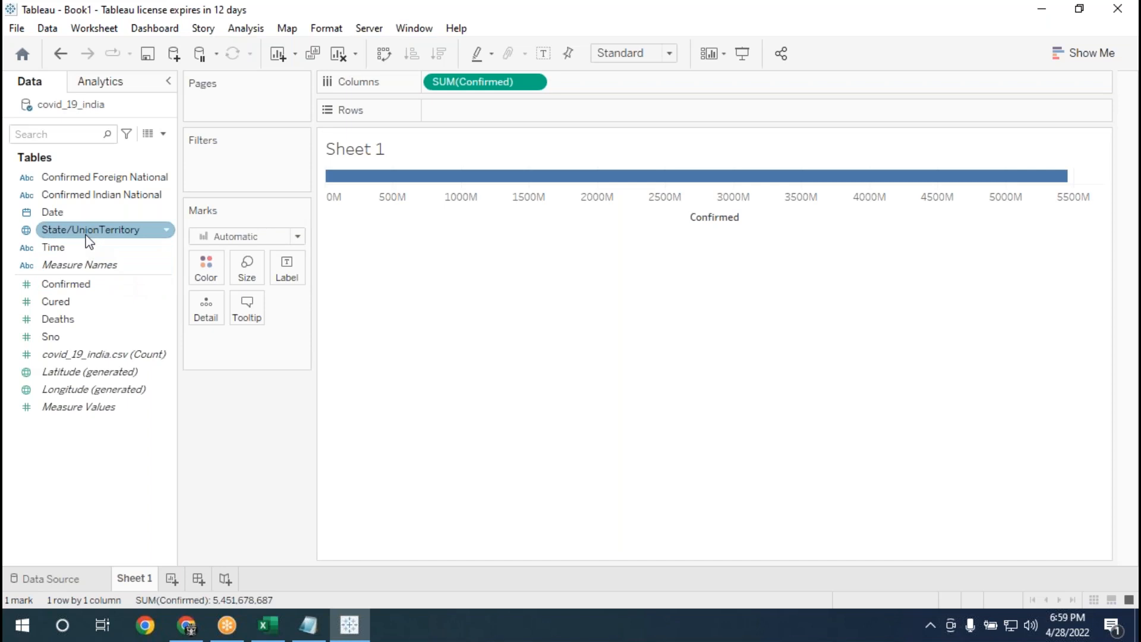
Color the Confirmed bar by State/UnionTerritory and look through the color legend.
drag(90, 236, 207, 270)
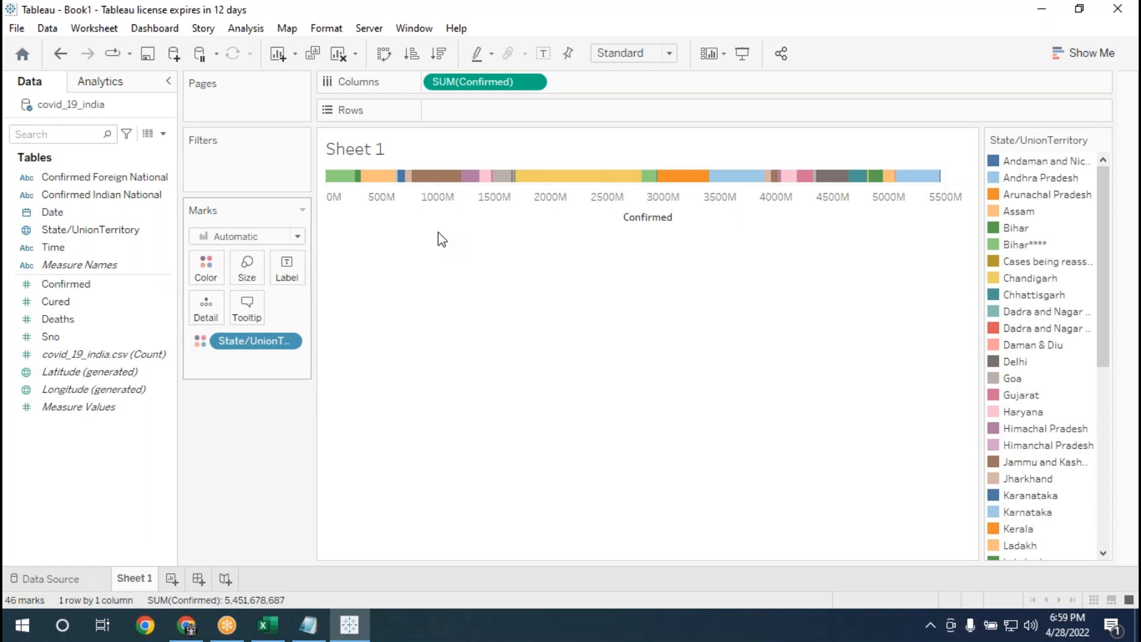
drag(1104, 191, 1137, 166)
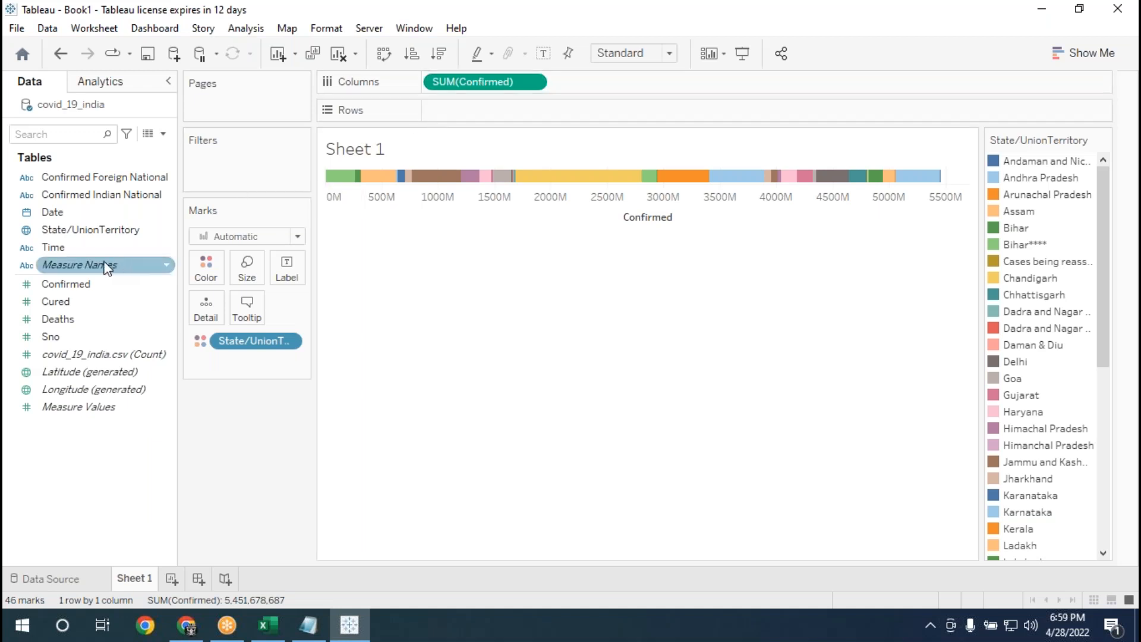
click(90, 247)
click(84, 234)
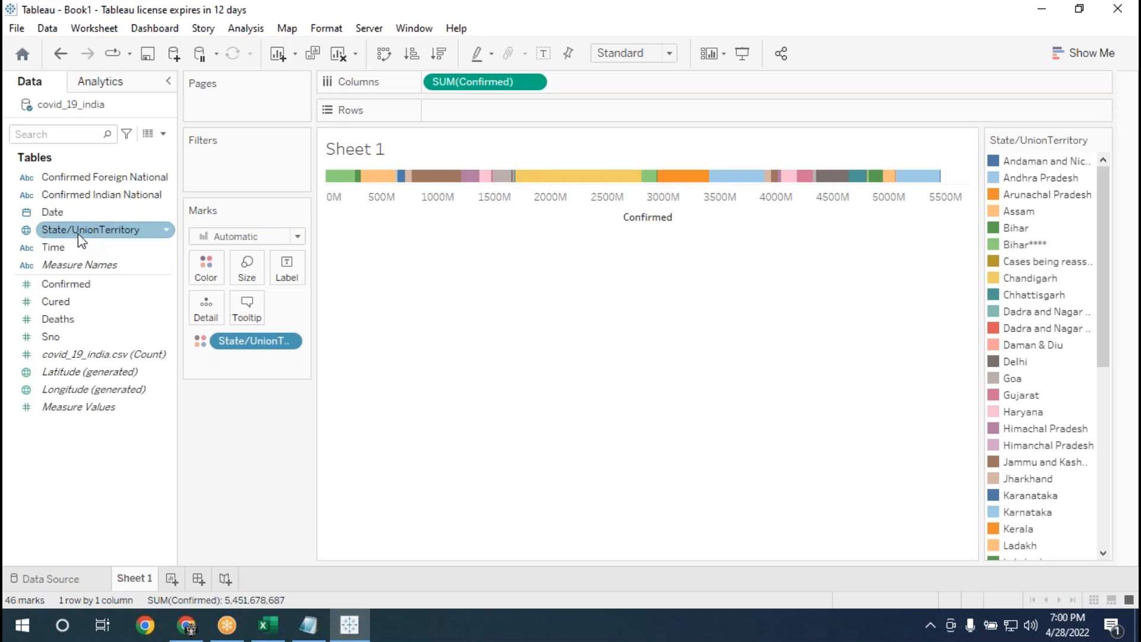
click(79, 233)
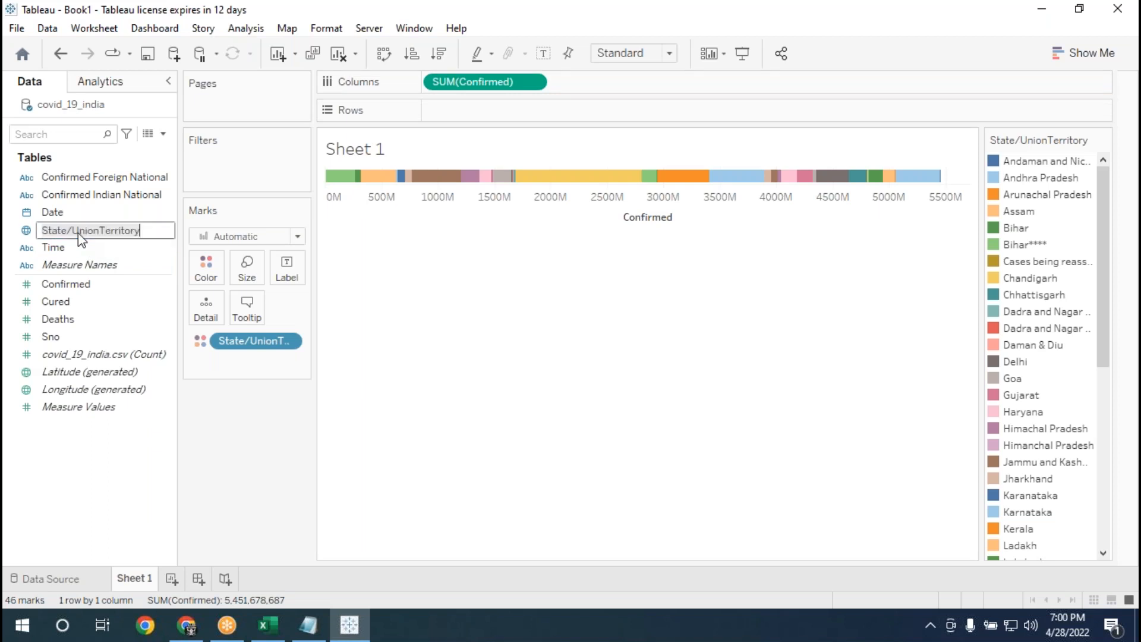
click(490, 369)
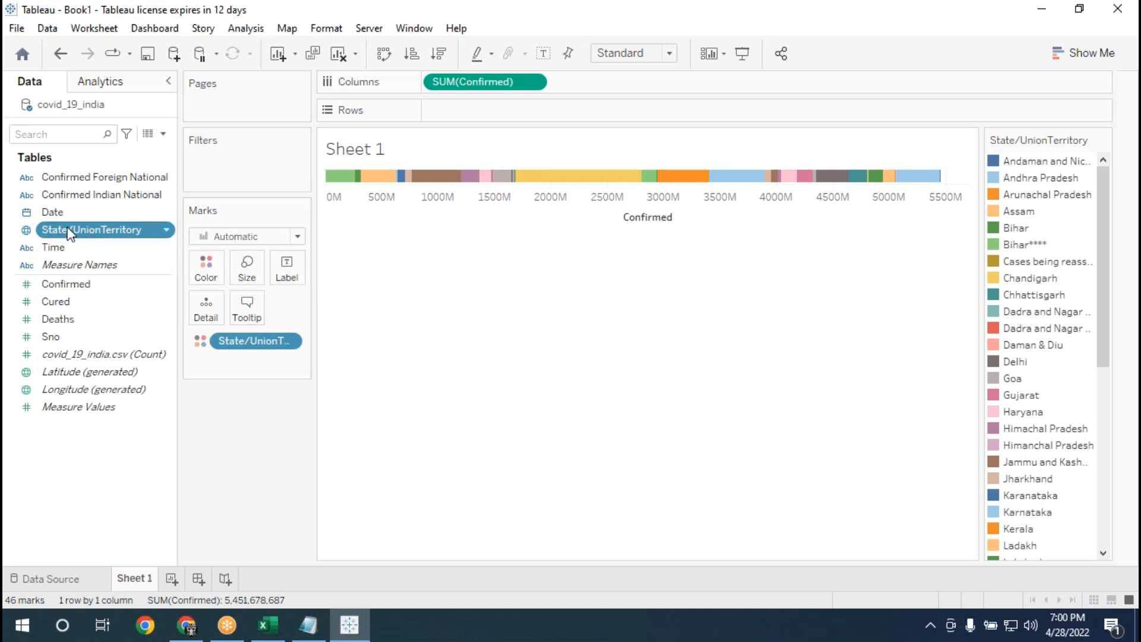
Filter State/UnionTerritory to the top 10 by the sum of Confirmed.
drag(69, 232, 212, 165)
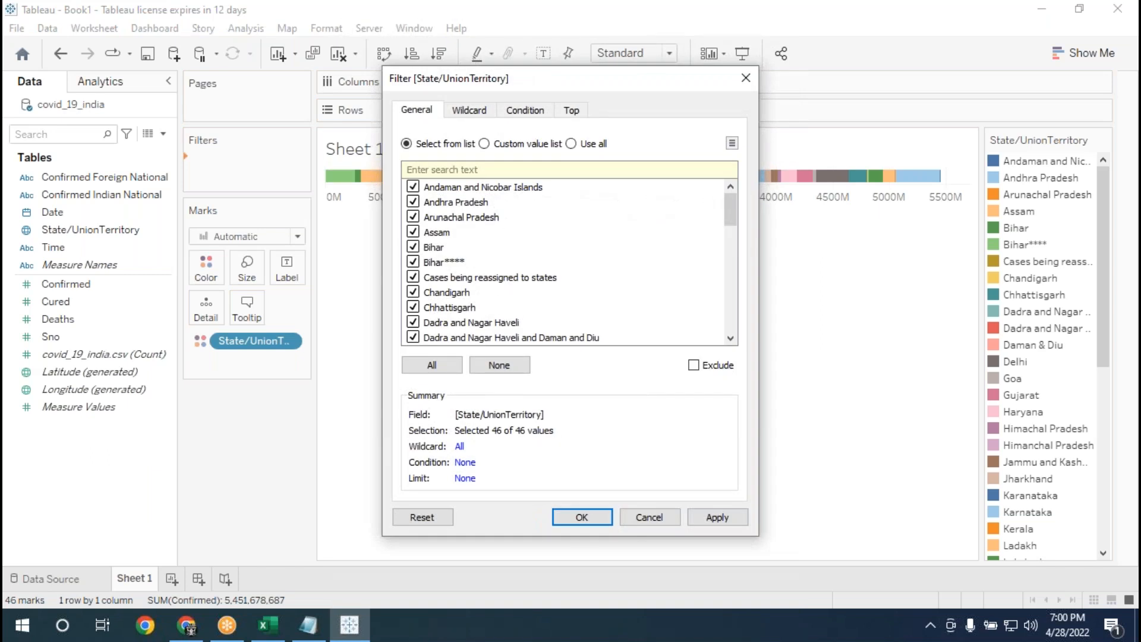
click(573, 112)
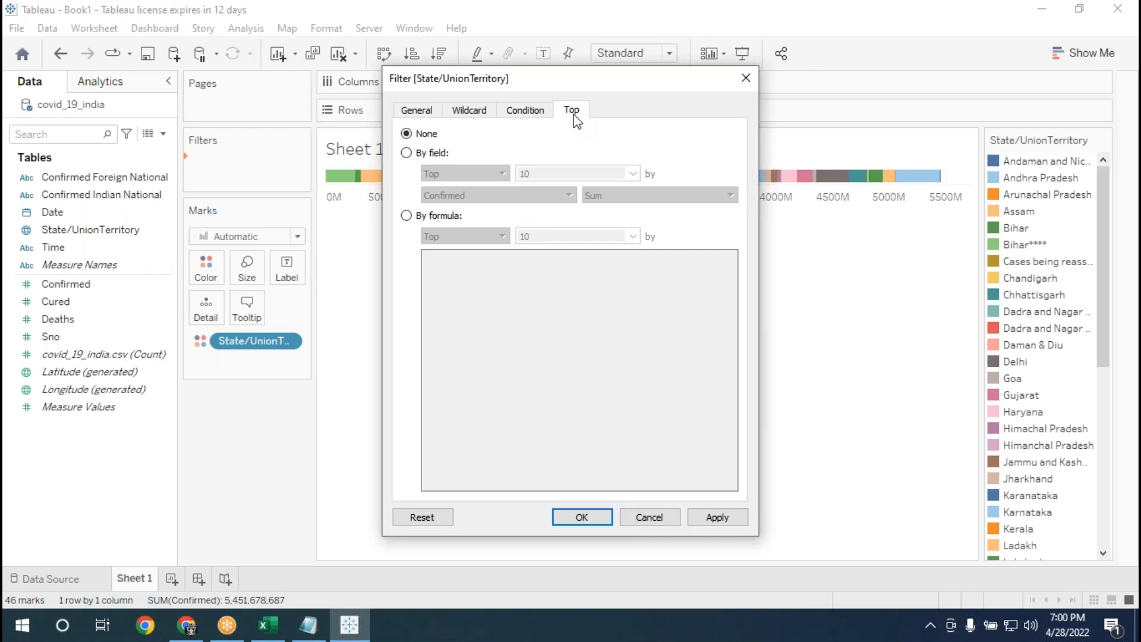
click(407, 154)
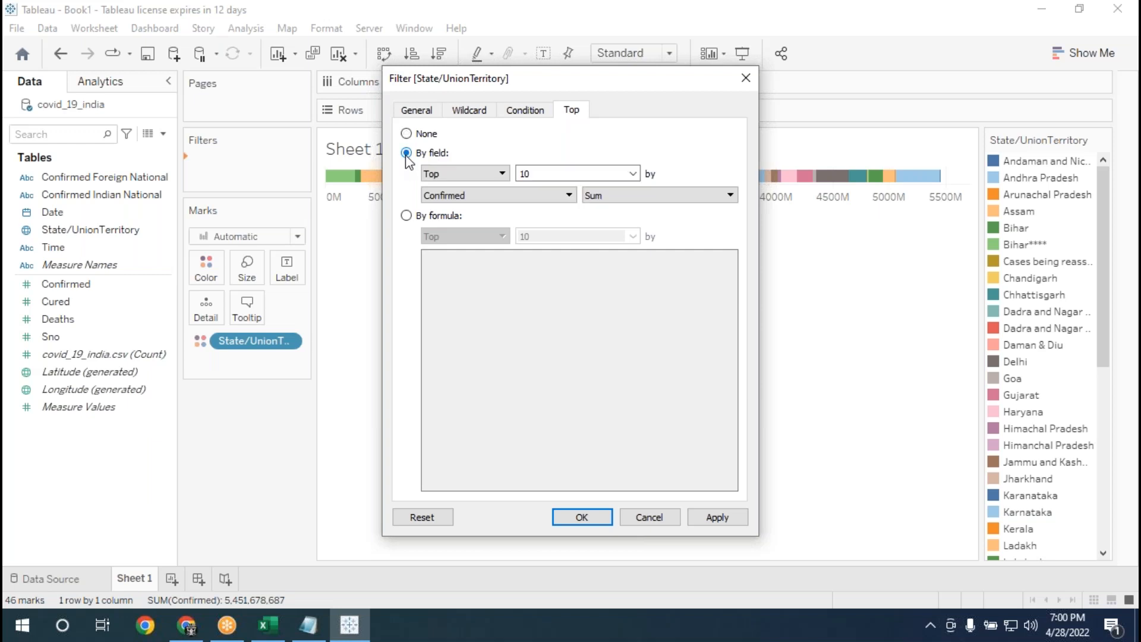
click(532, 171)
click(534, 170)
key(BackSpace)
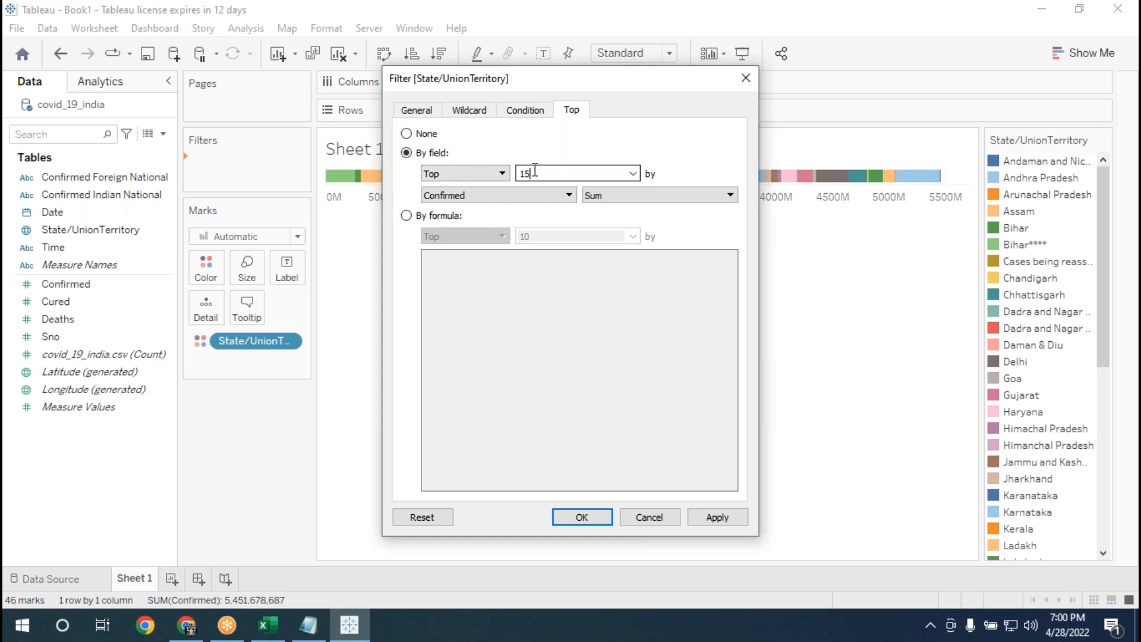
key(BackSpace)
text(20)
key(BackSpace)
key(BackSpace)
text(10)
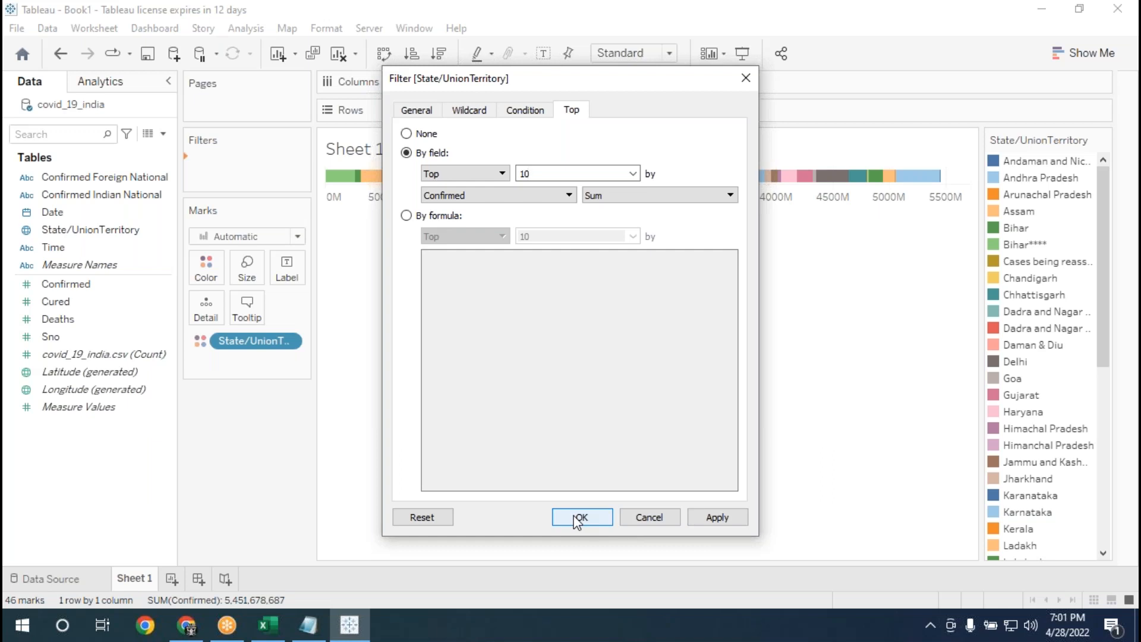
click(717, 517)
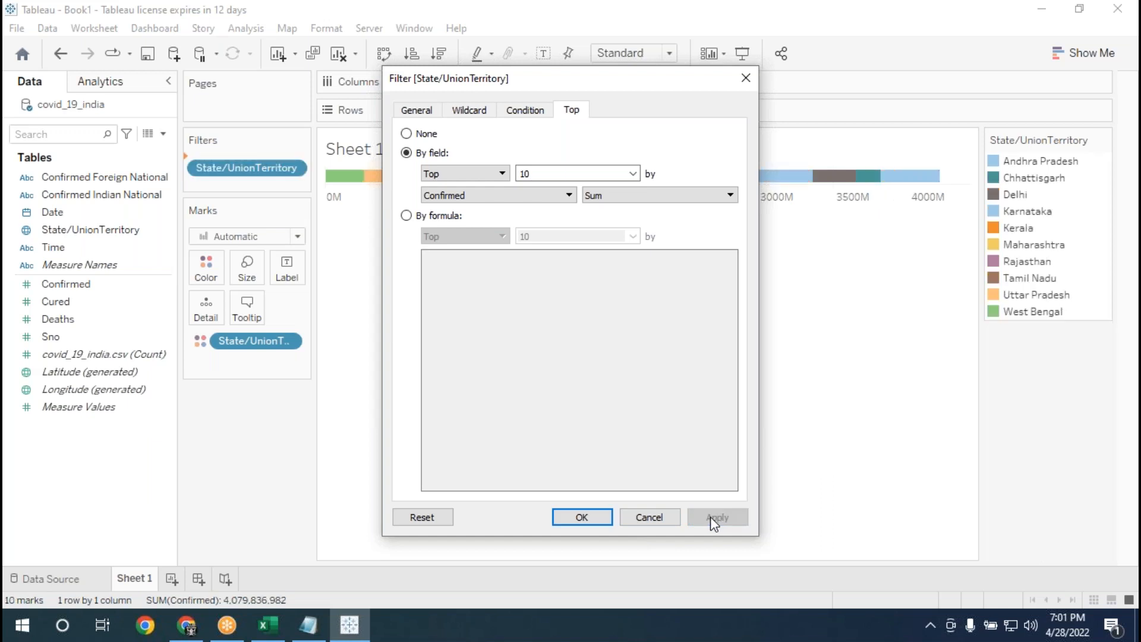
click(590, 517)
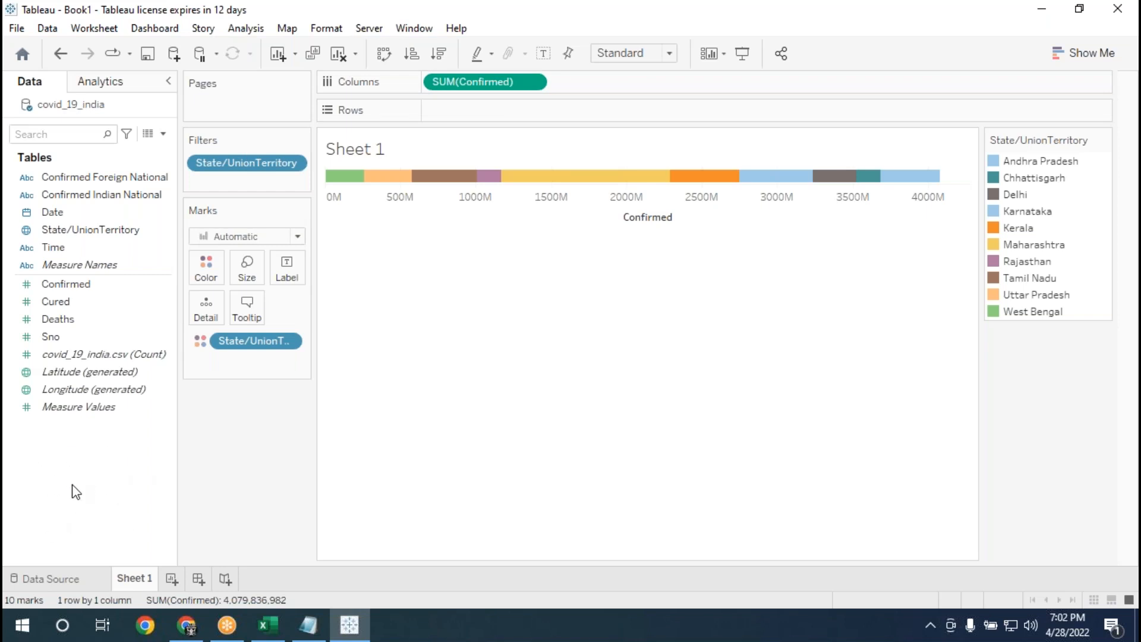
Start a new calculated field and name it OurRankingState.
right_click(76, 491)
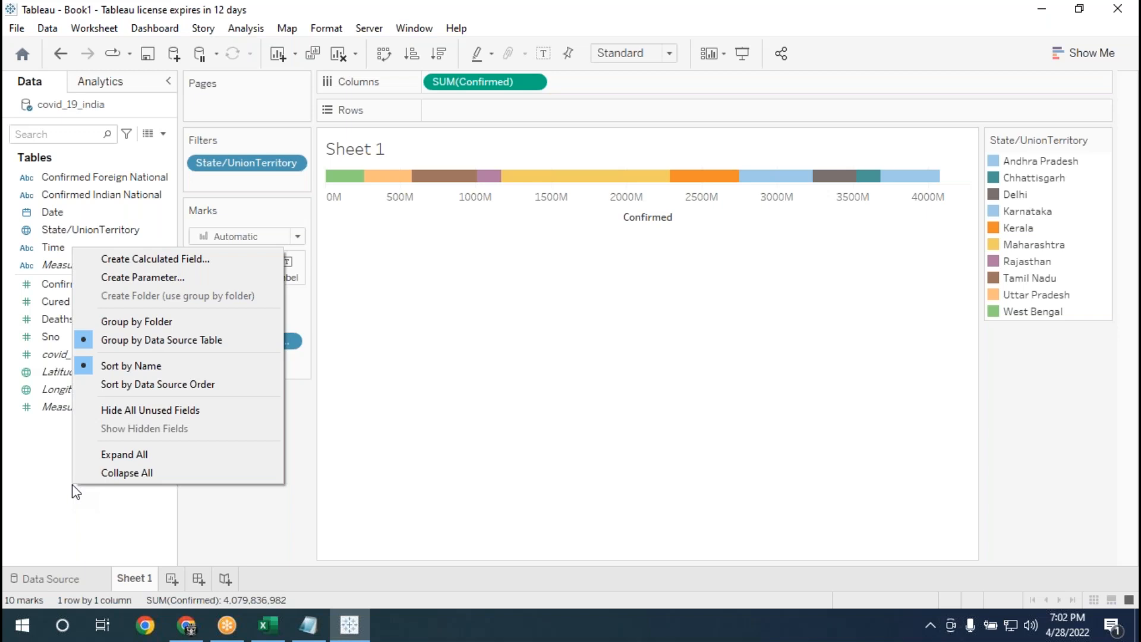
click(145, 265)
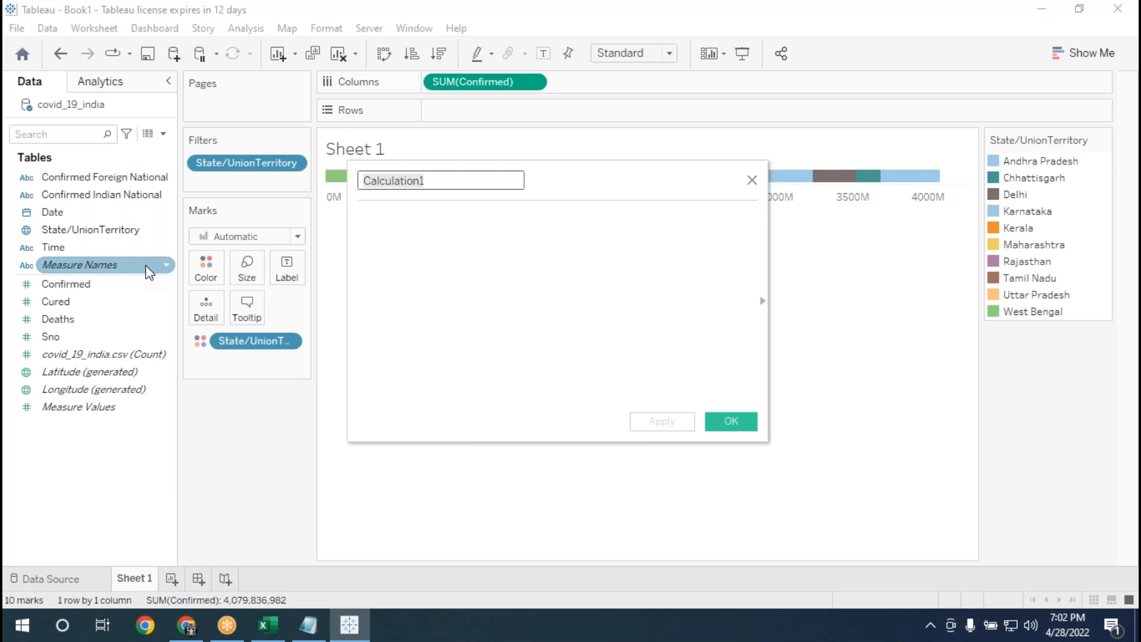
key(BackSpace)
text(Out)
key(BackSpace)
key(BackSpace)
text(urRa)
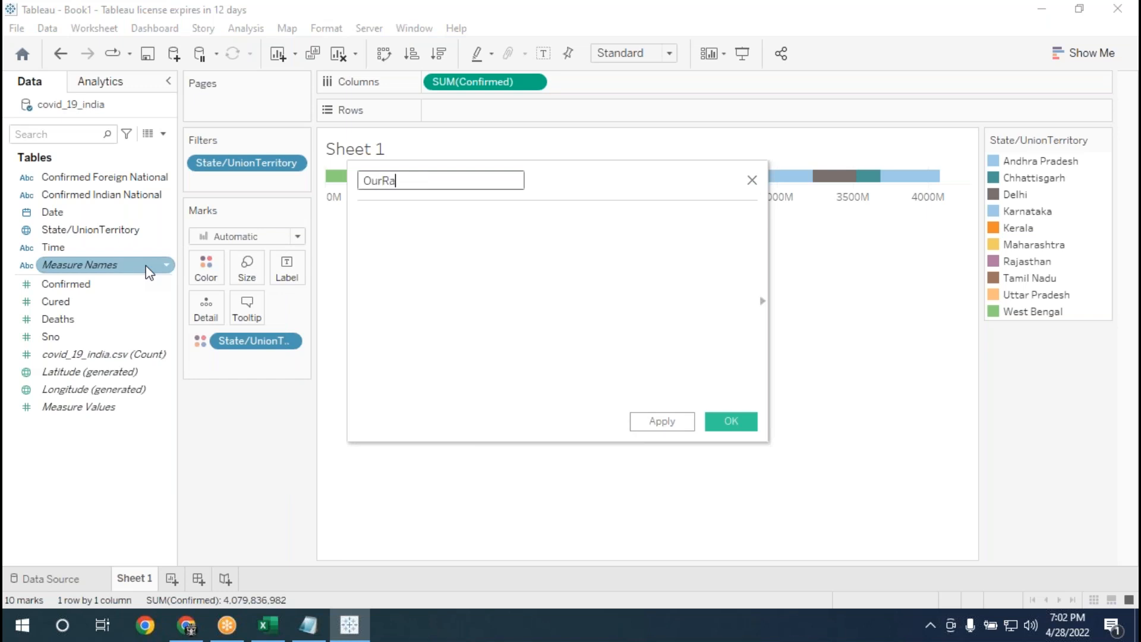
text(nkingState)
Insert the RANK_UNIQUE function in the OurRankingState formula.
click(424, 262)
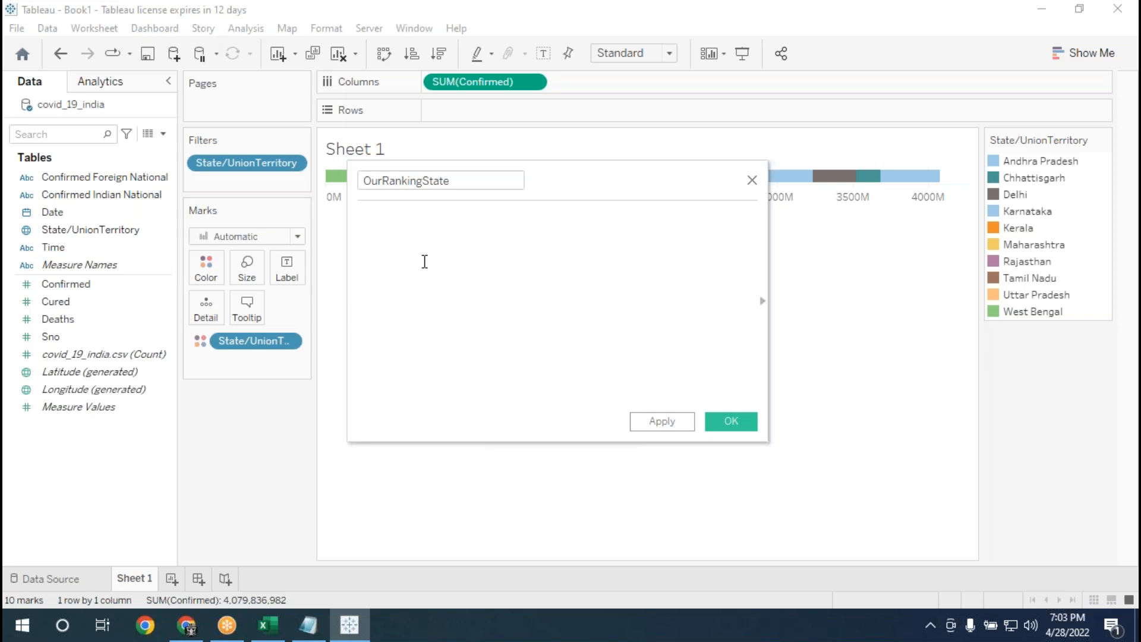
text(uni)
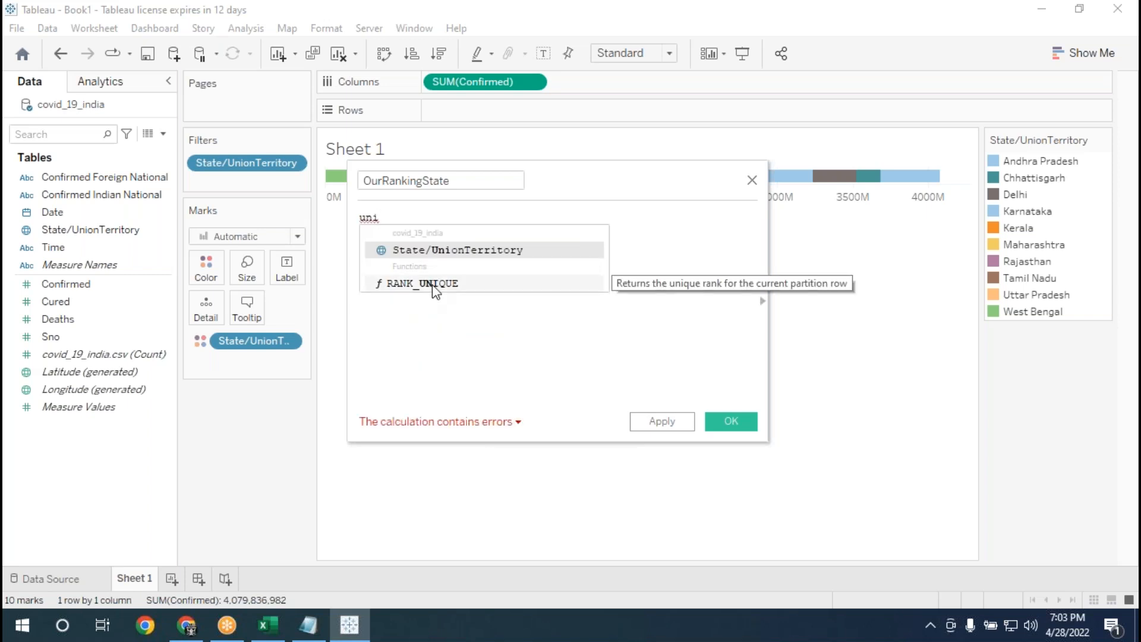
key(BackSpace)
key(BackSpace)
key(BackSpace)
text(rank)
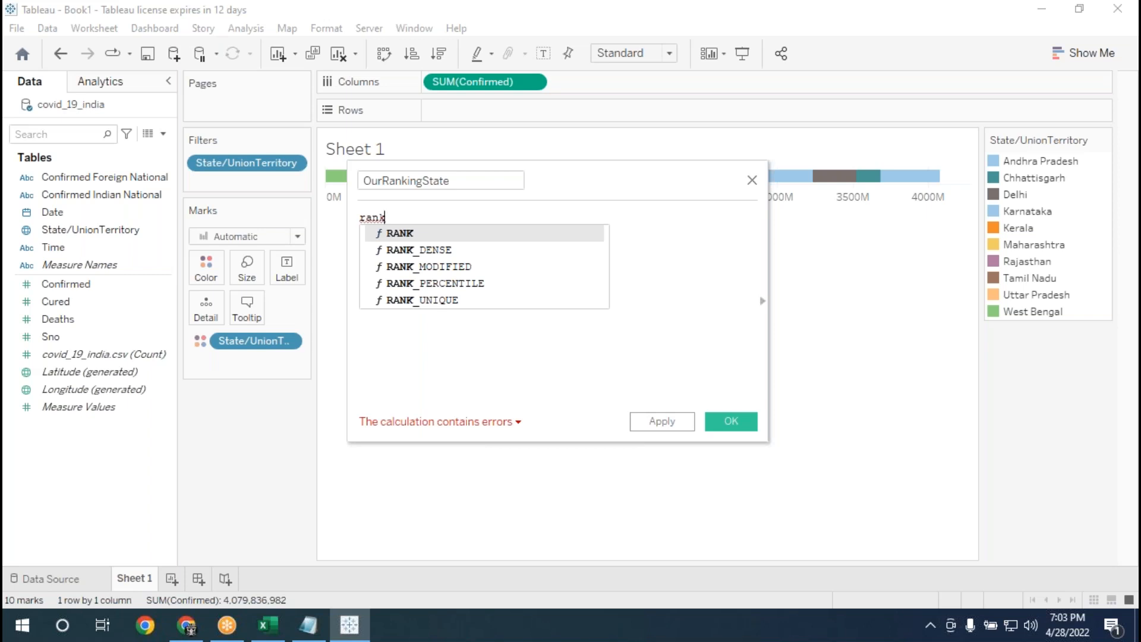
click(443, 300)
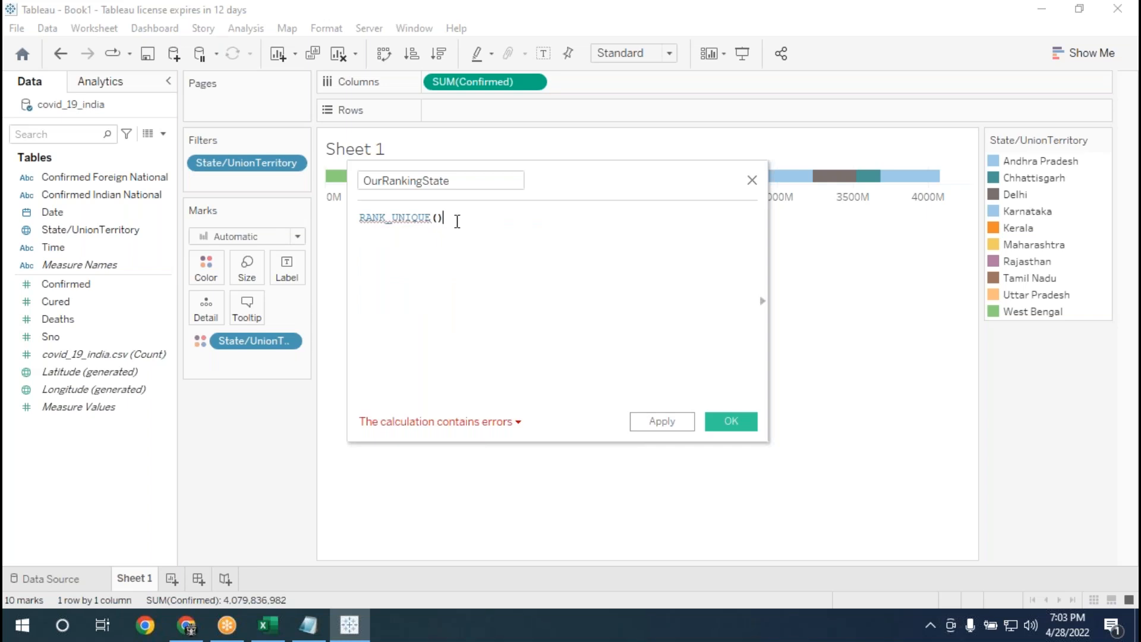
Complete the OurRankingState formula as RANK_UNIQUE(SUM([Confirmed])).
key(Left)
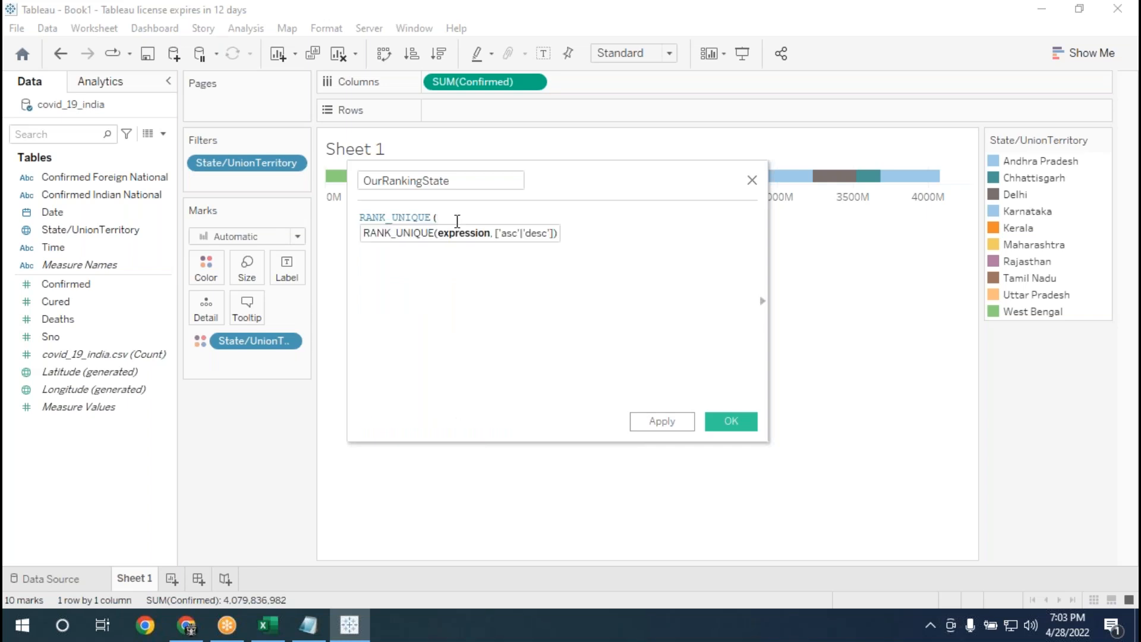
text(sum)
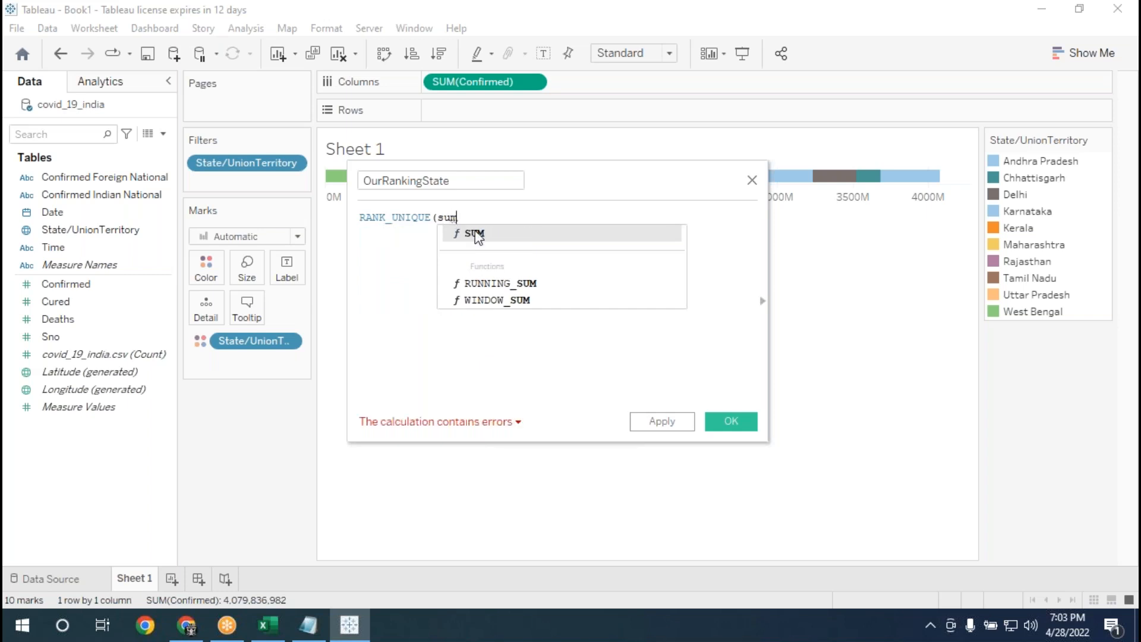
key(Return)
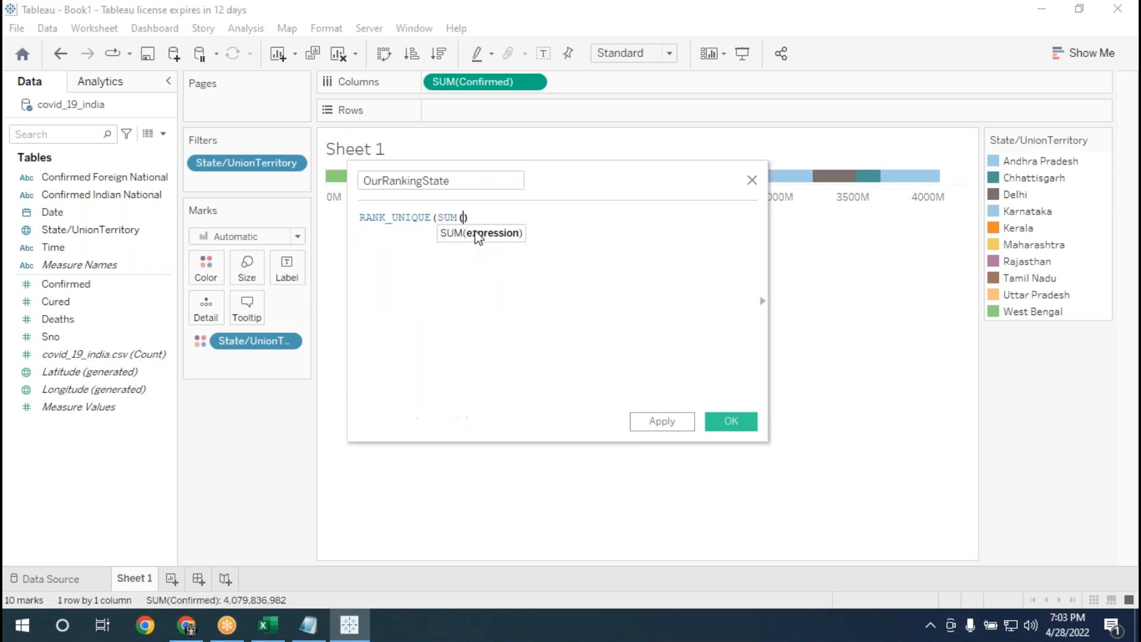
click(88, 291)
drag(88, 291, 462, 226)
text())
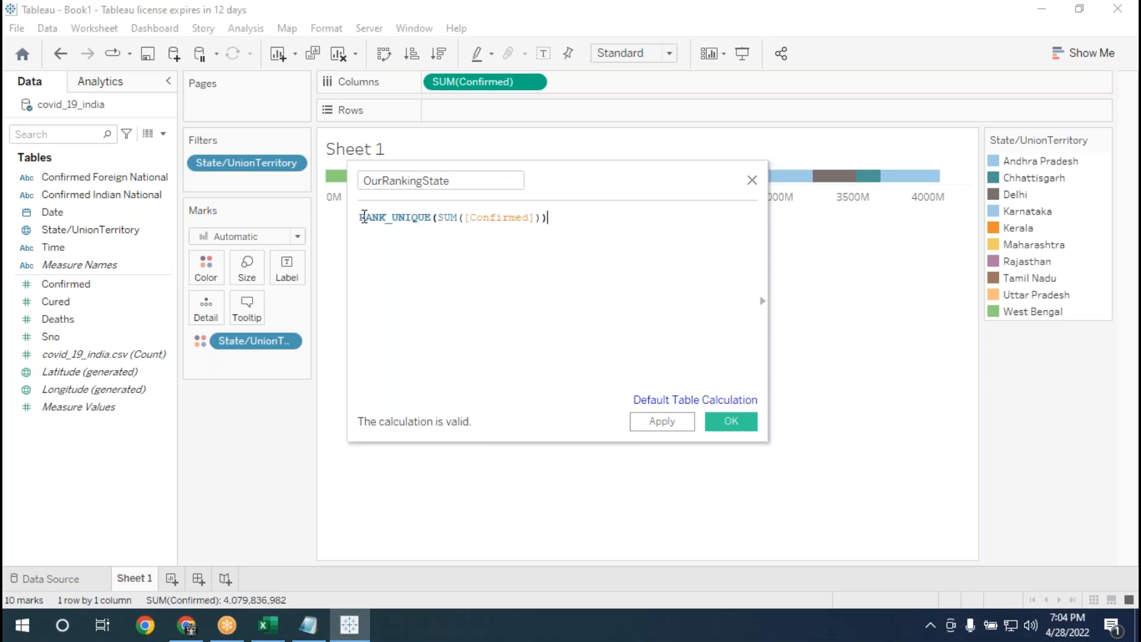
drag(362, 217, 534, 218)
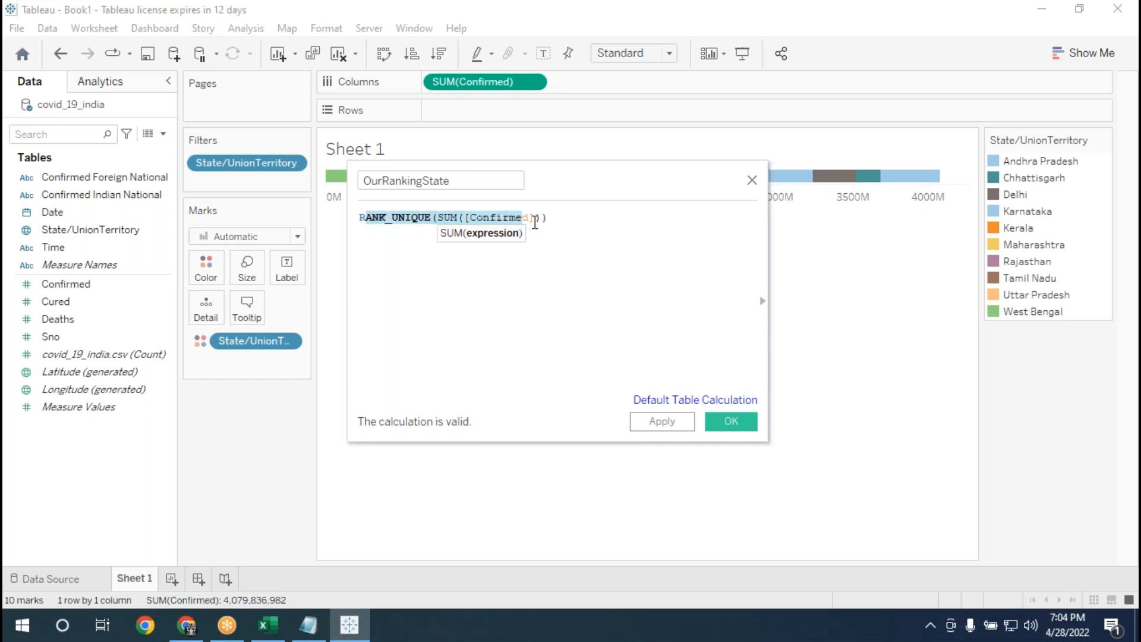
Save the OurRankingState calculated field and place it on Rows.
click(430, 277)
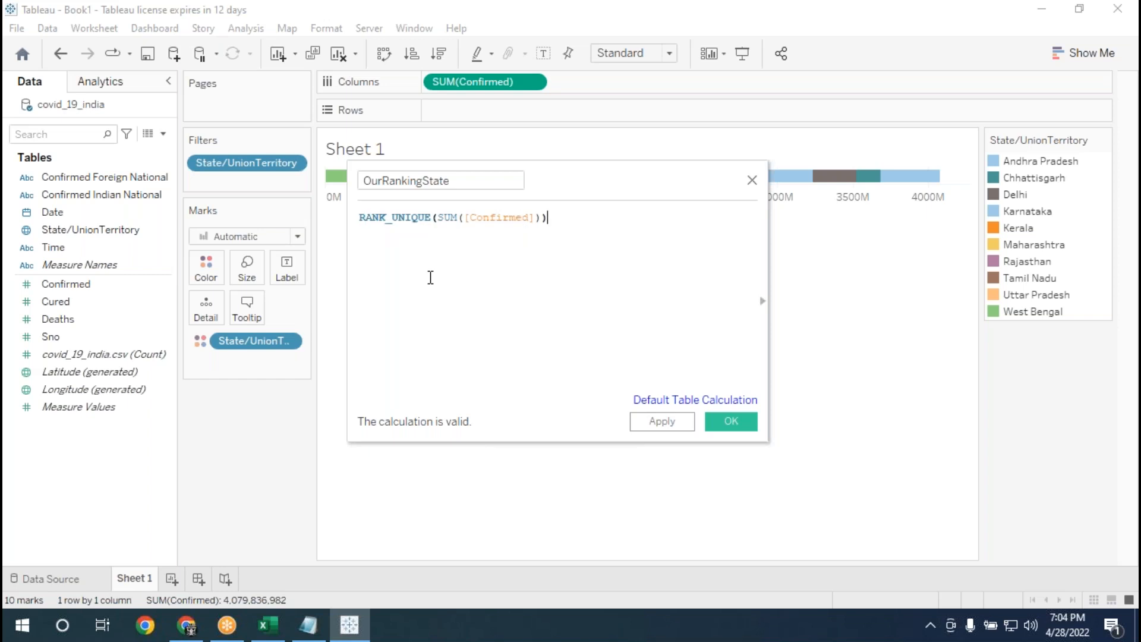
click(681, 429)
click(729, 425)
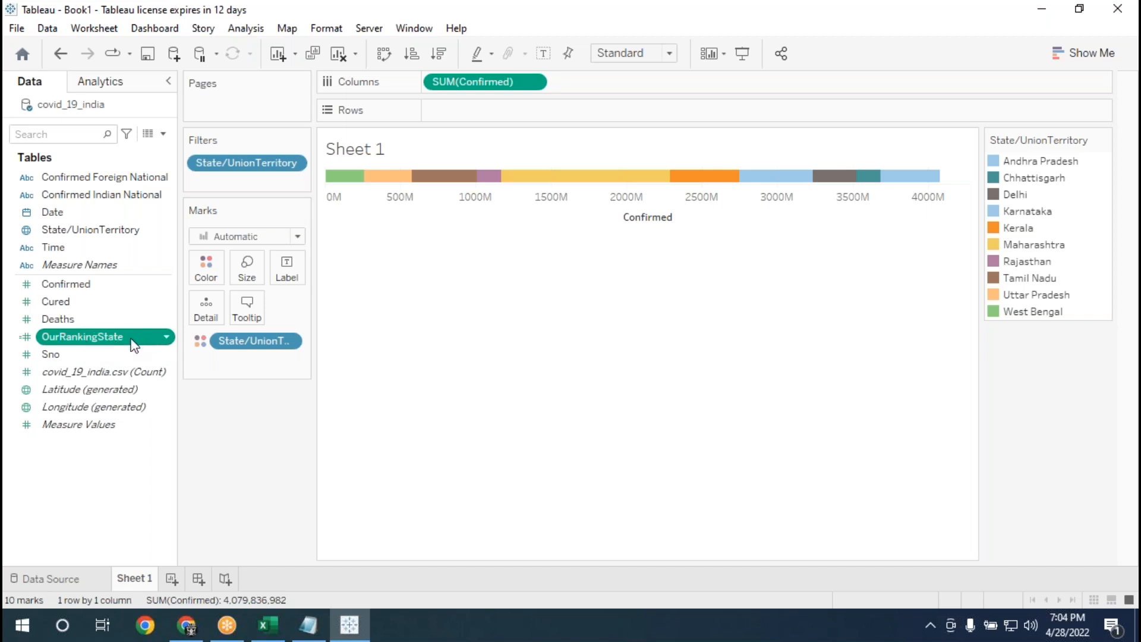
drag(137, 343, 530, 119)
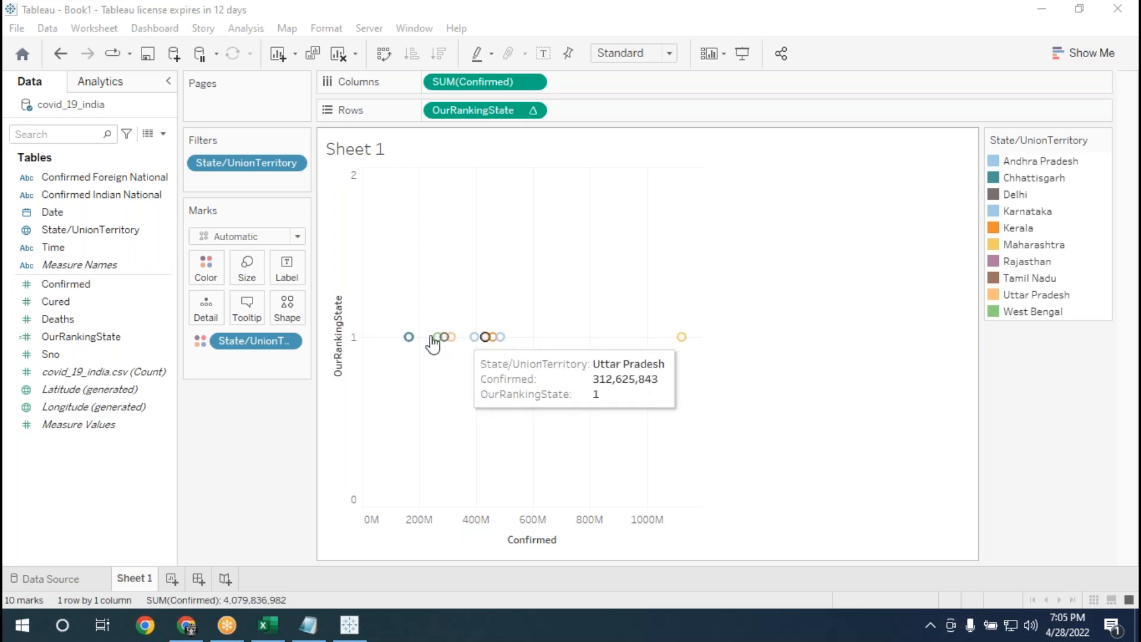
Set the OurRankingState table calculation on Rows to compute using State/UnionTerritory.
mouse_move(445, 343)
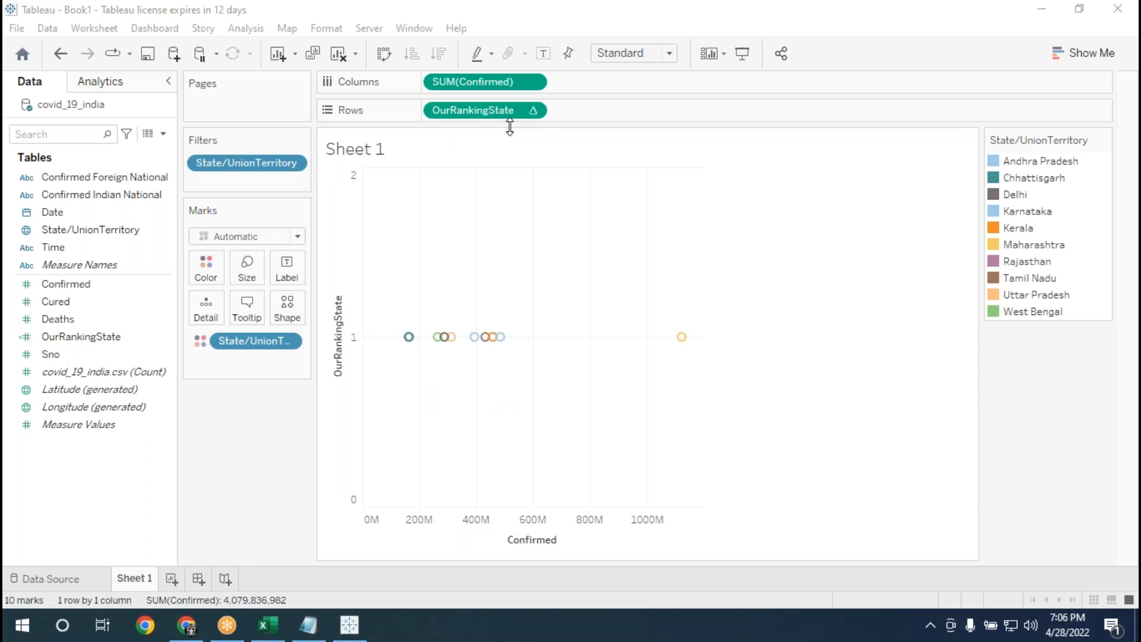
click(533, 111)
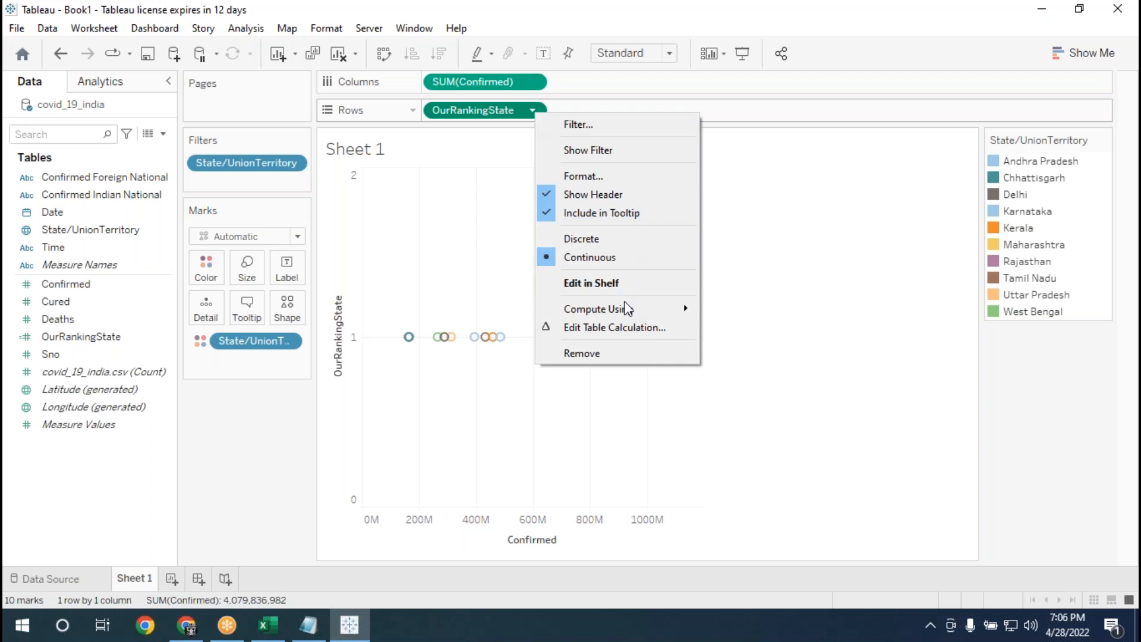
mouse_move(626, 307)
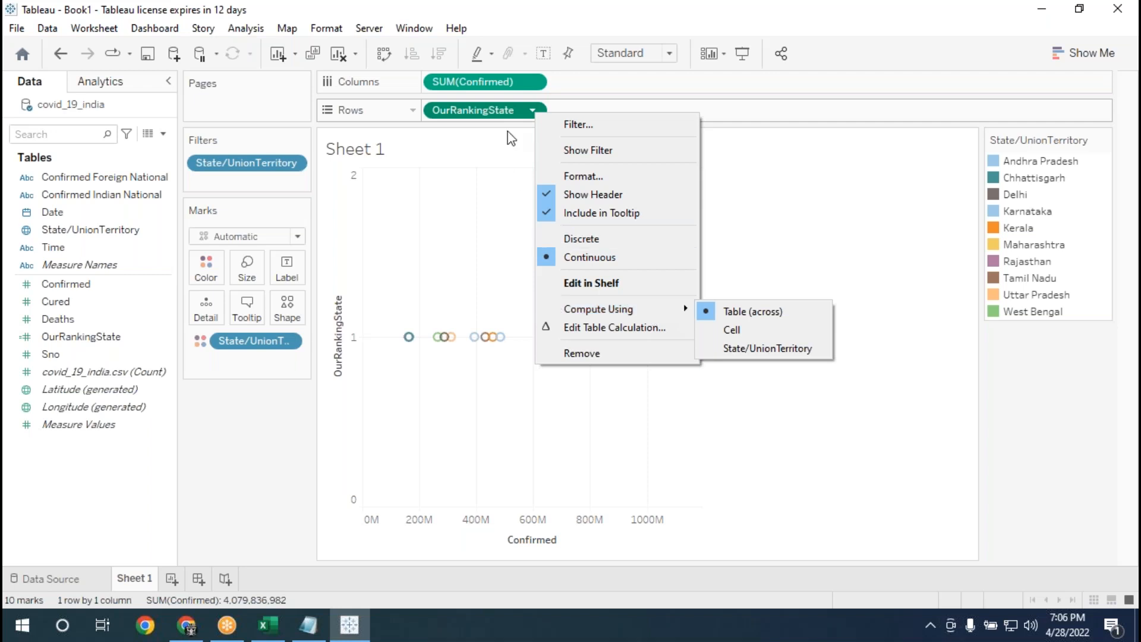
right_click(521, 110)
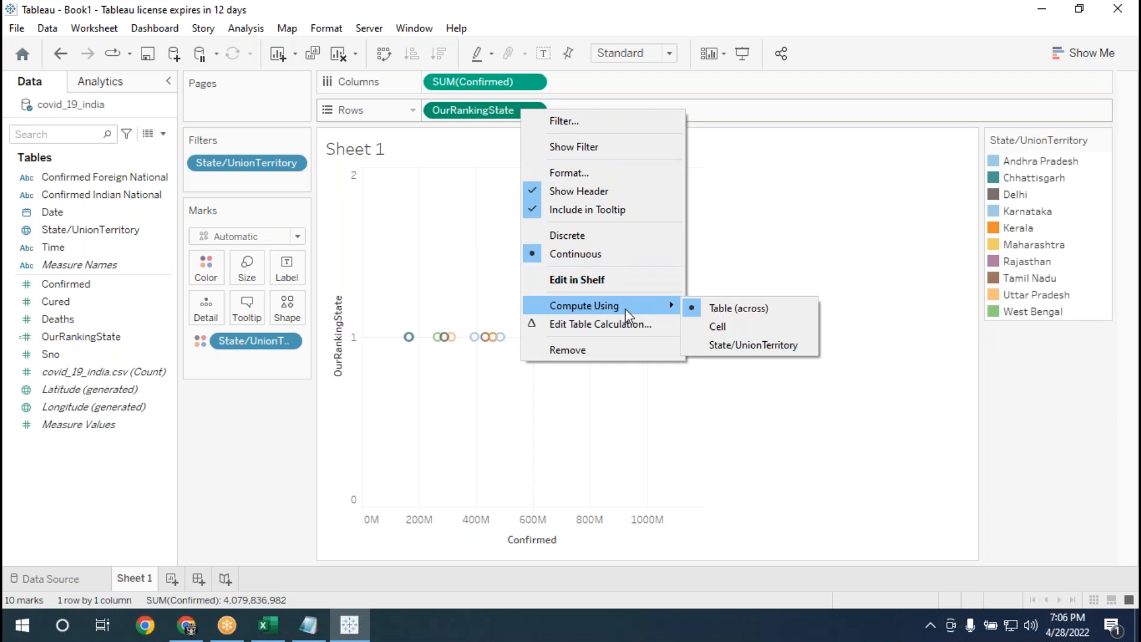
click(734, 346)
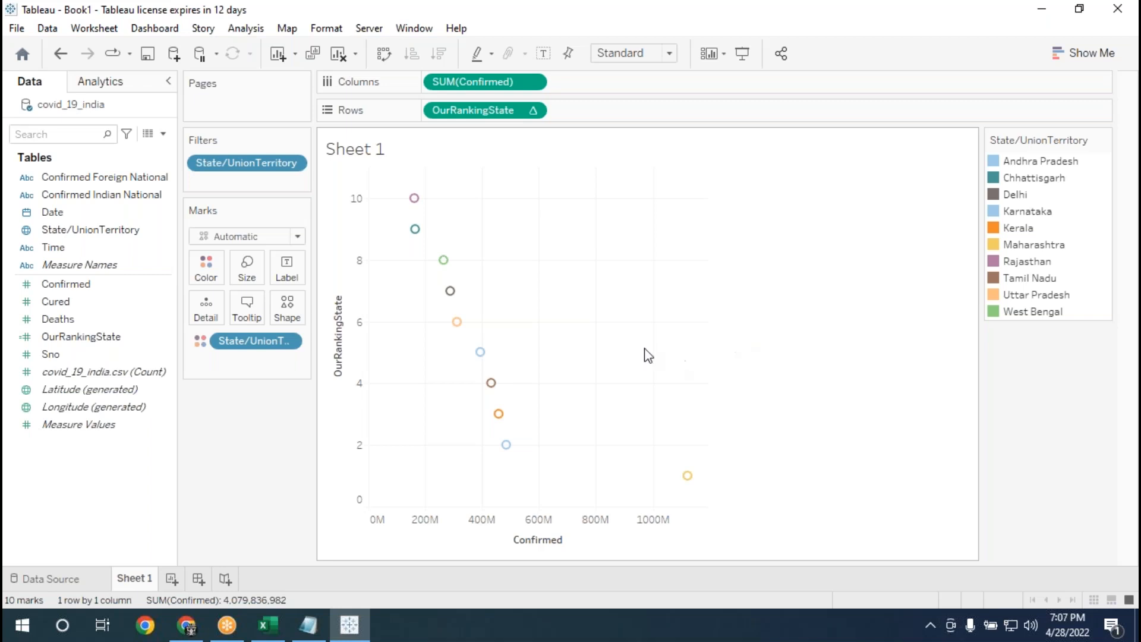
Convert OurRankingState on Rows to discrete and inspect the ranked state bars.
click(531, 110)
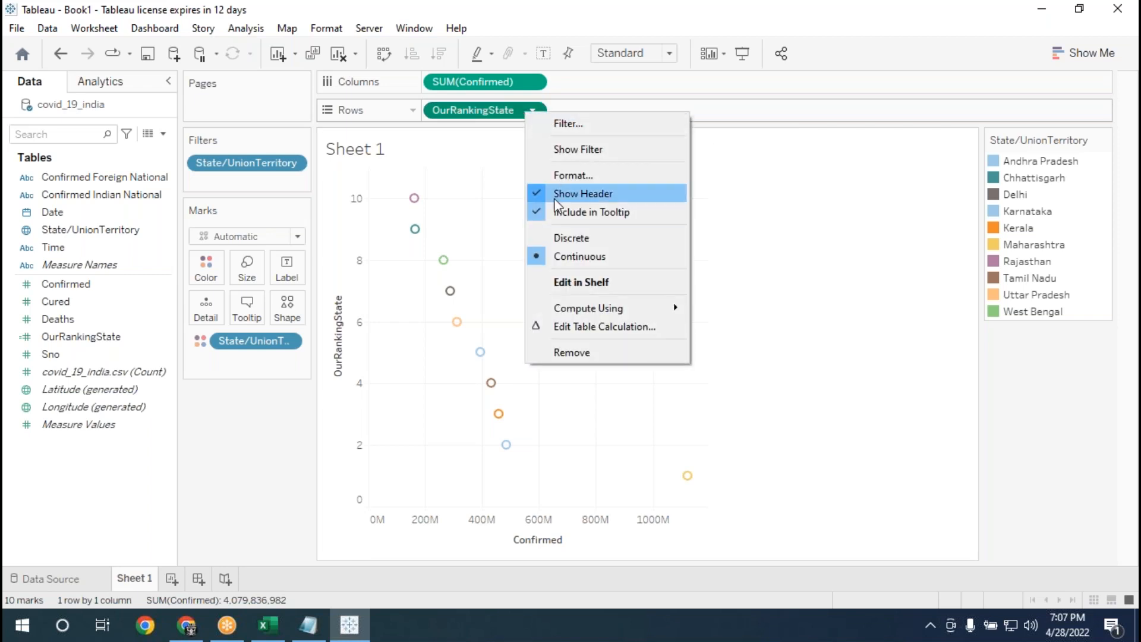
click(593, 237)
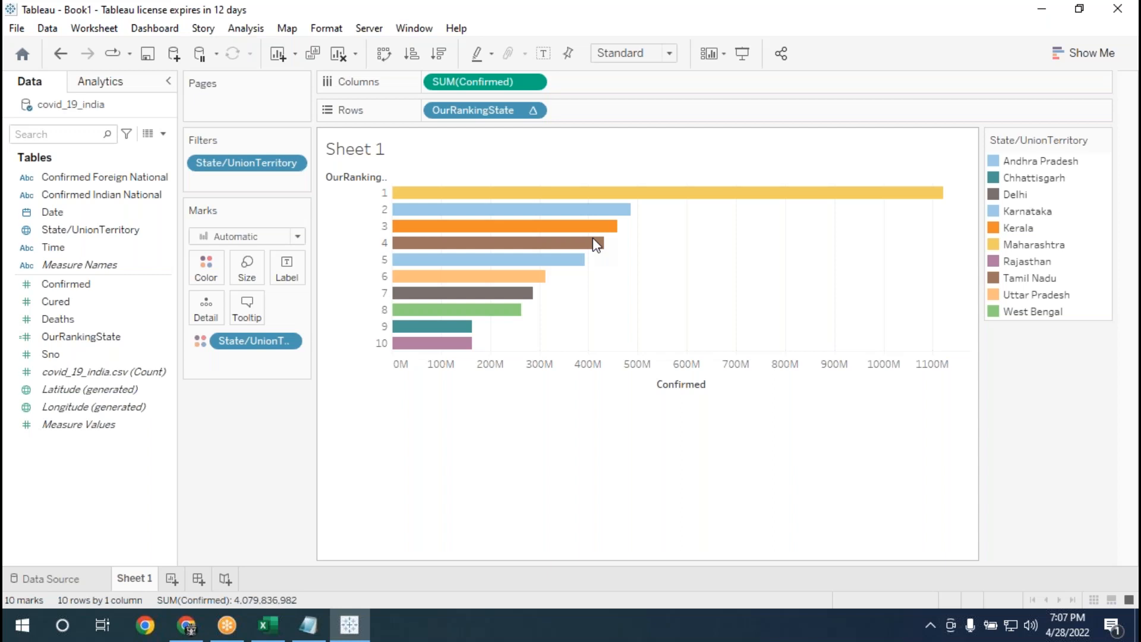
mouse_move(707, 200)
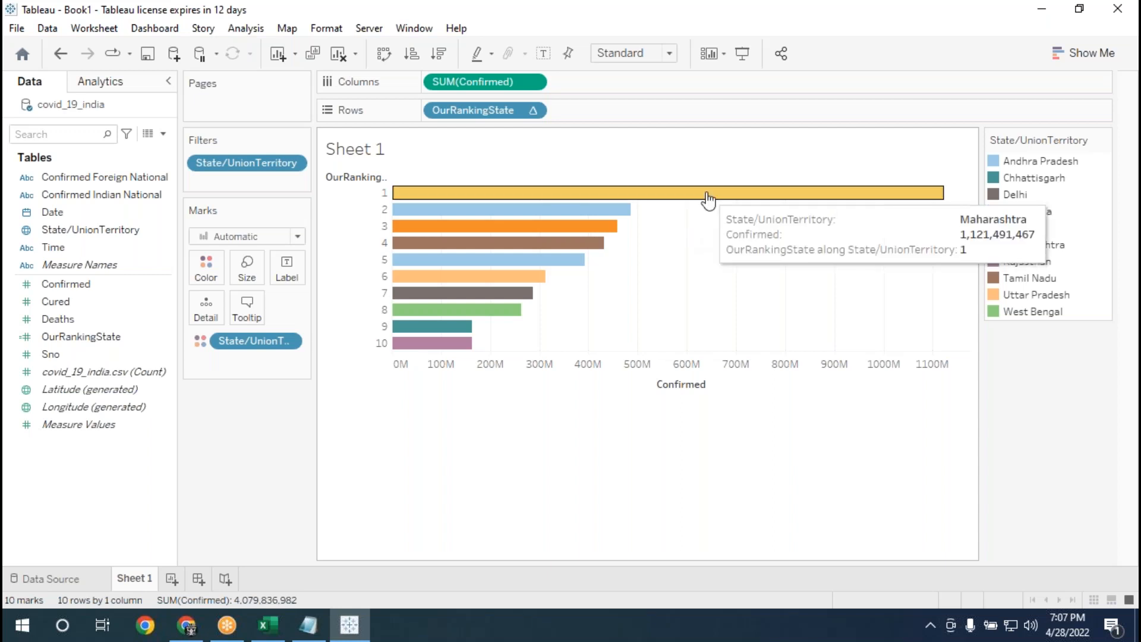
mouse_move(619, 223)
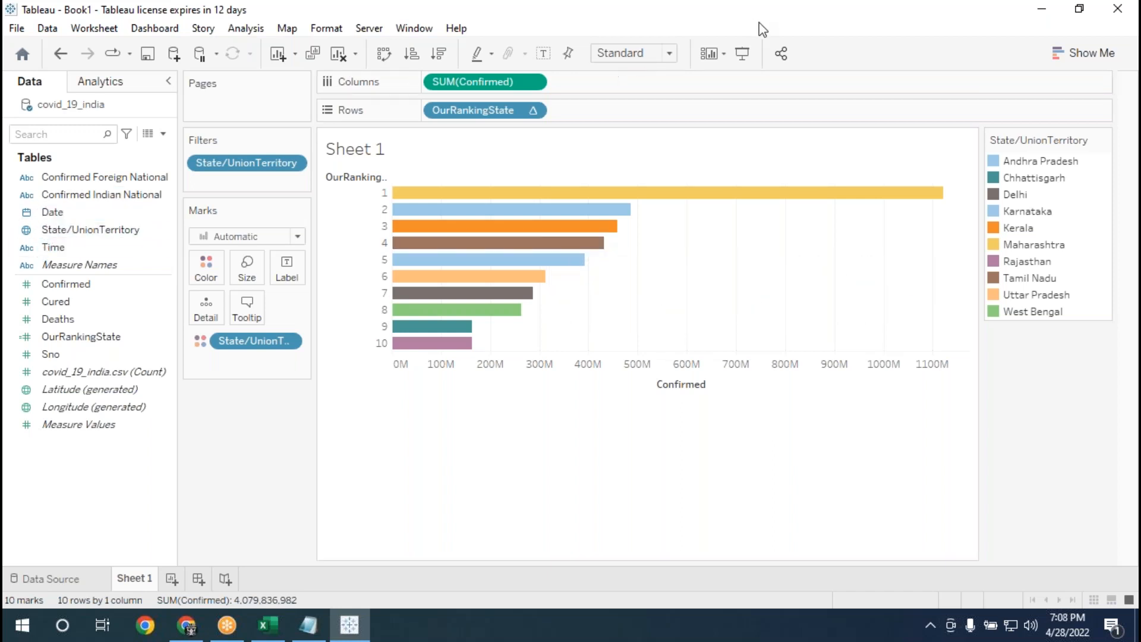
Label the ranked bars with State/UnionTerritory.
click(803, 24)
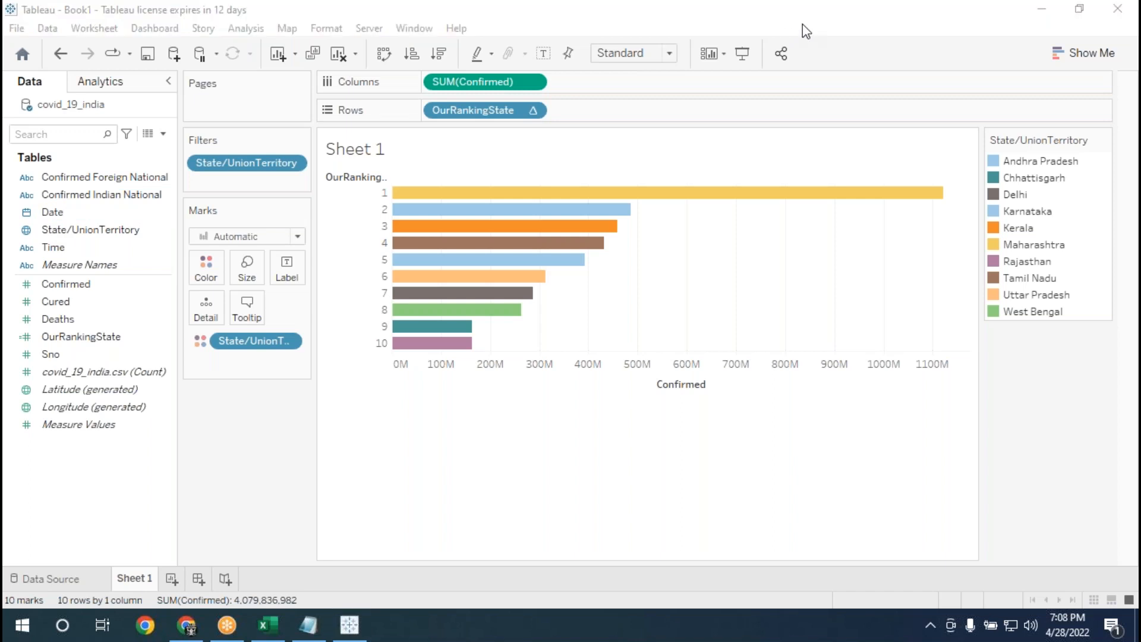
click(66, 234)
drag(65, 236, 208, 273)
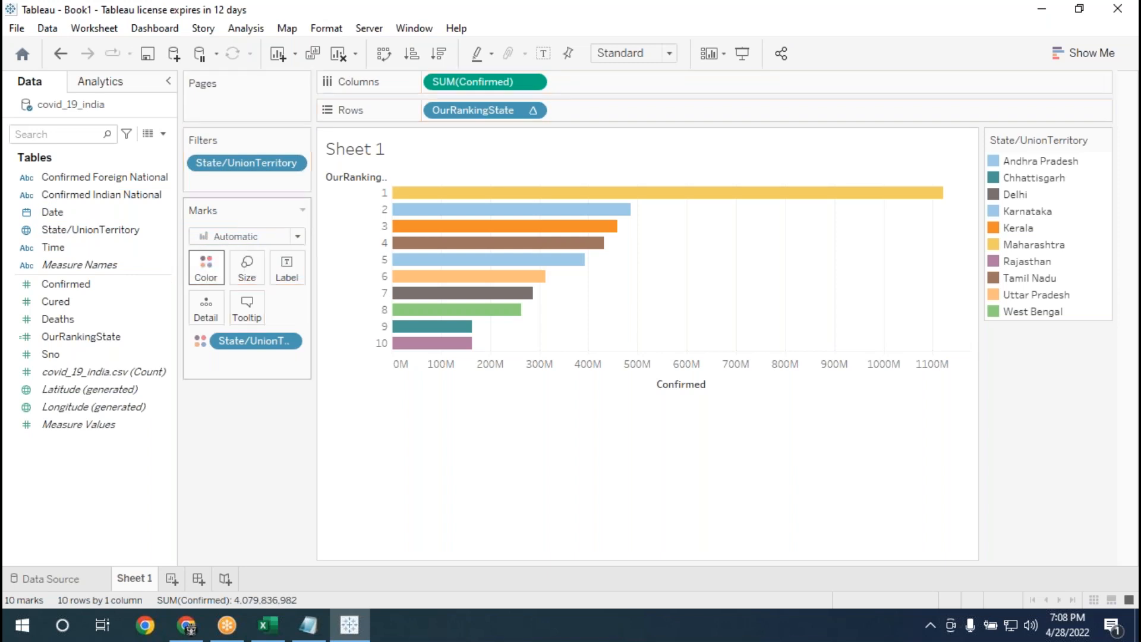
click(58, 196)
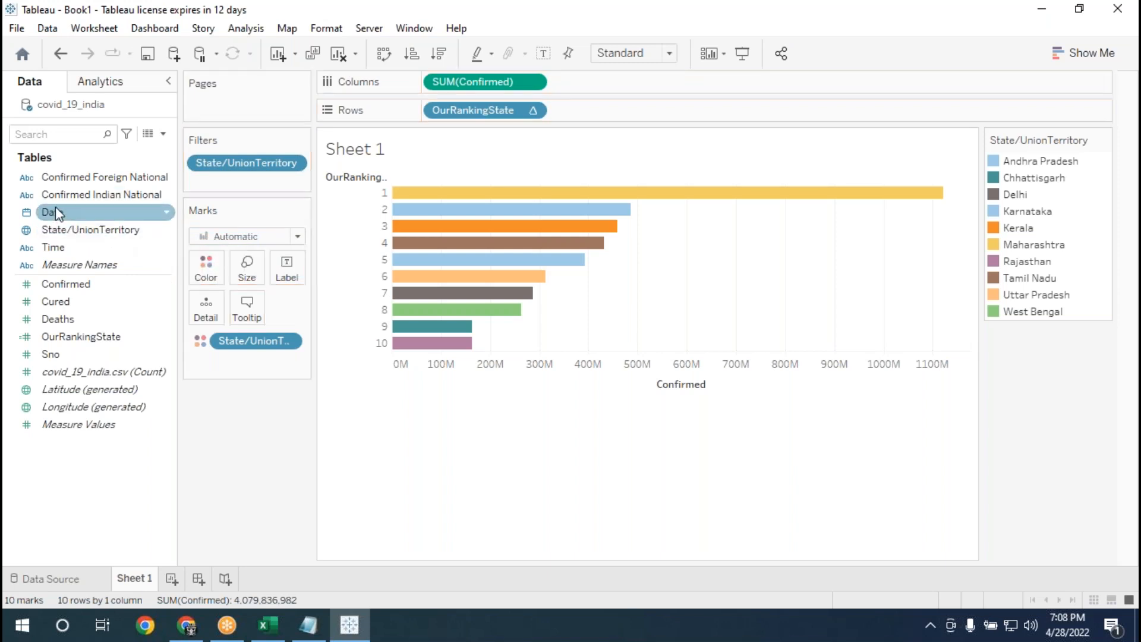
click(72, 232)
drag(74, 238, 290, 268)
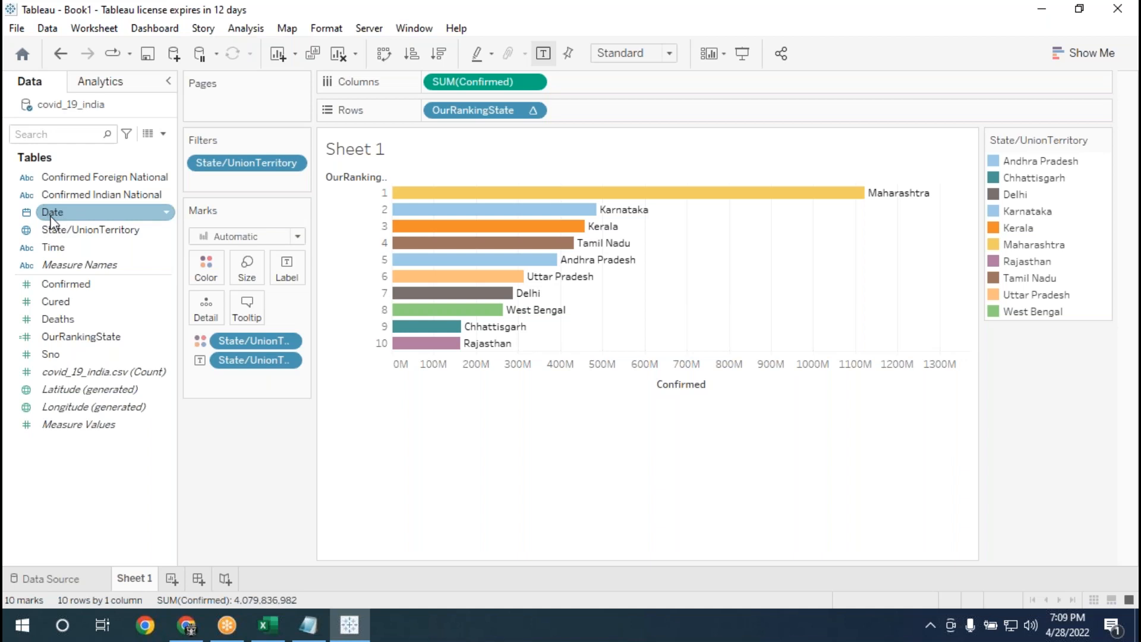
click(66, 215)
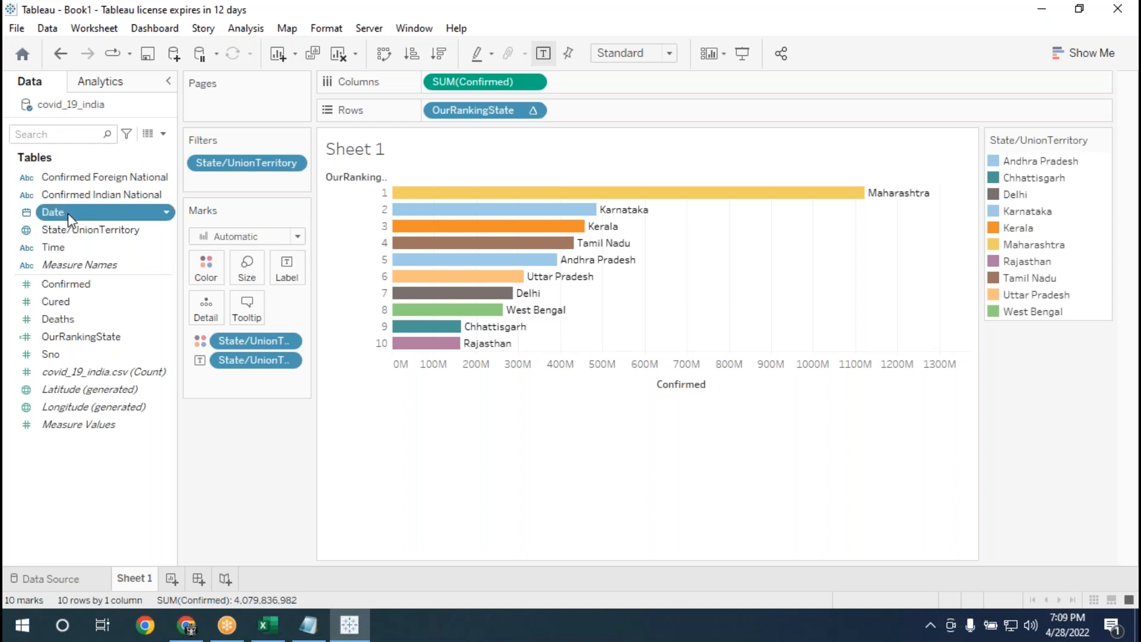
drag(73, 212, 209, 102)
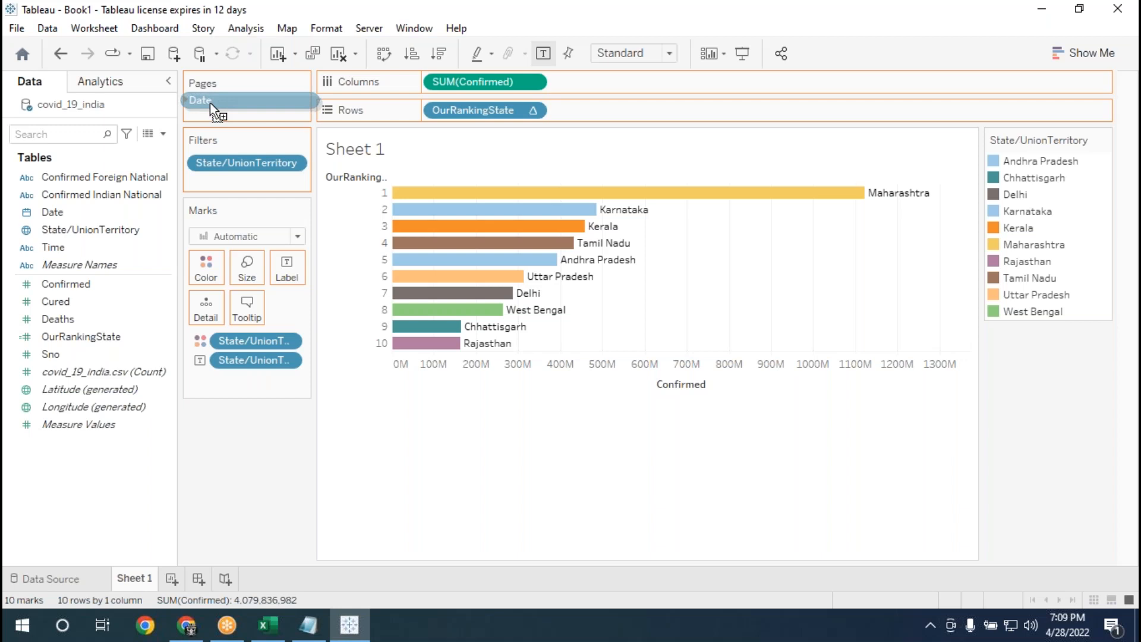
drag(209, 103, 209, 102)
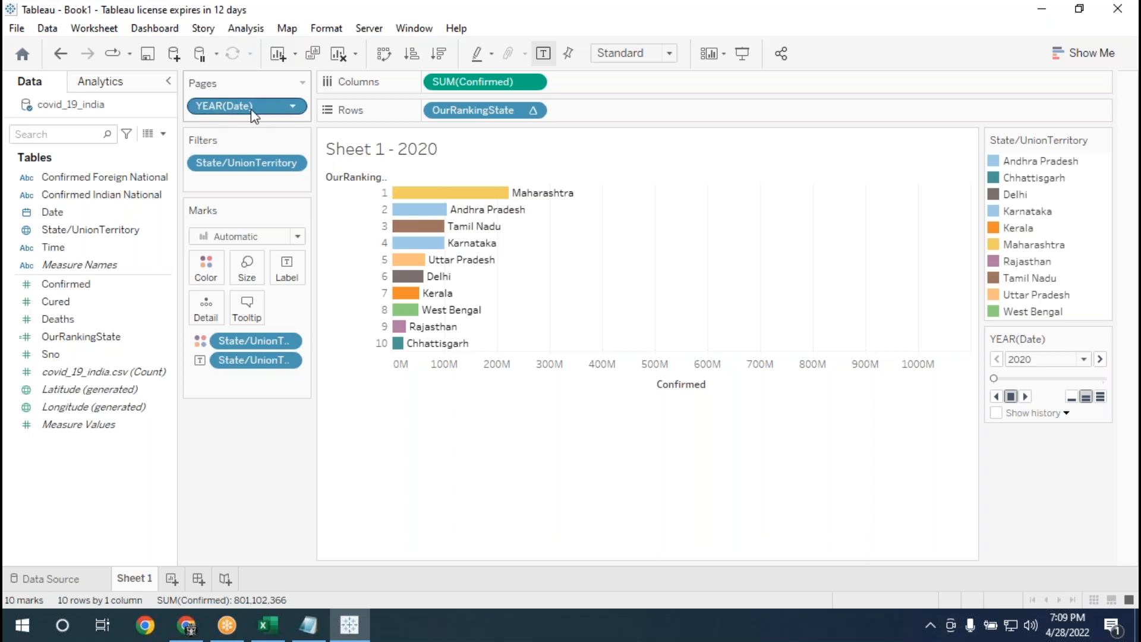
drag(257, 113, 238, 480)
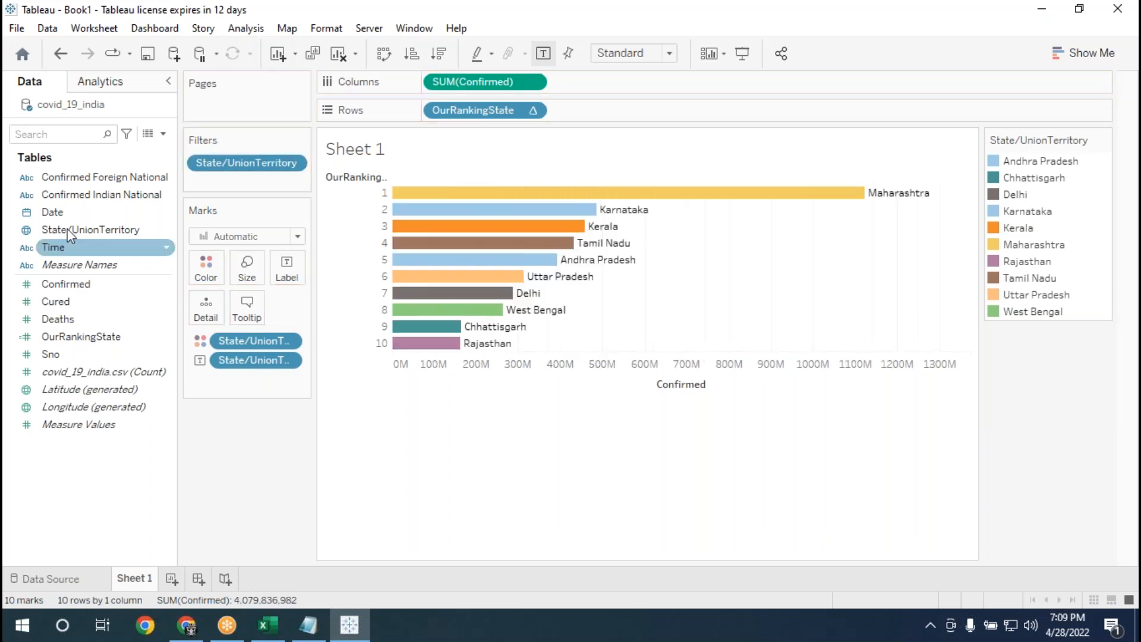
Place Date on Pages and set its level to the Day date part.
drag(55, 219, 209, 104)
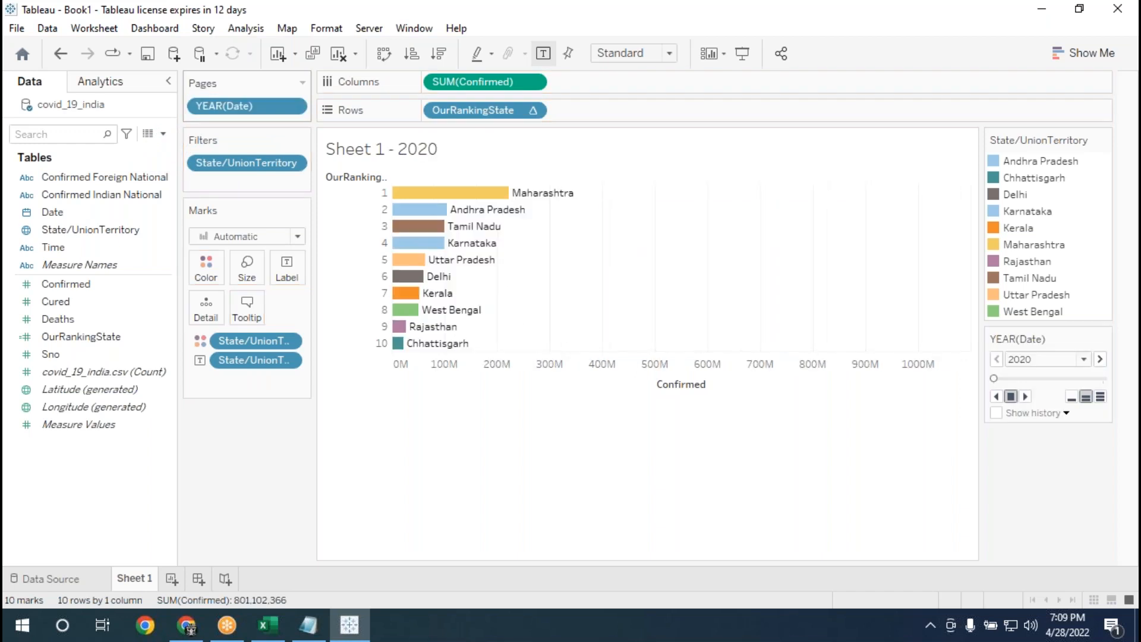
click(291, 109)
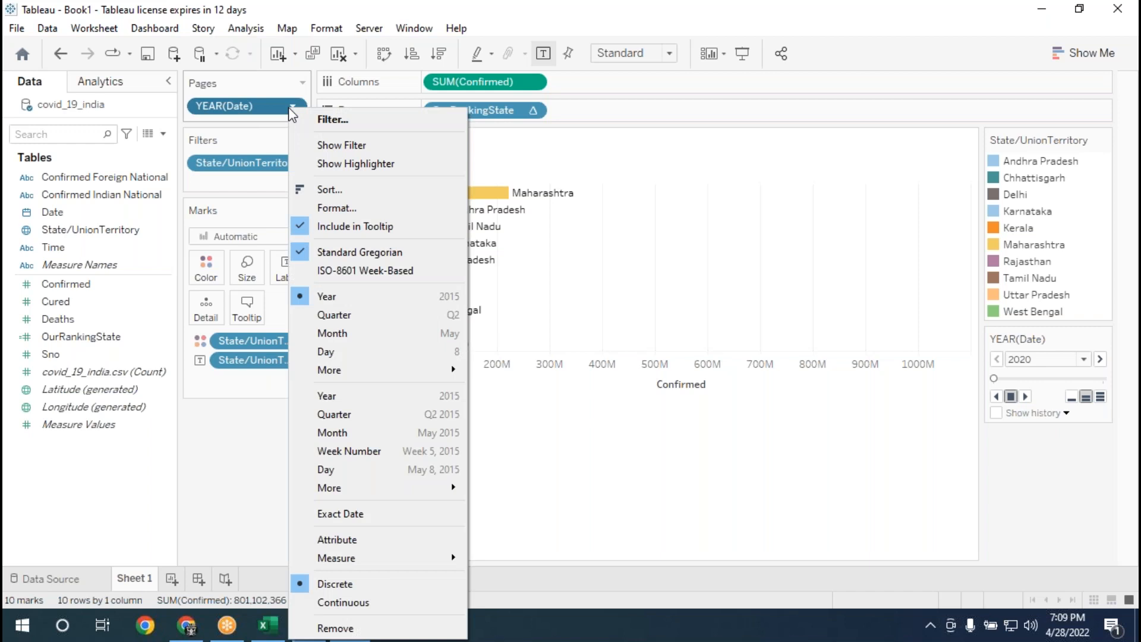
click(326, 351)
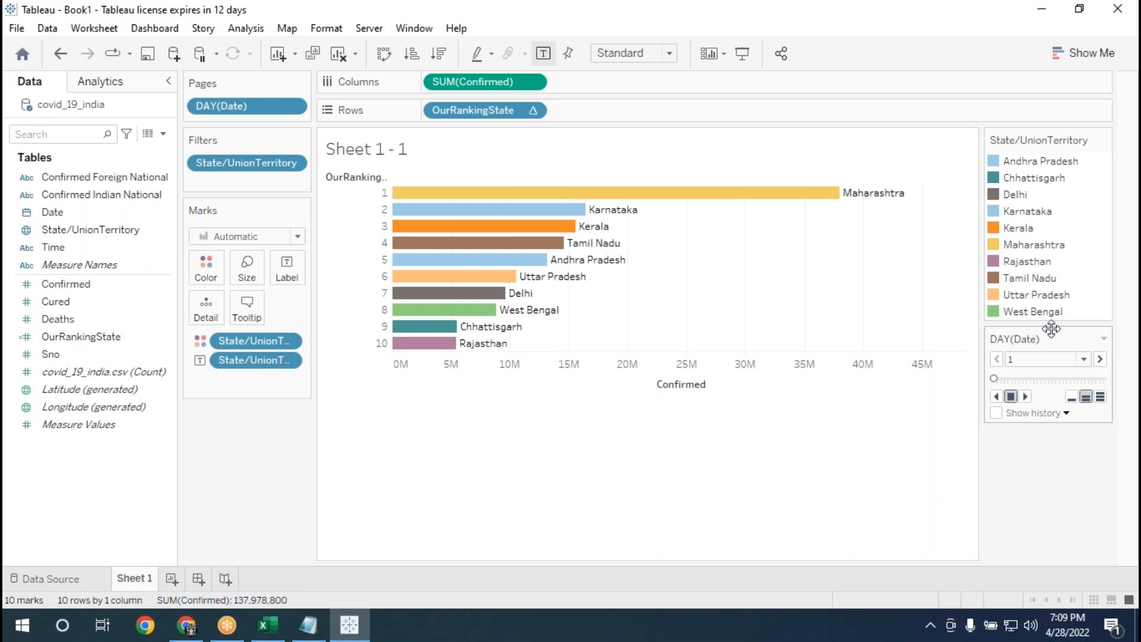
Preview the daily page animation forward and in reverse, and remove Date from Pages.
click(1025, 396)
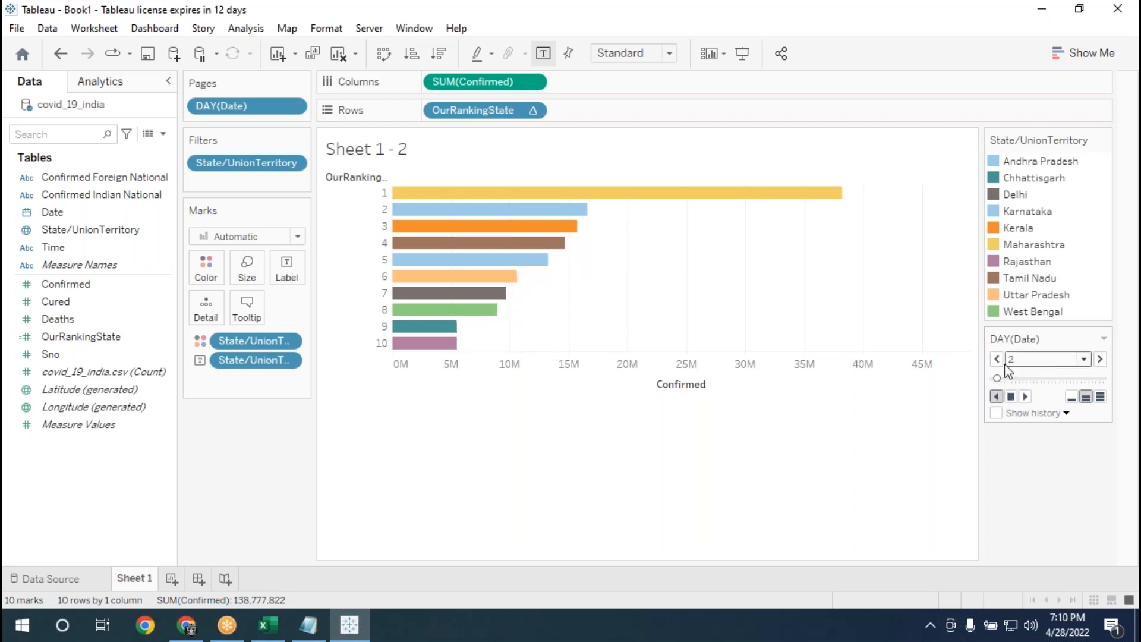
click(997, 397)
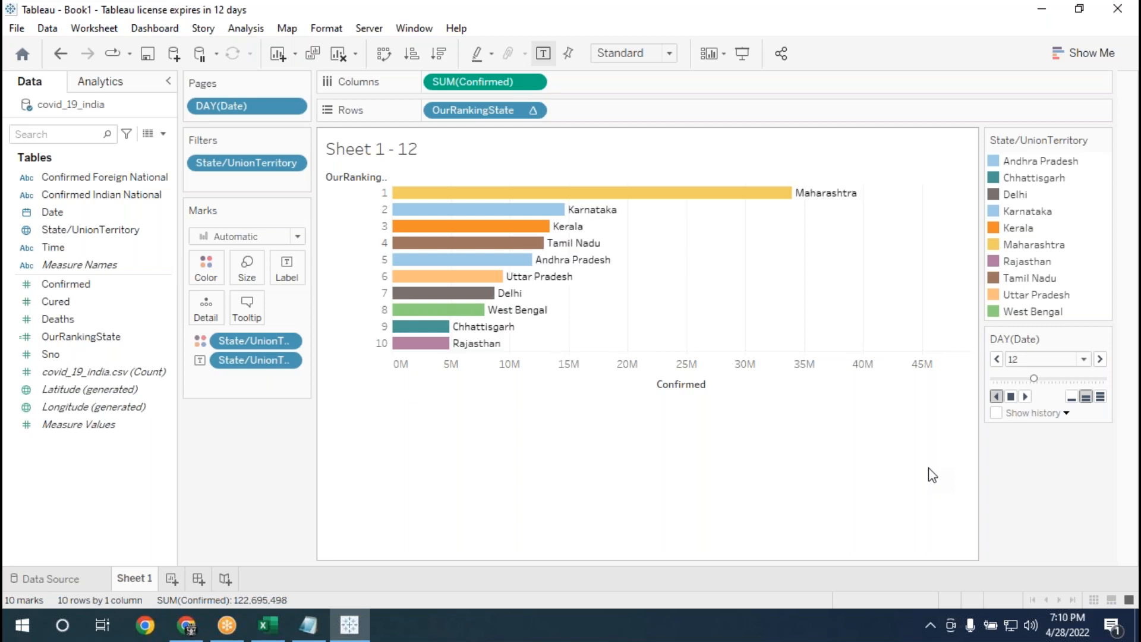
click(1010, 397)
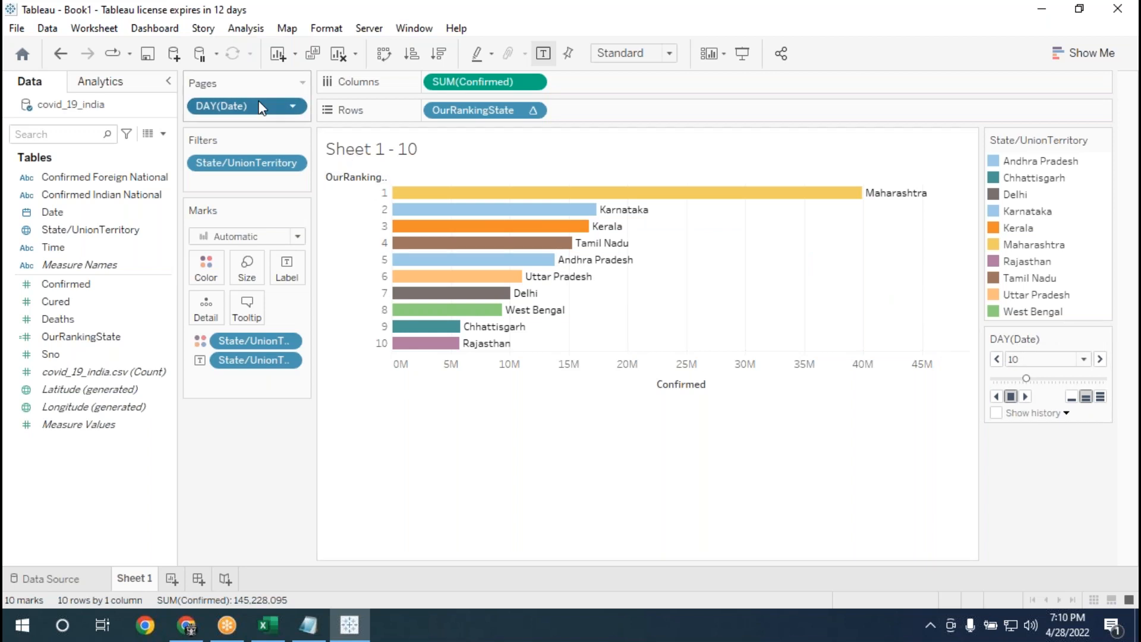
drag(255, 105, 267, 436)
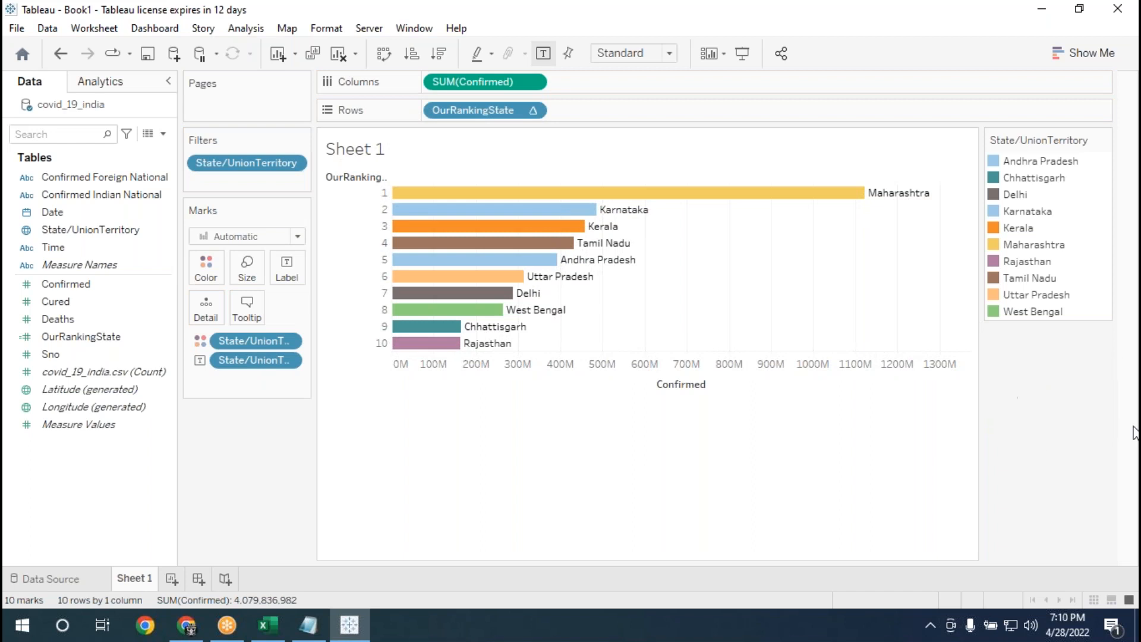
Hide the State/UnionTerritory color legend card.
click(1103, 139)
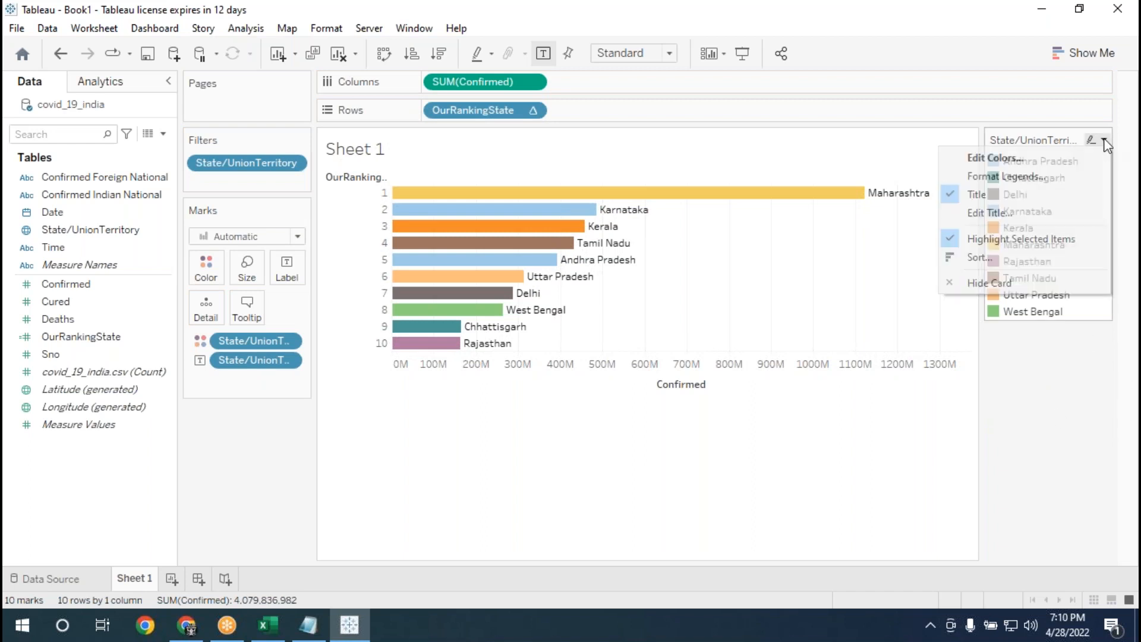
click(1076, 481)
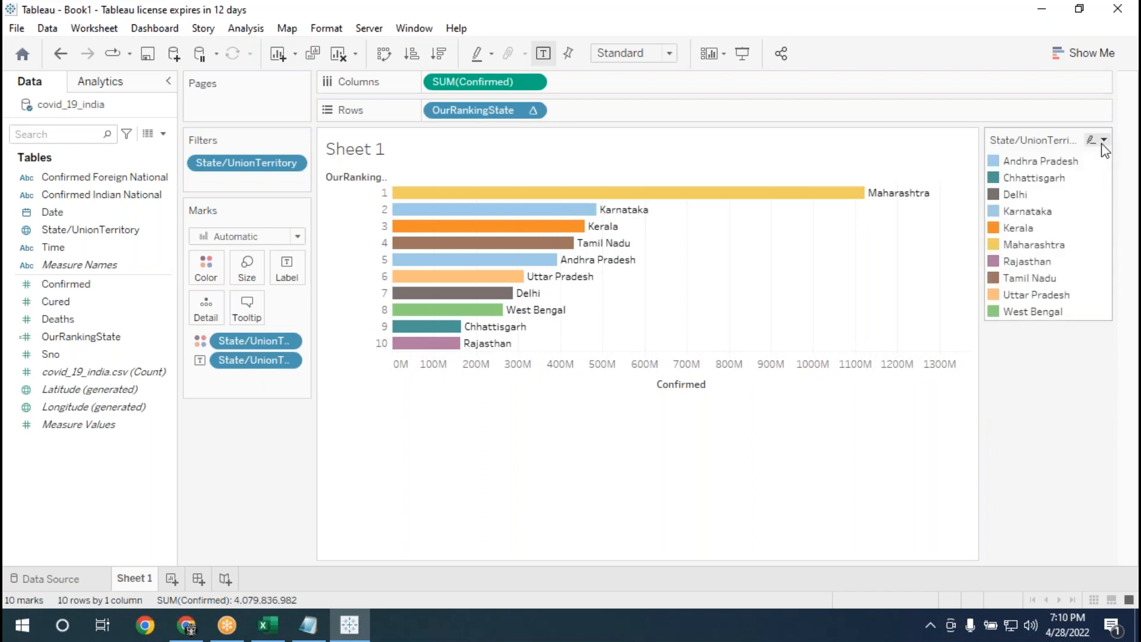
click(1104, 142)
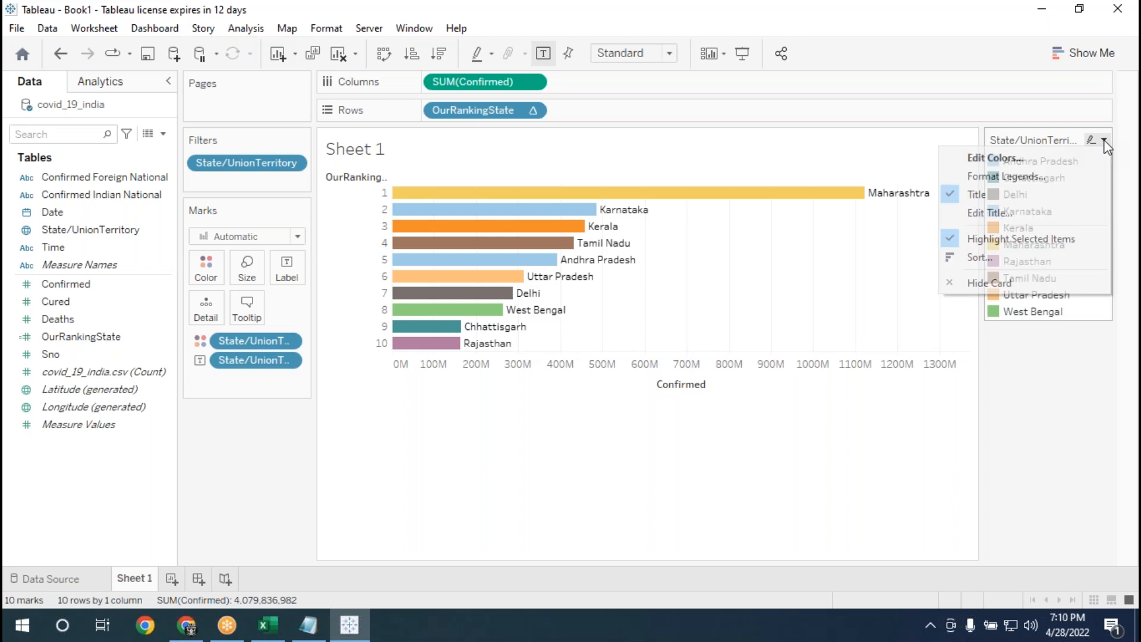
click(999, 283)
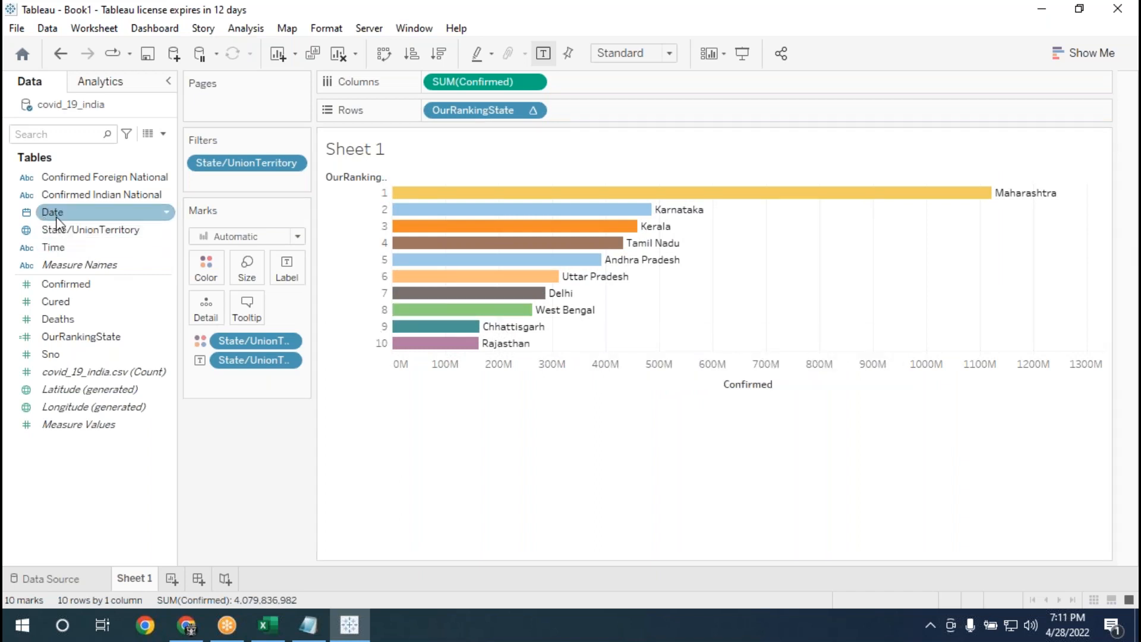
Add Date to Pages again so the chart is paged by the Day date part.
drag(62, 212, 208, 110)
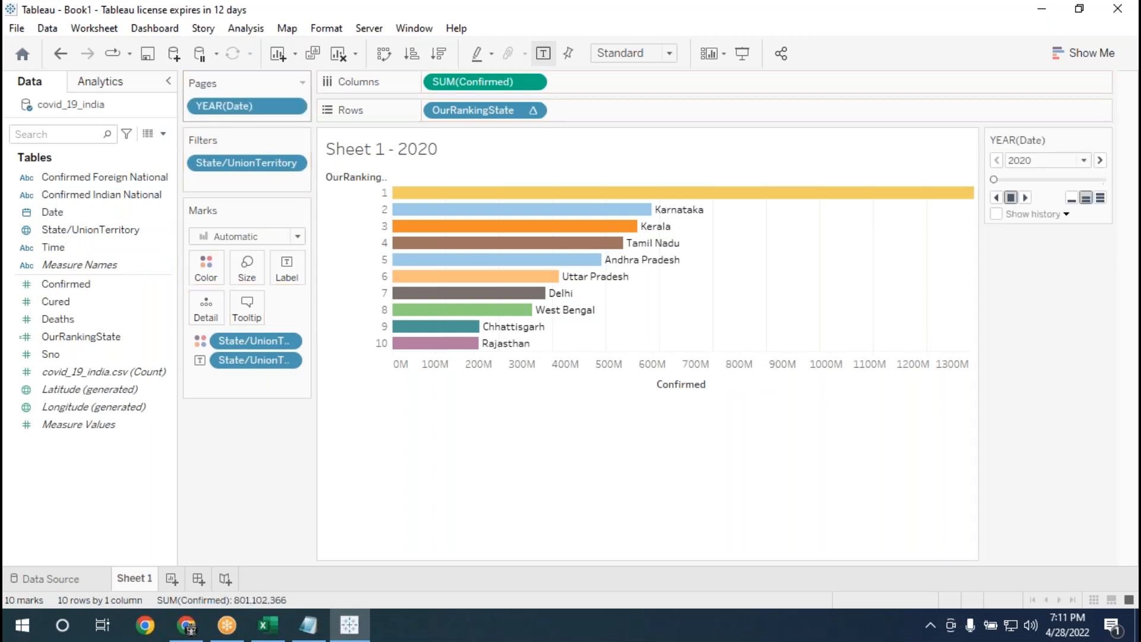
click(294, 109)
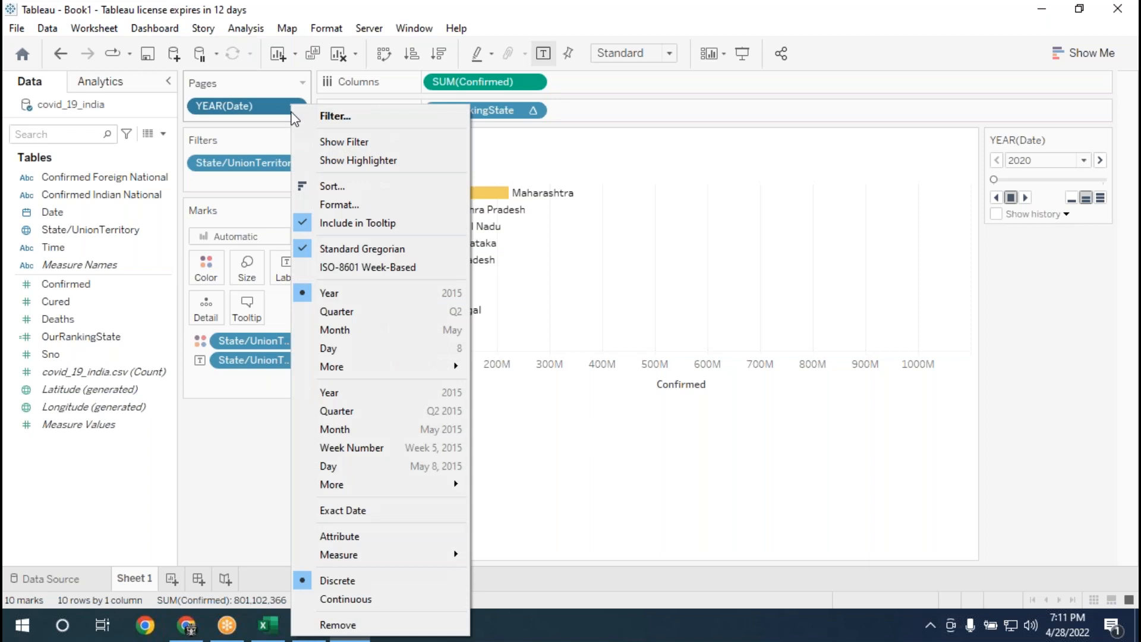
click(319, 350)
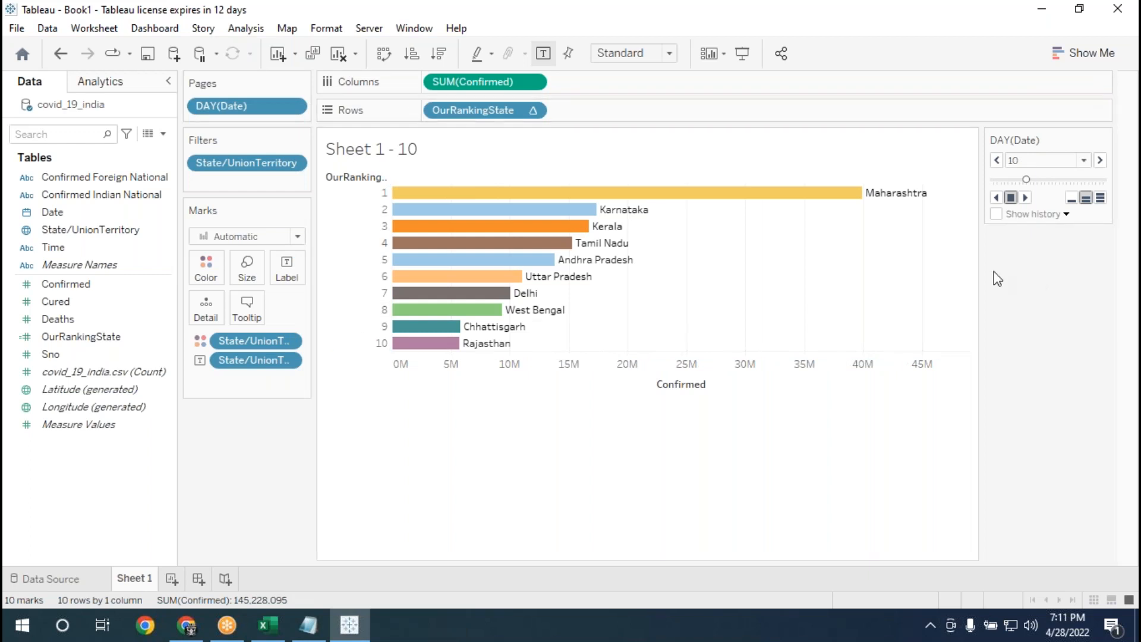
Step the DAY(Date) page back one day at a time to day 1.
click(998, 162)
click(998, 162)
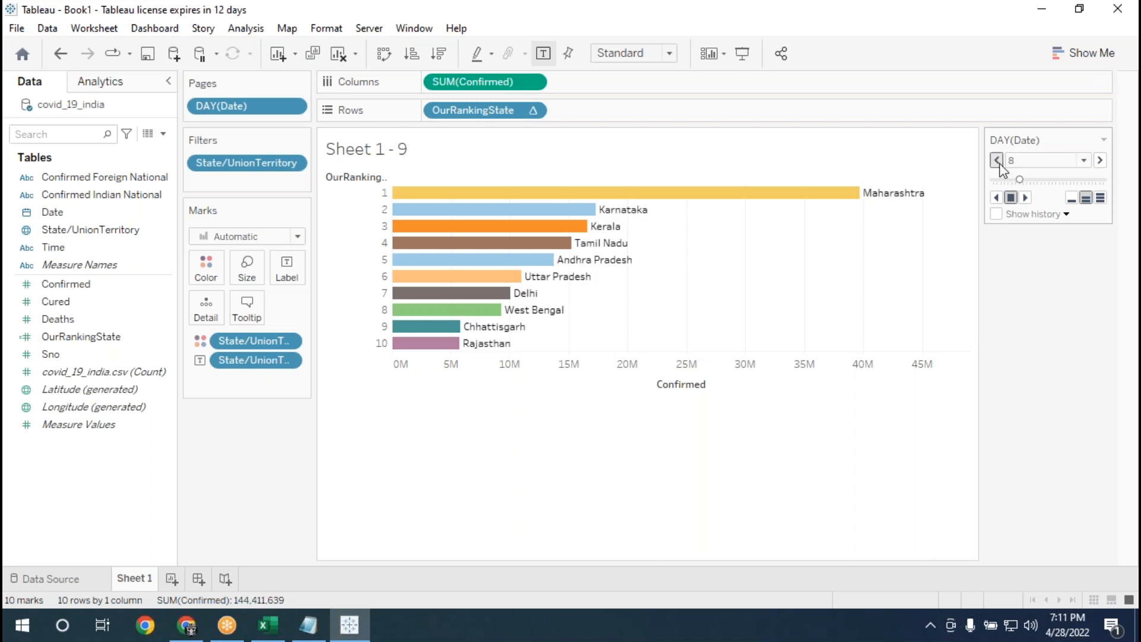
click(998, 161)
click(997, 161)
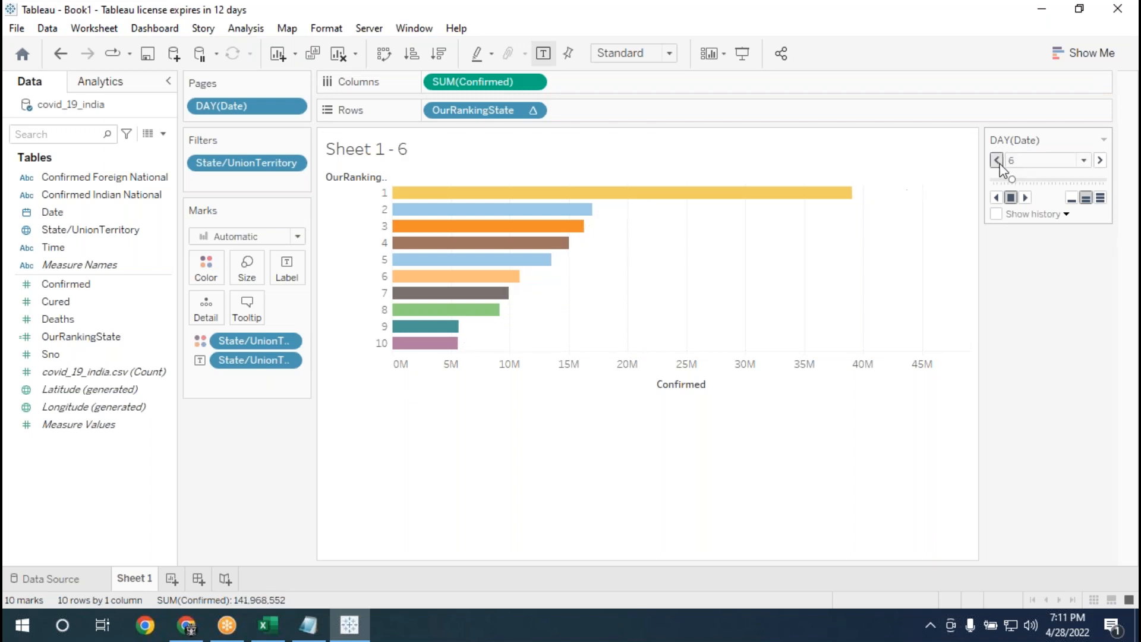
click(998, 161)
click(997, 162)
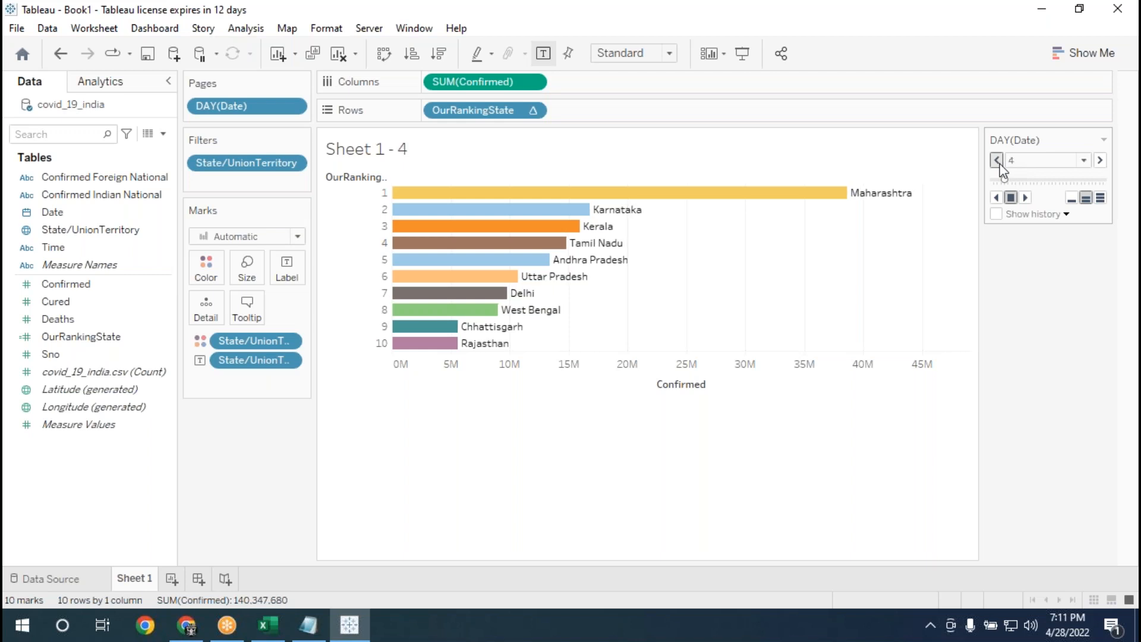
click(997, 161)
click(998, 162)
click(997, 162)
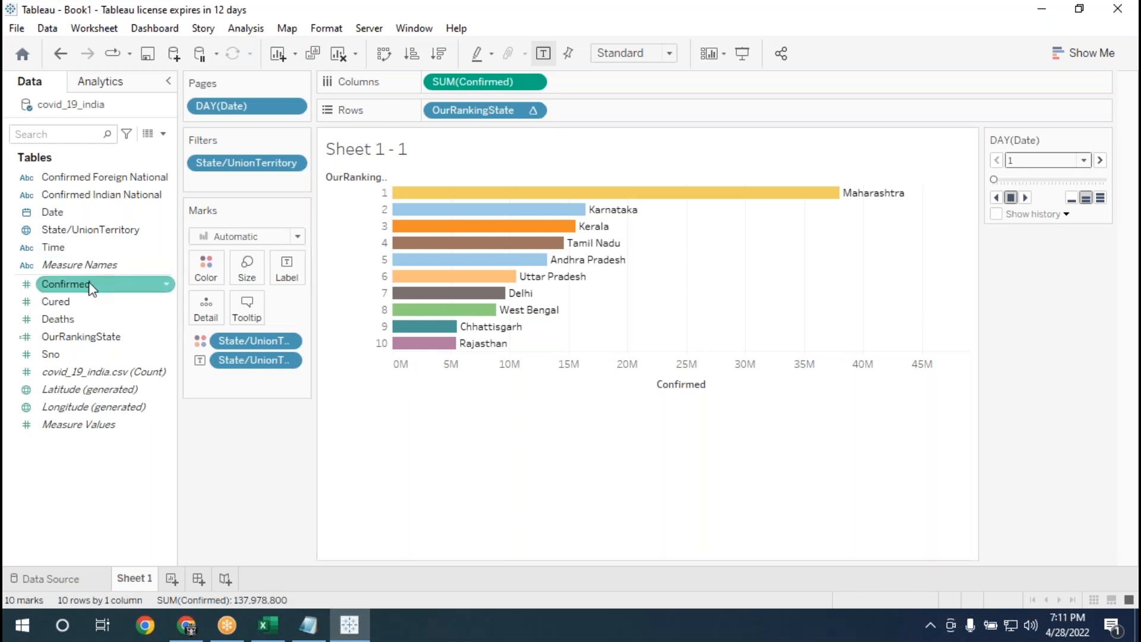
Add SUM(Confirmed) to the bar labels alongside the state name.
drag(89, 291, 289, 278)
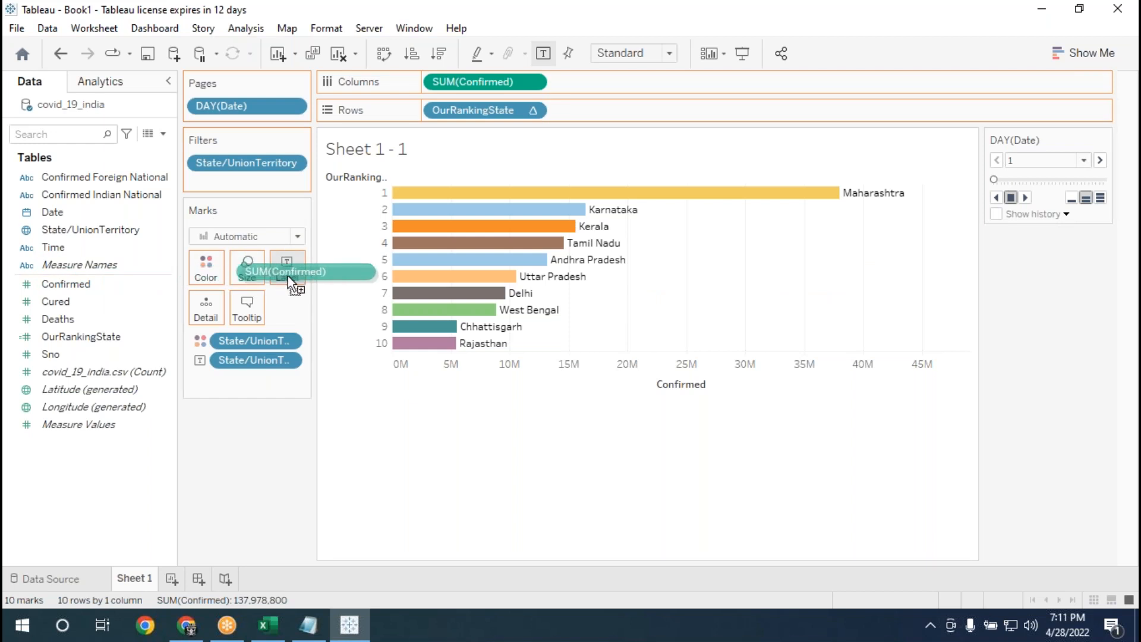
drag(288, 276, 288, 276)
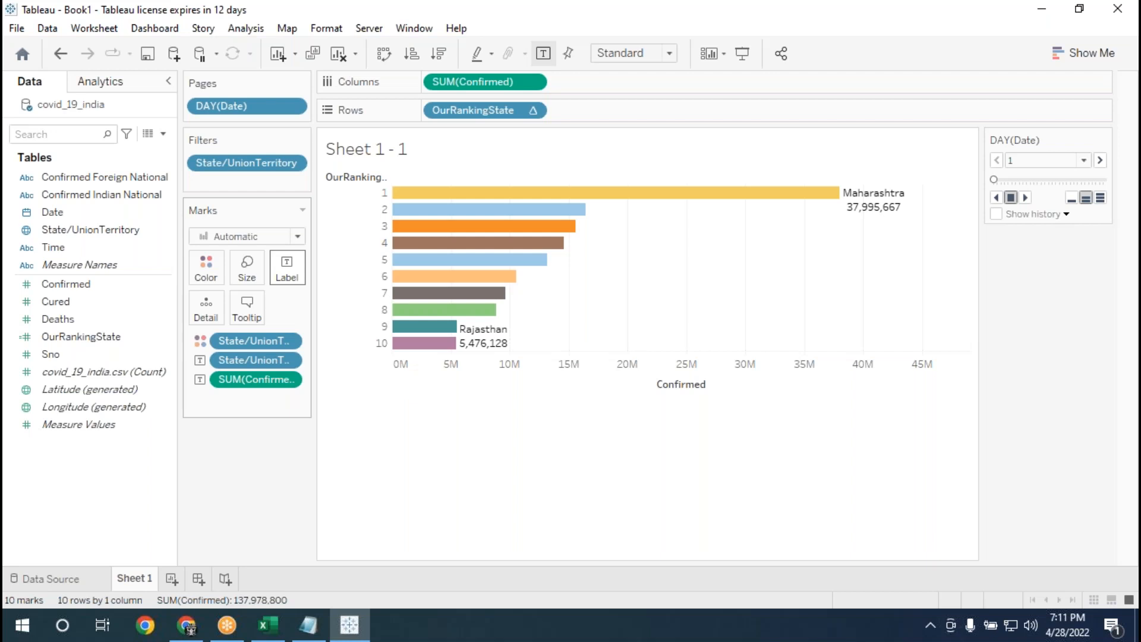
Play the daily page animation forward in Presentation Mode and return to the worksheet editing view.
click(742, 53)
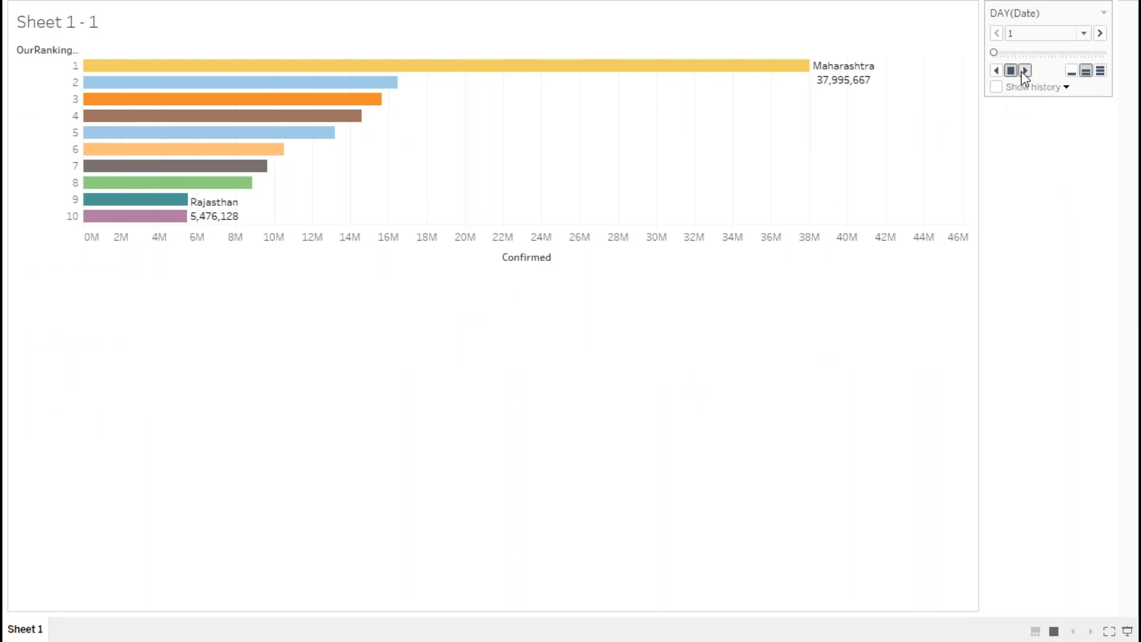
click(1023, 72)
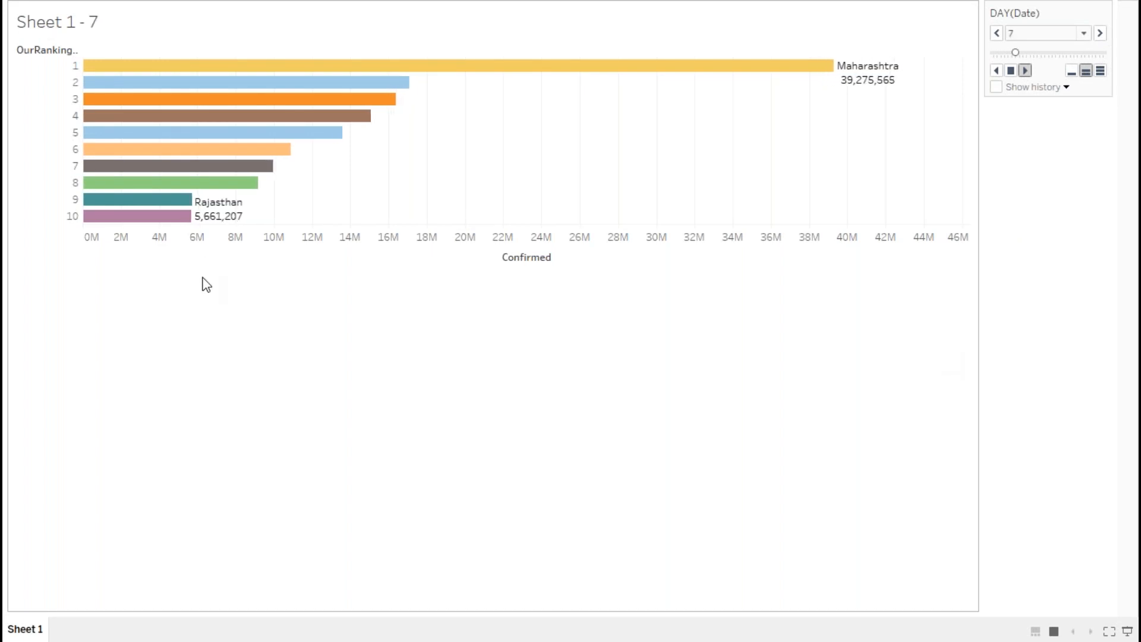
key(Escape)
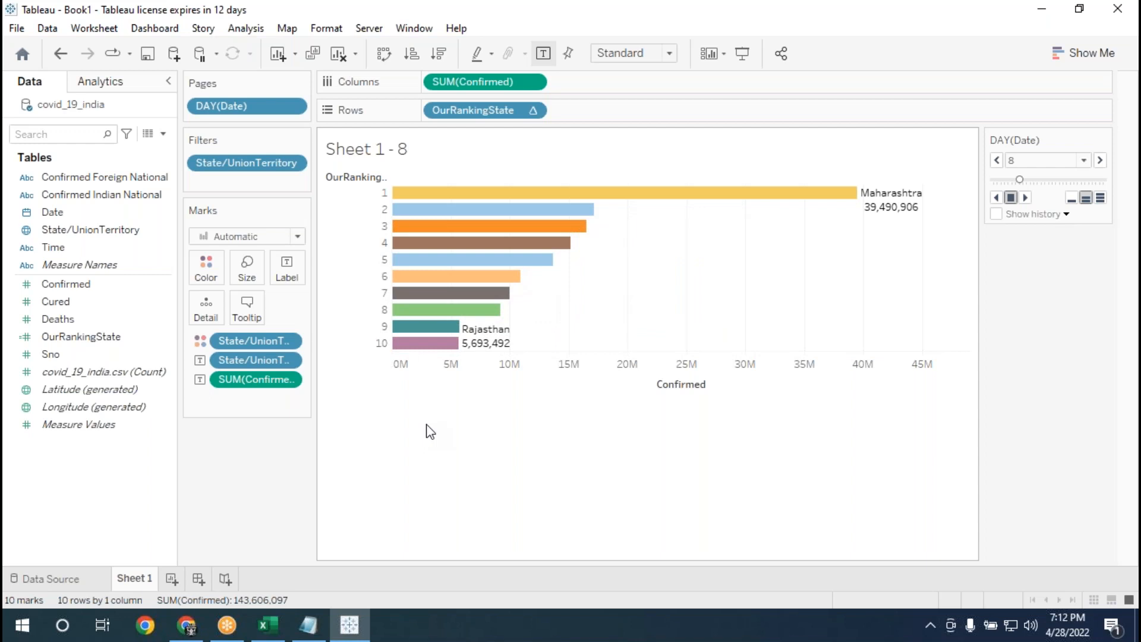
Inspect the Maharashtra and Rajasthan bars and review the Confirmed axis range and tick mark settings.
mouse_move(502, 204)
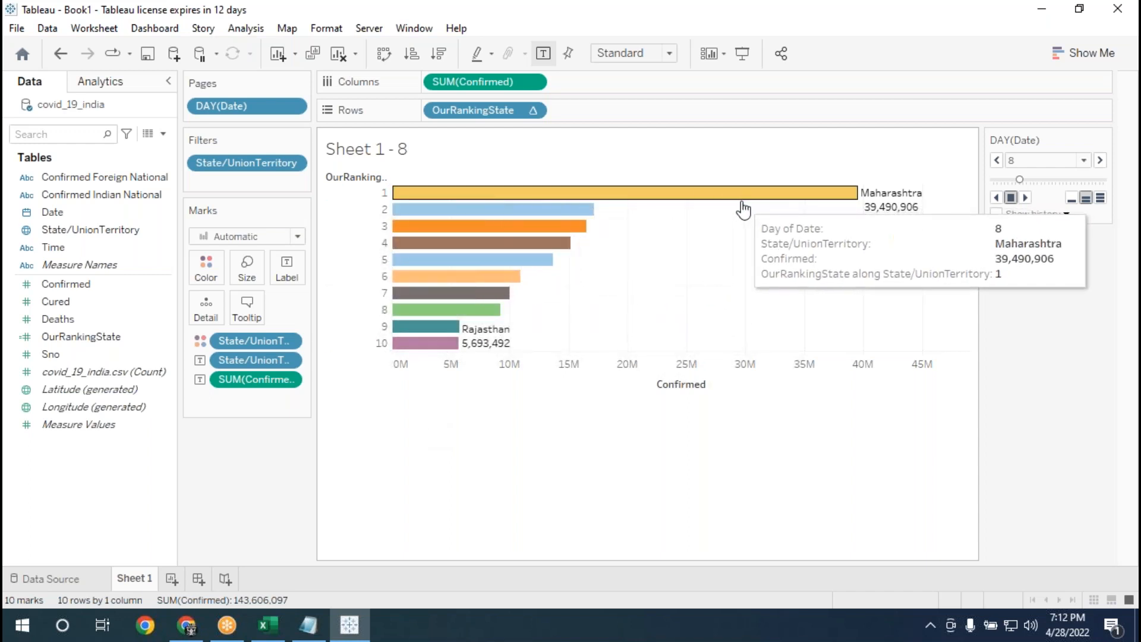
mouse_move(476, 342)
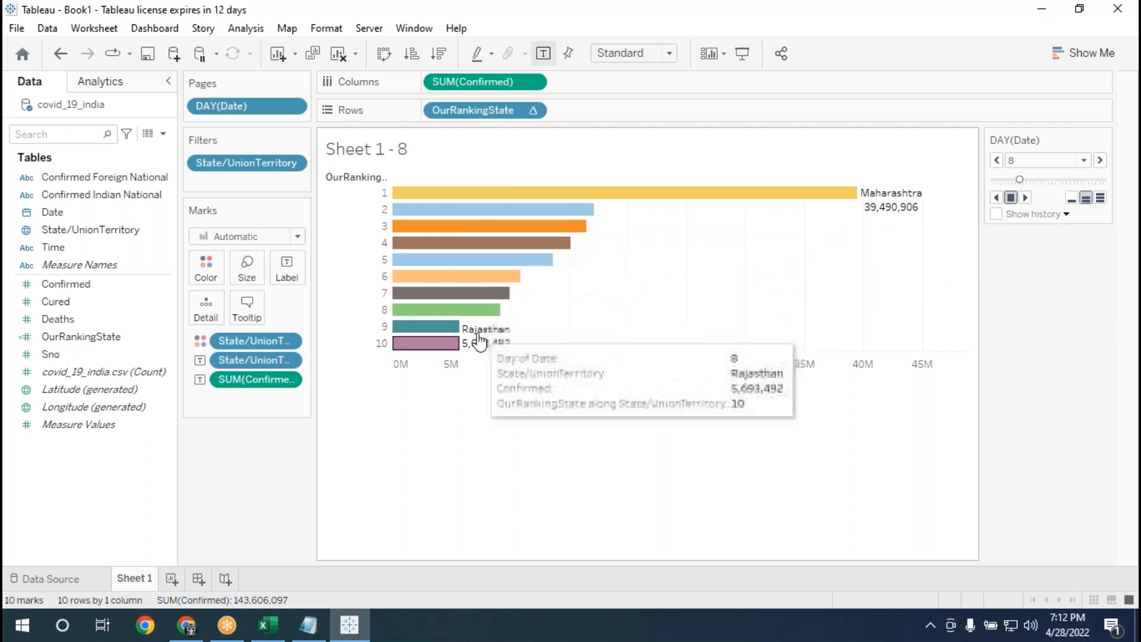
mouse_move(877, 220)
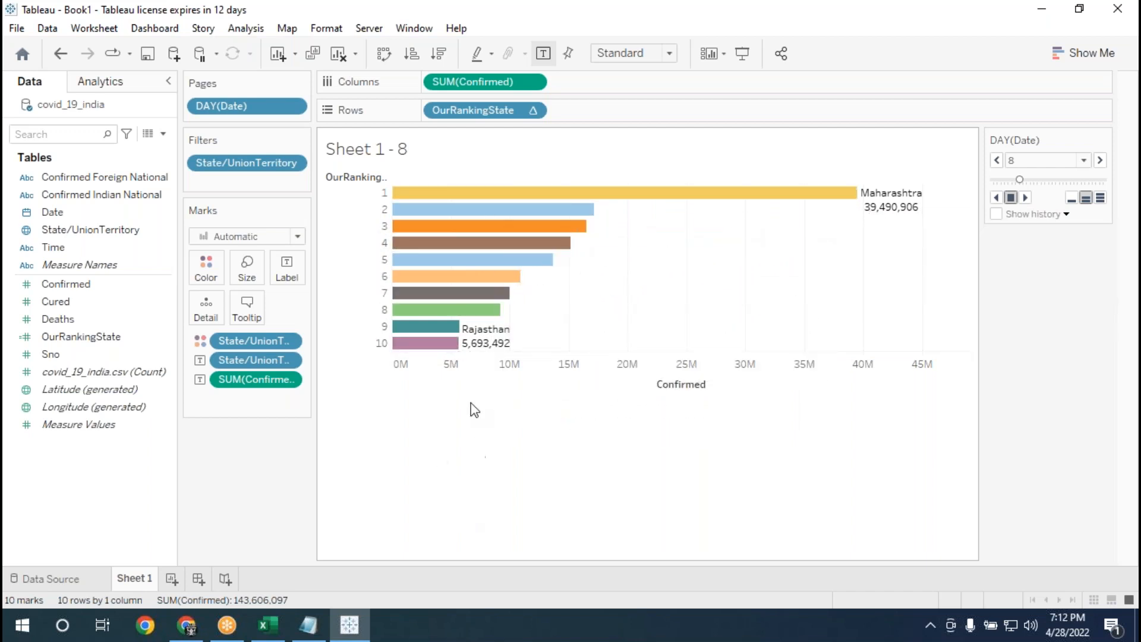
click(479, 367)
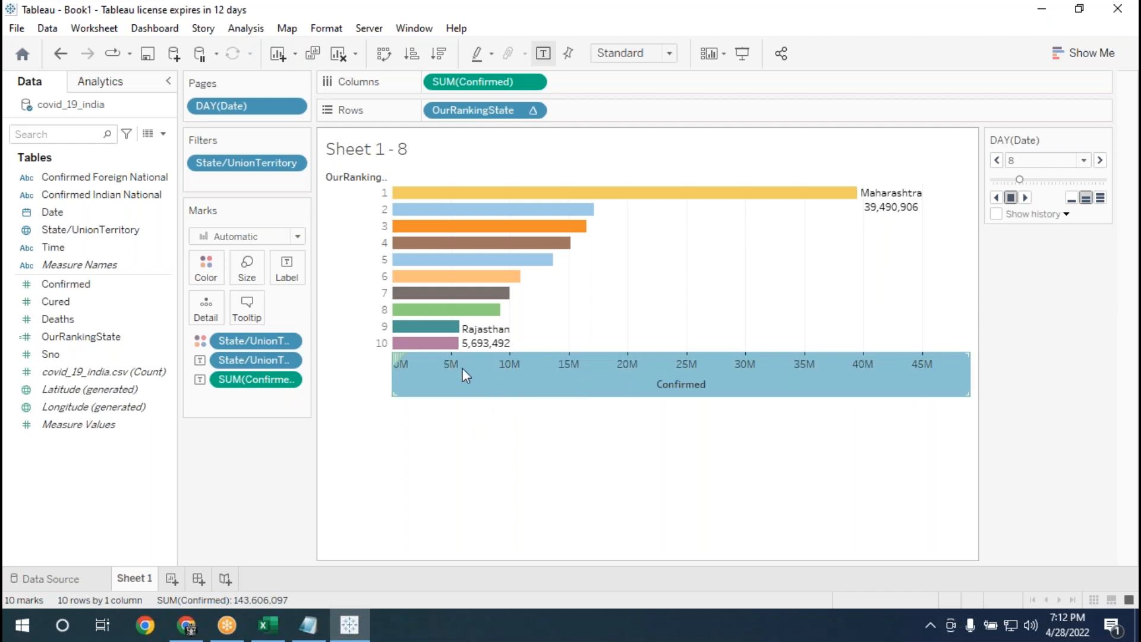
mouse_move(464, 379)
right_click(771, 387)
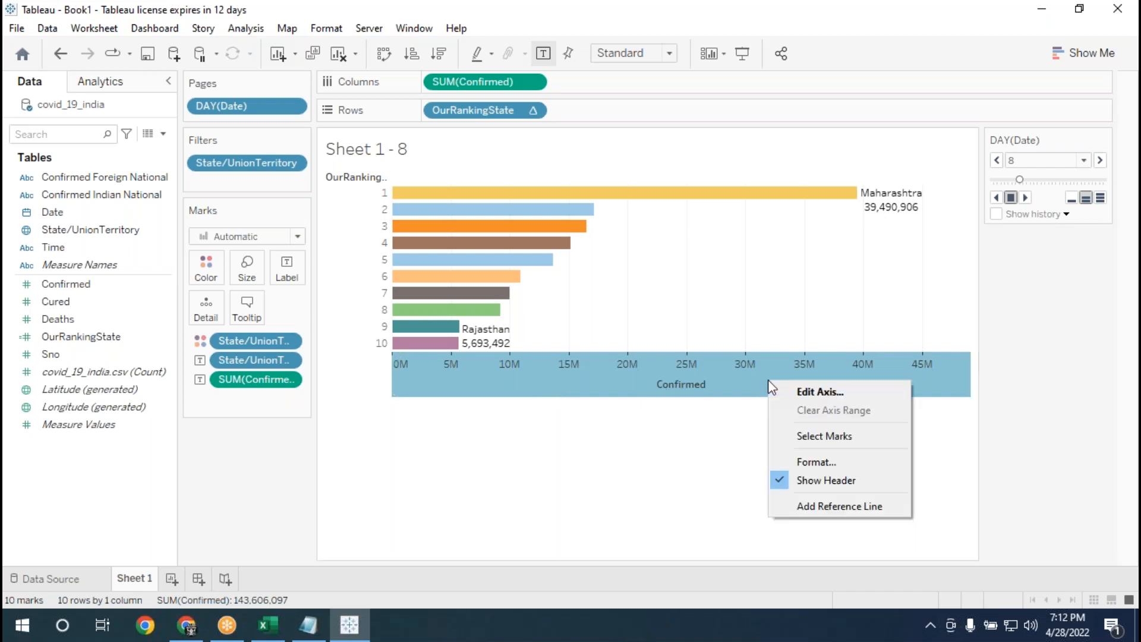
click(803, 393)
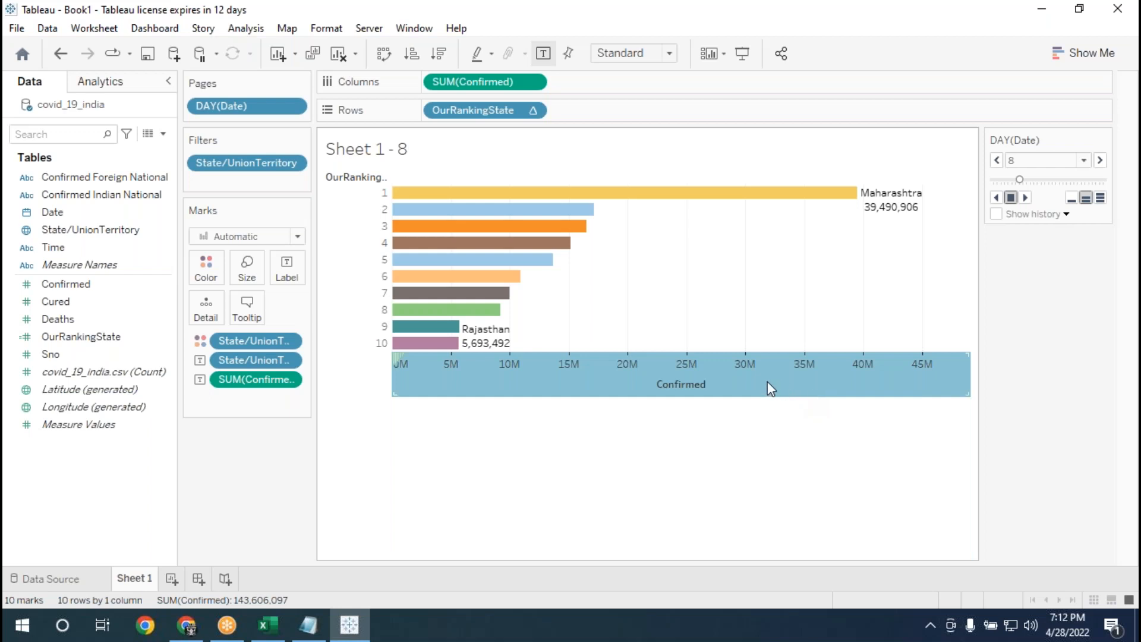
mouse_move(735, 378)
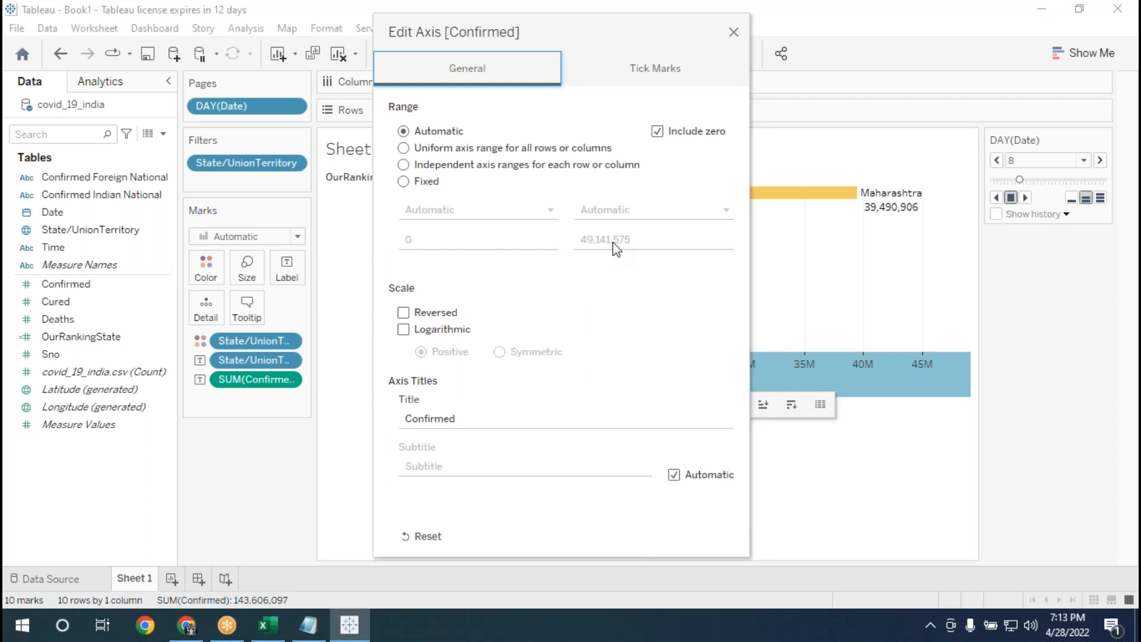
click(618, 74)
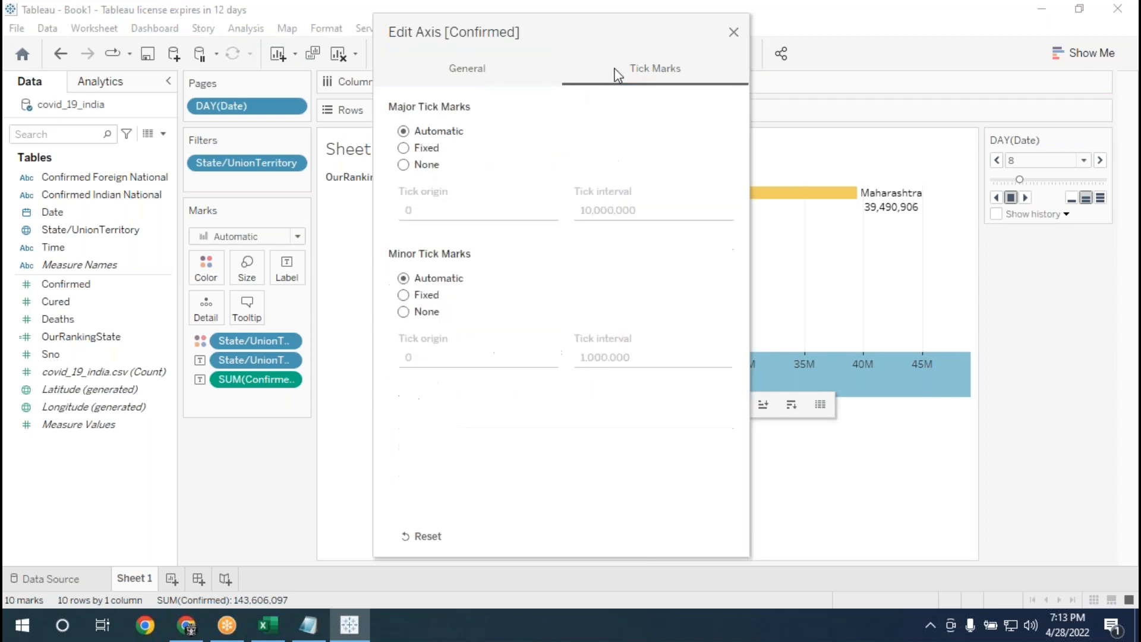
click(485, 71)
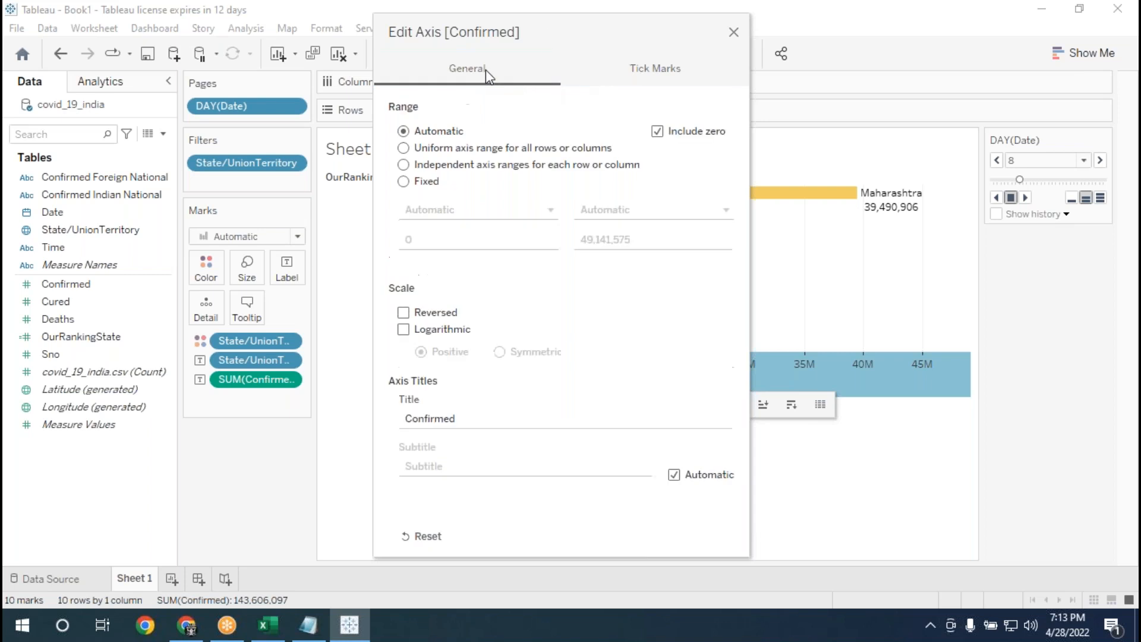
drag(550, 37, 740, 191)
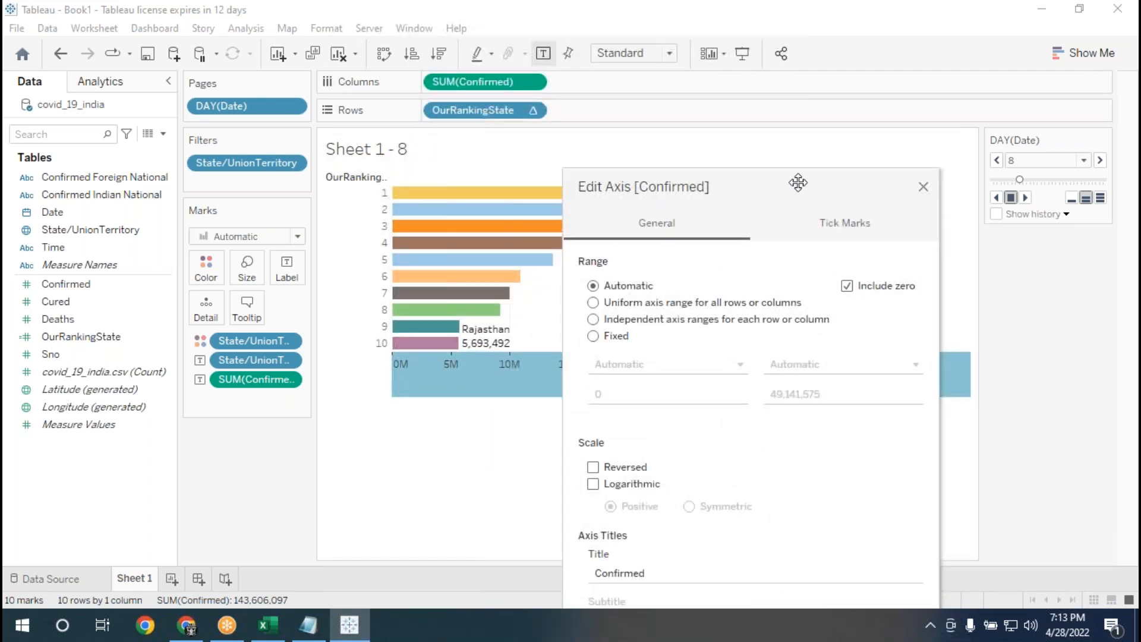
click(923, 187)
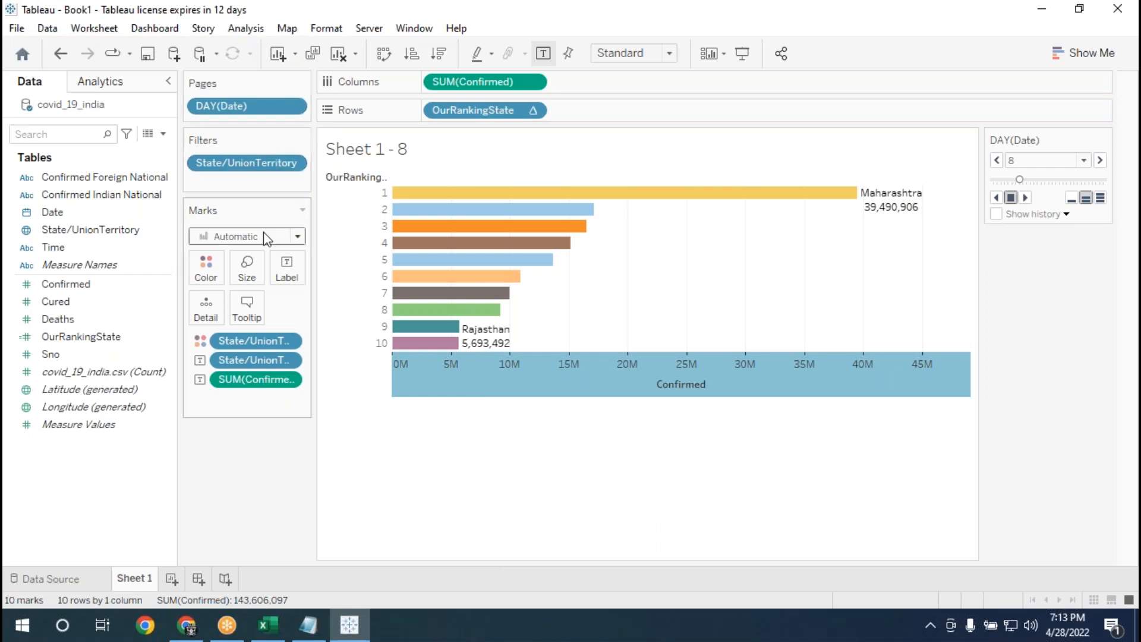
Set the mark type to Bar and return the DAY(Date) page to day 1.
click(297, 237)
click(298, 238)
click(297, 237)
click(227, 271)
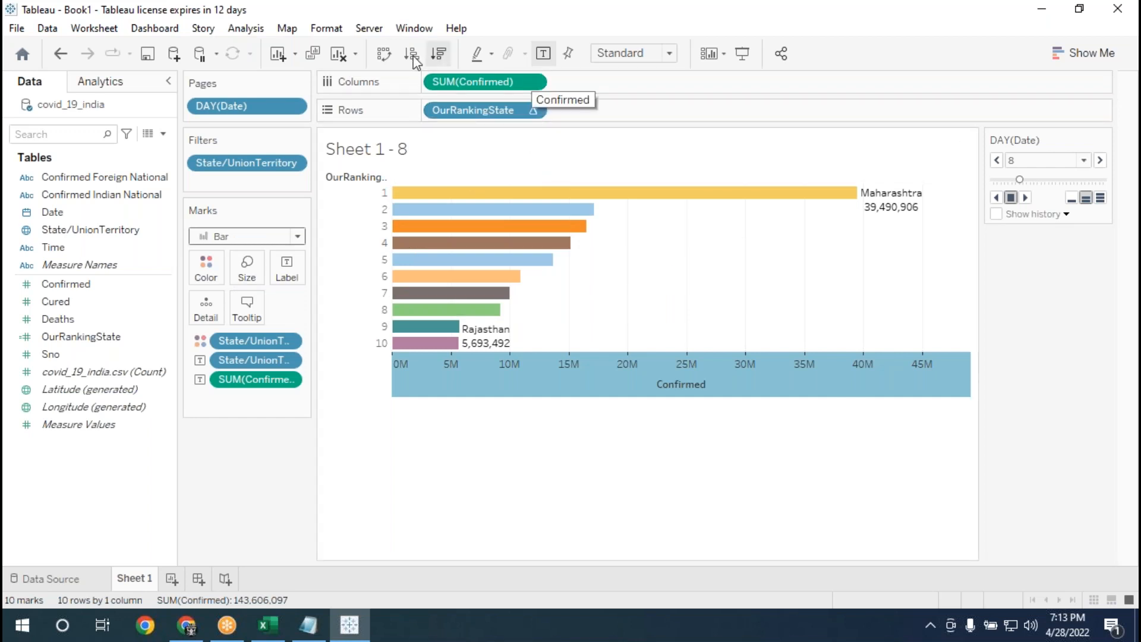
drag(1019, 179, 993, 180)
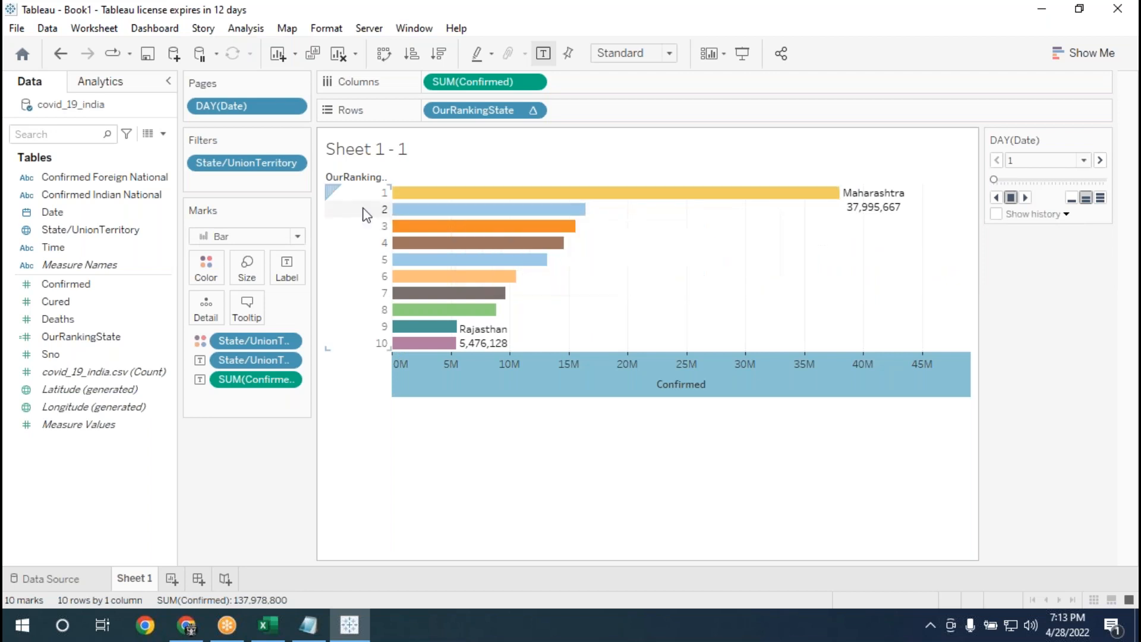
Change Date on Pages to the full-date Day level, in the May 8, 2015 style, and play the animation forward.
right_click(251, 105)
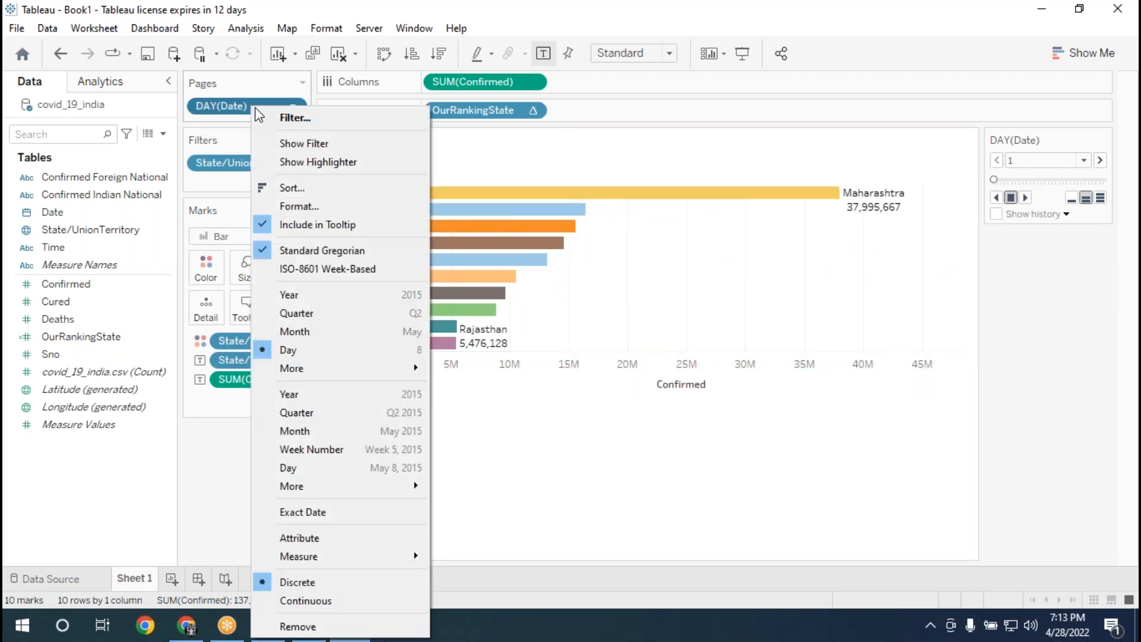
click(290, 469)
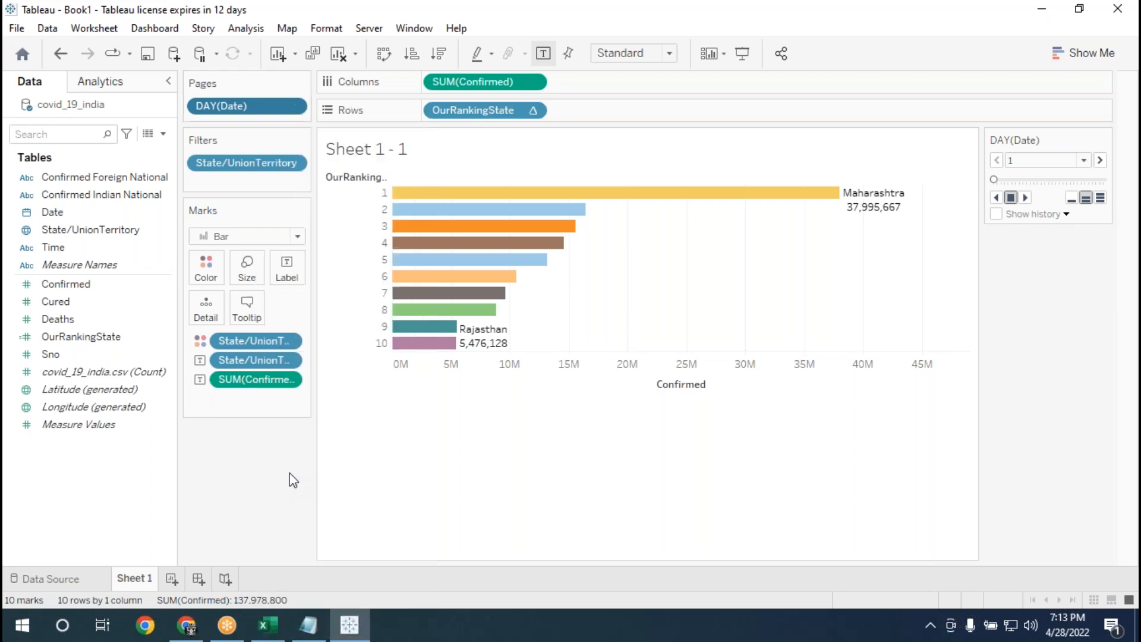
click(293, 105)
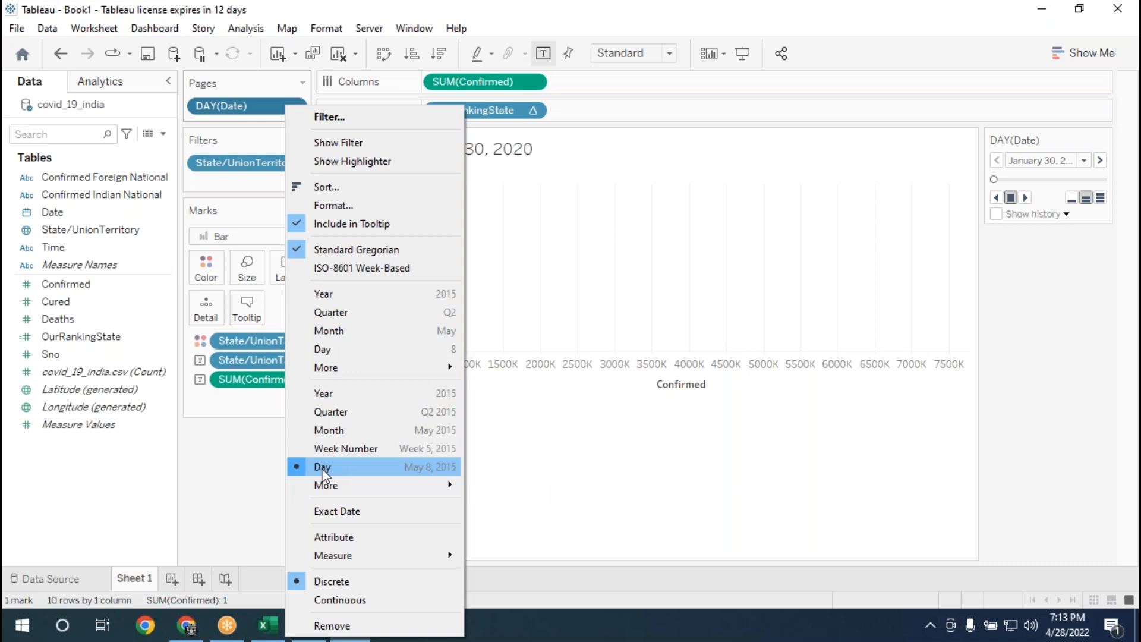
click(323, 468)
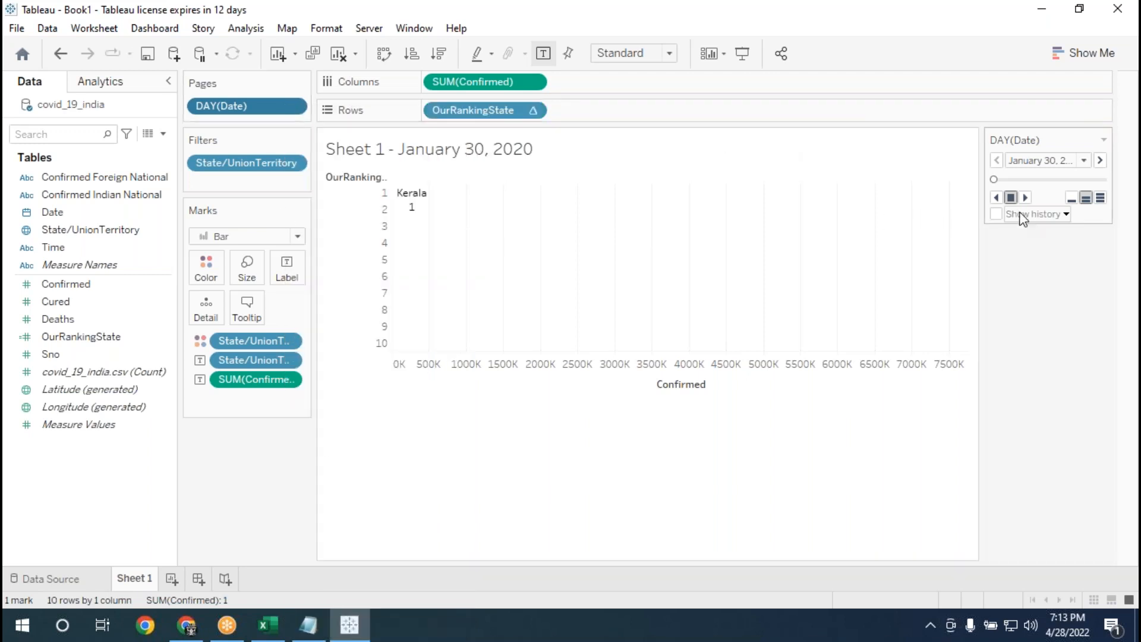
click(1025, 197)
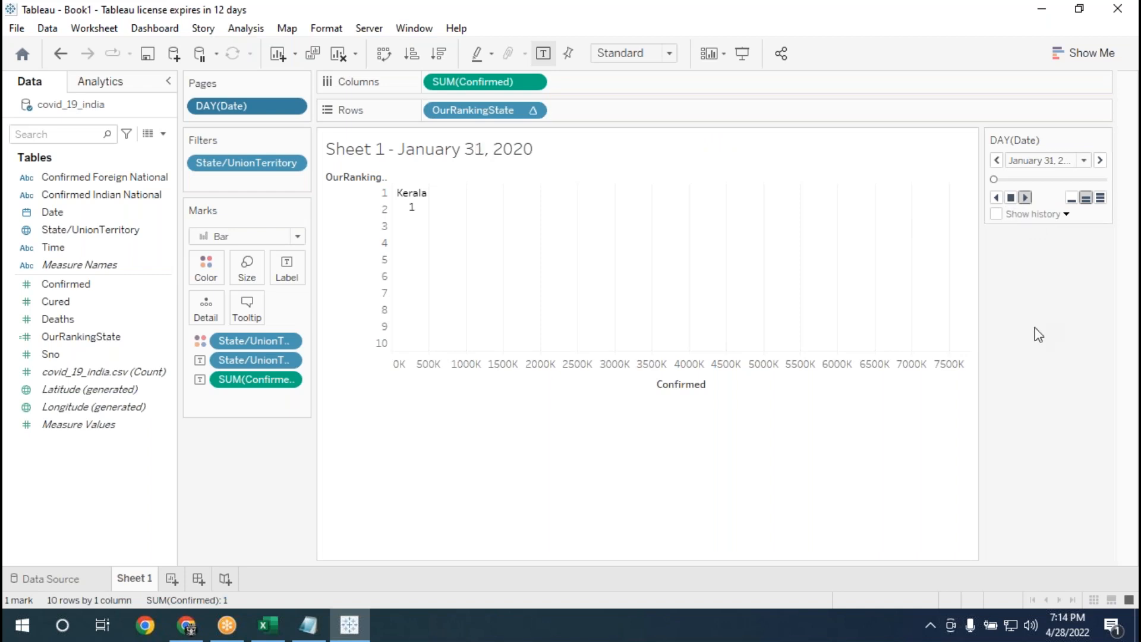
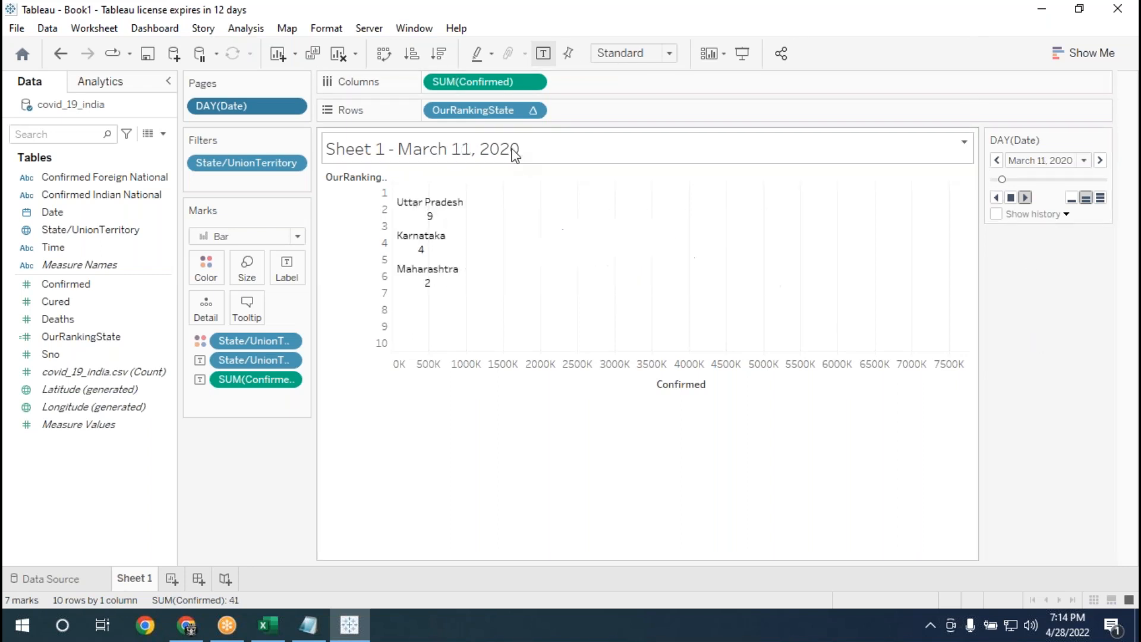
Play the full-date page animation forward in Presentation Mode, then return to the worksheet editing view.
click(741, 56)
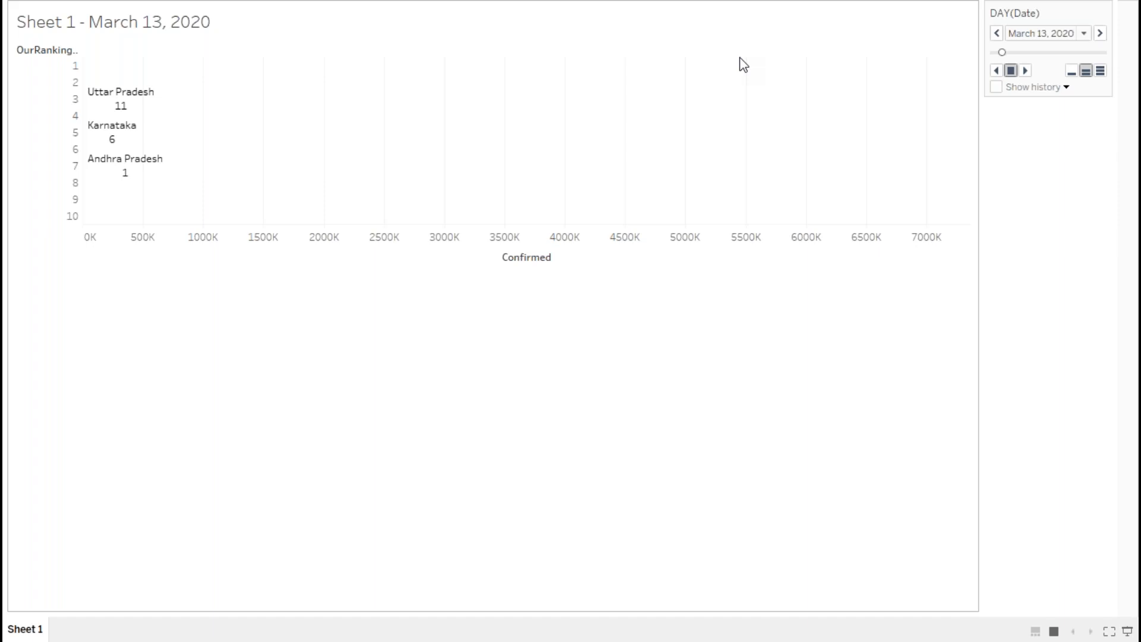
click(1025, 71)
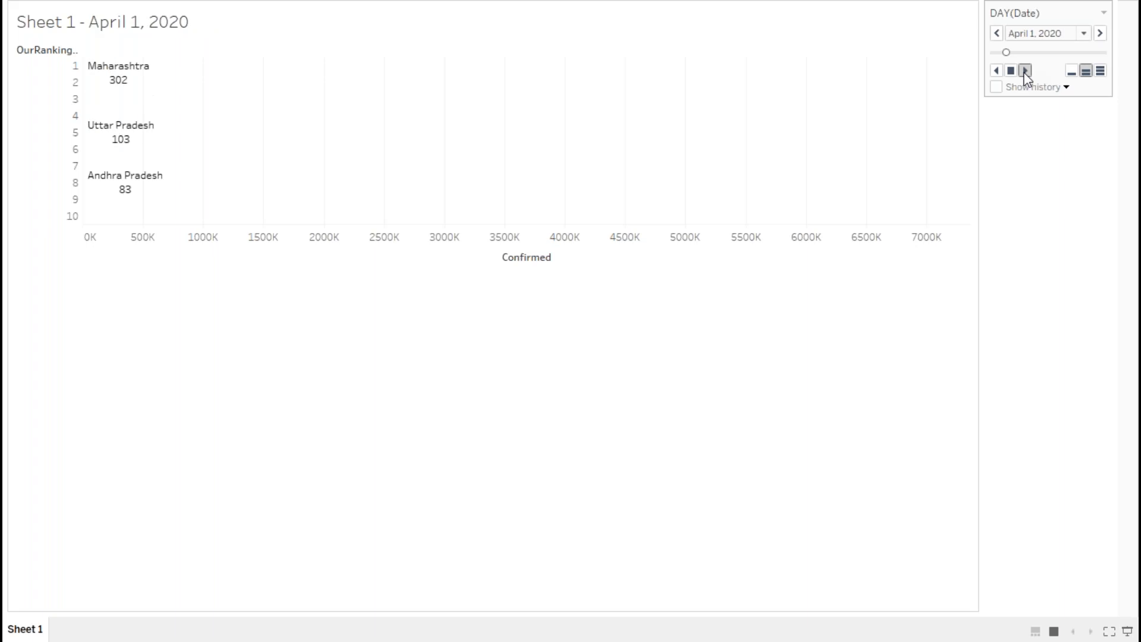
key(Escape)
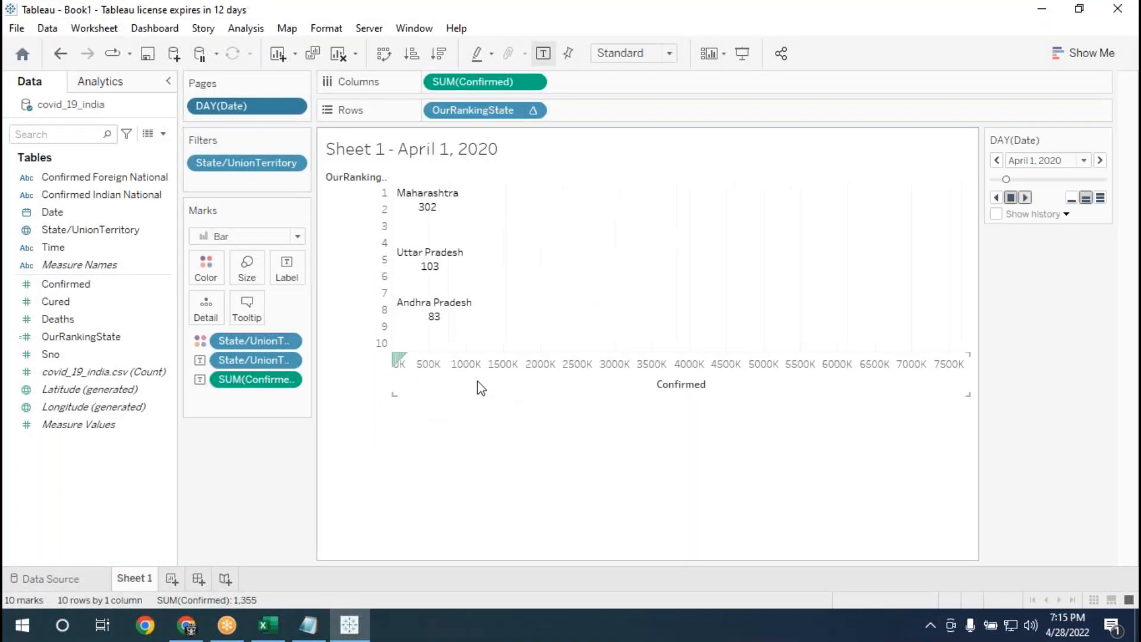
Review the range and tick mark settings of the Confirmed axis without changing them.
click(442, 373)
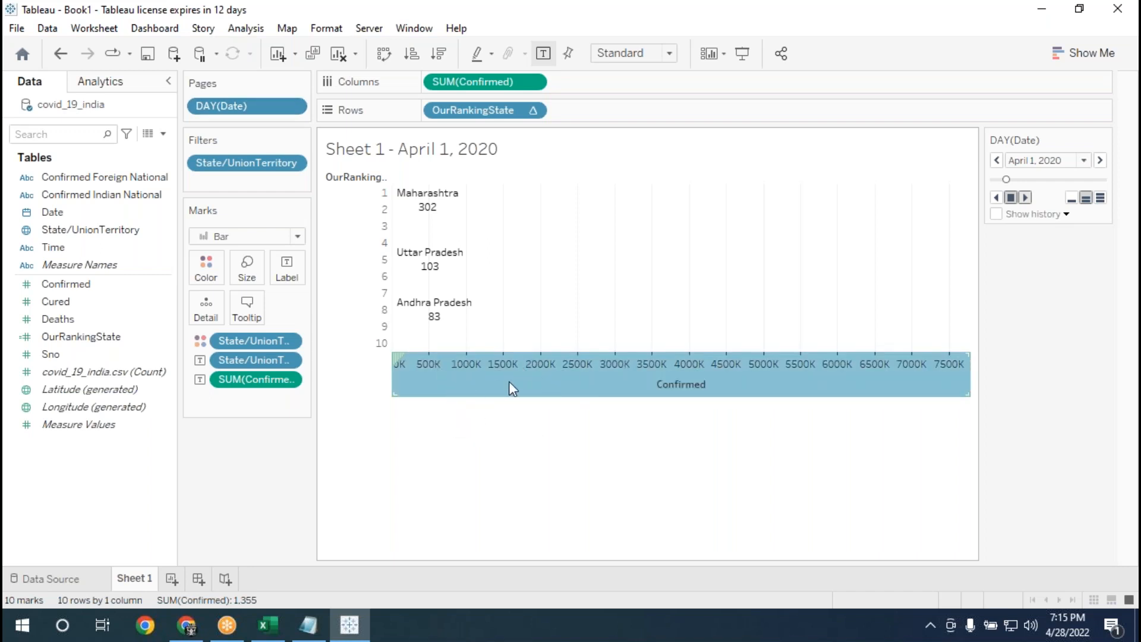
right_click(509, 381)
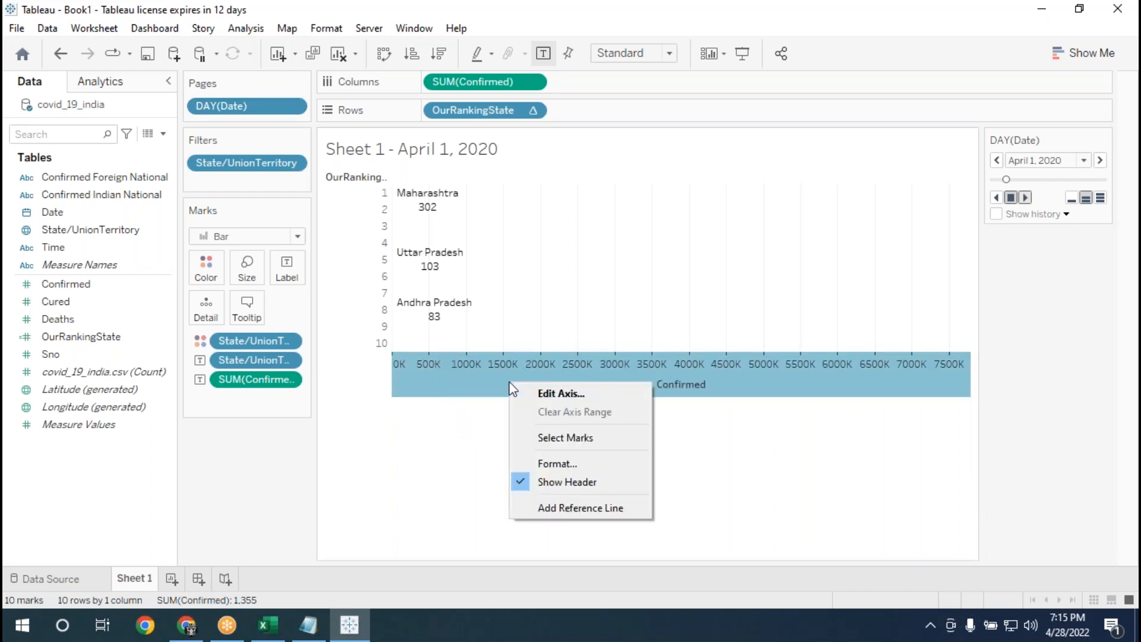
click(558, 395)
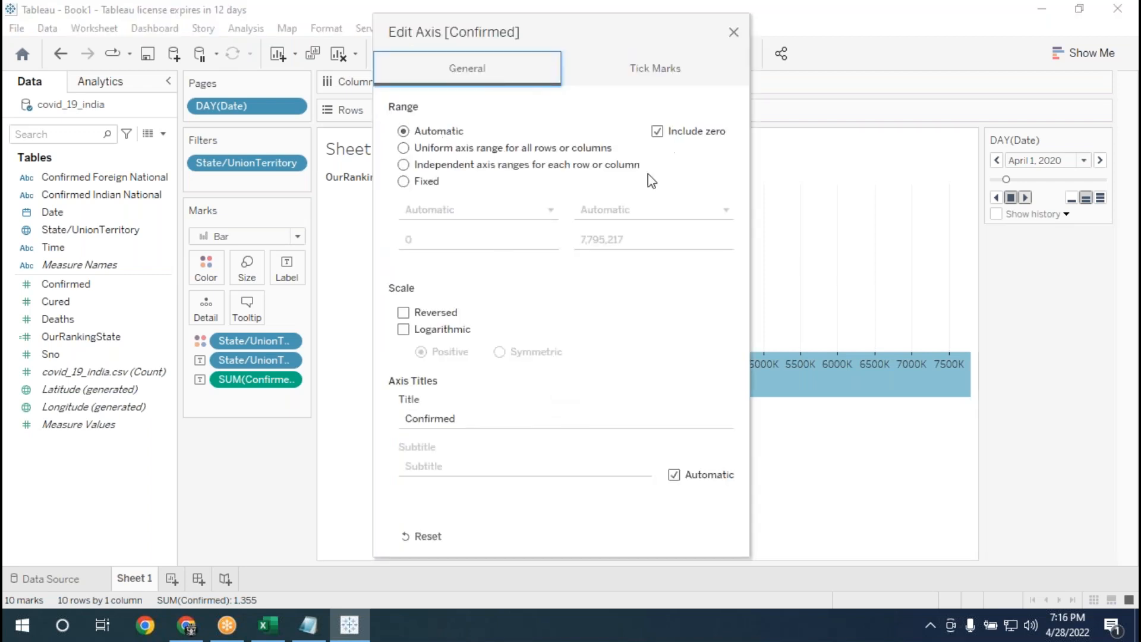
click(640, 69)
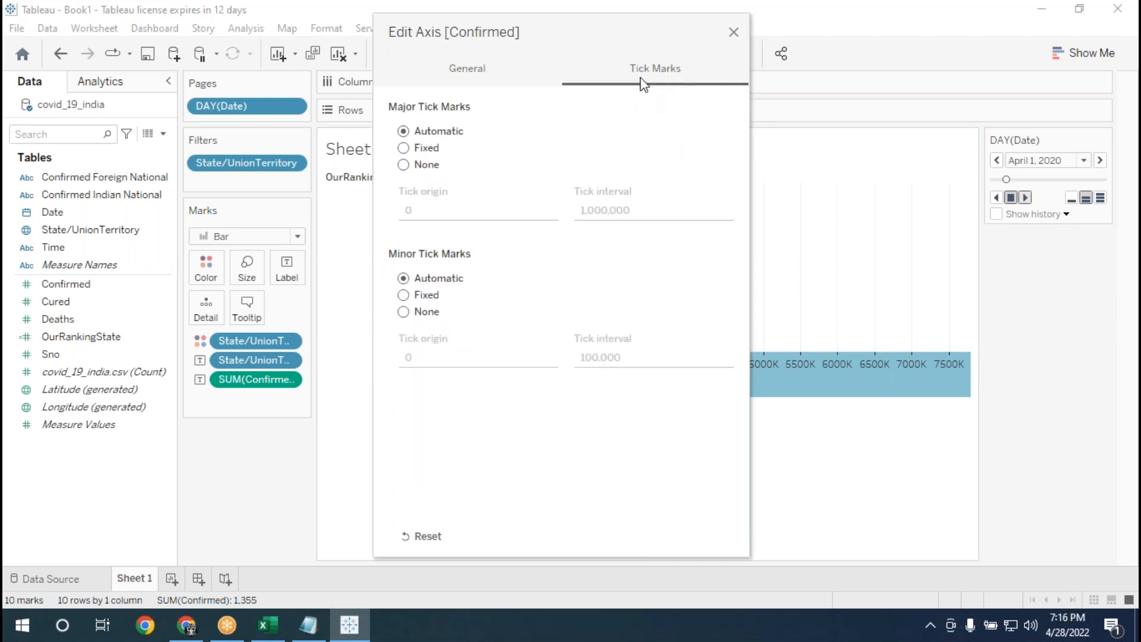
click(733, 32)
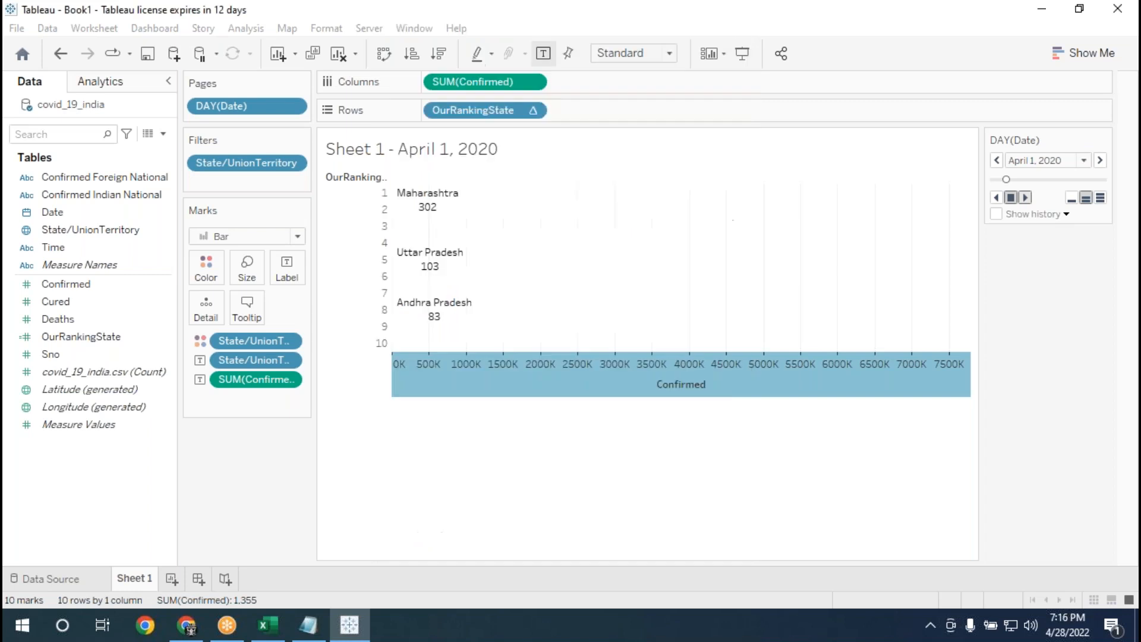
Change the Confirmed axis's major tick marks to Fixed and set the tick interval to 1,000.
mouse_move(420, 379)
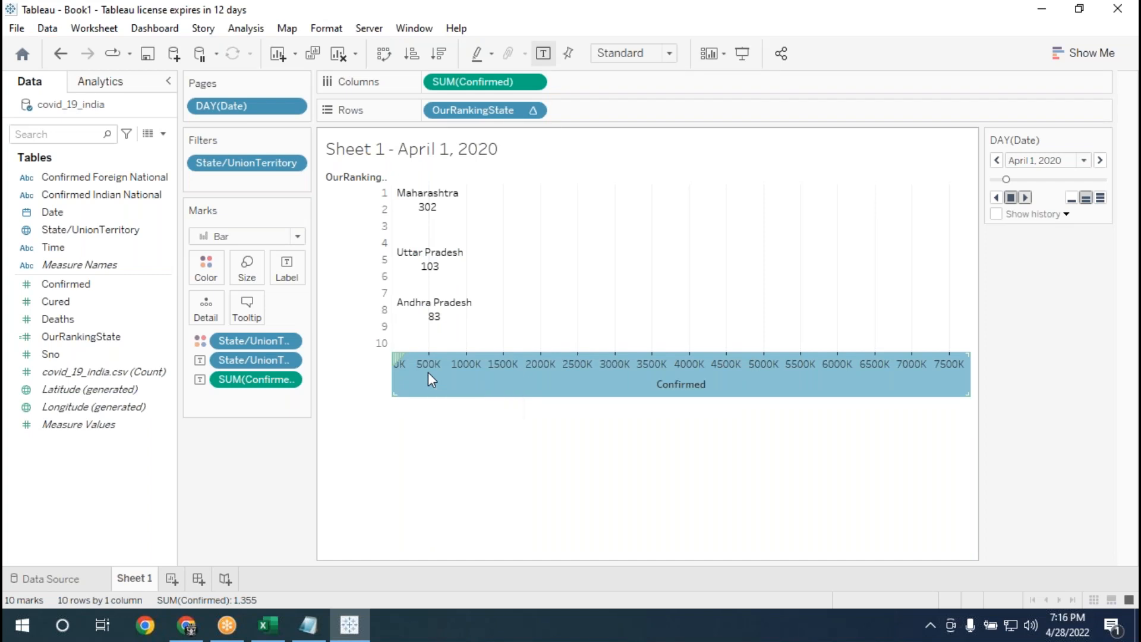
right_click(427, 373)
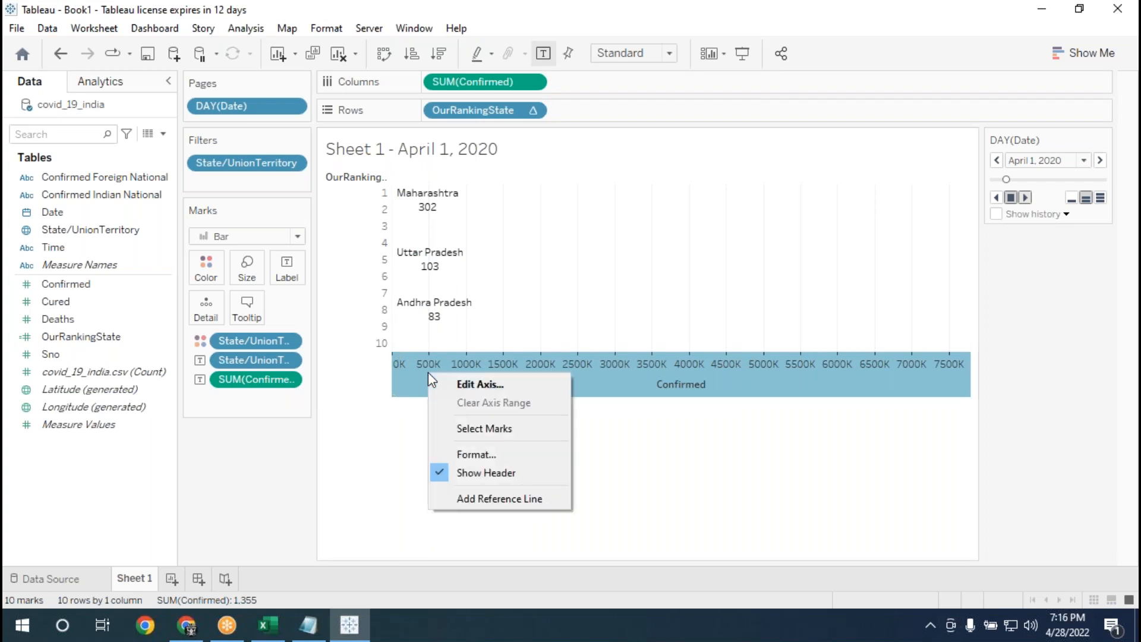
click(493, 386)
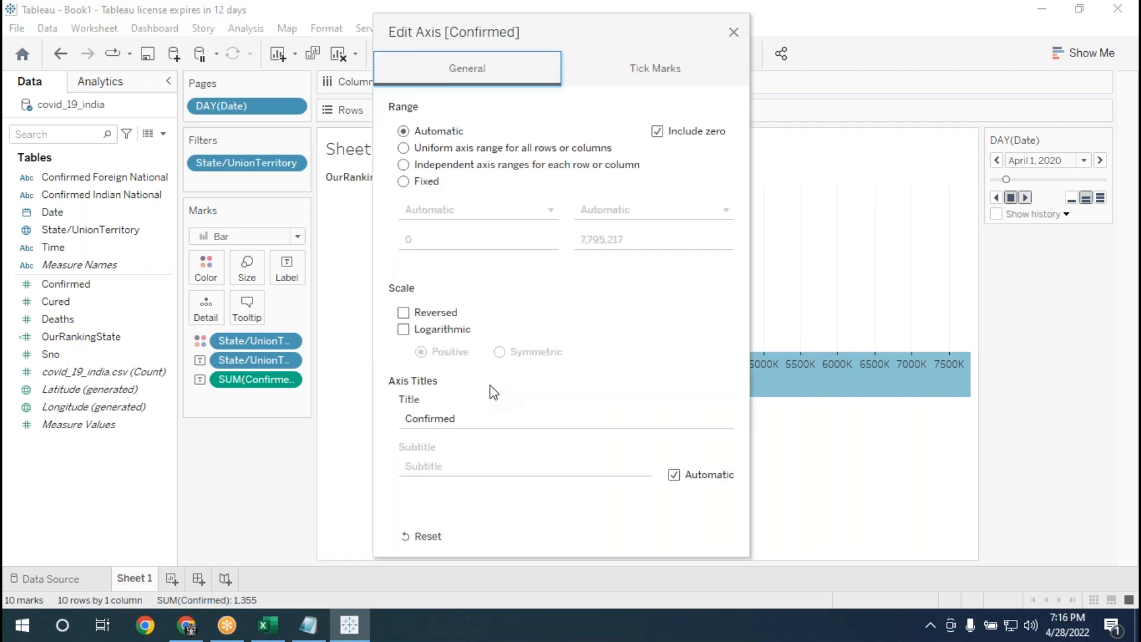
click(662, 75)
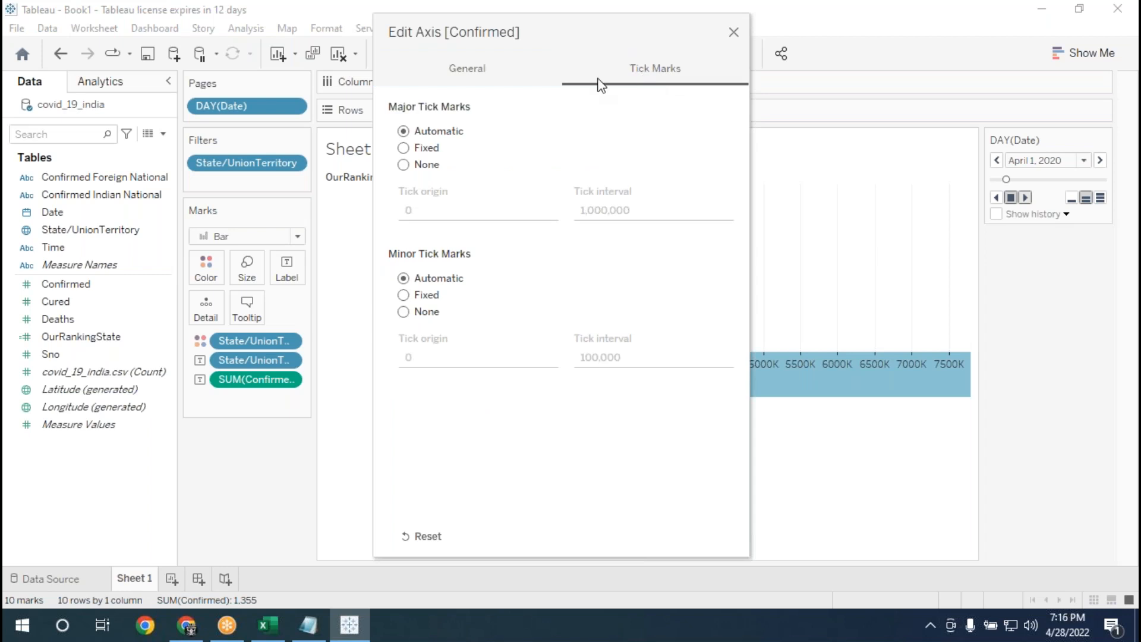
click(404, 150)
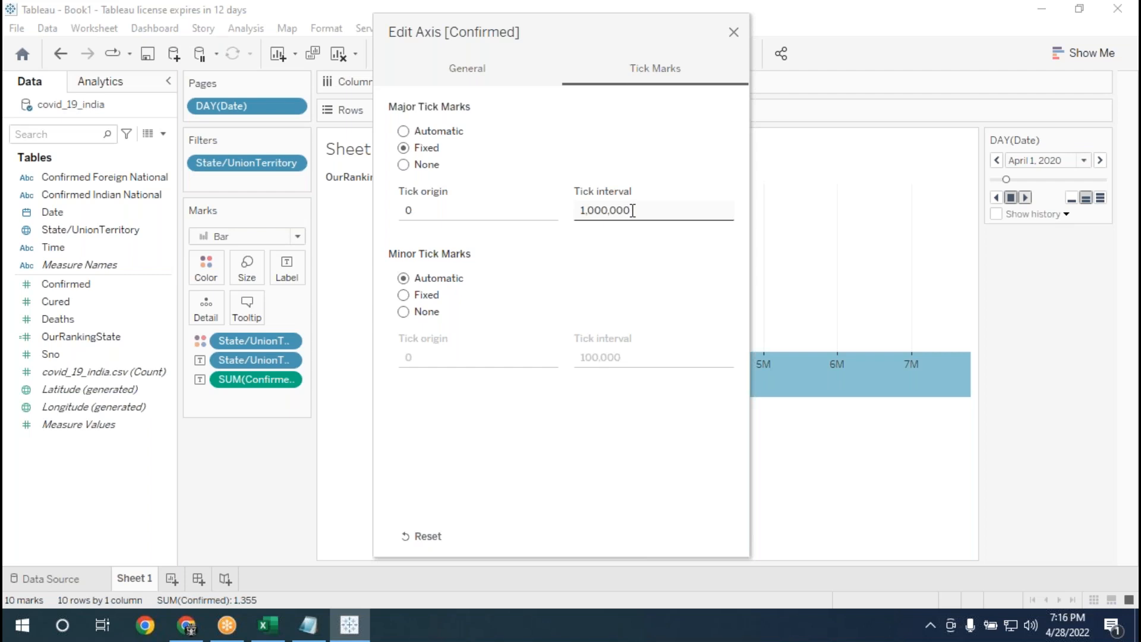
click(632, 210)
click(643, 212)
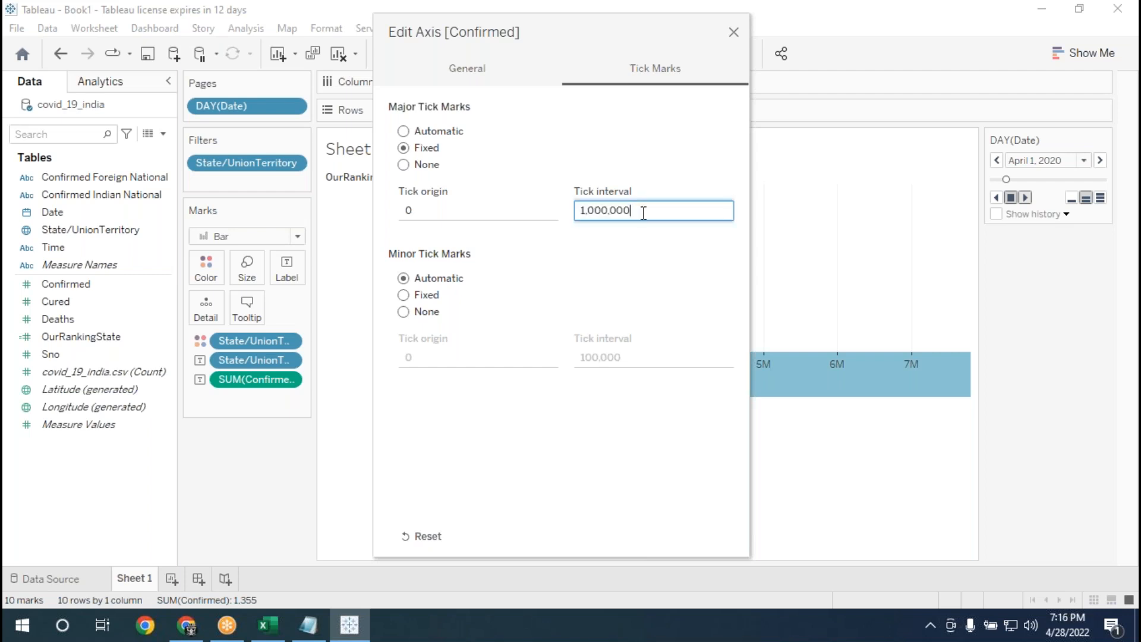
key(BackSpace)
drag(537, 32, 750, 79)
key(BackSpace)
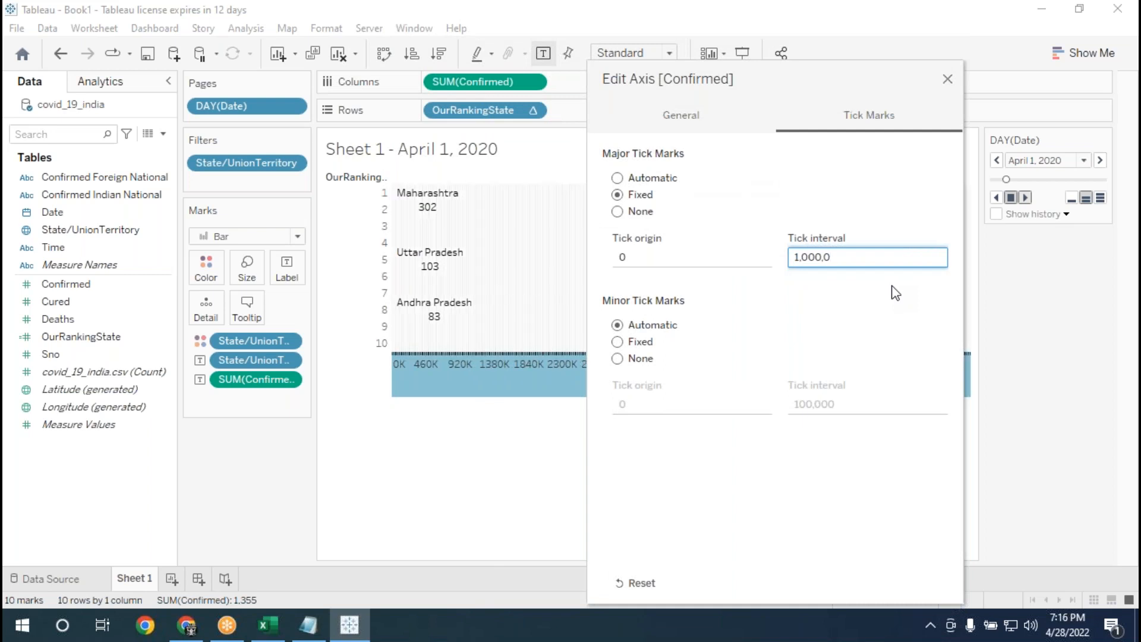
key(BackSpace)
key(BackSpace)
key(BackSpace)
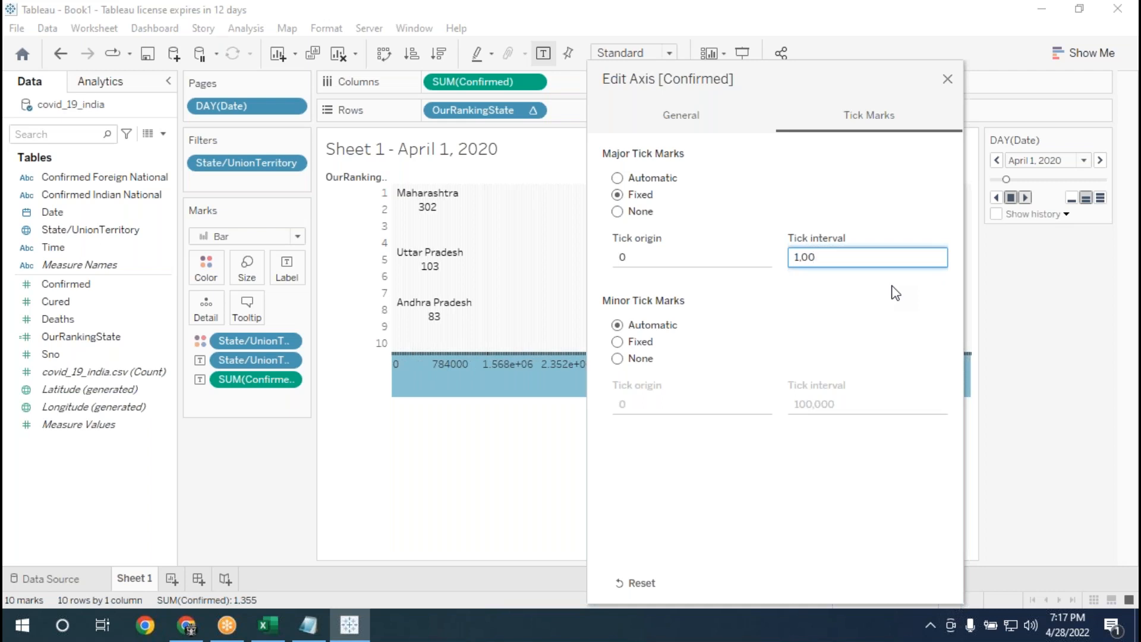
text(0)
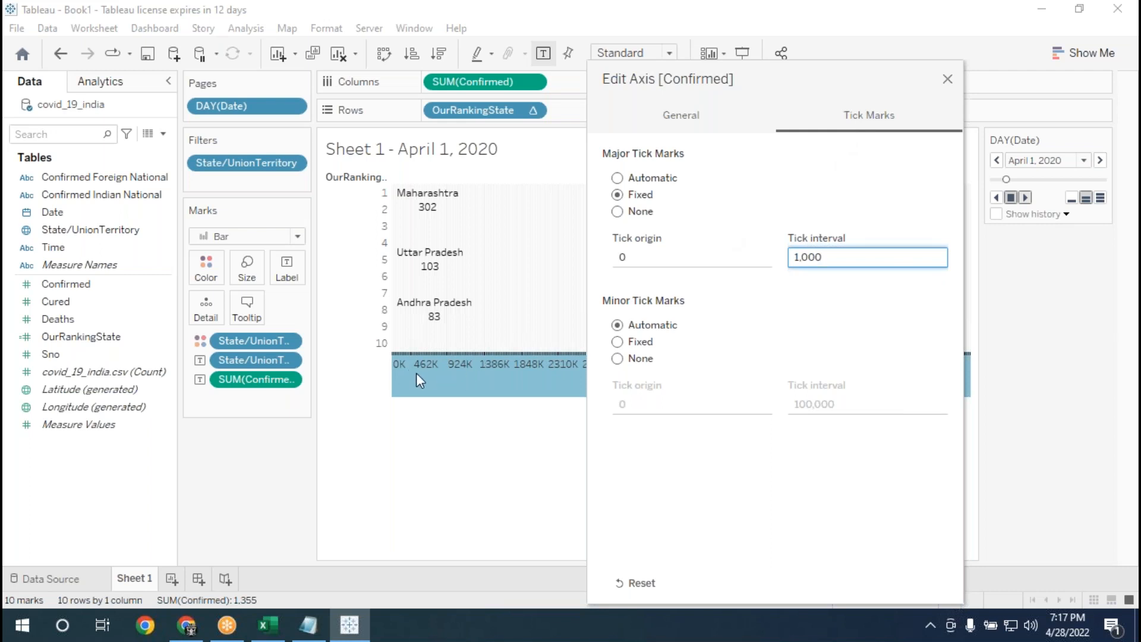
Set the Confirmed axis's major tick interval to 100 and close the axis settings.
key(BackSpace)
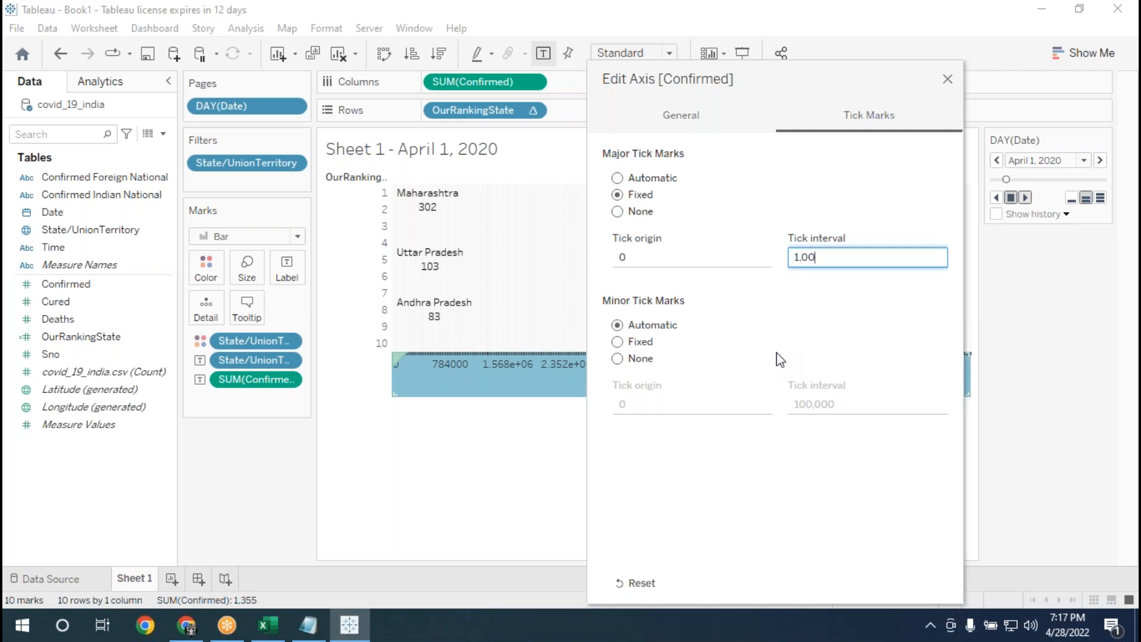
key(BackSpace)
key(BackSpace)
key(BackSpace)
text(100)
click(948, 80)
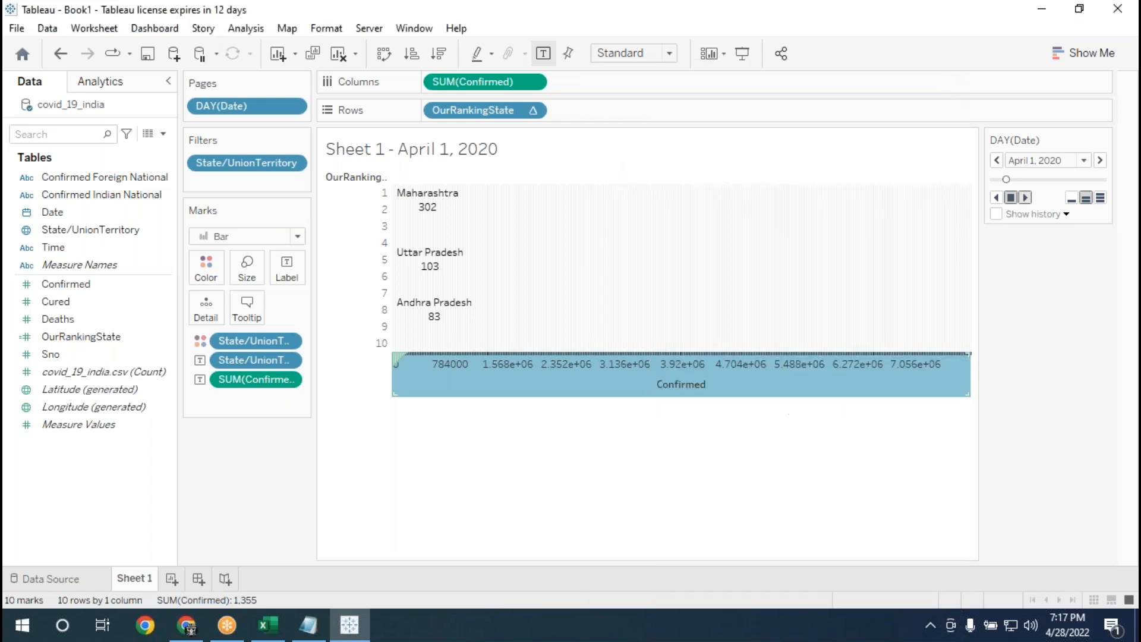
Check the new axis ticks by playing the animation forward in Presentation Mode, then return to editing the worksheet.
click(742, 53)
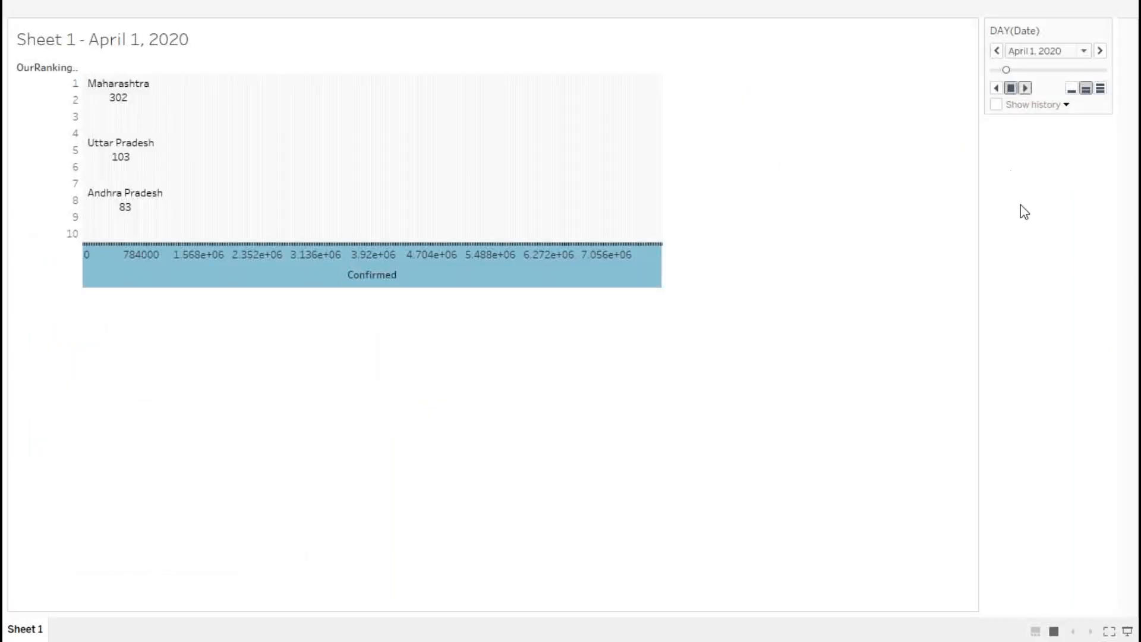
click(1028, 75)
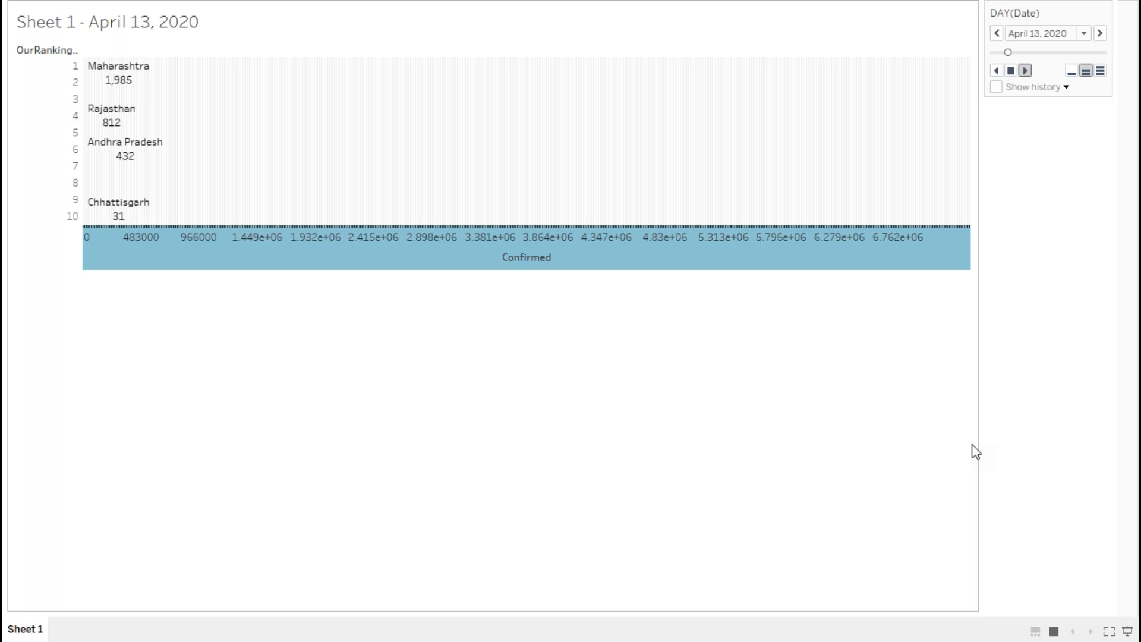
key(Escape)
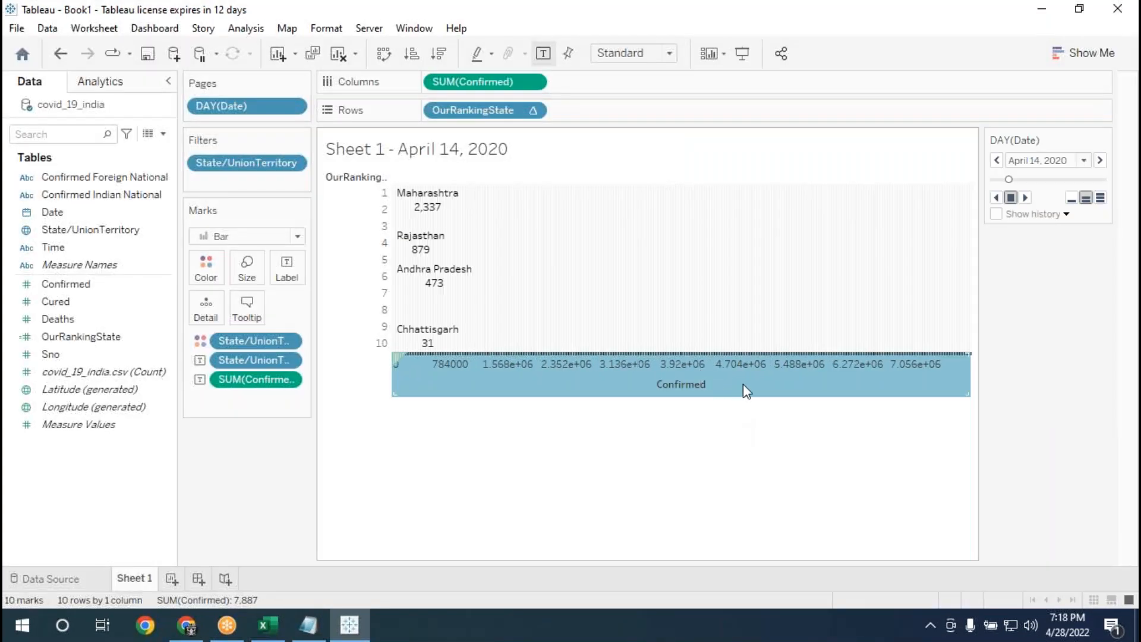
Change the Confirmed axis range to Fixed and set its fixed end to 795,217.
right_click(743, 384)
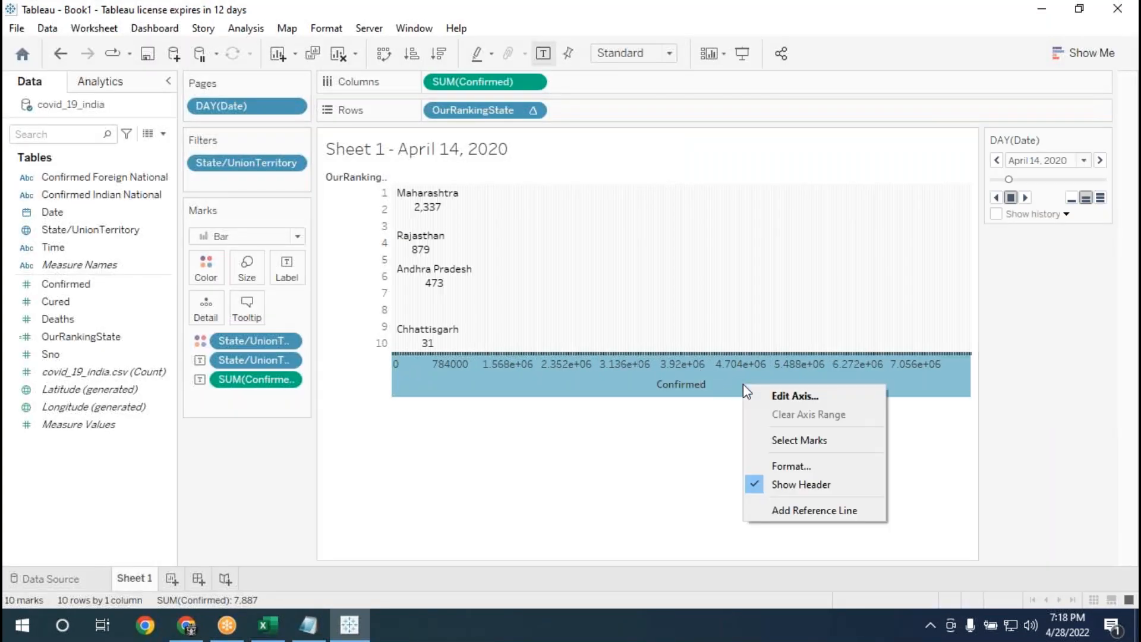
click(772, 397)
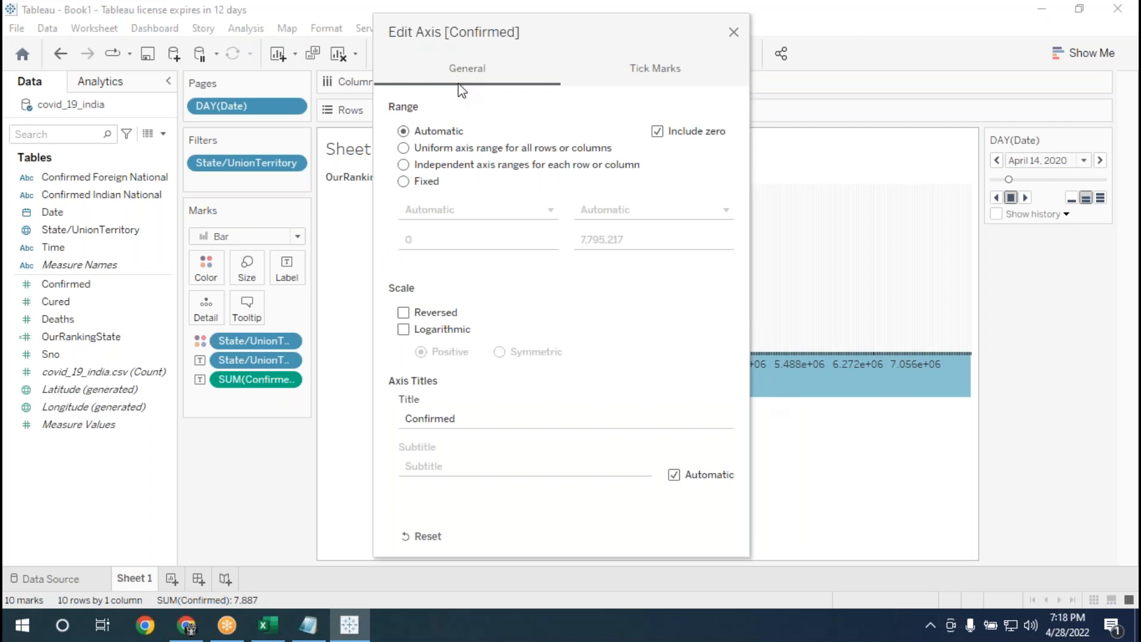
click(404, 182)
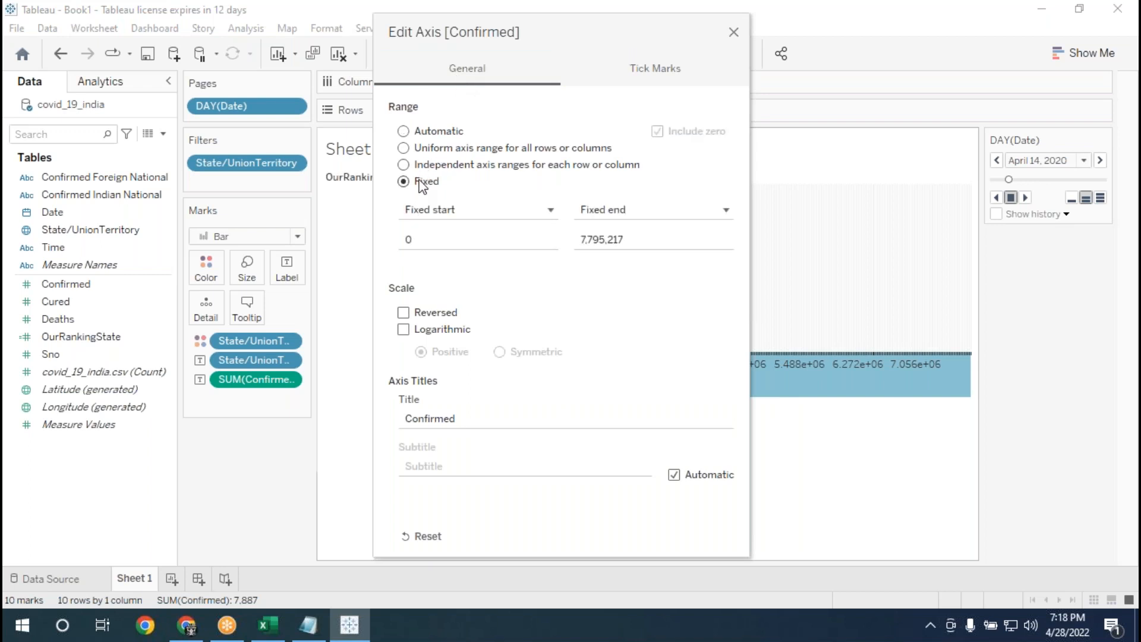
click(654, 67)
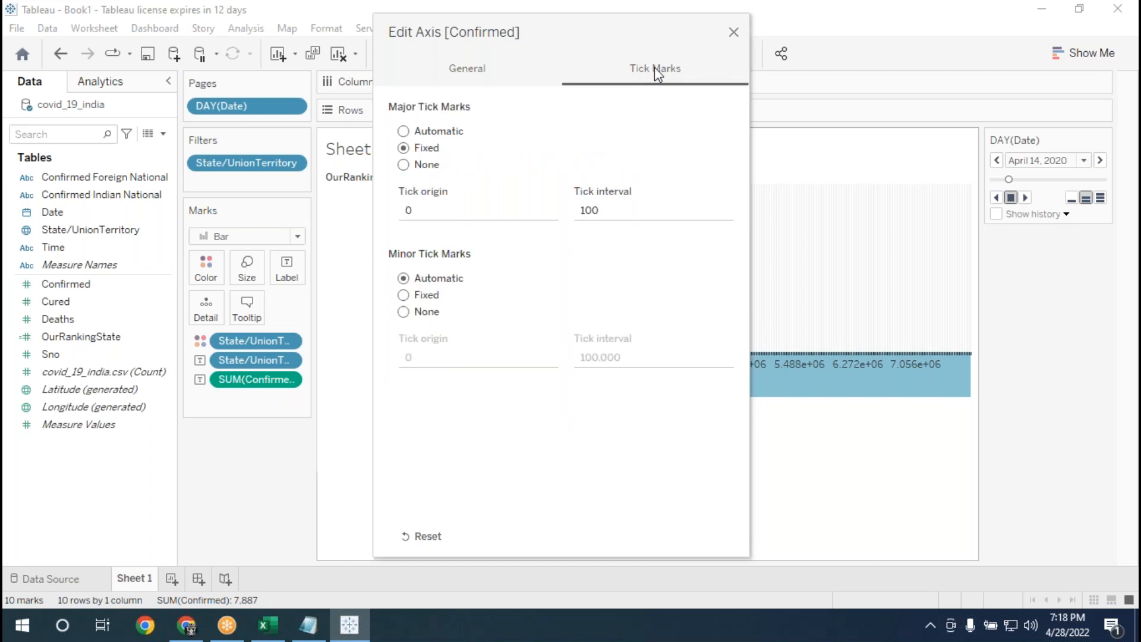
click(459, 82)
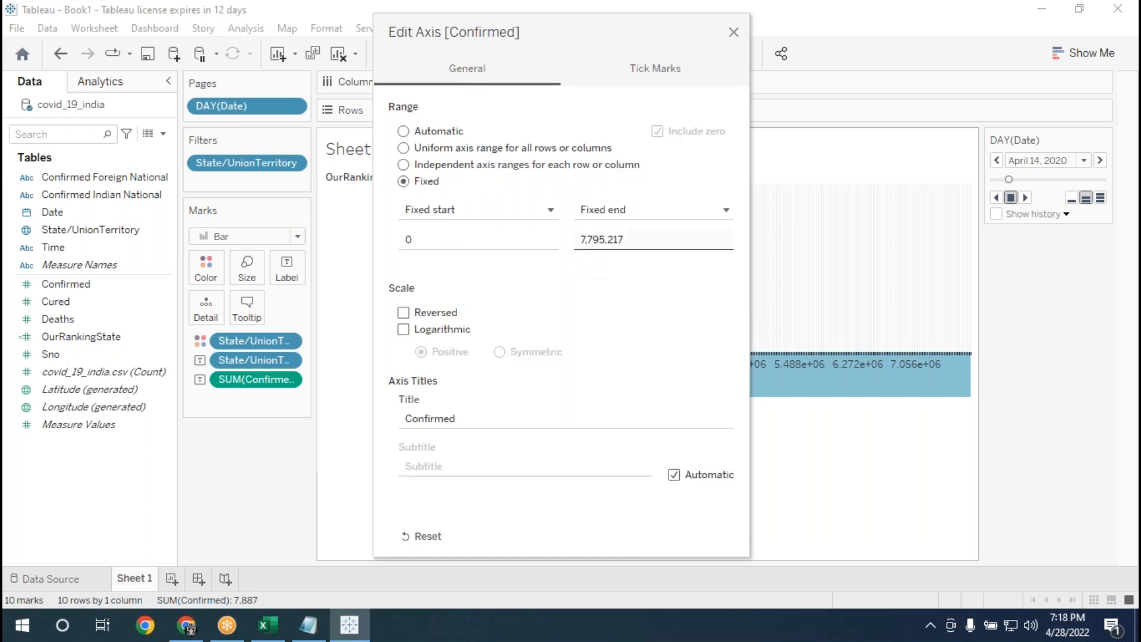
click(587, 240)
click(589, 245)
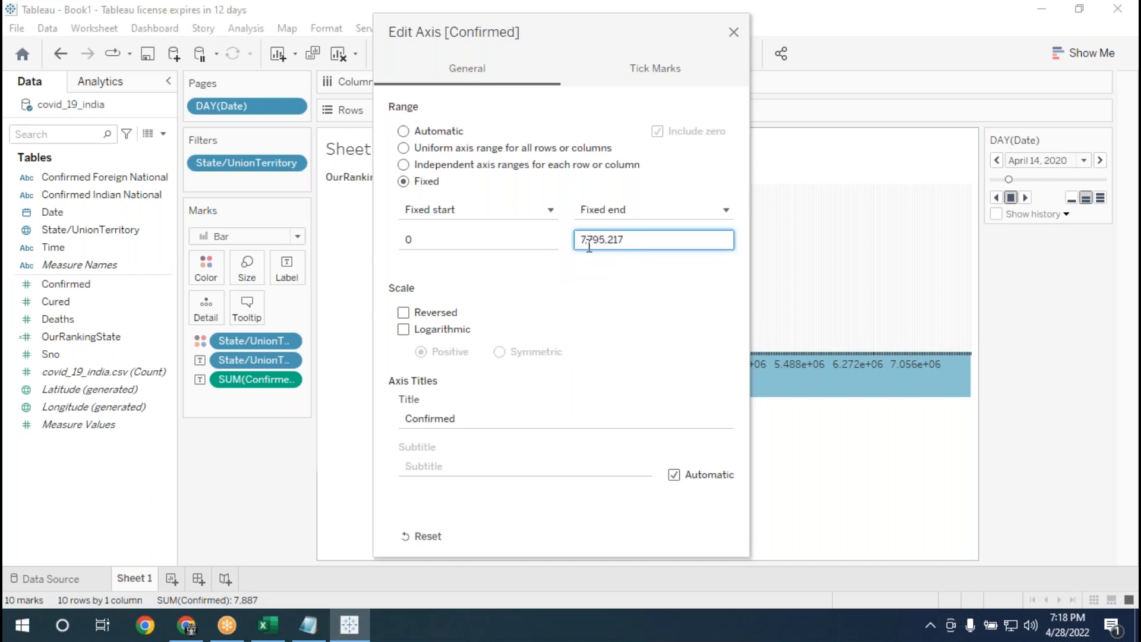
key(BackSpace)
key(BackSpace)
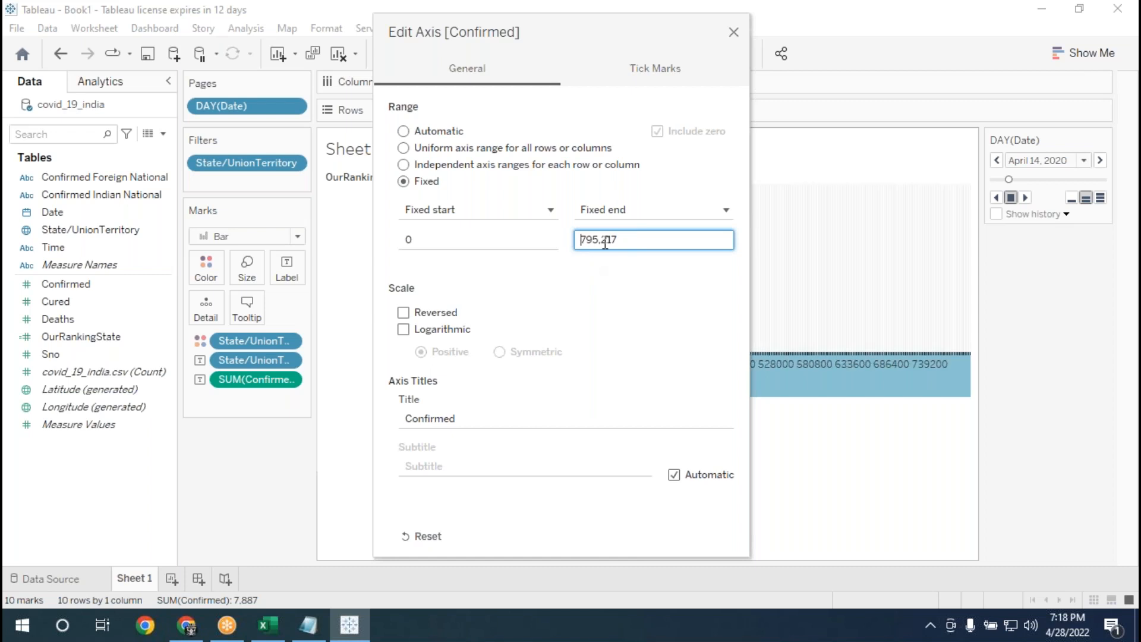
Set the Confirmed axis's fixed end to 195,217, check the tick mark settings and close the axis settings.
drag(541, 44, 689, 73)
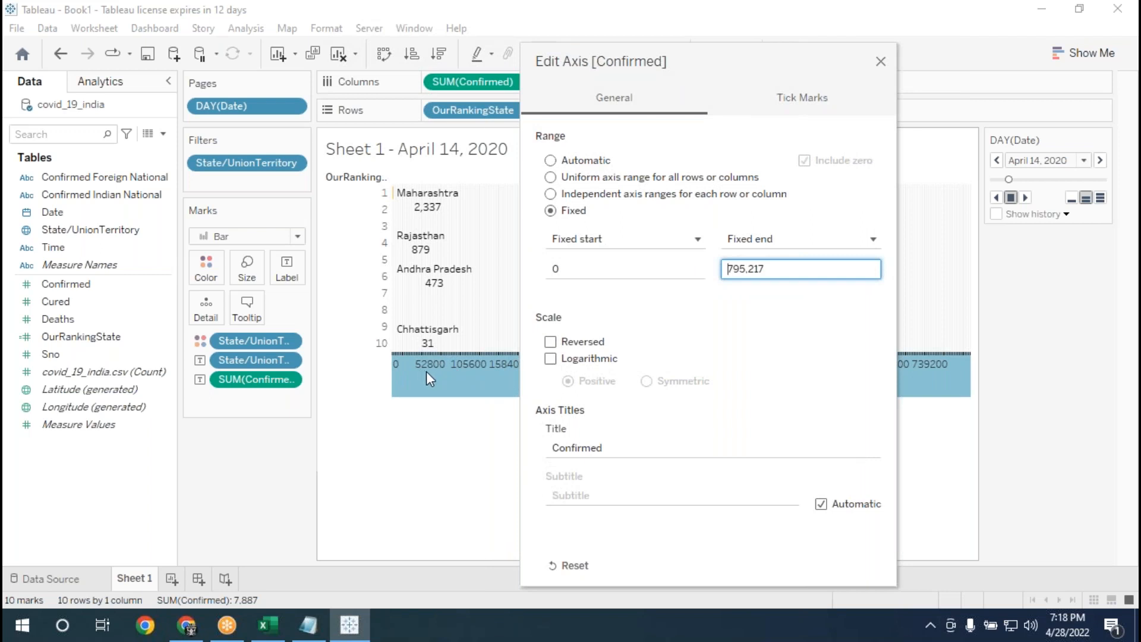
click(734, 269)
key(BackSpace)
text(1)
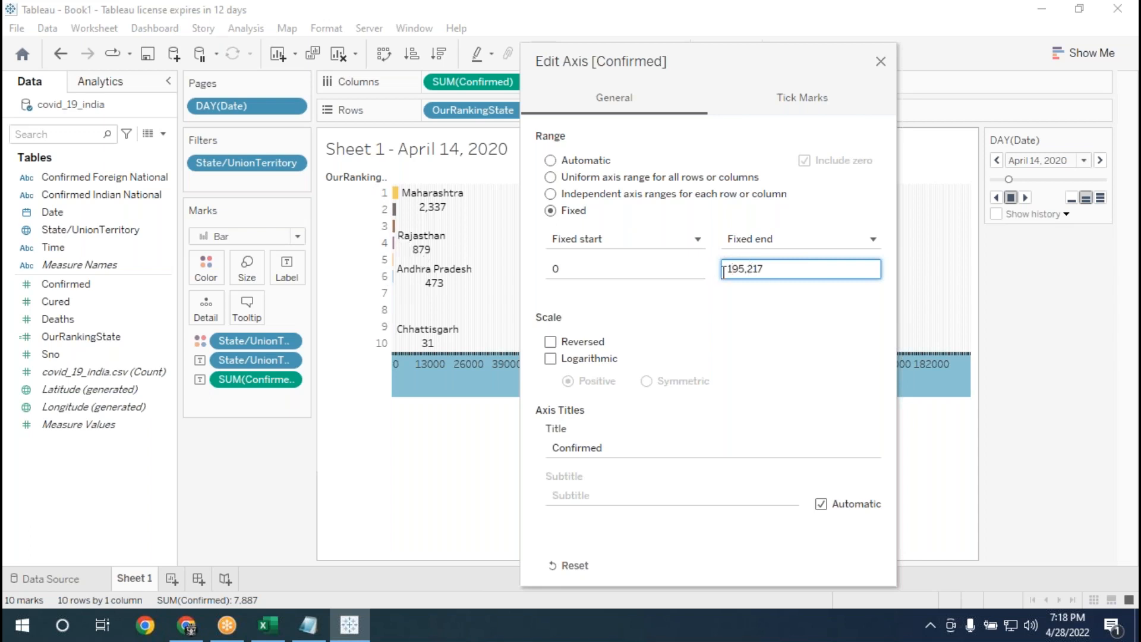
click(793, 104)
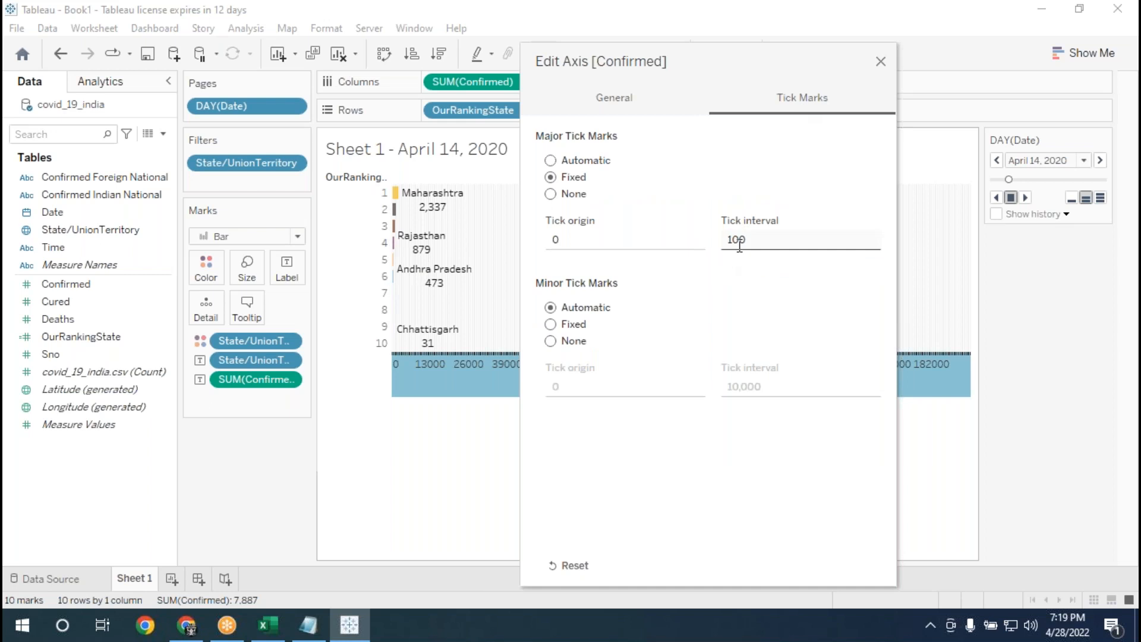
drag(699, 61, 670, 66)
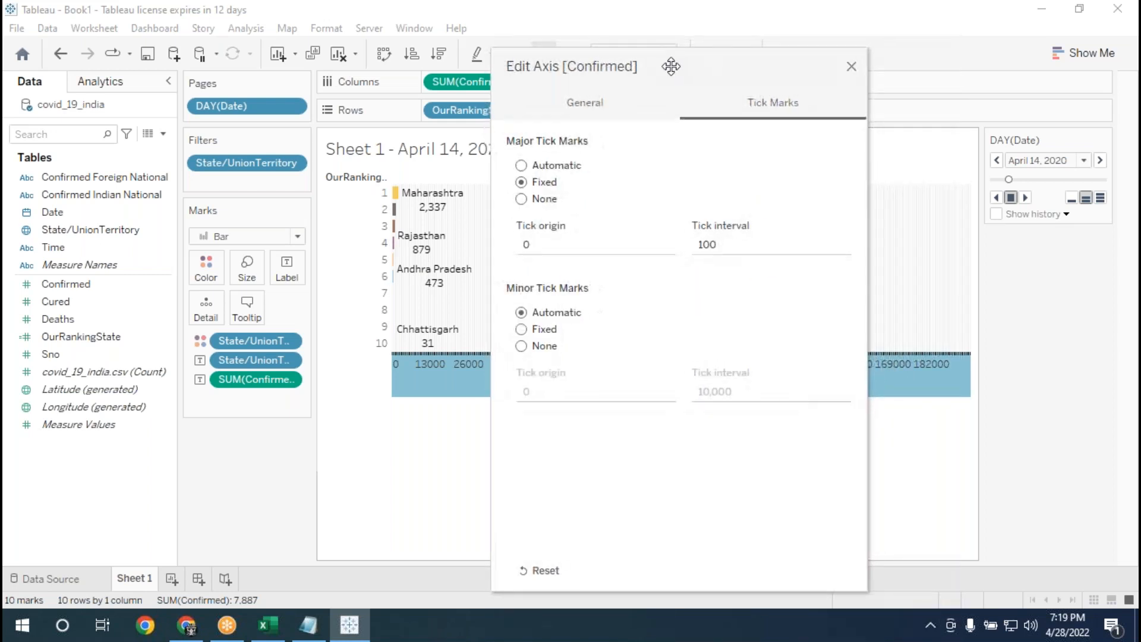
click(850, 67)
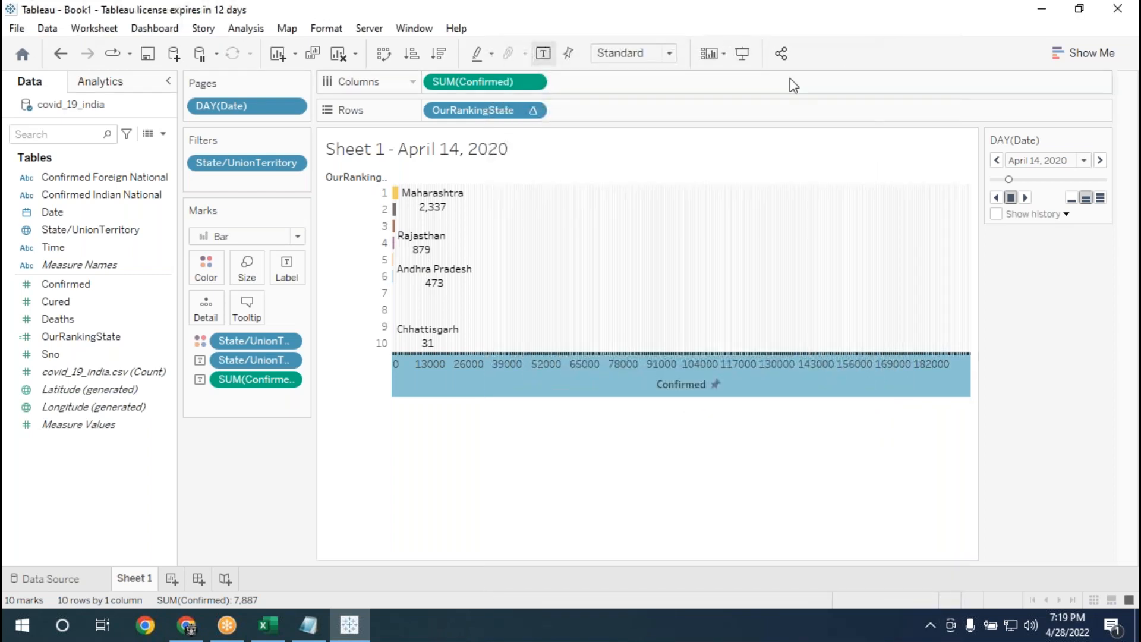
Play the daily animation forward in Presentation Mode to check the bars against the shortened axis, and return to editing.
click(742, 54)
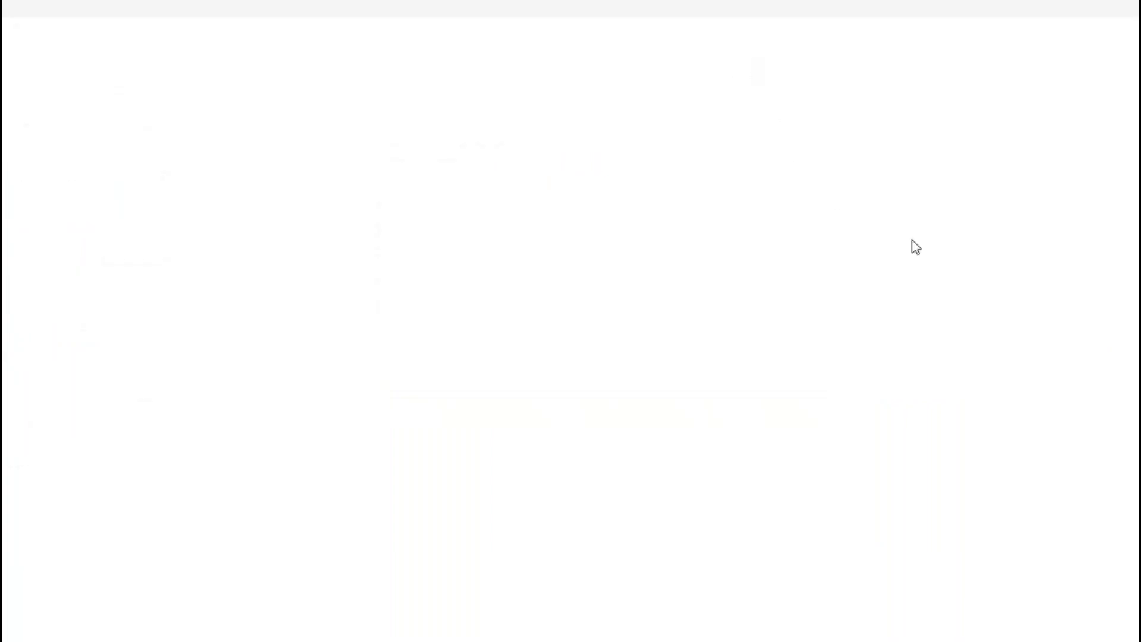
click(1028, 75)
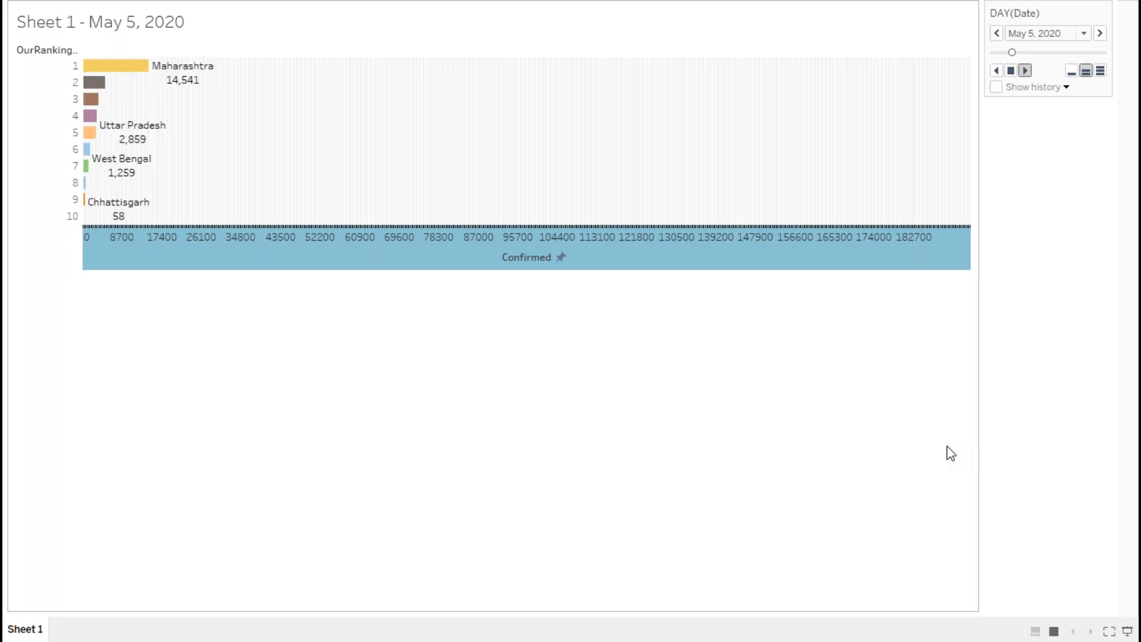
key(Escape)
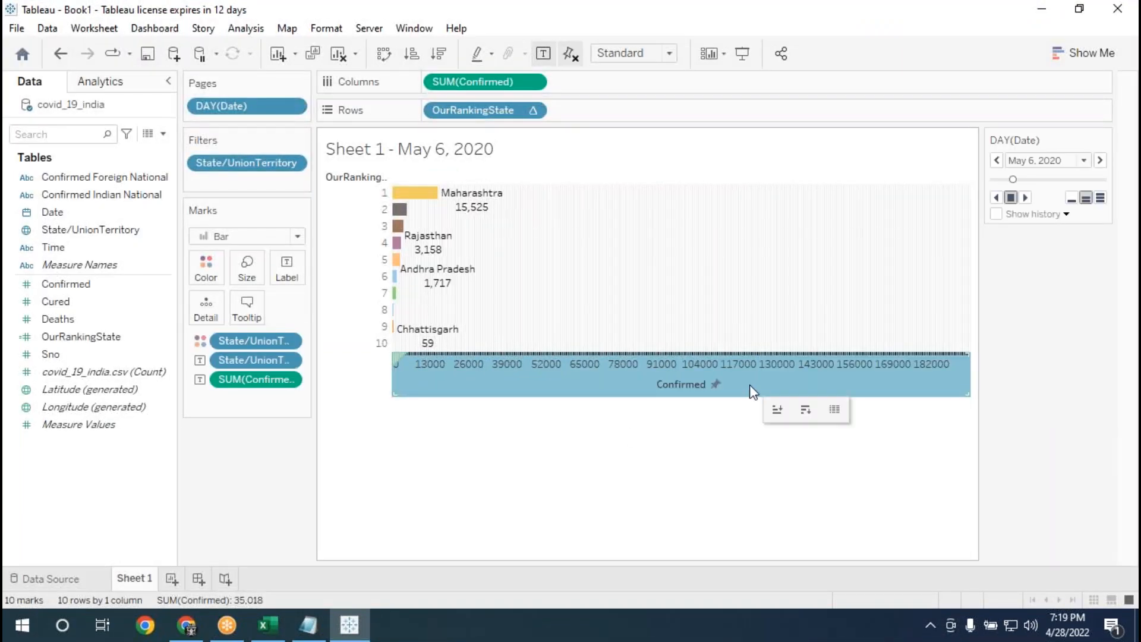
Set the Confirmed axis's major tick interval to 100,000 and close the axis settings.
right_click(750, 384)
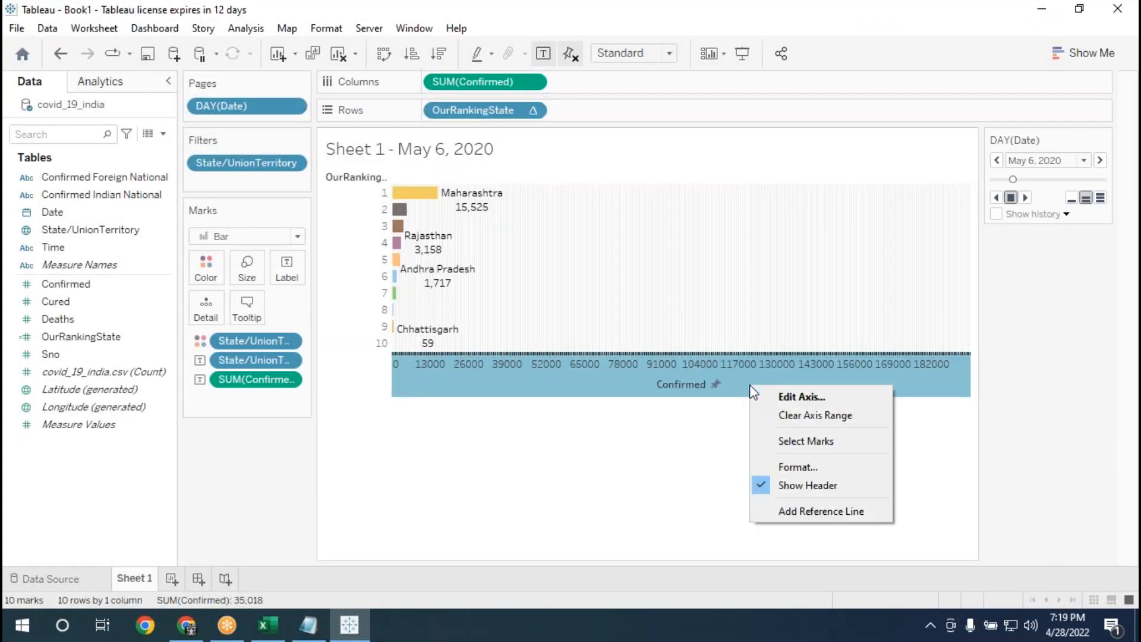
click(772, 394)
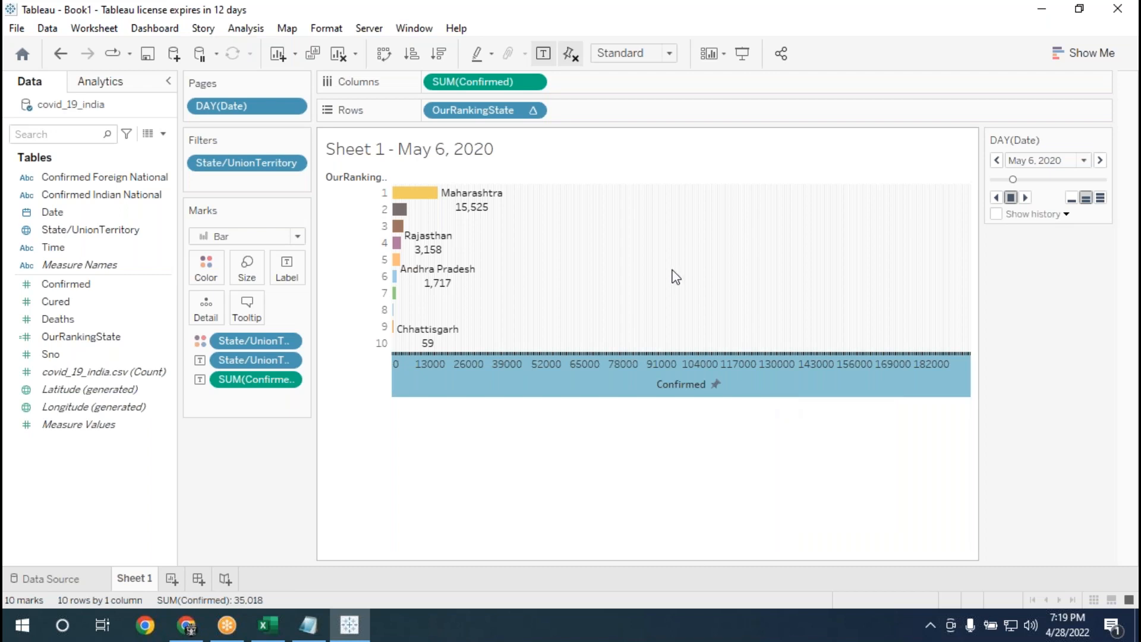
click(623, 70)
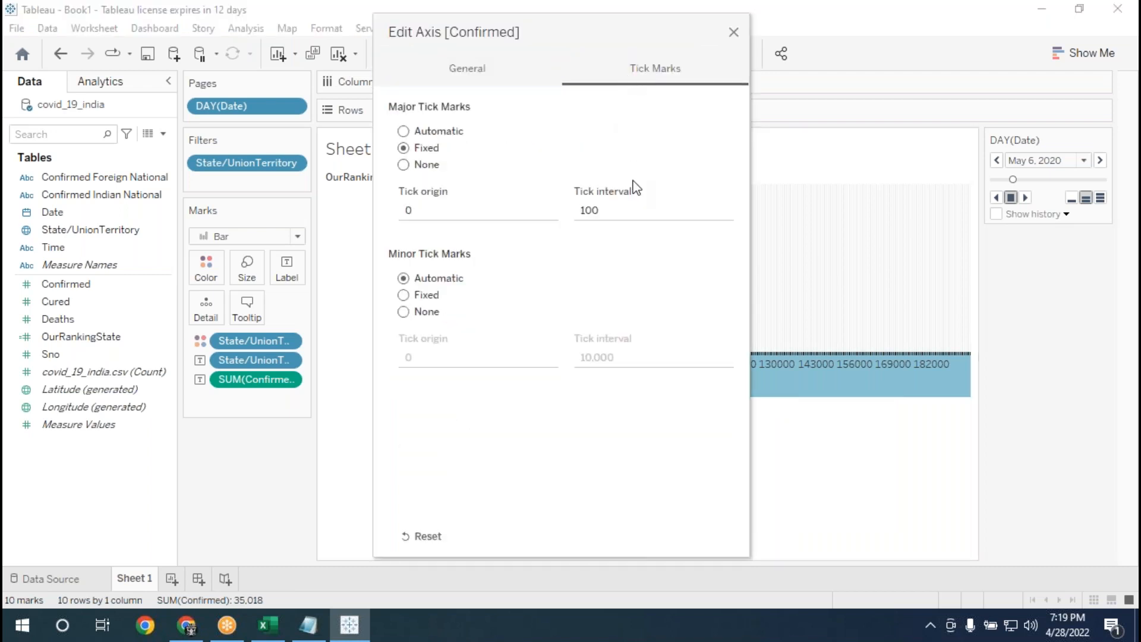
double_click(624, 208)
text(100000)
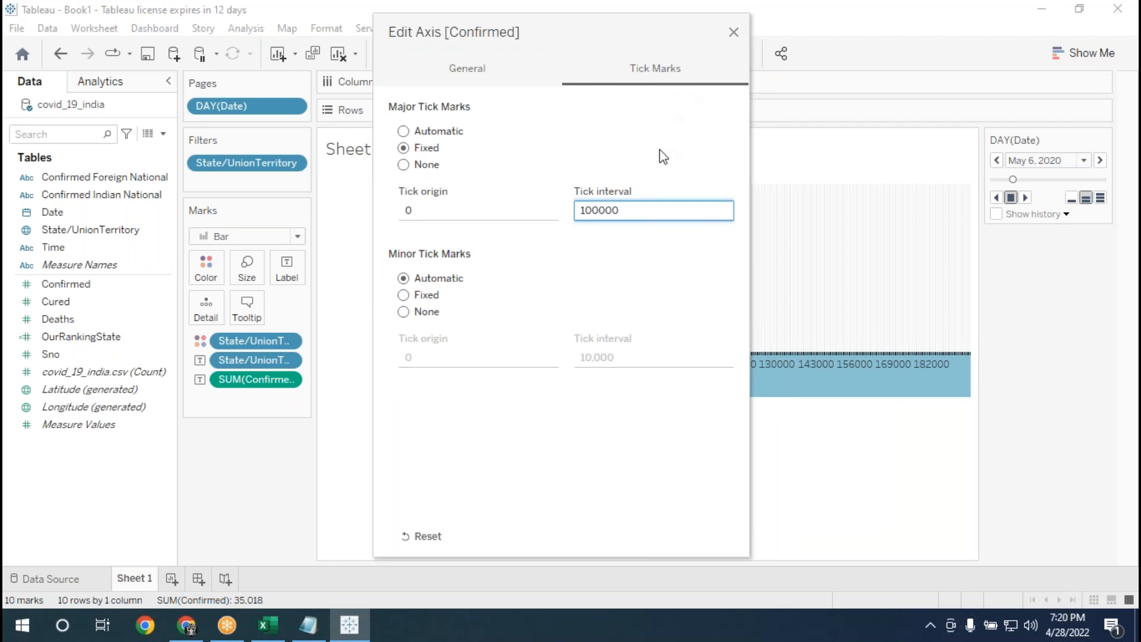
click(660, 150)
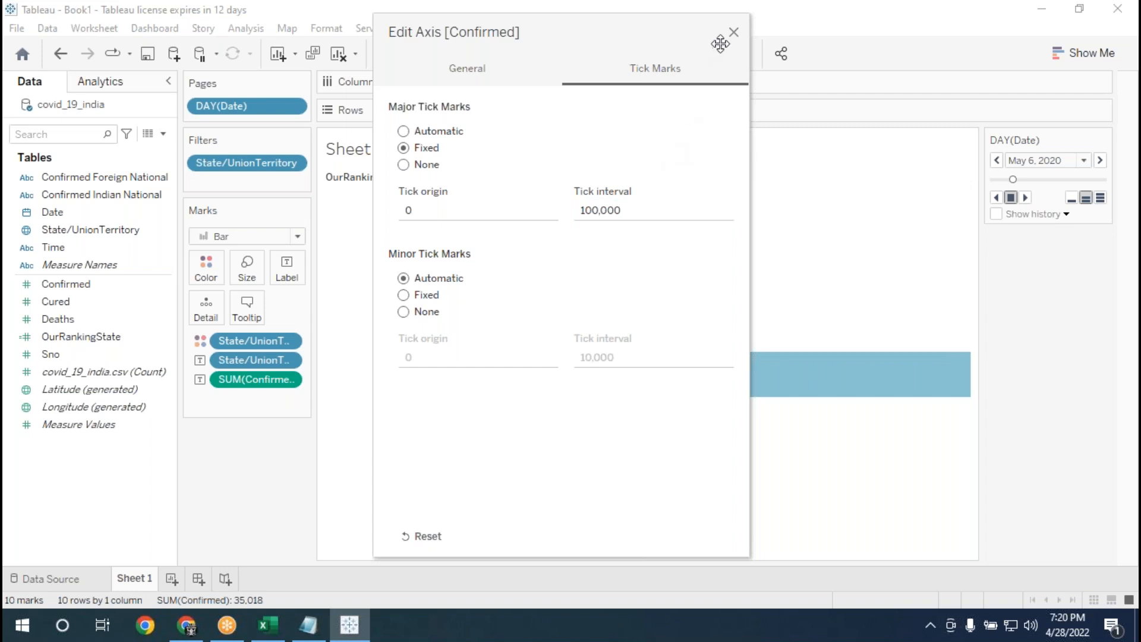
click(735, 33)
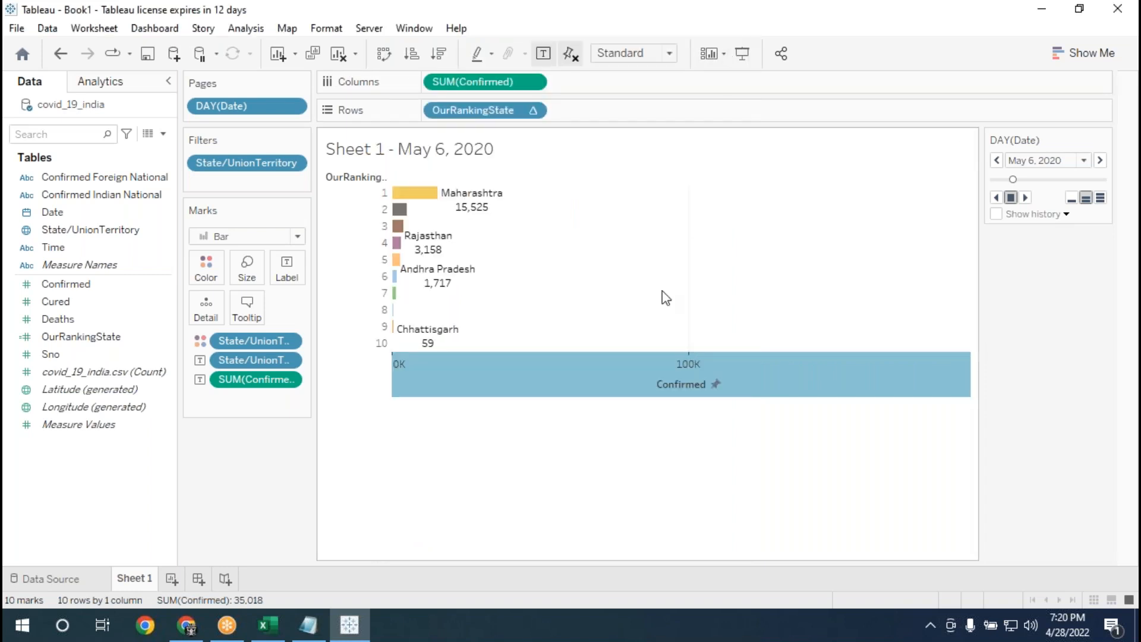
Play the animation in Presentation Mode again to check the wider tick spacing, and return to the worksheet.
click(742, 54)
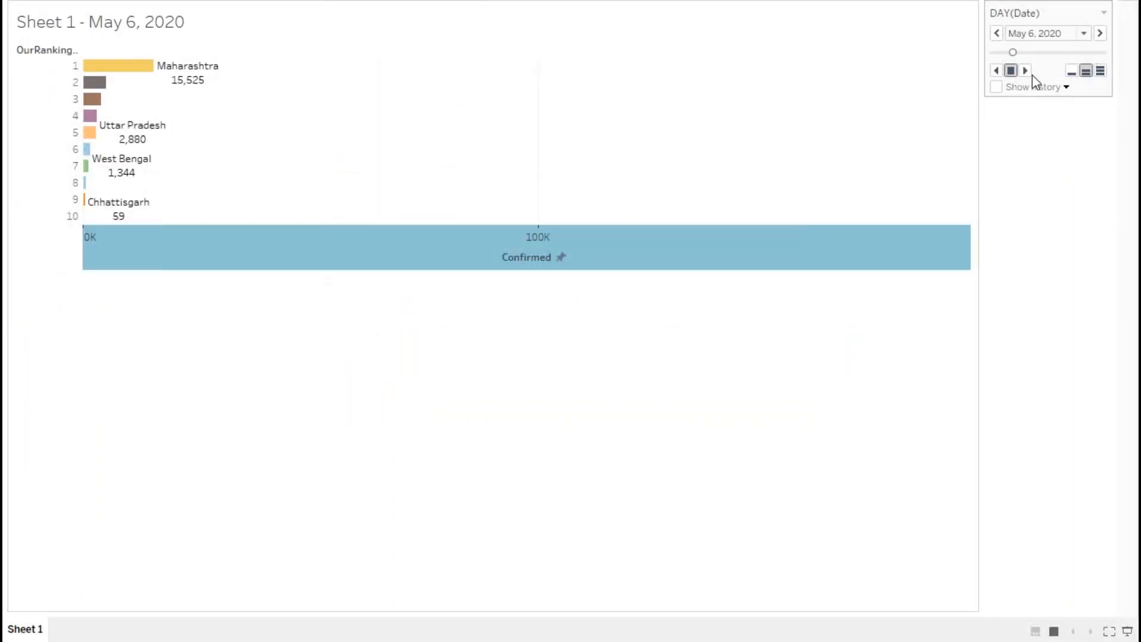
click(1026, 71)
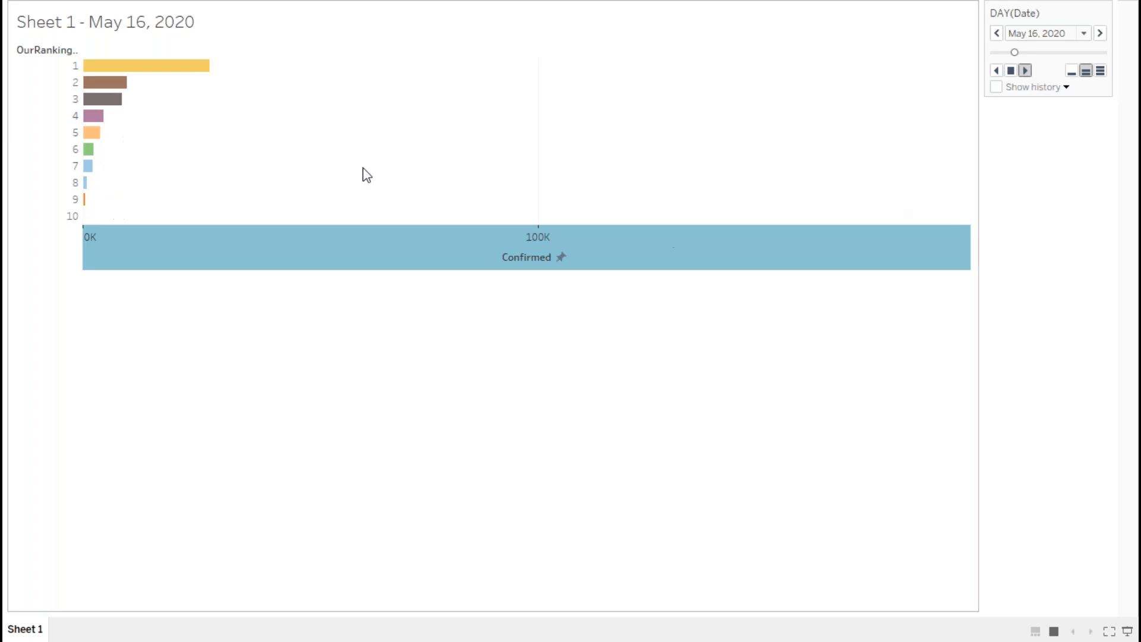
key(Escape)
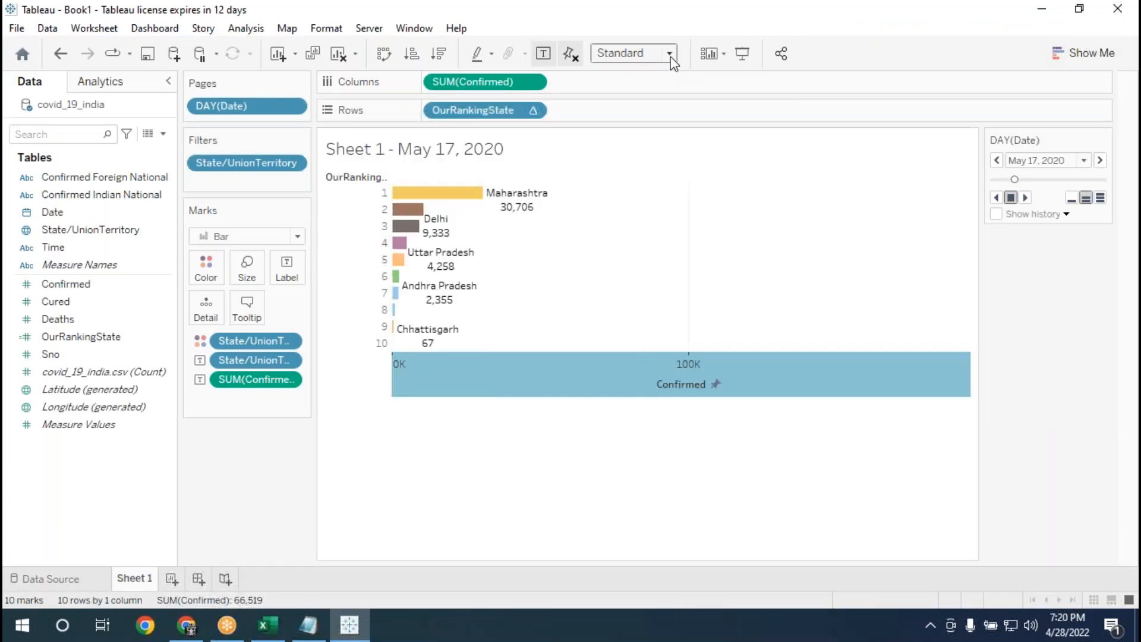
Fit the chart to Entire View and play its animation in Presentation Mode up to July 14, 2020, then return to editing.
click(669, 55)
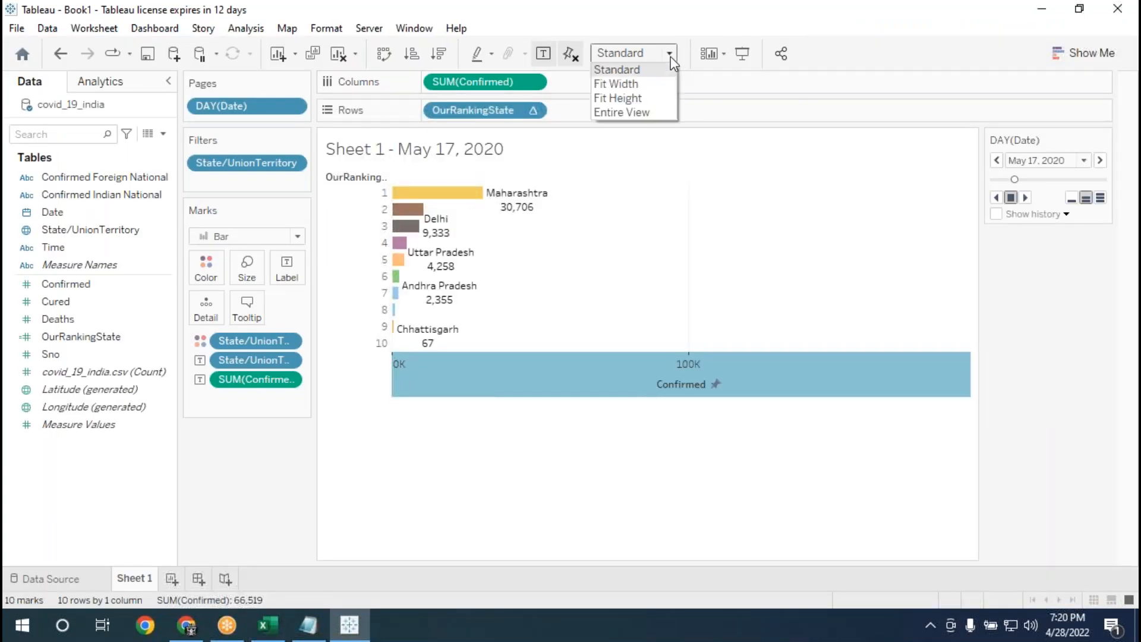
click(642, 112)
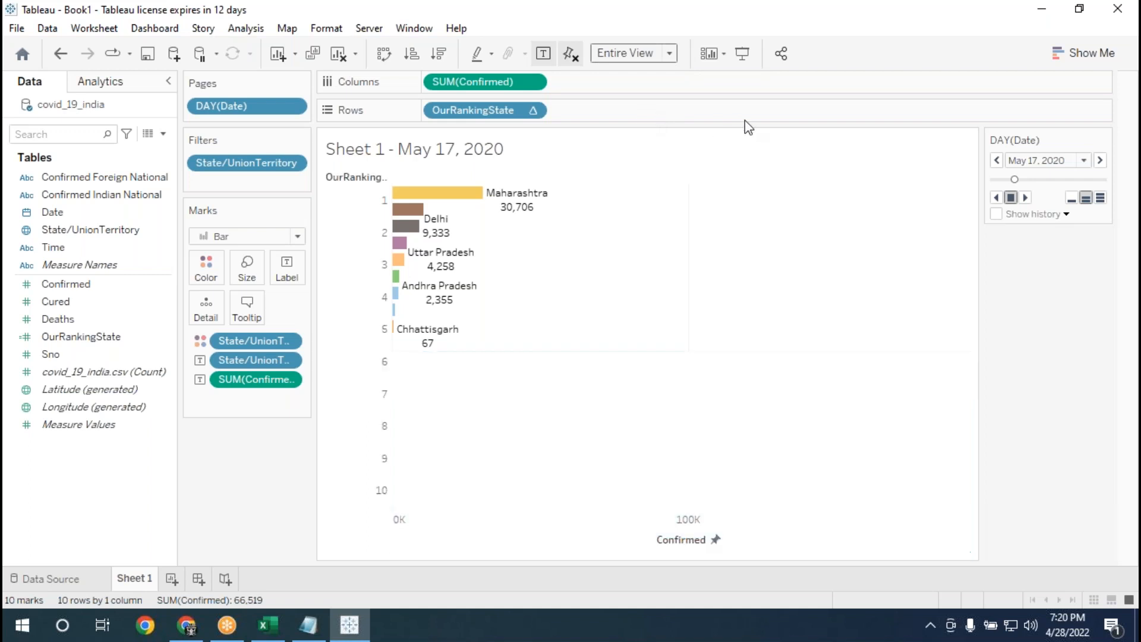
click(739, 63)
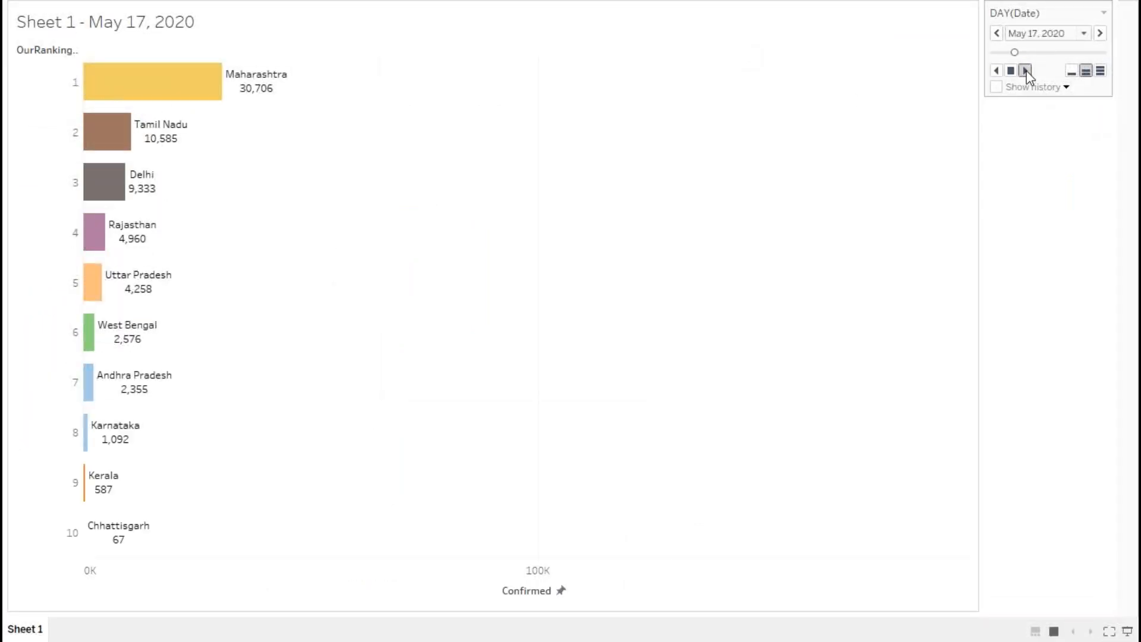
click(1026, 71)
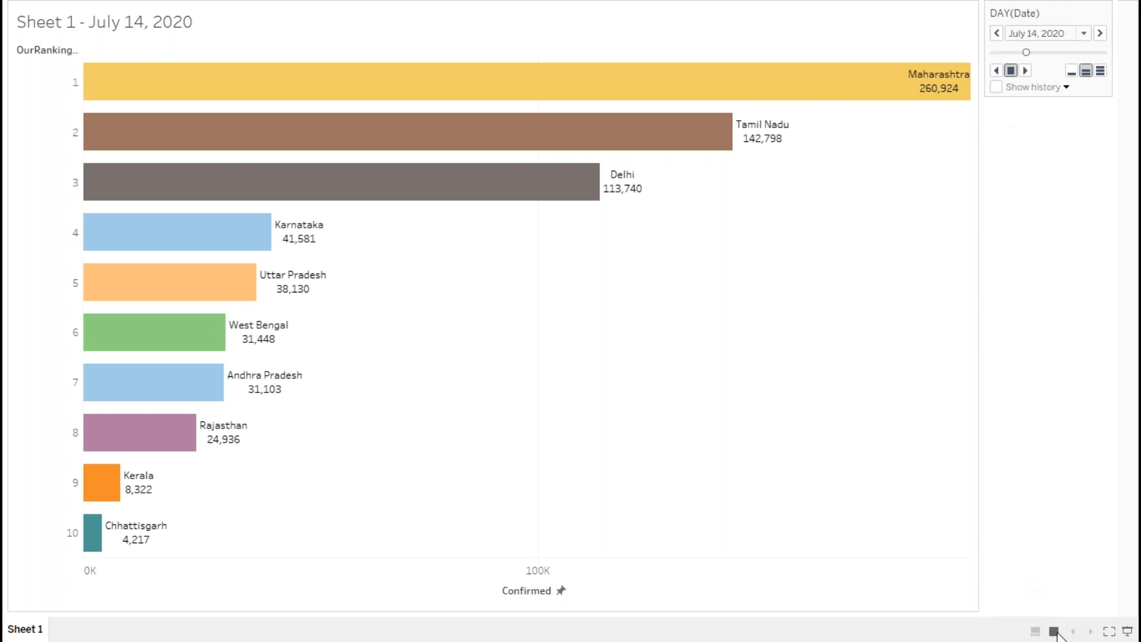
click(1127, 634)
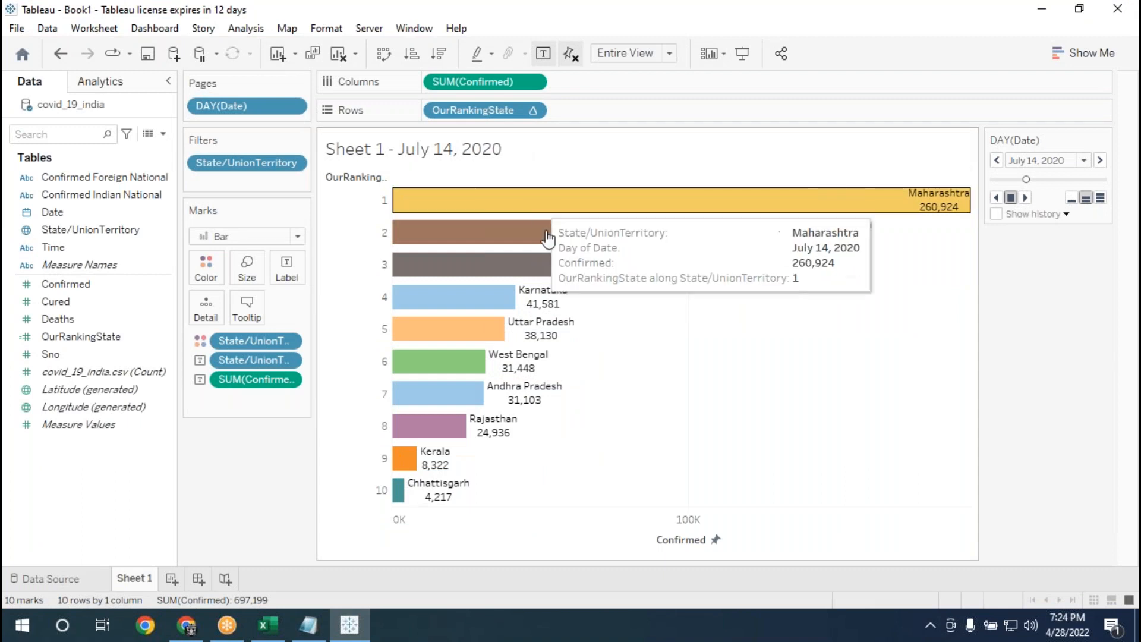
mouse_move(560, 318)
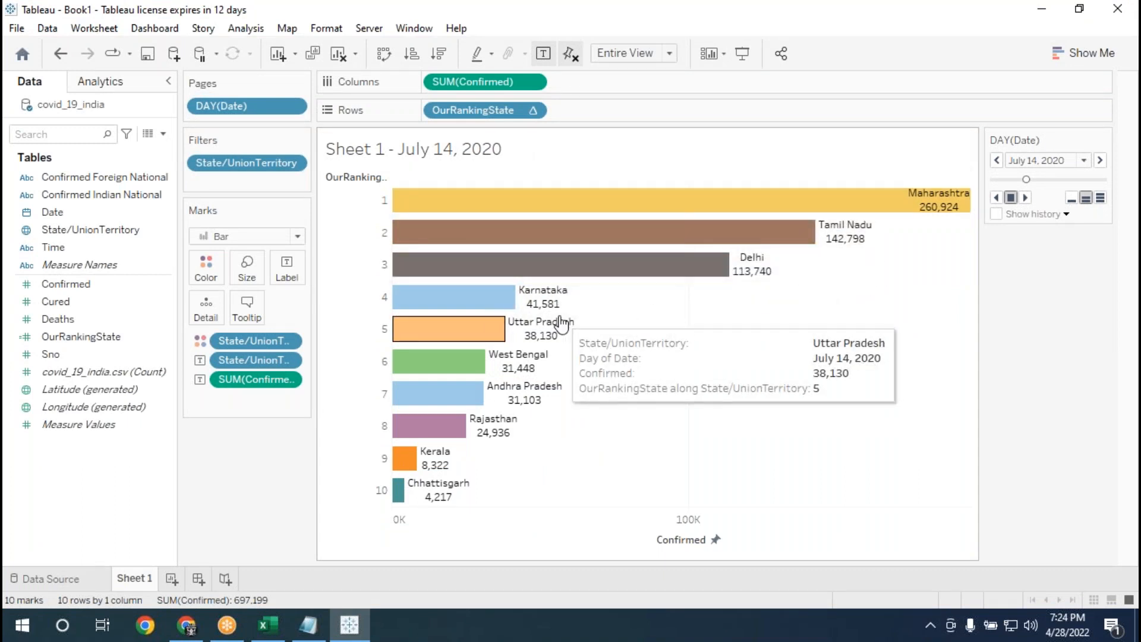
mouse_move(428, 282)
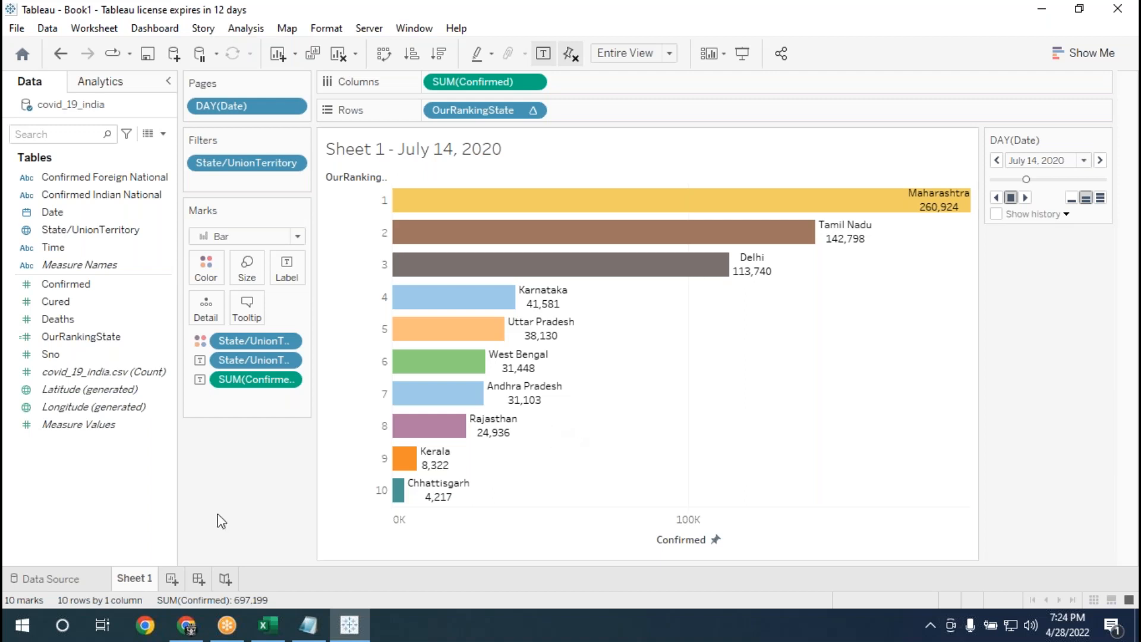
Add a second worksheet, then close the workbook and save its changes as Book2.
click(172, 580)
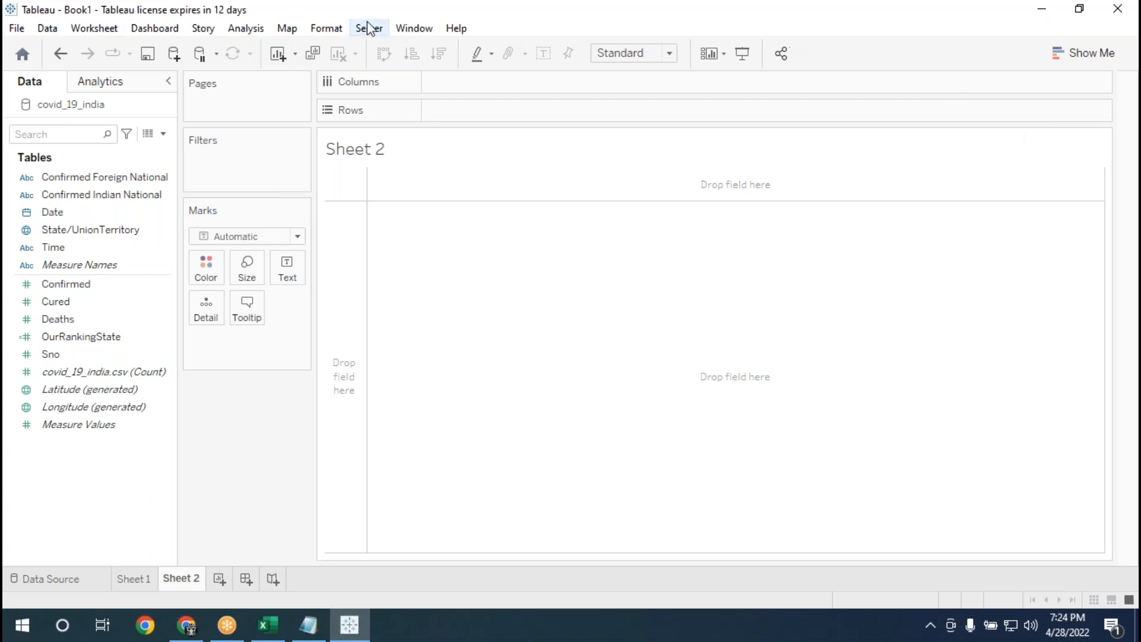
drag(296, 8, 266, 92)
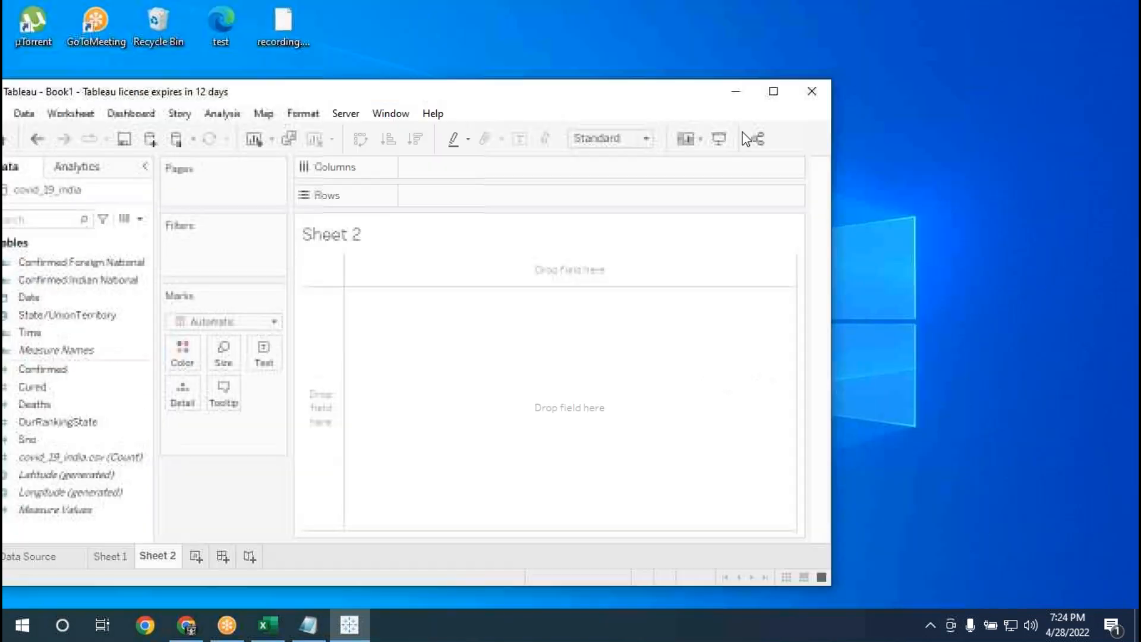
click(818, 96)
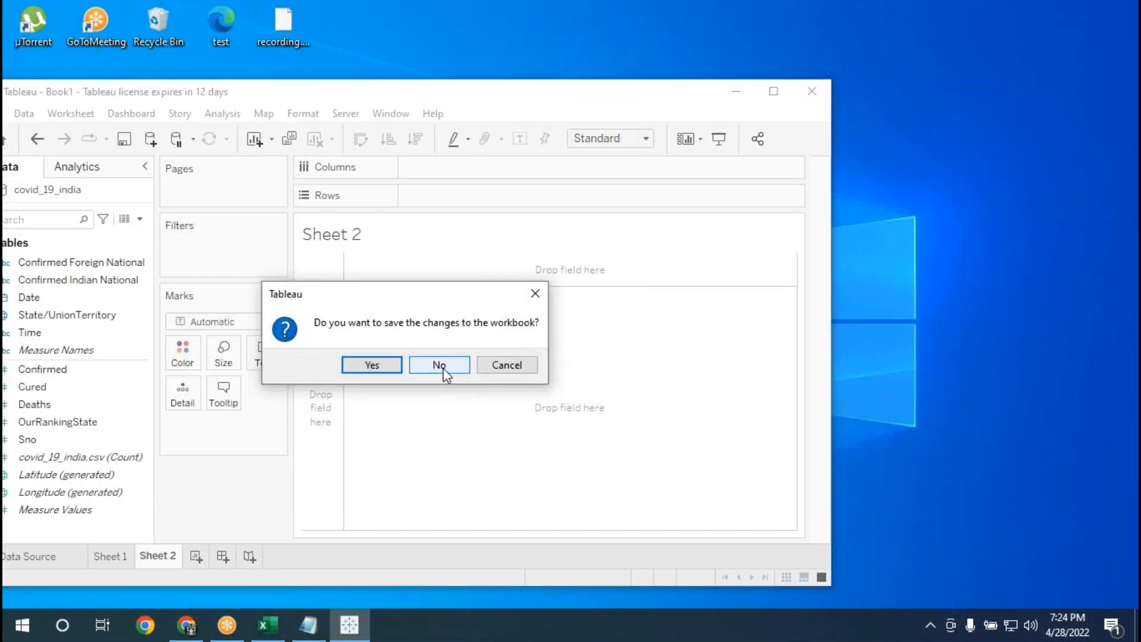
click(371, 364)
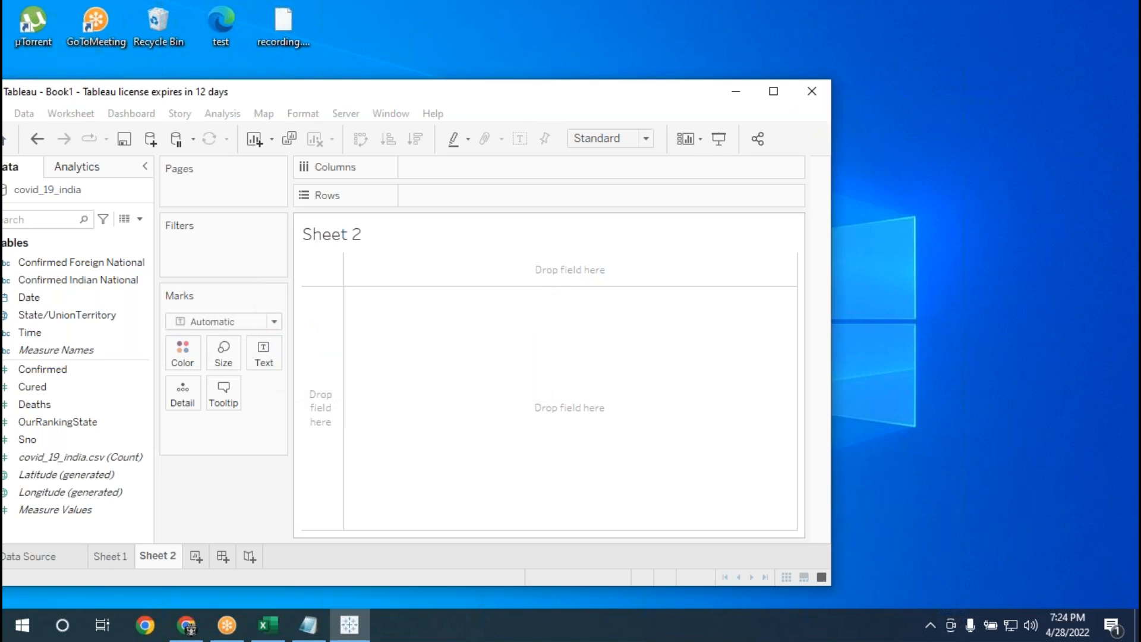
click(188, 420)
key(BackSpace)
text(2)
key(Return)
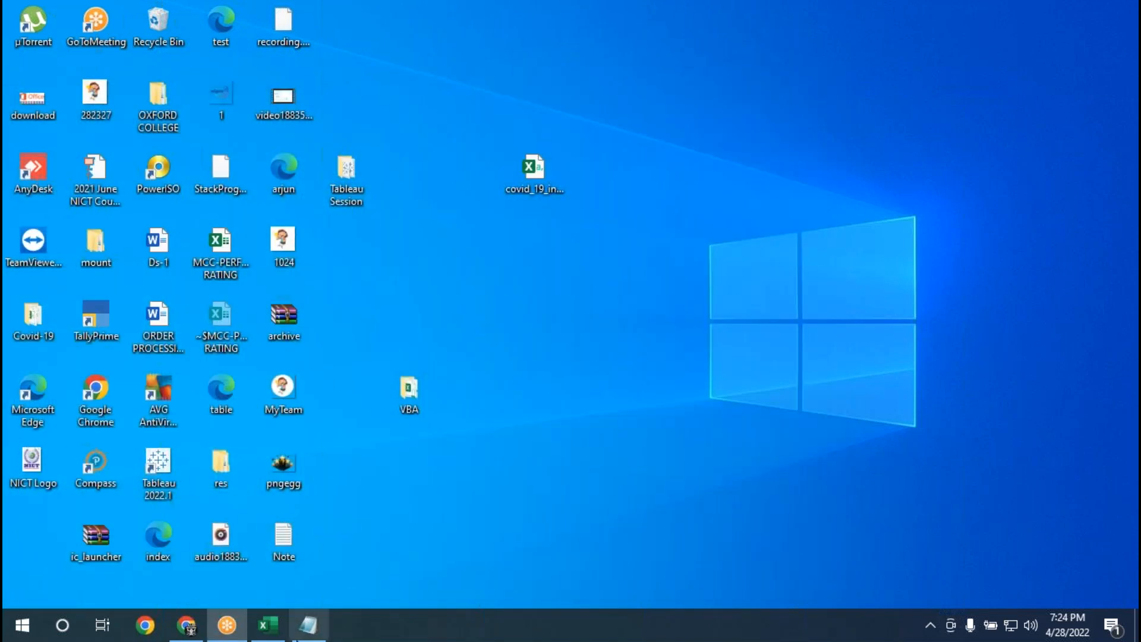
Switch to the MCC-PERFORMANCE RATING workbook in Excel, copy the table from Name through Total Task (B2:Q17) and minimize the window.
click(255, 632)
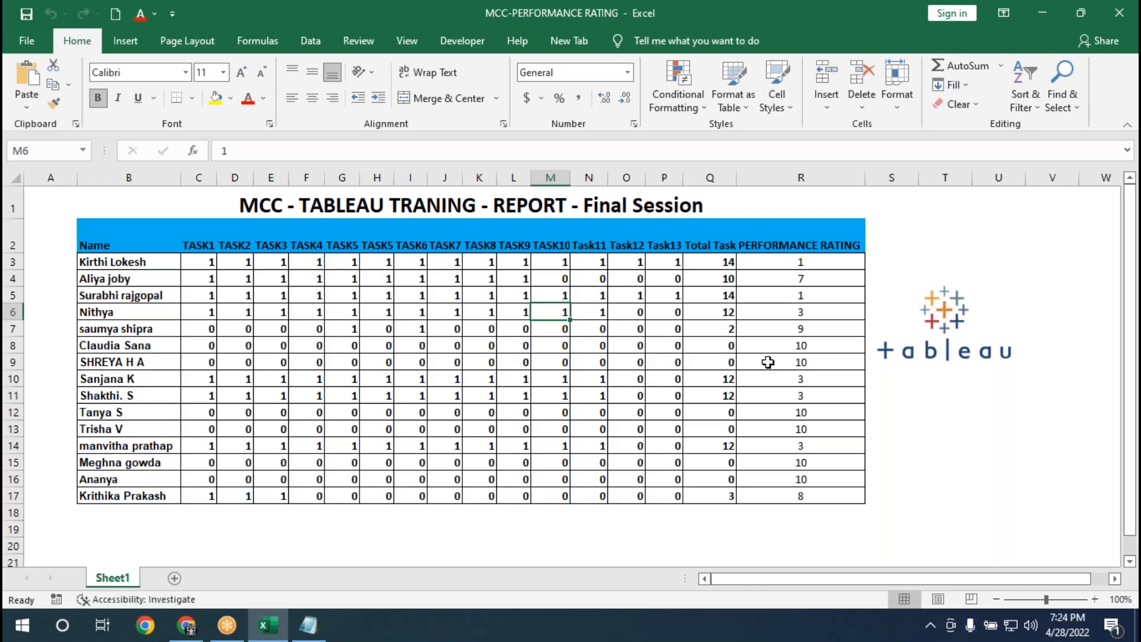
click(768, 362)
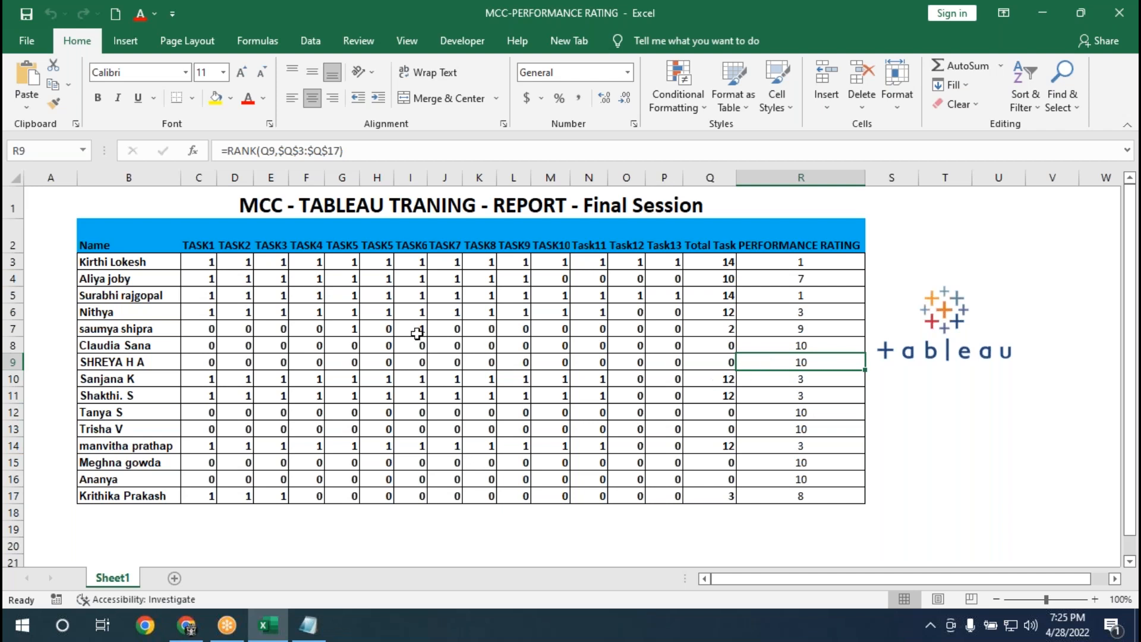
click(95, 237)
drag(182, 278, 715, 494)
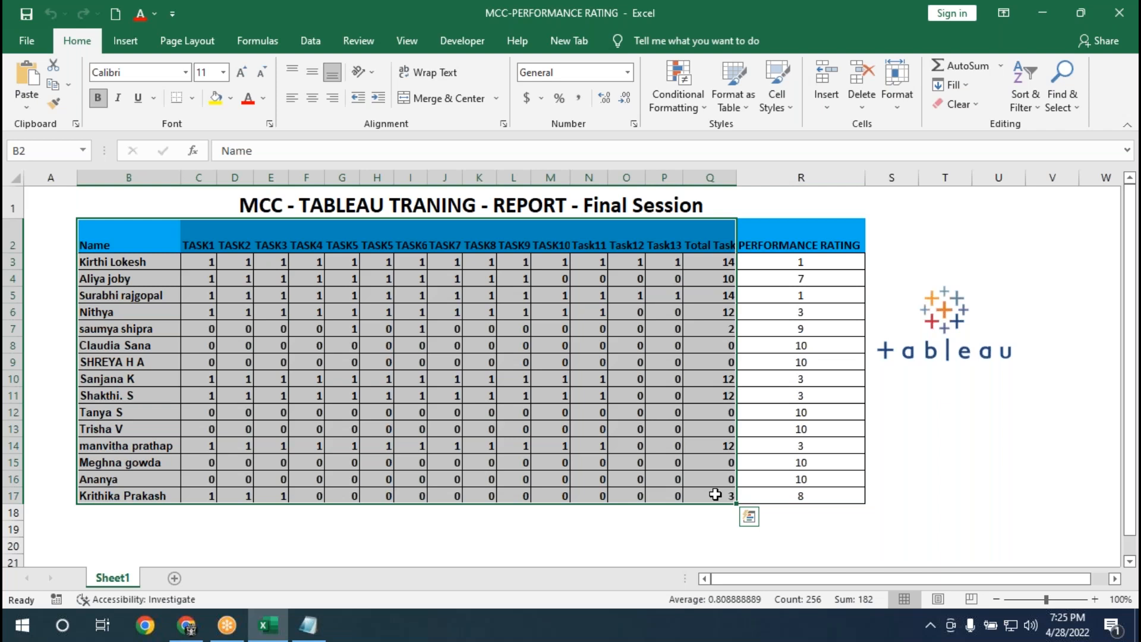
key(ctrl+c)
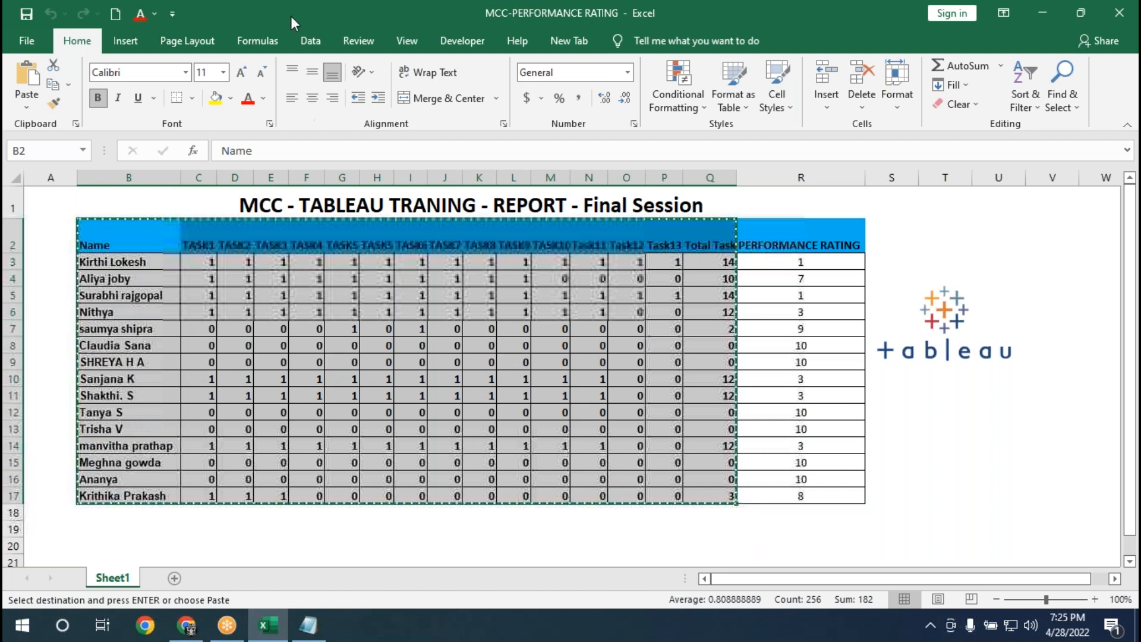
drag(290, 15, 282, 90)
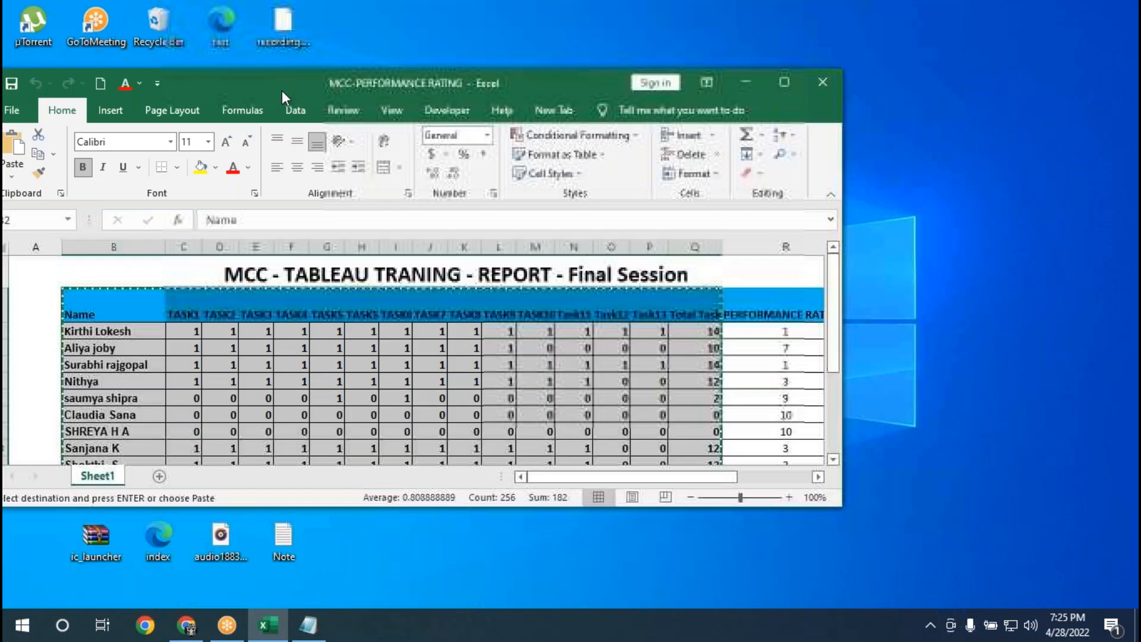
click(745, 83)
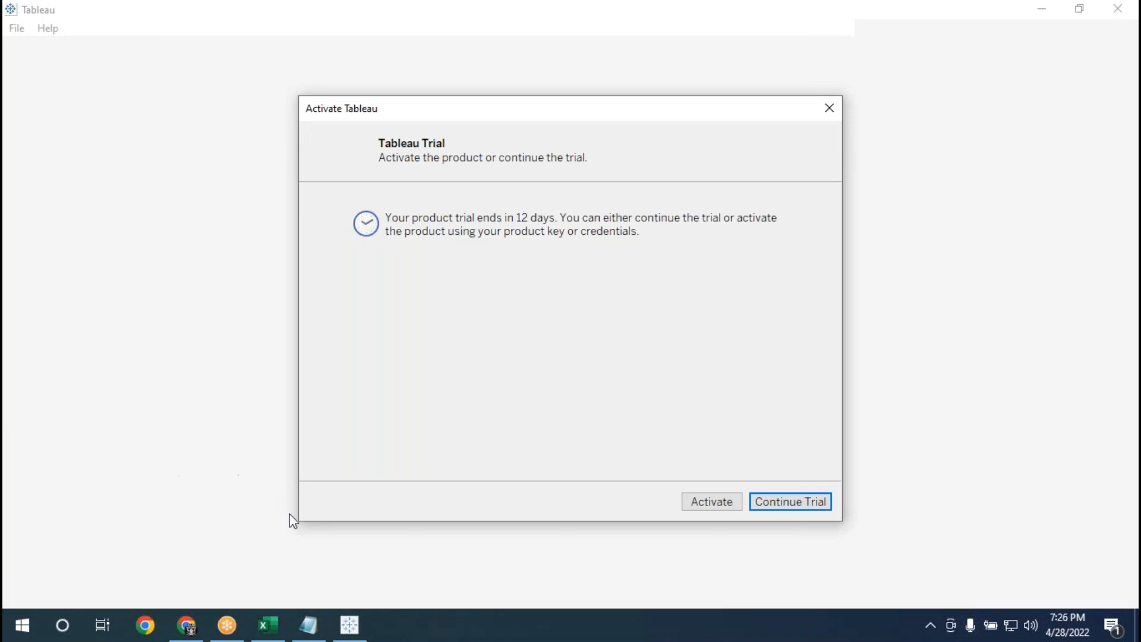
Switch to Tableau, continue the product trial and dismiss the file recovery window without opening the recovered workbook.
click(786, 505)
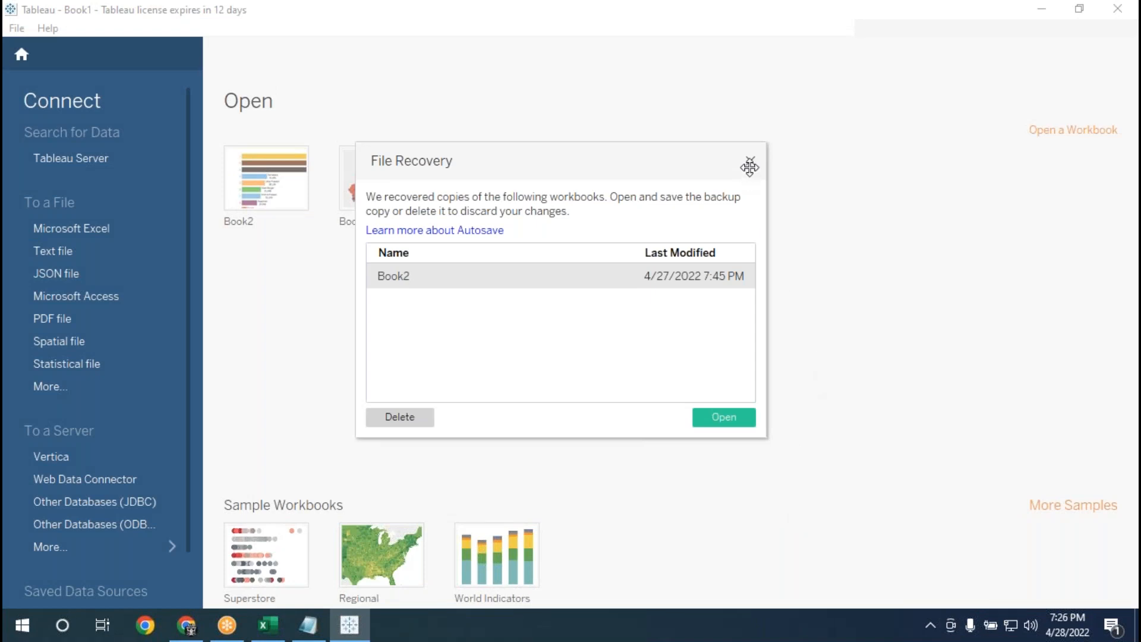
click(750, 162)
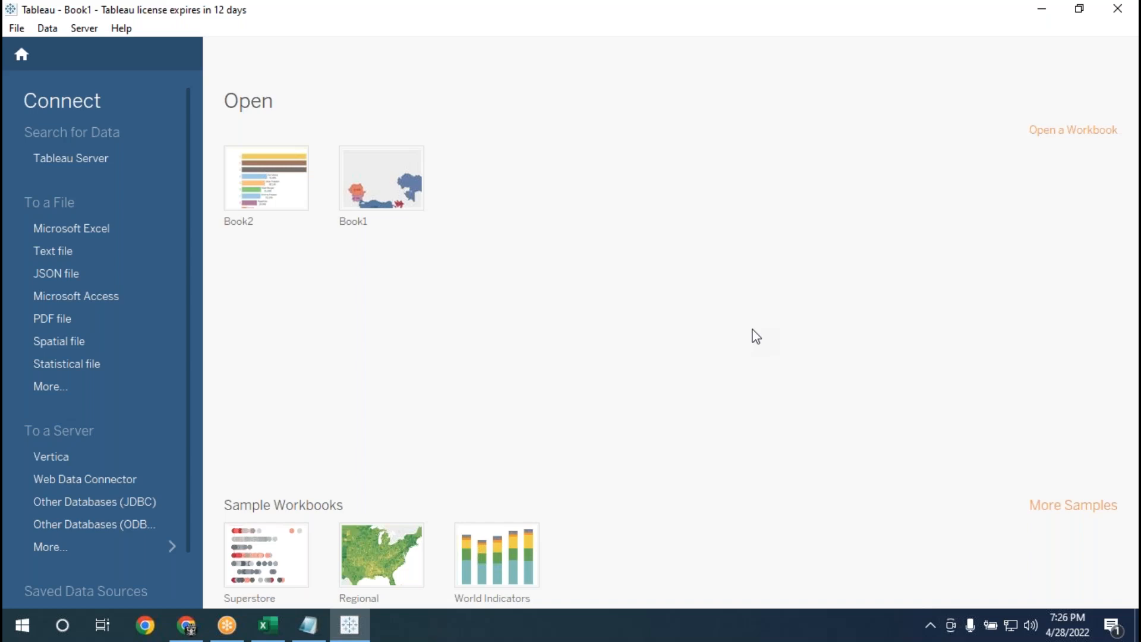
click(1063, 620)
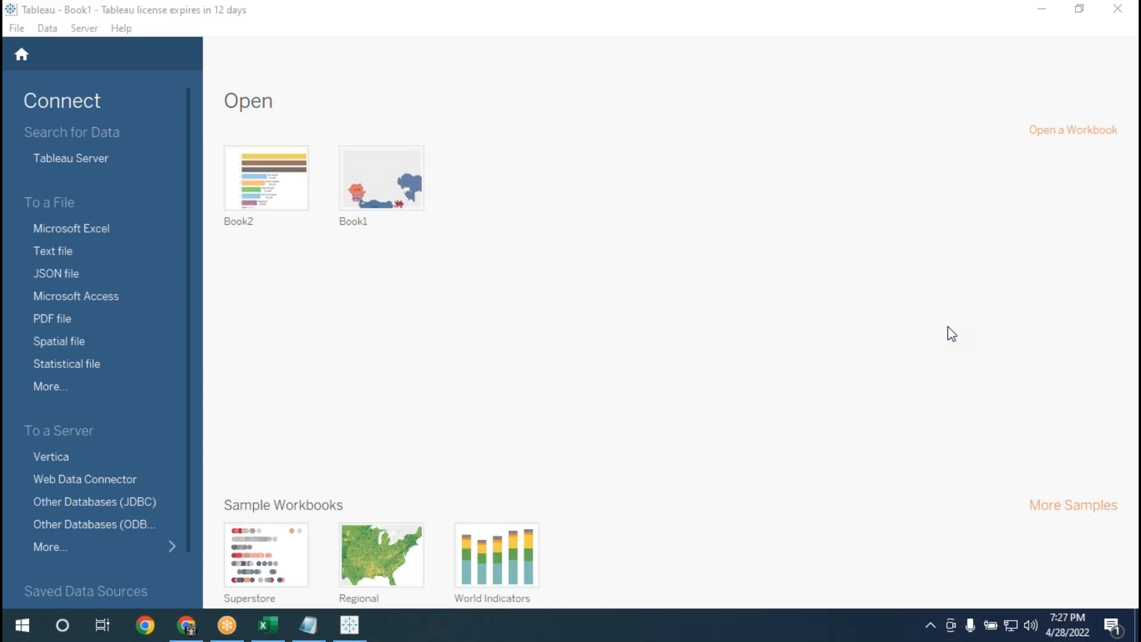
click(673, 290)
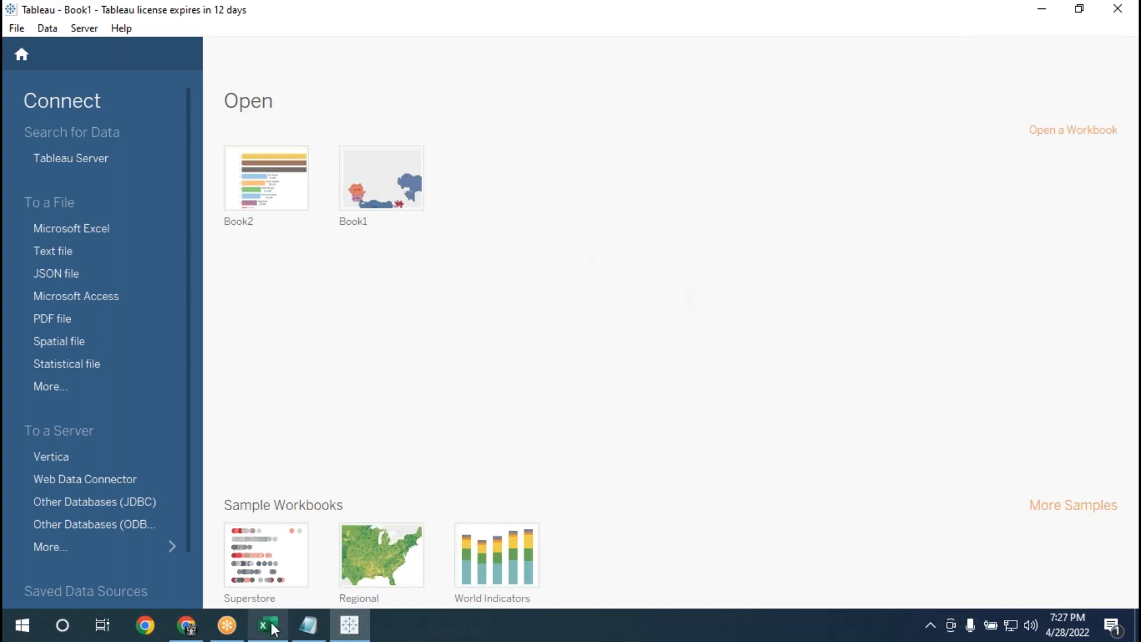
mouse_move(273, 627)
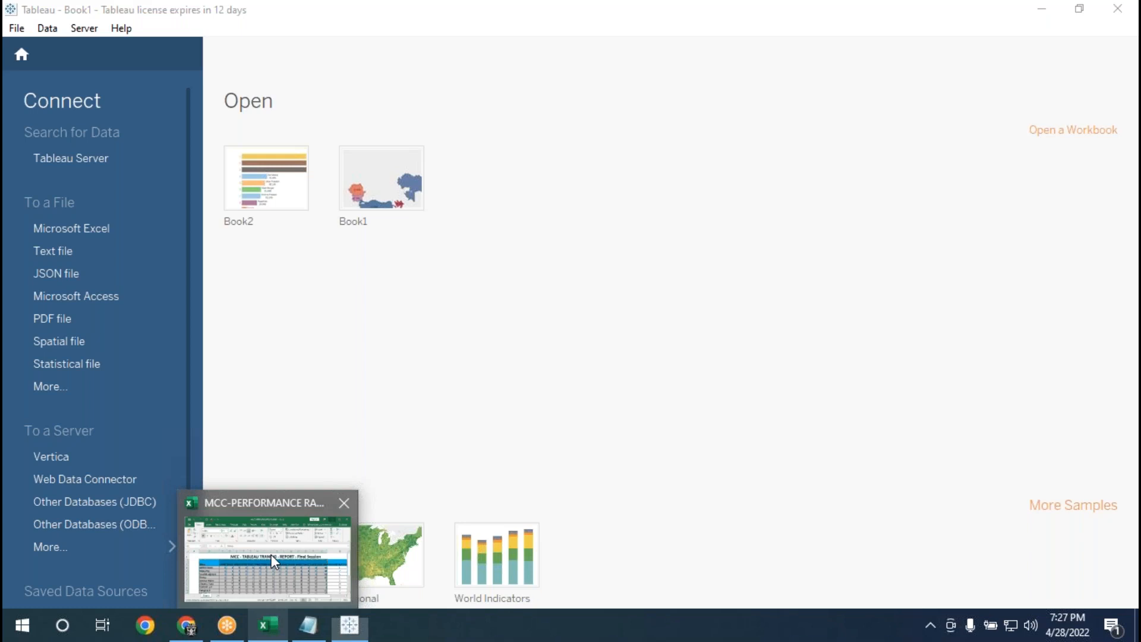
Check the copied table in the MCC-PERFORMANCE RATING workbook in Excel, then minimize it and paste the data into Tableau.
click(270, 554)
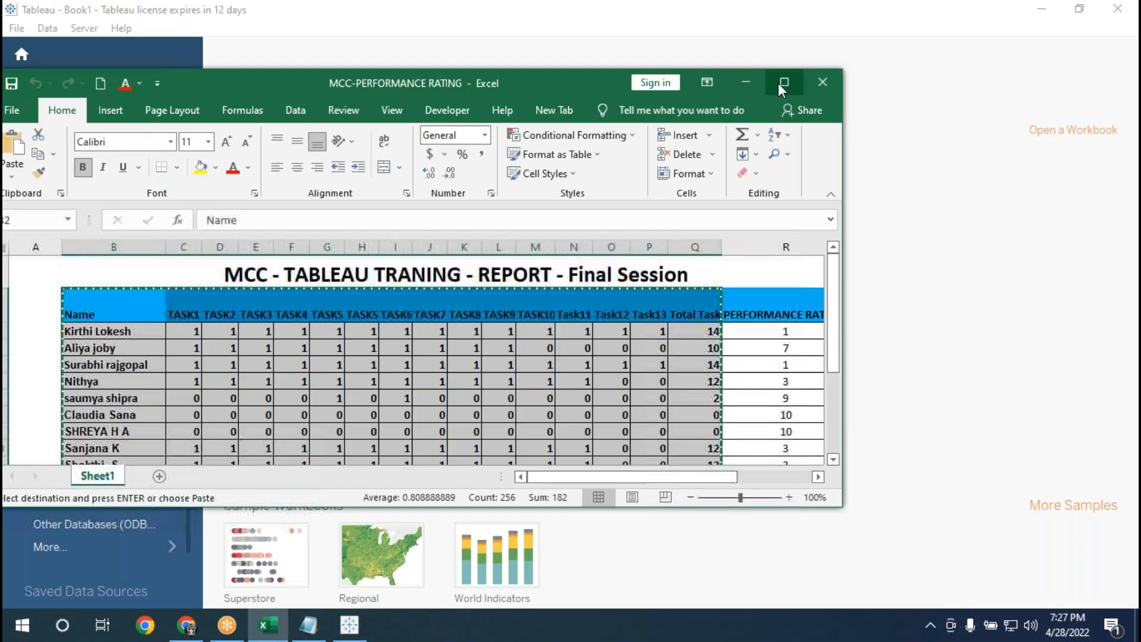
click(780, 83)
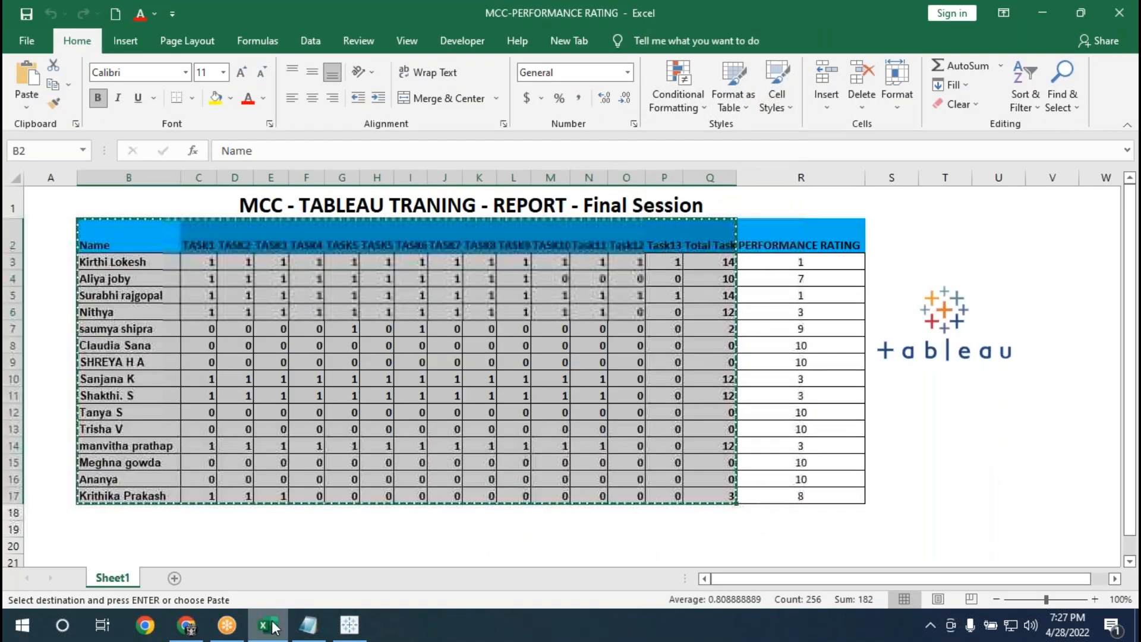
mouse_move(272, 627)
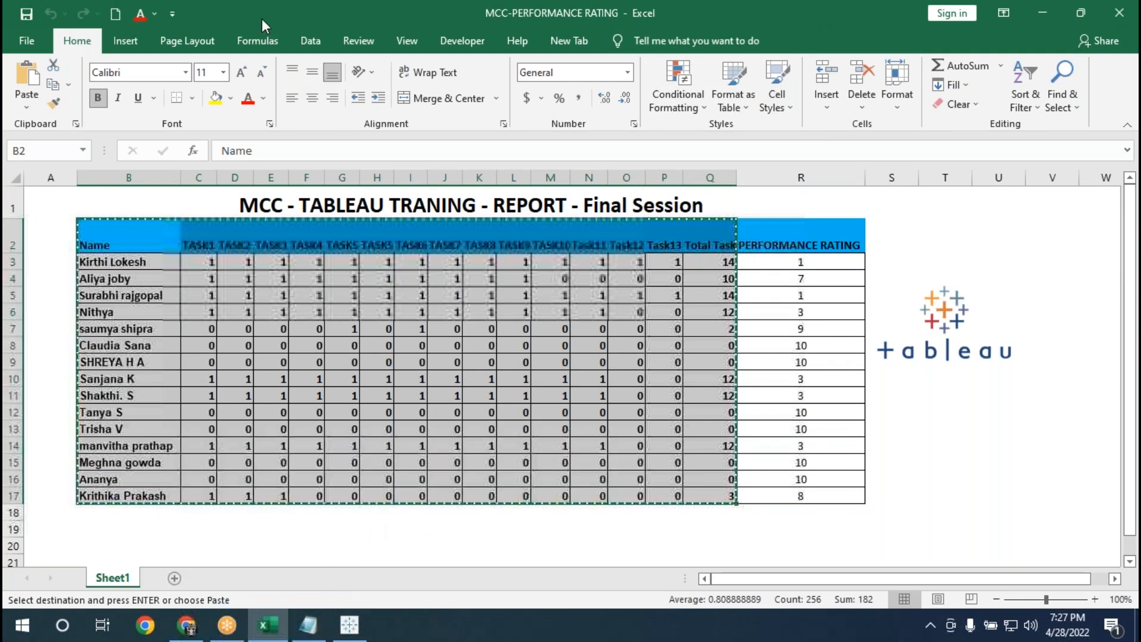
drag(258, 16, 262, 99)
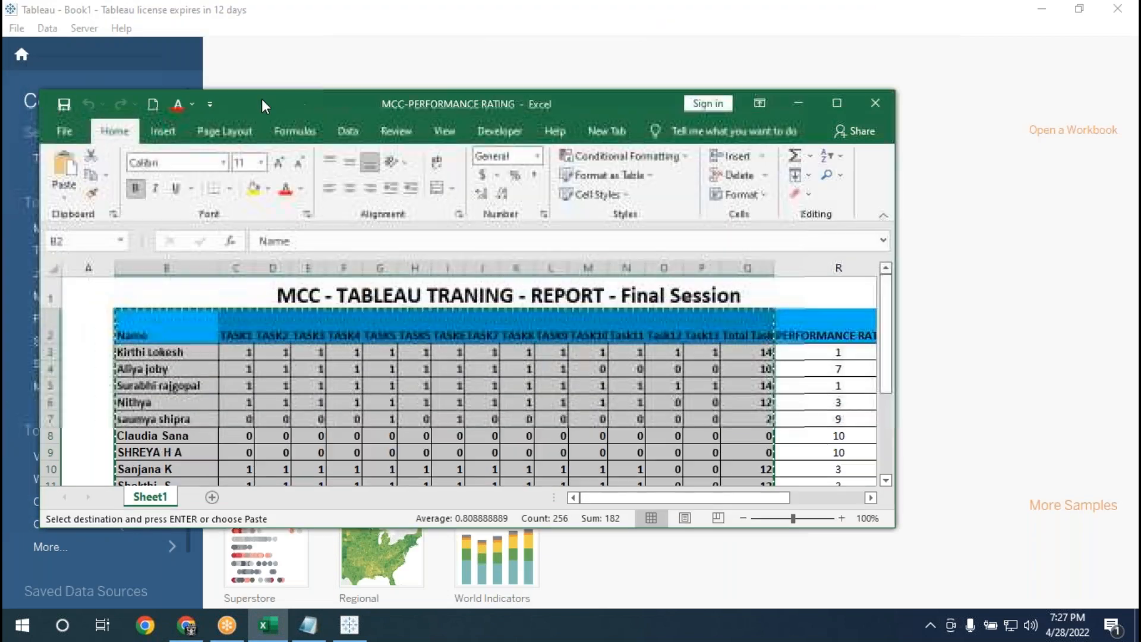
click(798, 103)
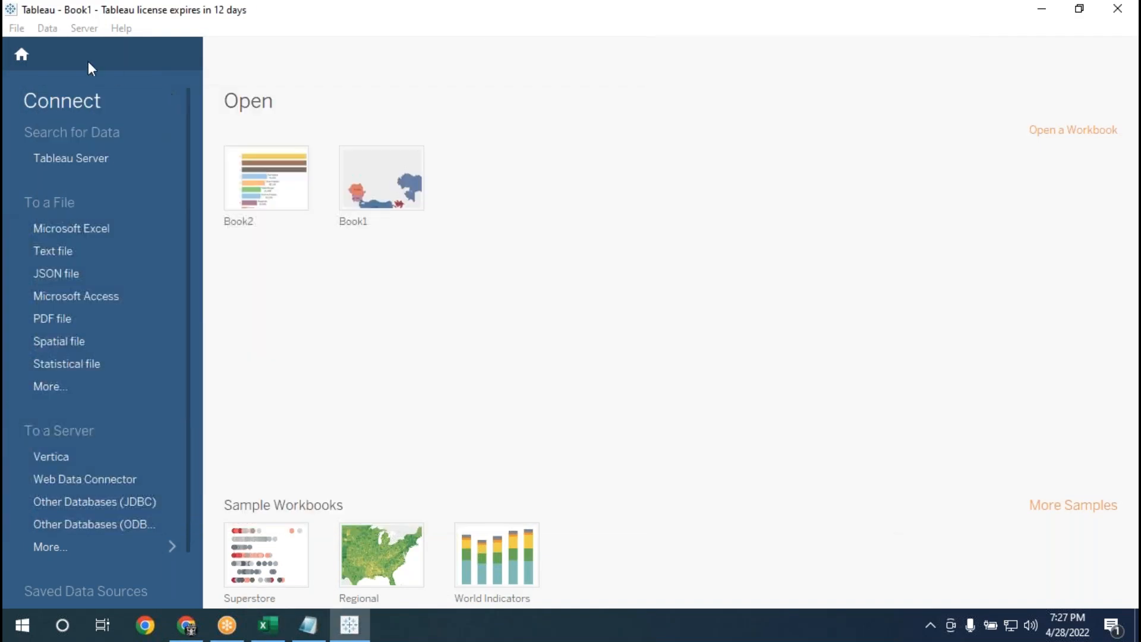
click(48, 30)
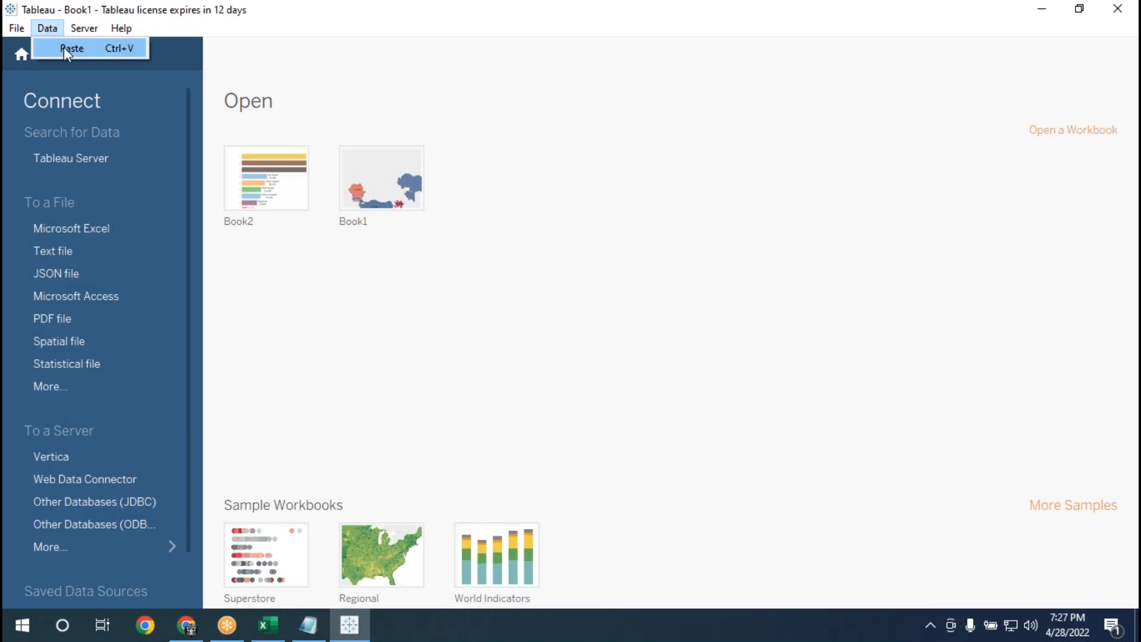
click(65, 49)
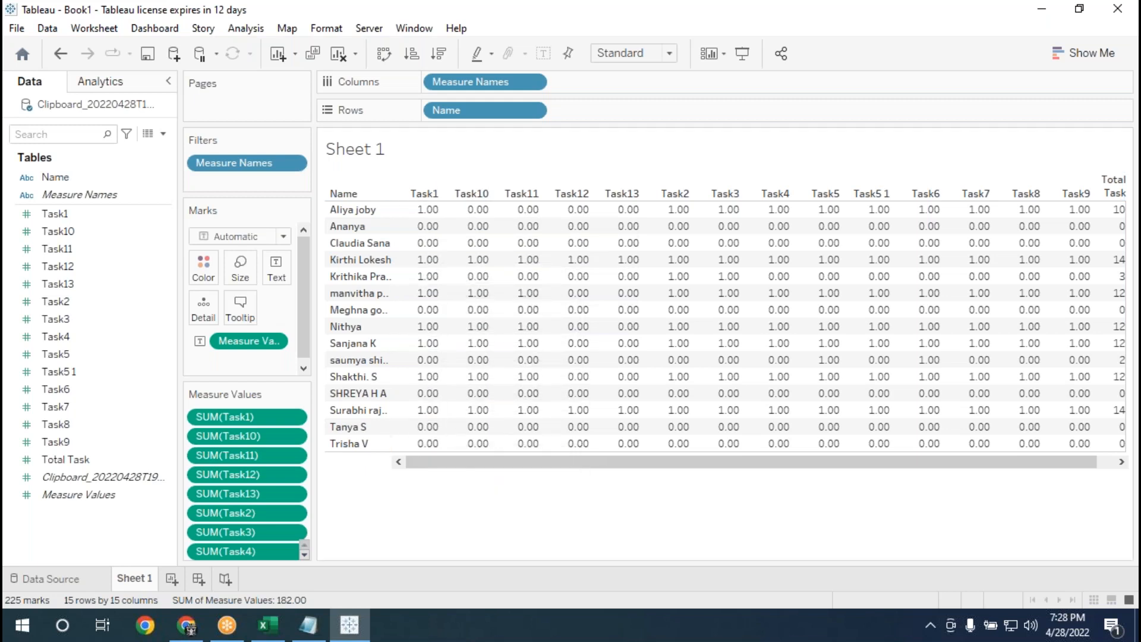
Format the SUM(Task1) values as Number (Custom) with 0 decimal places and close the formatting settings.
click(293, 416)
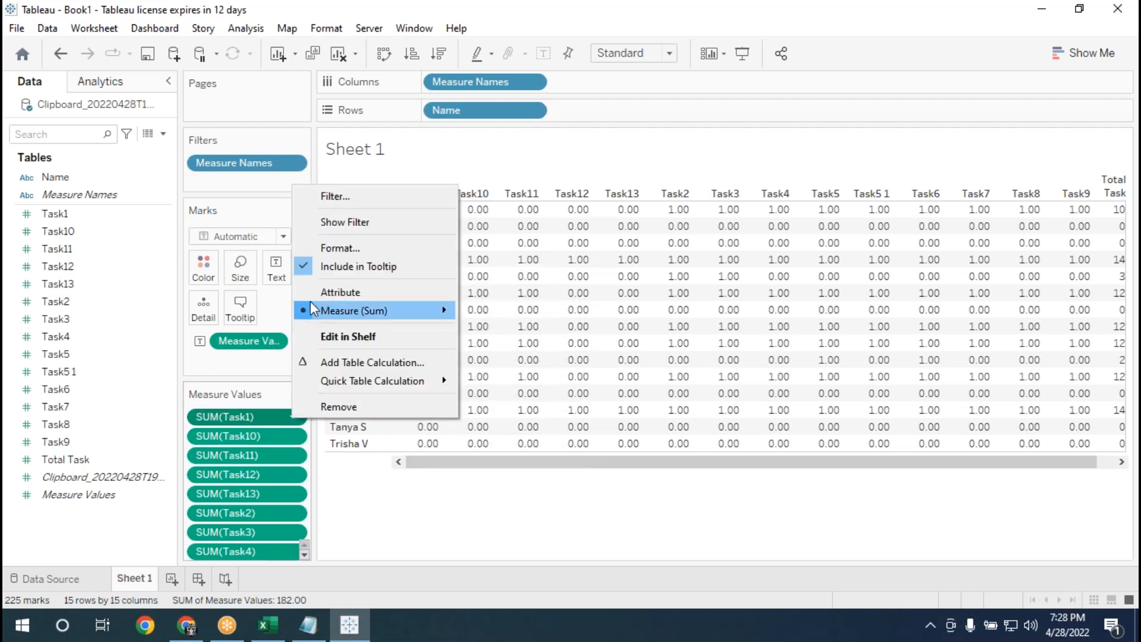
click(329, 250)
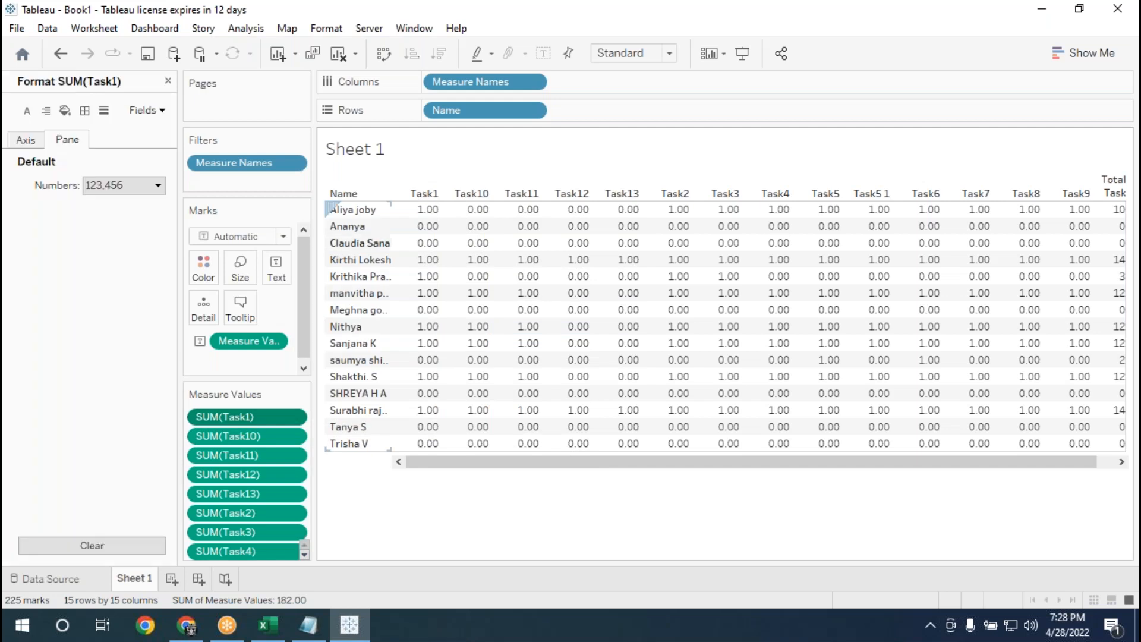
click(152, 189)
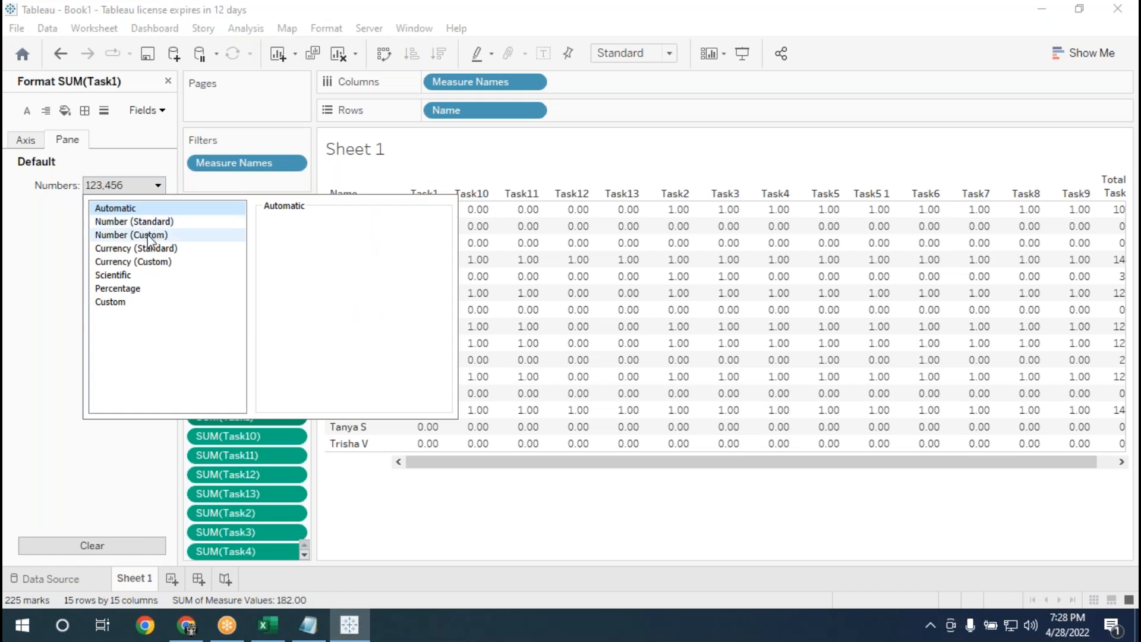
click(148, 234)
click(309, 244)
click(309, 244)
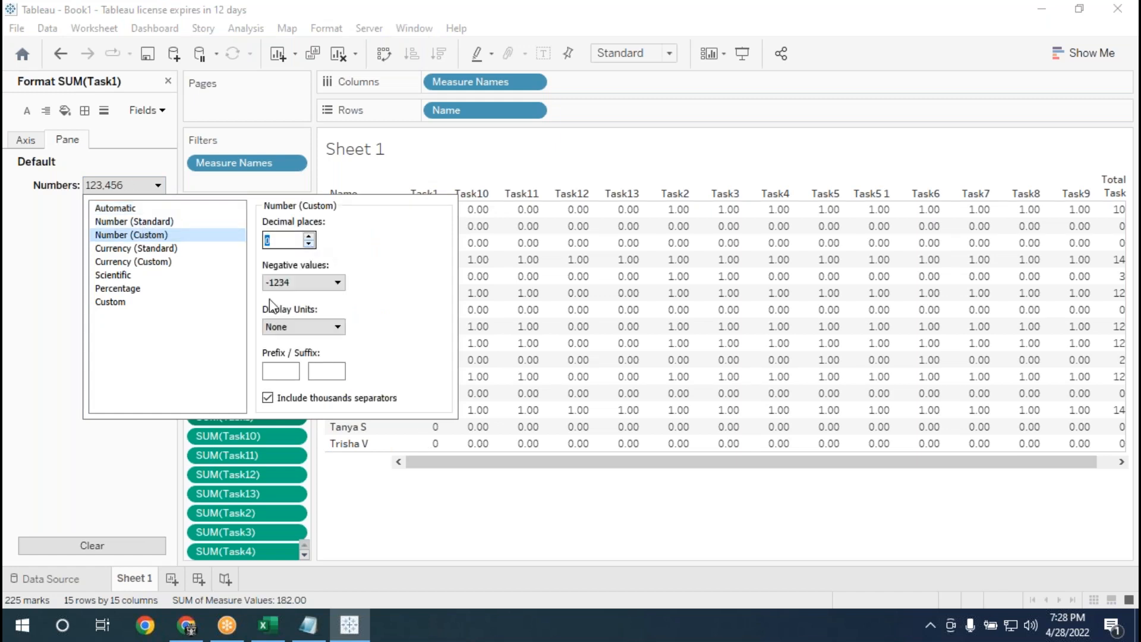
click(26, 376)
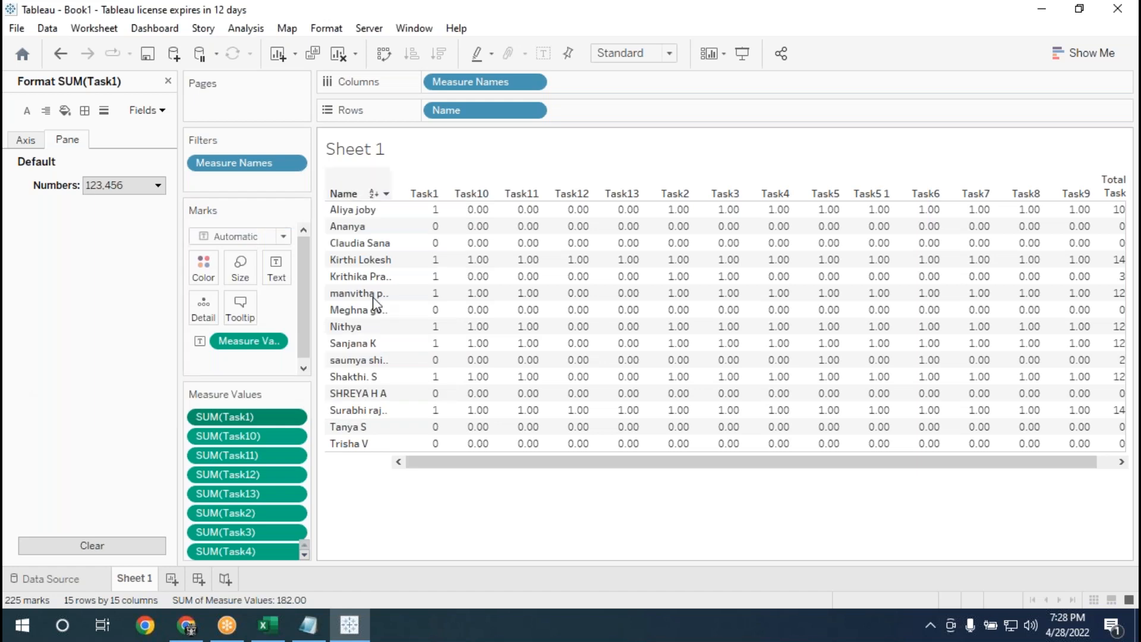
click(165, 82)
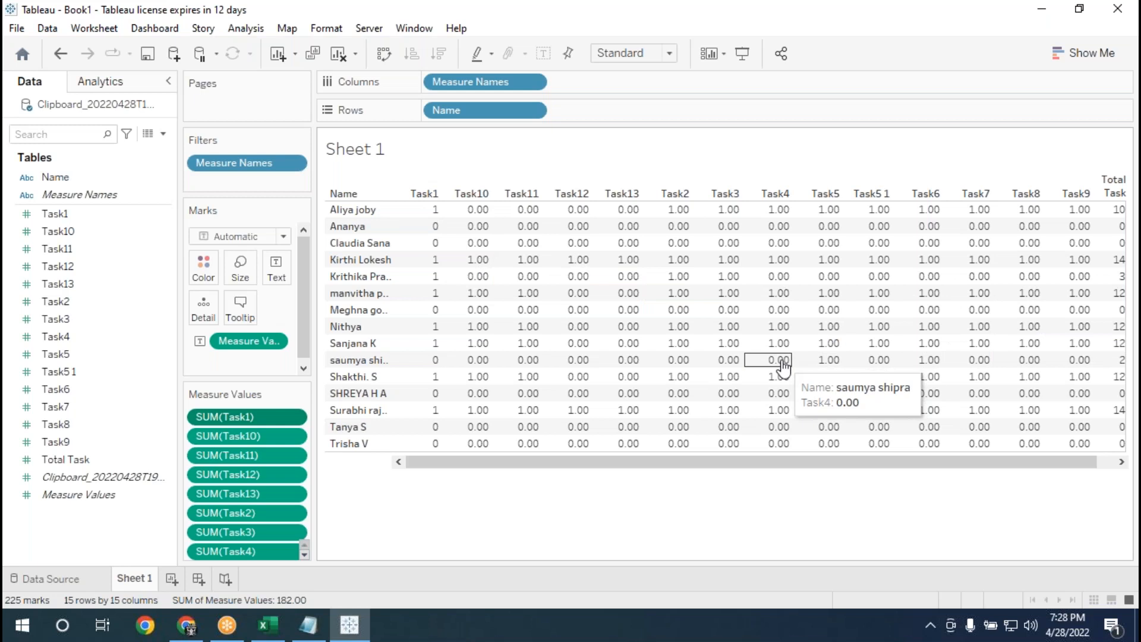
Add a second worksheet and build a text table listing Total Task for each Name in rows.
drag(970, 463, 1057, 467)
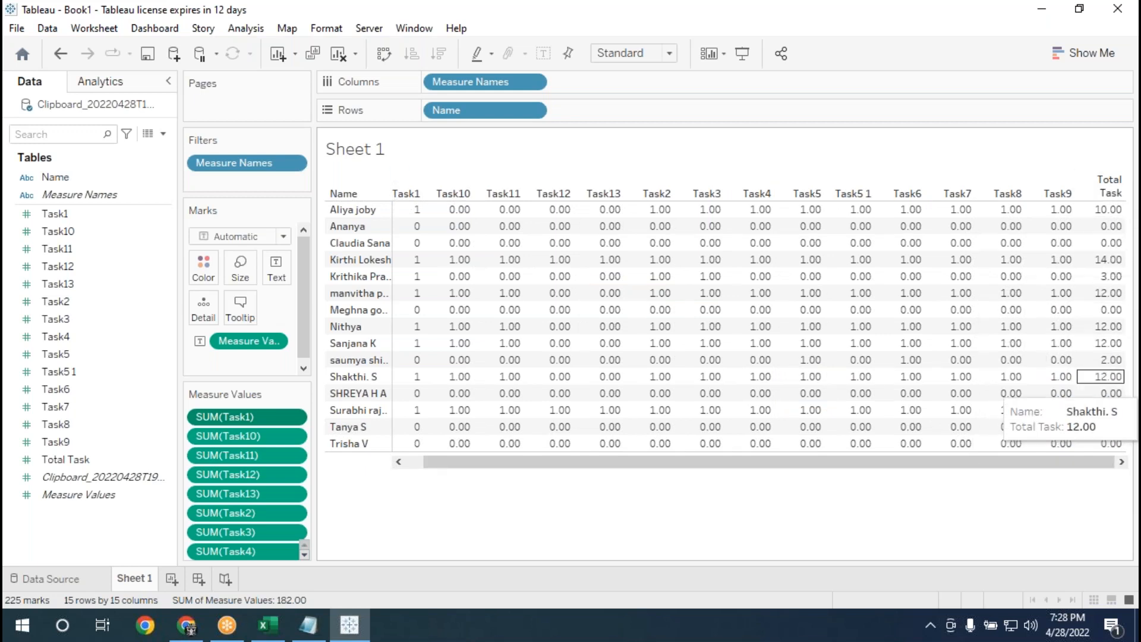
click(172, 579)
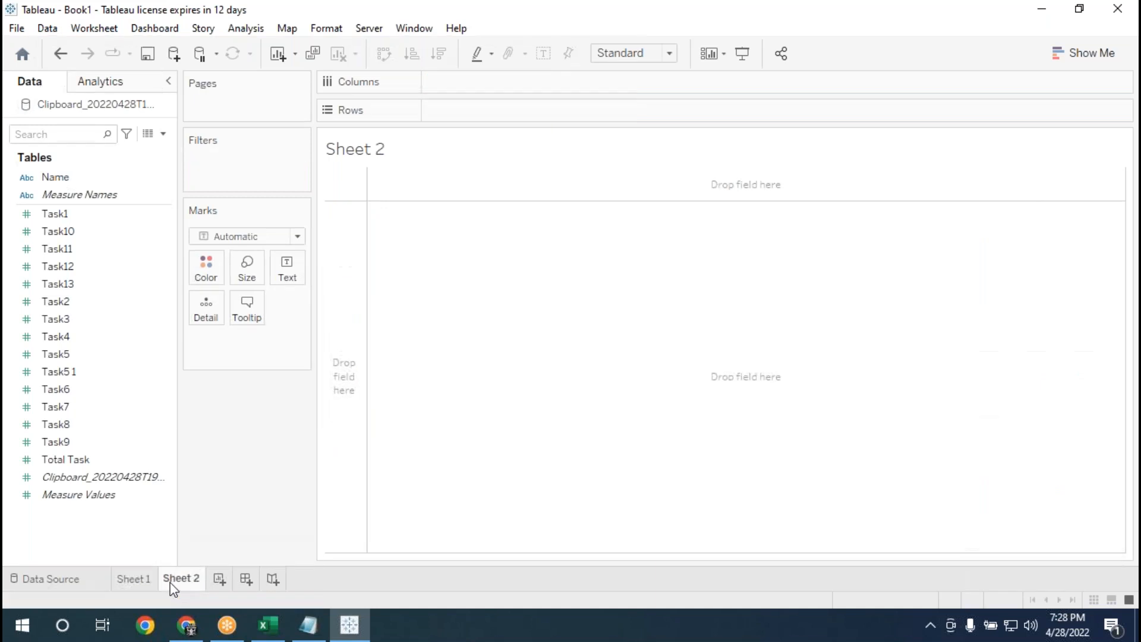
drag(51, 176, 454, 270)
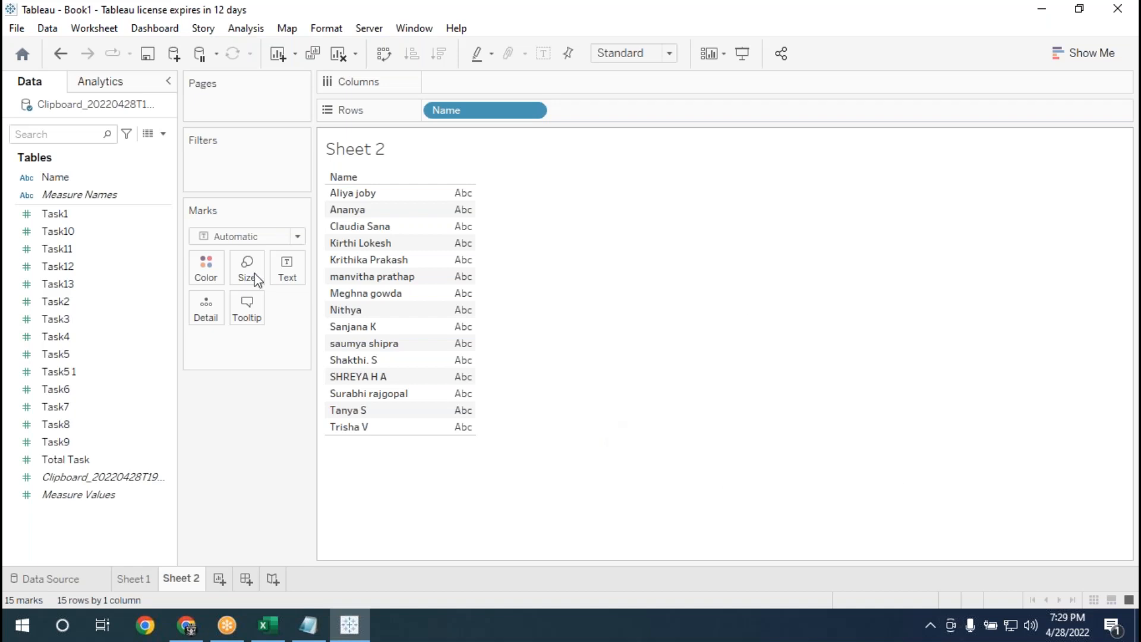
click(85, 462)
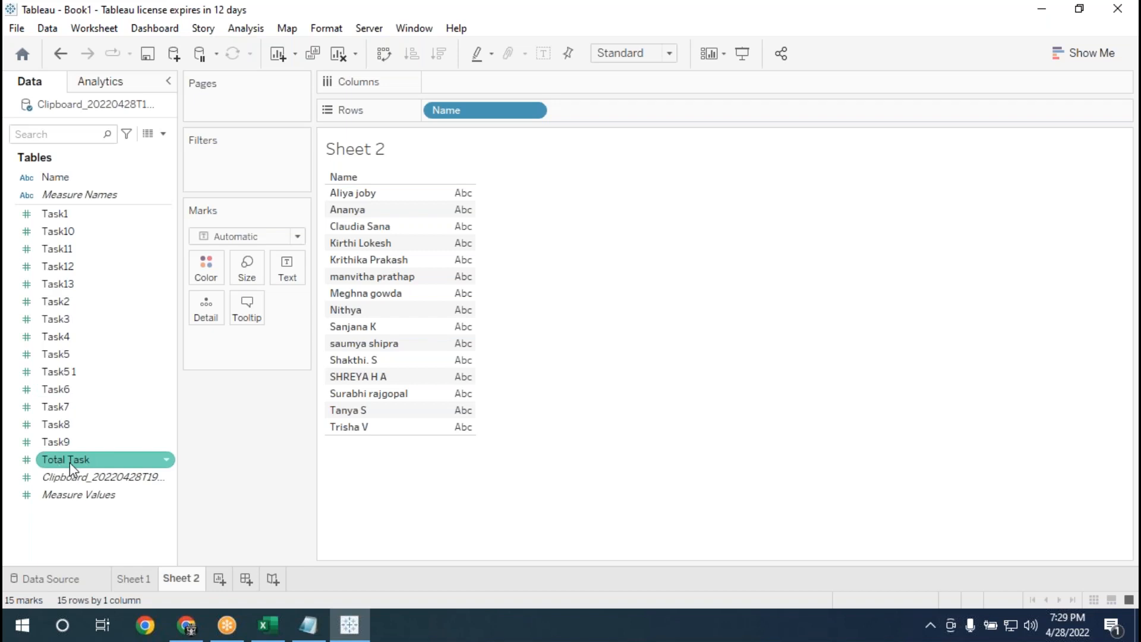
drag(70, 462, 464, 366)
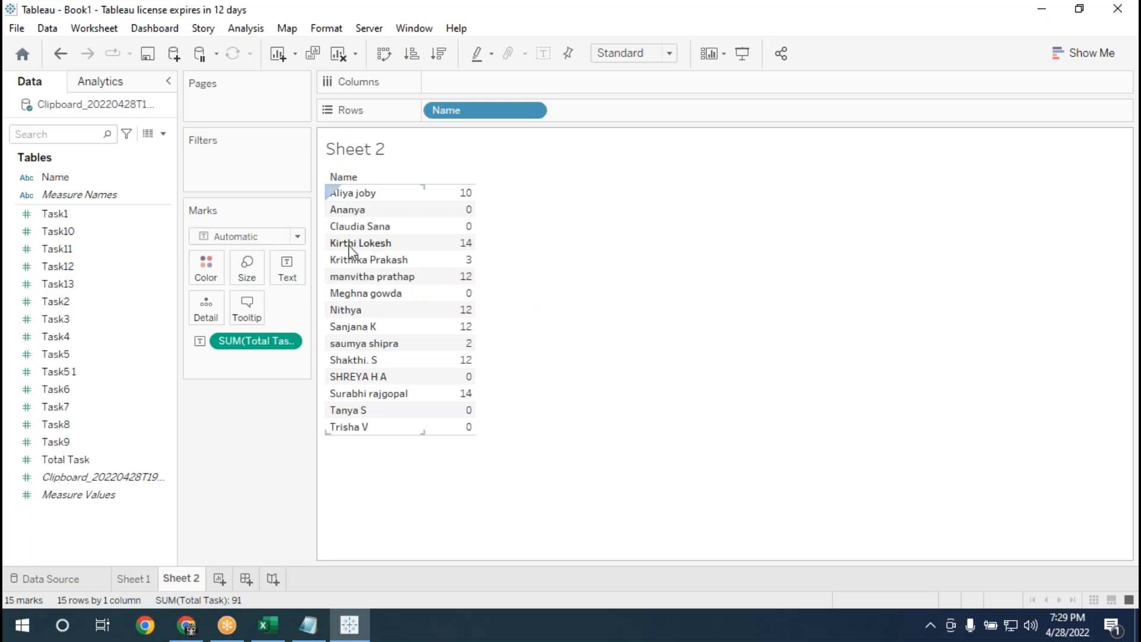
Convert the table to a horizontal bar chart and swap rows and columns to make the bars vertical.
mouse_move(456, 261)
click(1104, 63)
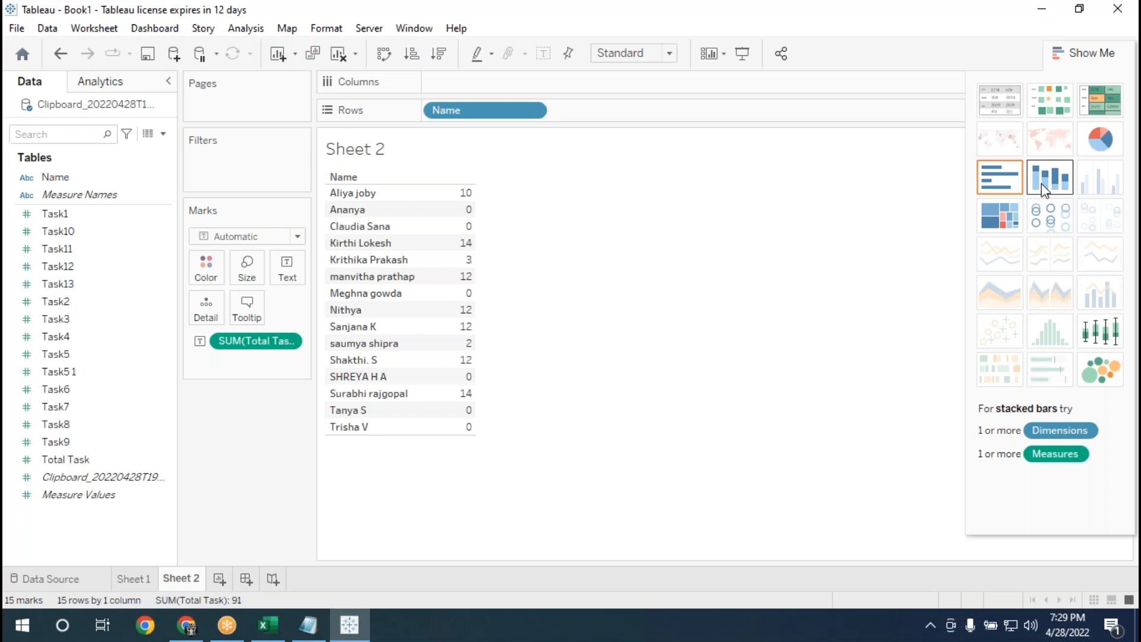
click(1000, 177)
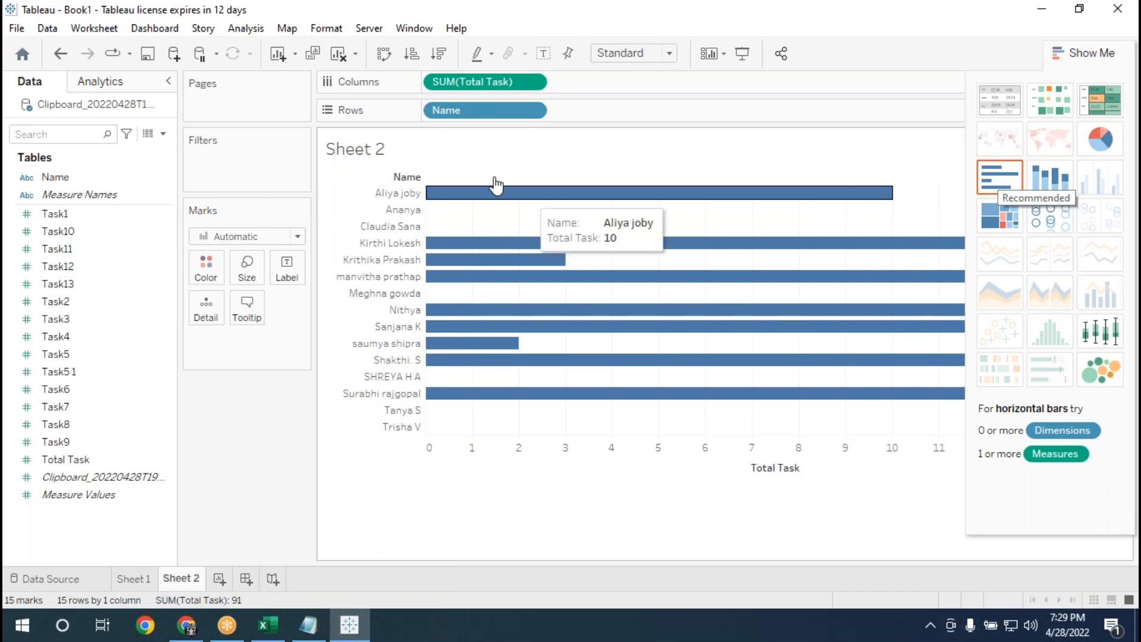
click(384, 55)
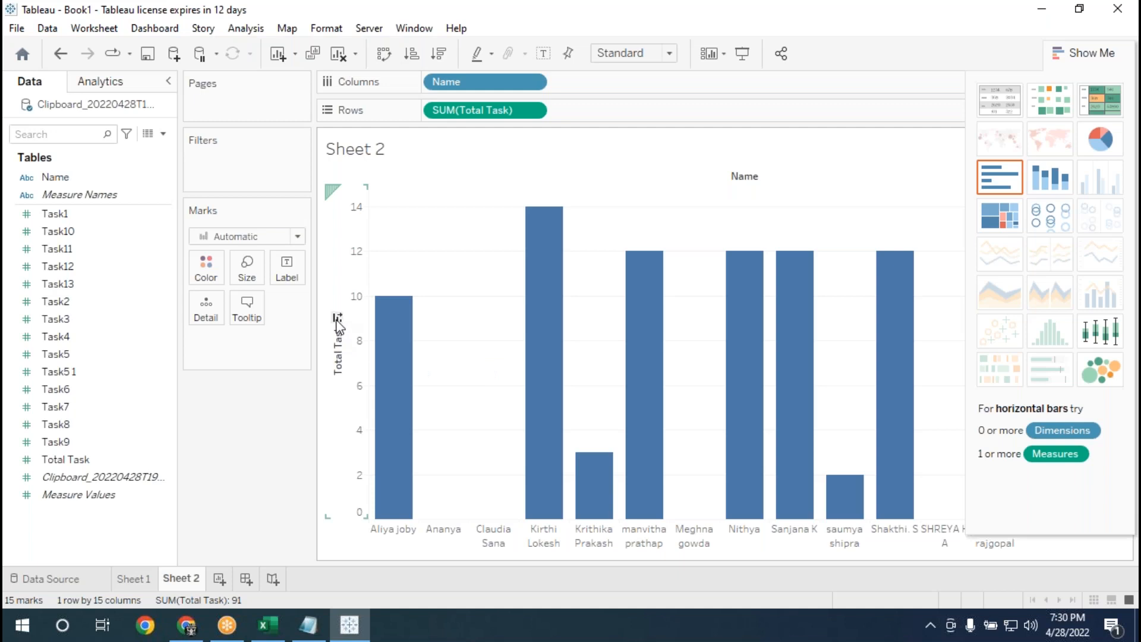
Try the ascending, unsorted and descending orders for the Total Task bars, ending with the names sorted descending.
click(336, 318)
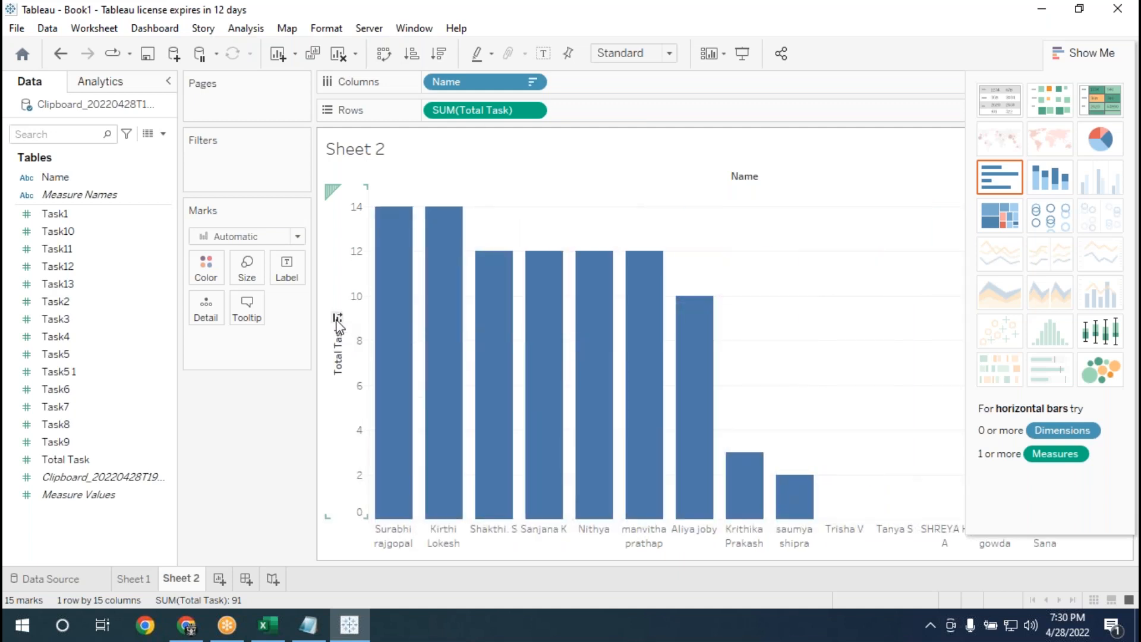
click(337, 318)
click(337, 319)
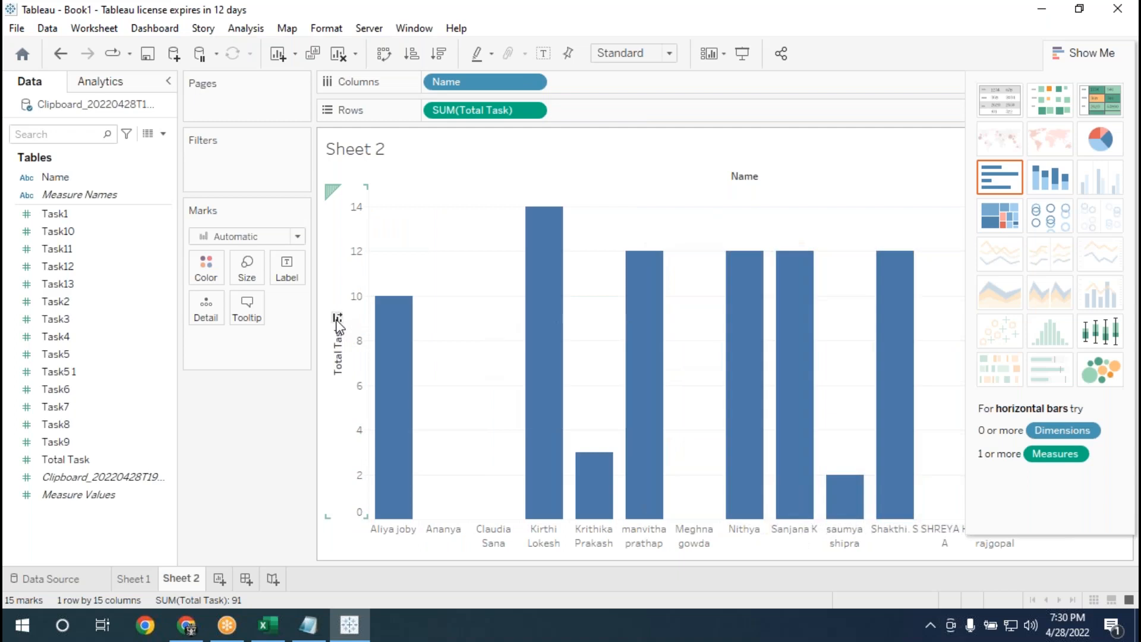
click(413, 61)
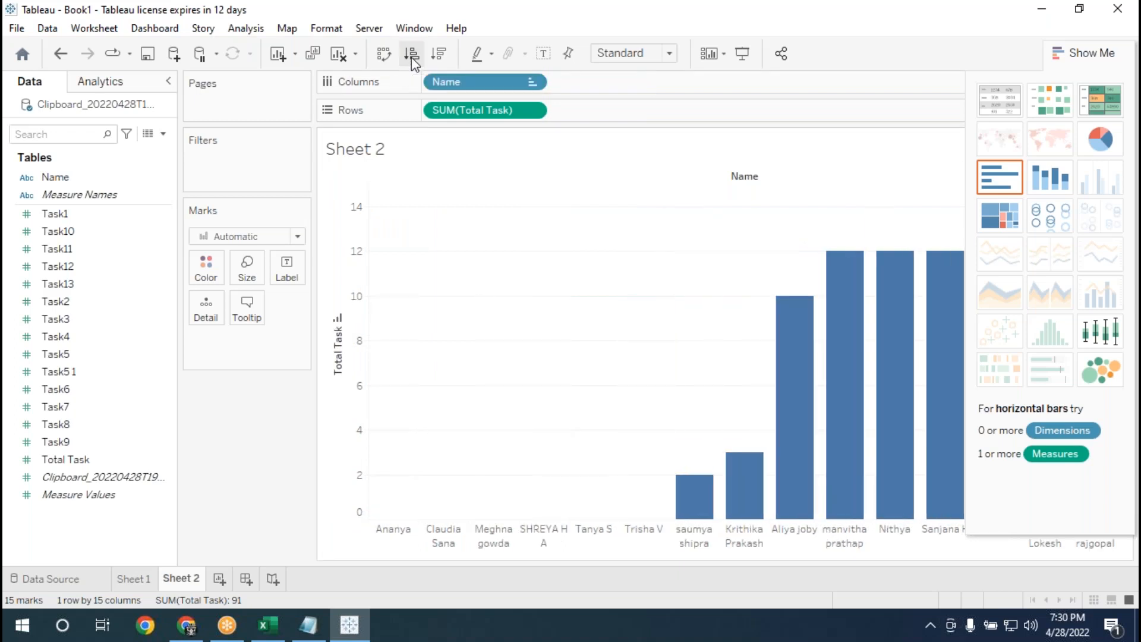
click(438, 54)
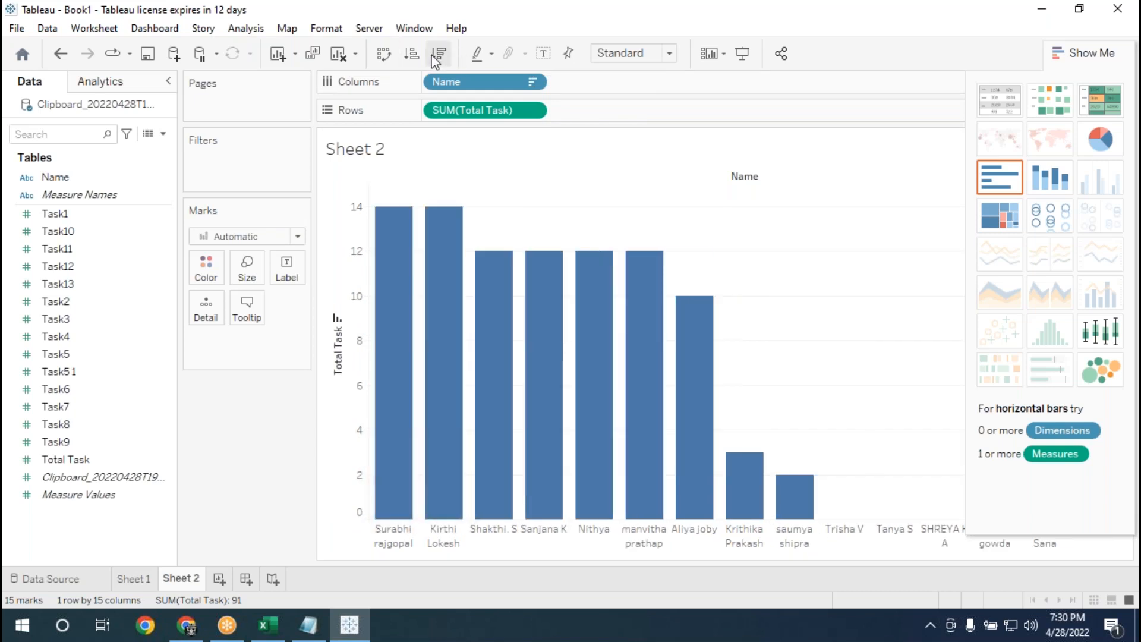
mouse_move(379, 381)
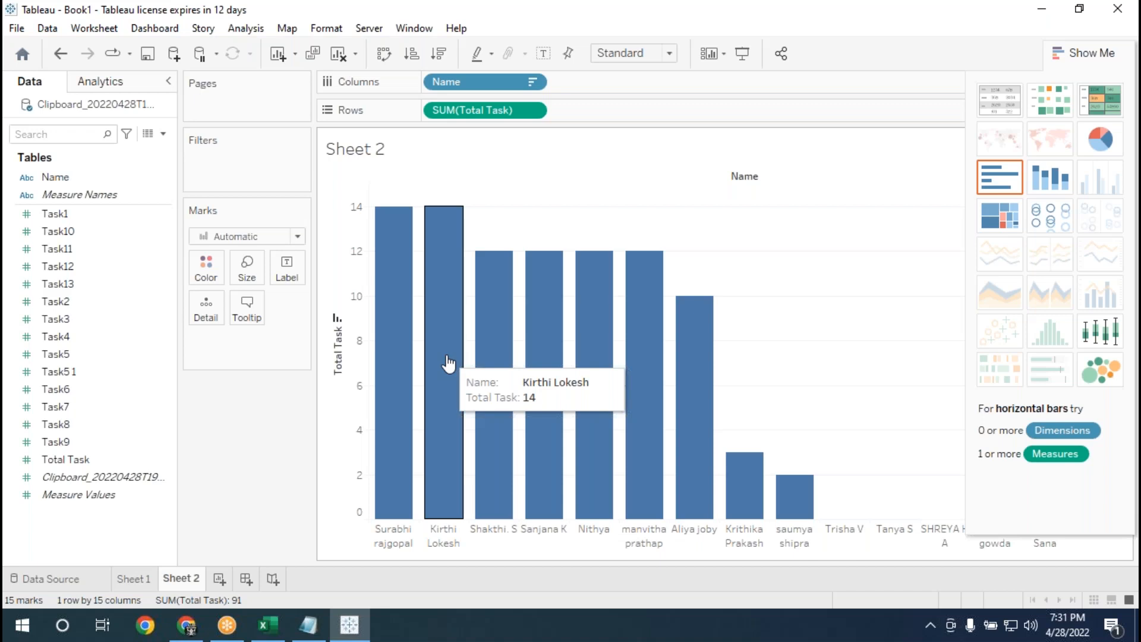
click(337, 319)
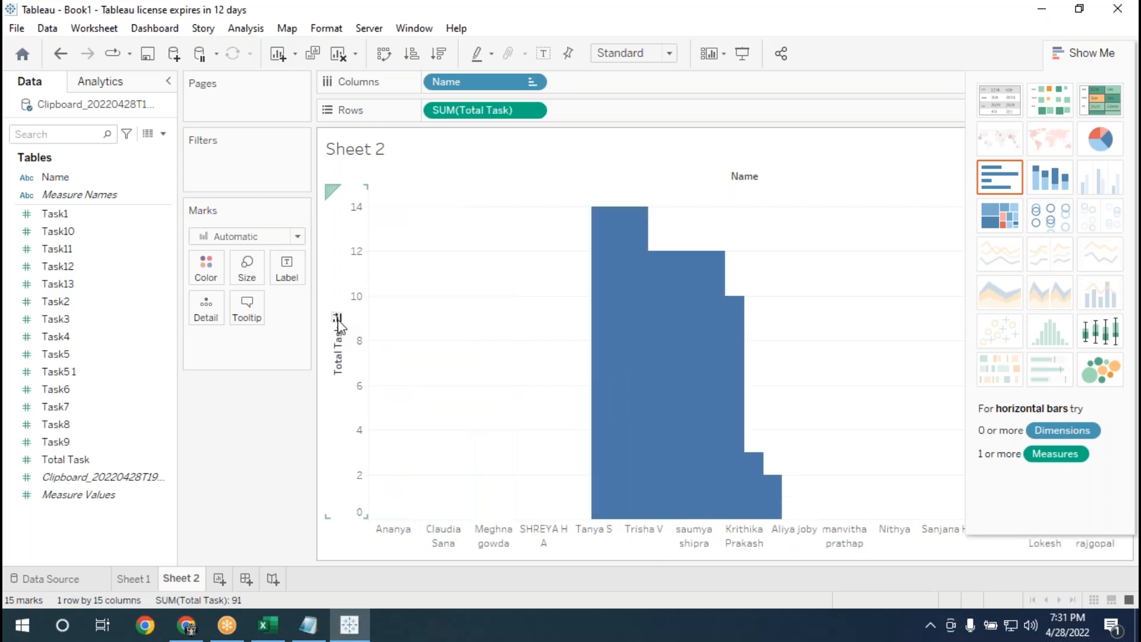
click(337, 318)
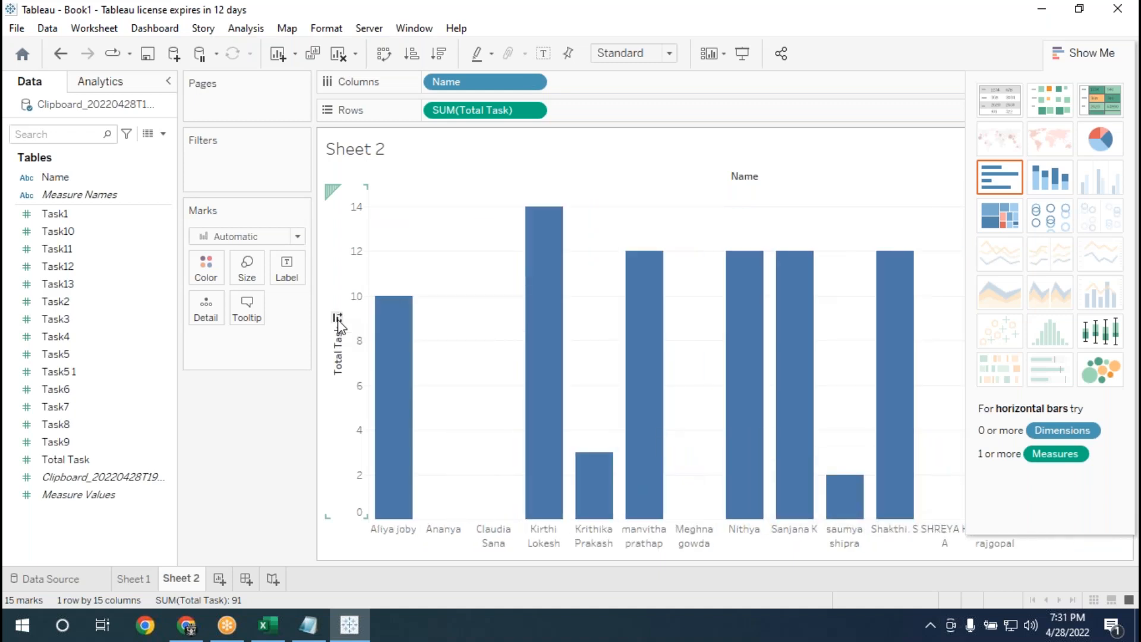
click(338, 319)
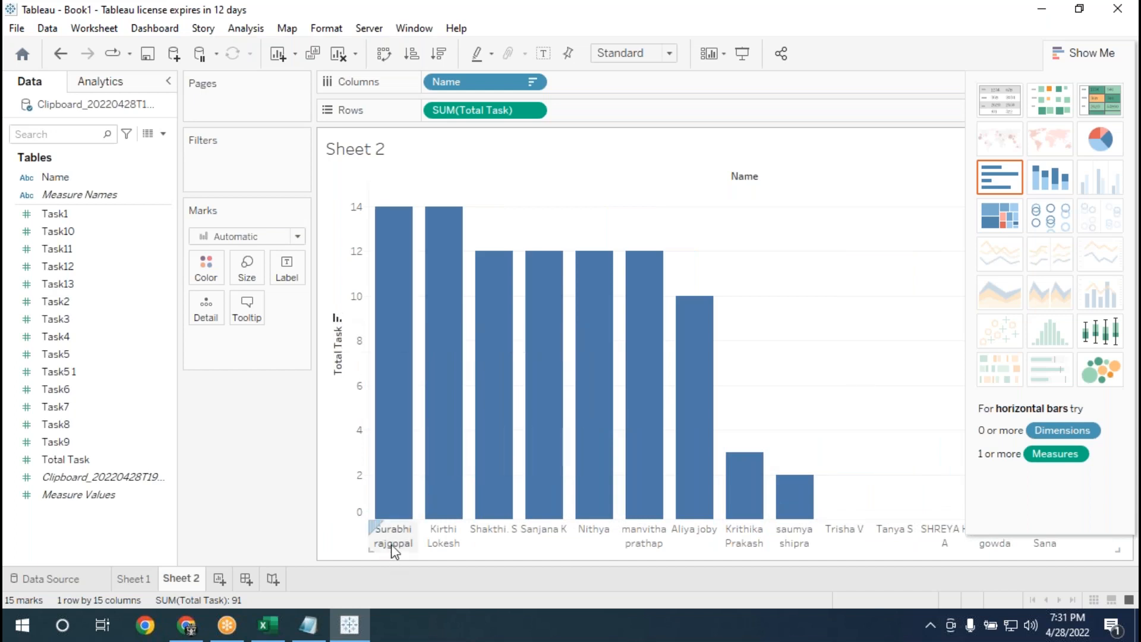
mouse_move(497, 505)
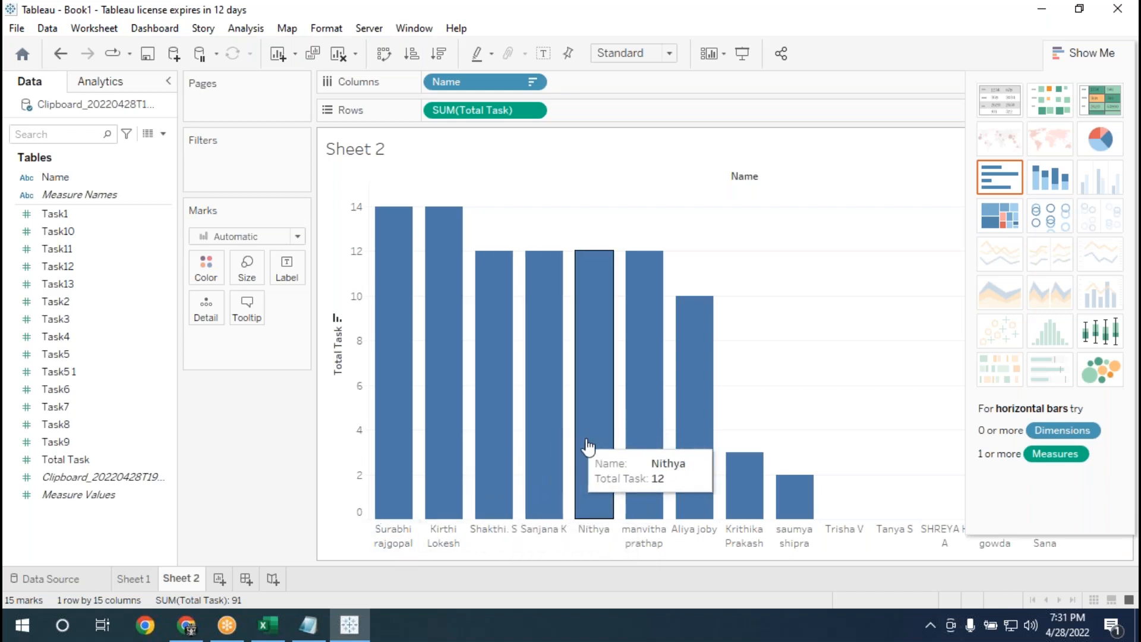
mouse_move(631, 460)
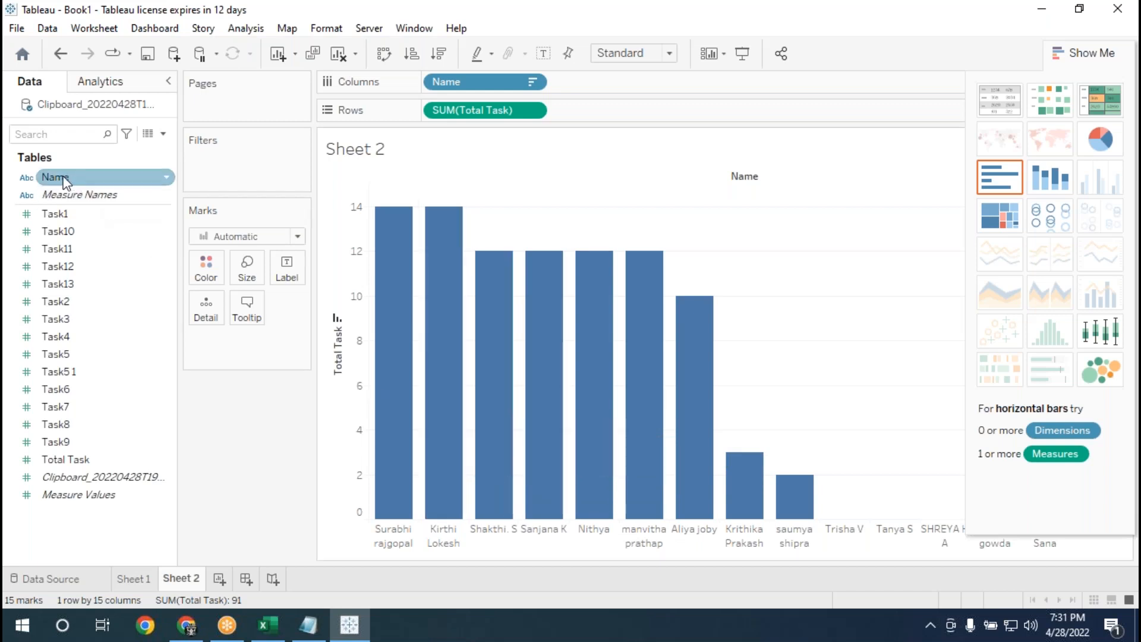
Color the bars by Name and fit the chart to Entire View.
drag(54, 178, 208, 269)
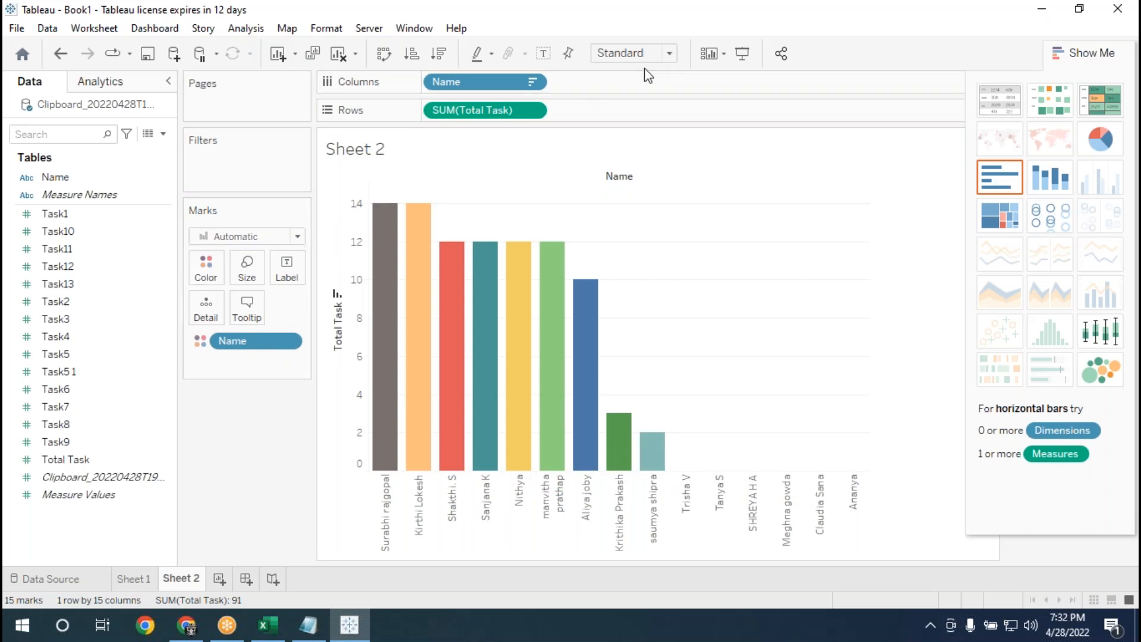
click(673, 57)
click(659, 111)
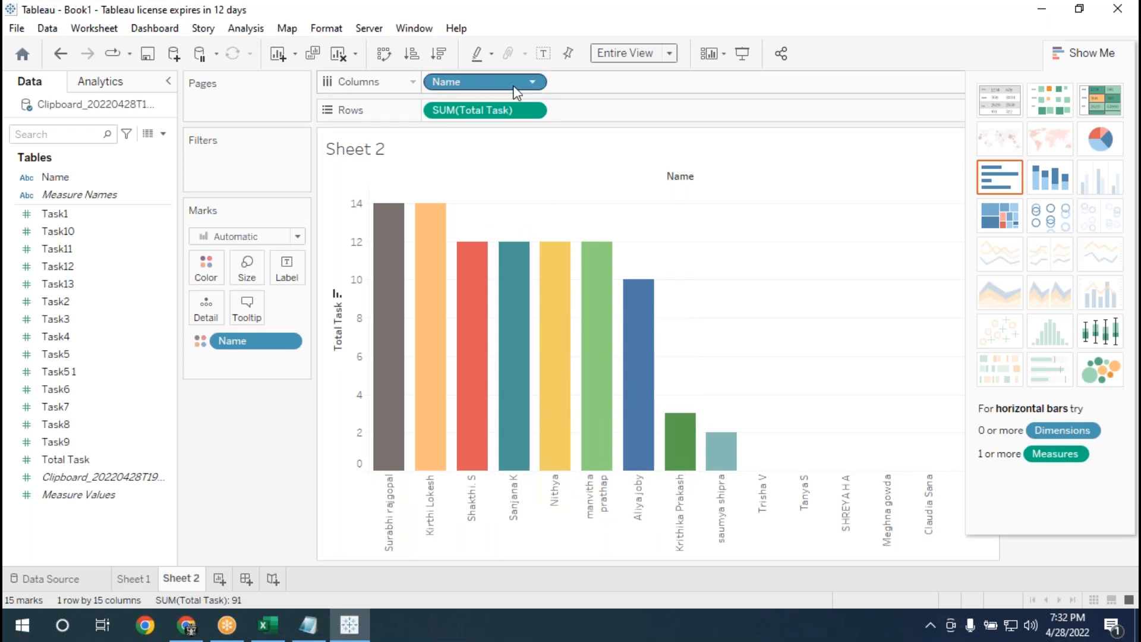
Review the Sort By options for the Name field on Columns, leaving the sort settings as they are.
click(533, 83)
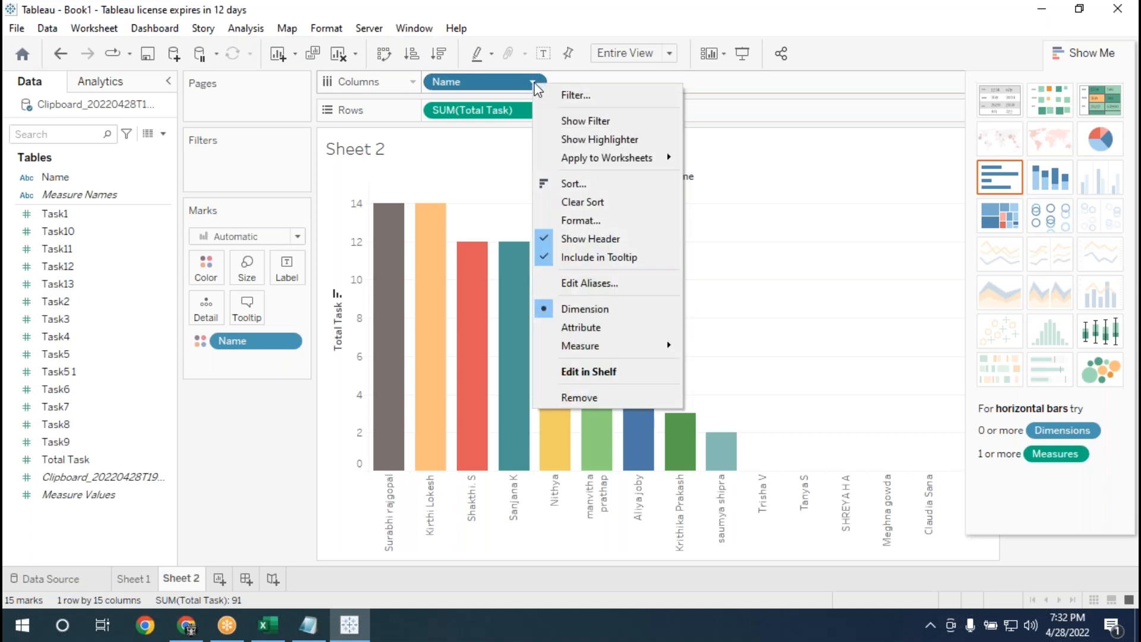
click(593, 183)
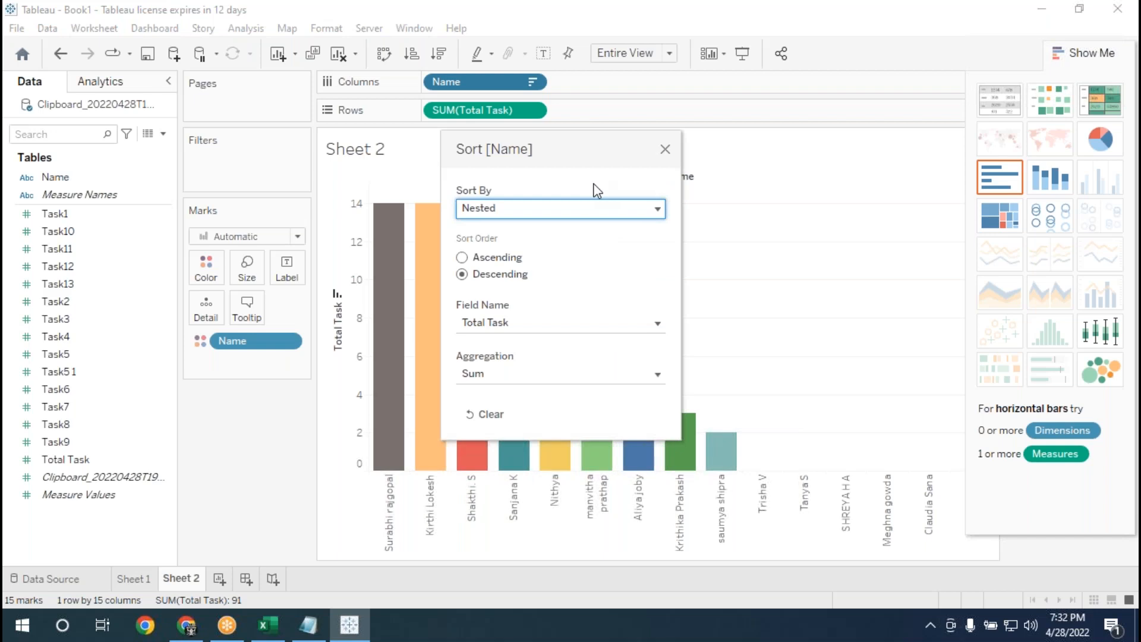
drag(576, 153, 794, 130)
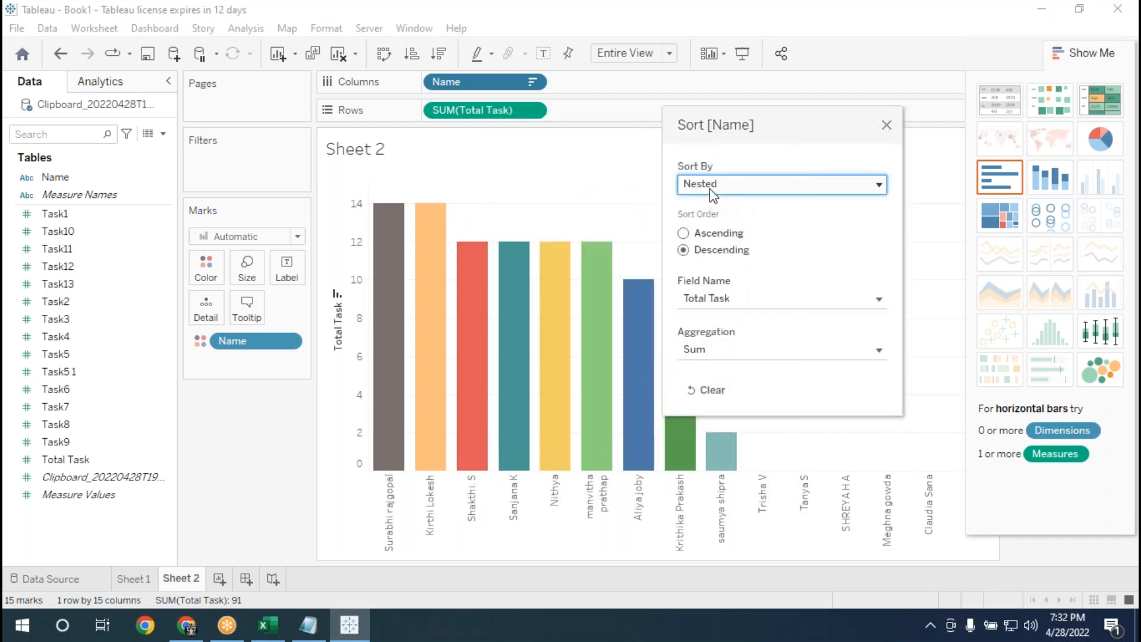
click(807, 191)
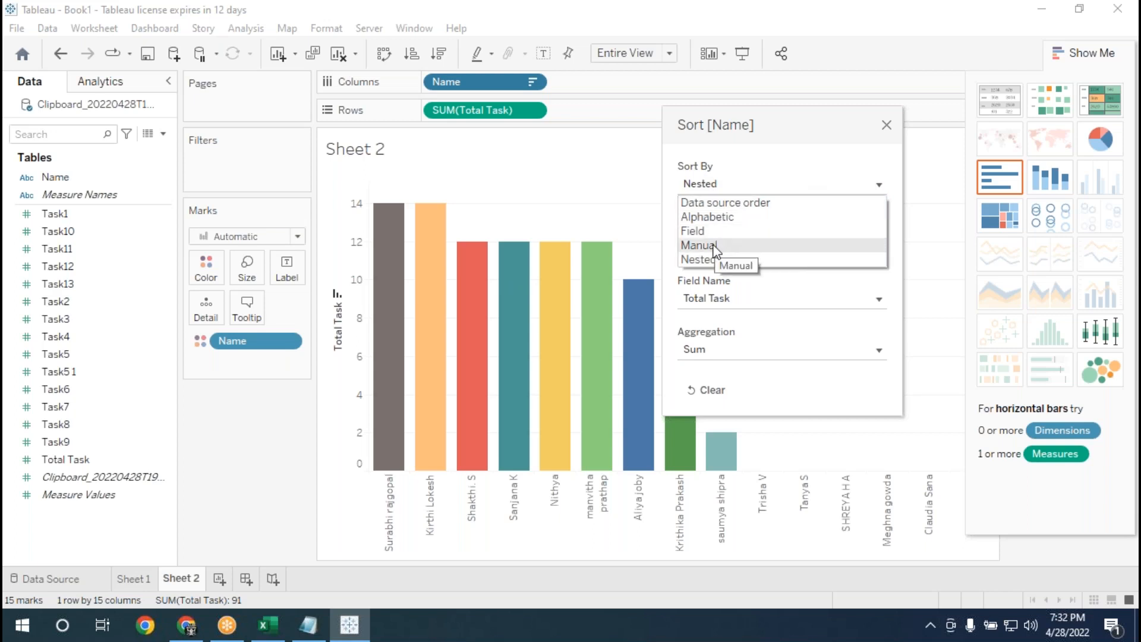
click(886, 124)
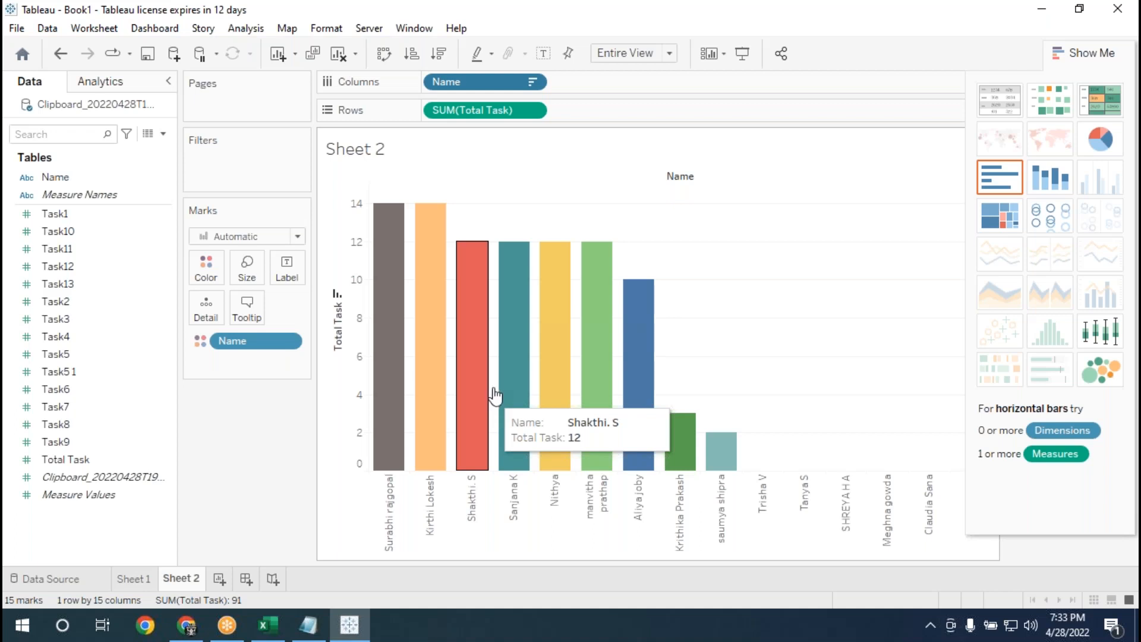
Set the Name field on Columns to be sorted by Manual order, moving the sort dialog aside.
click(532, 83)
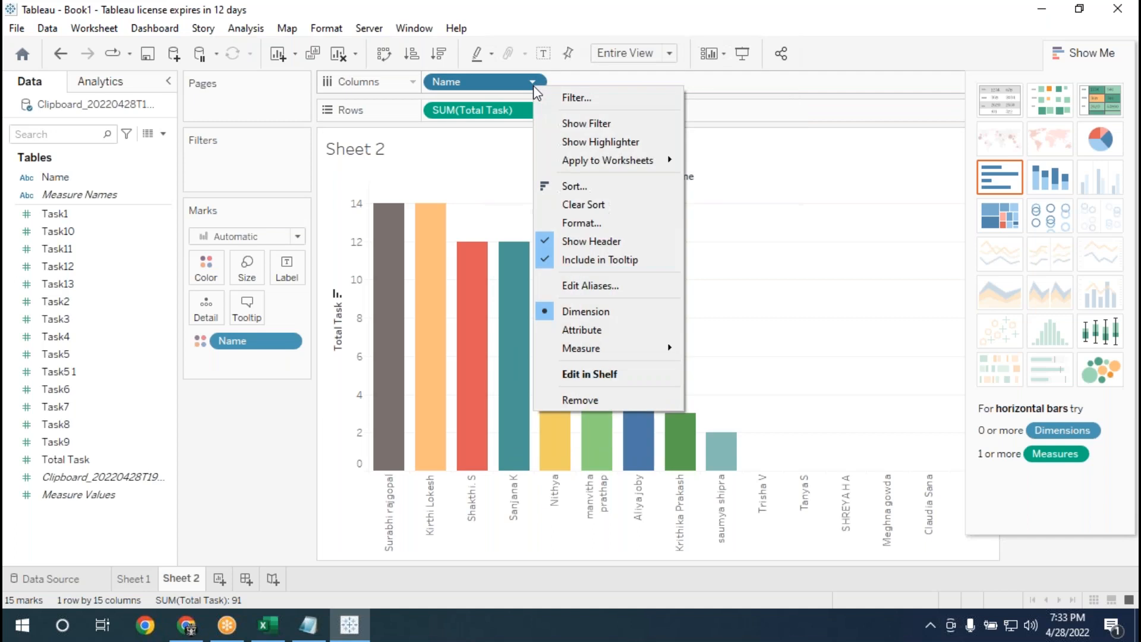
click(579, 185)
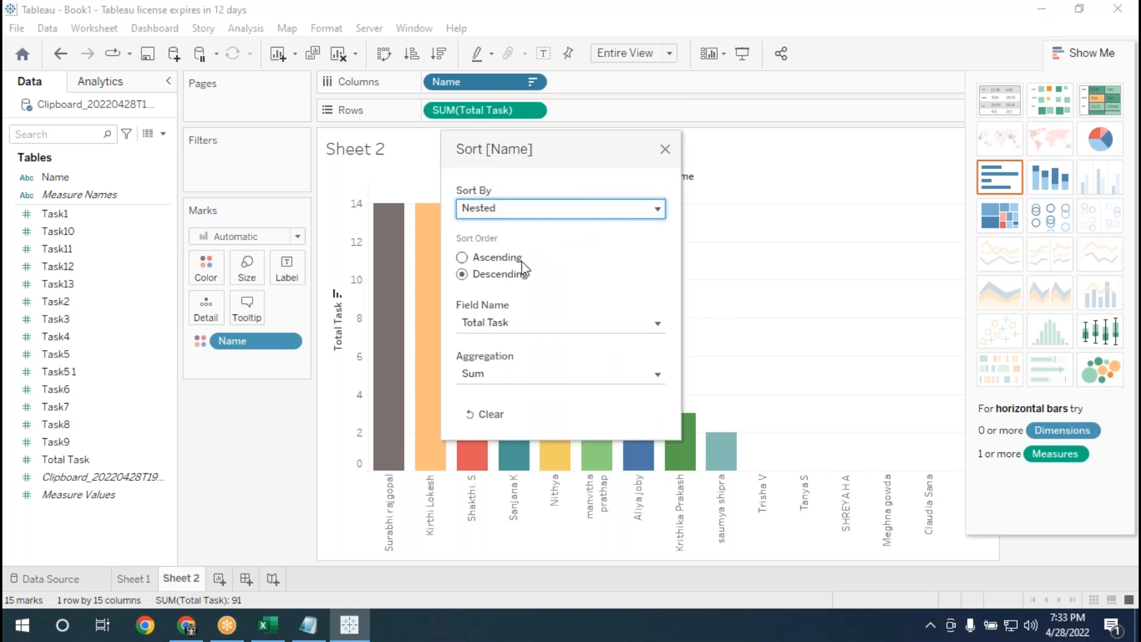
click(541, 212)
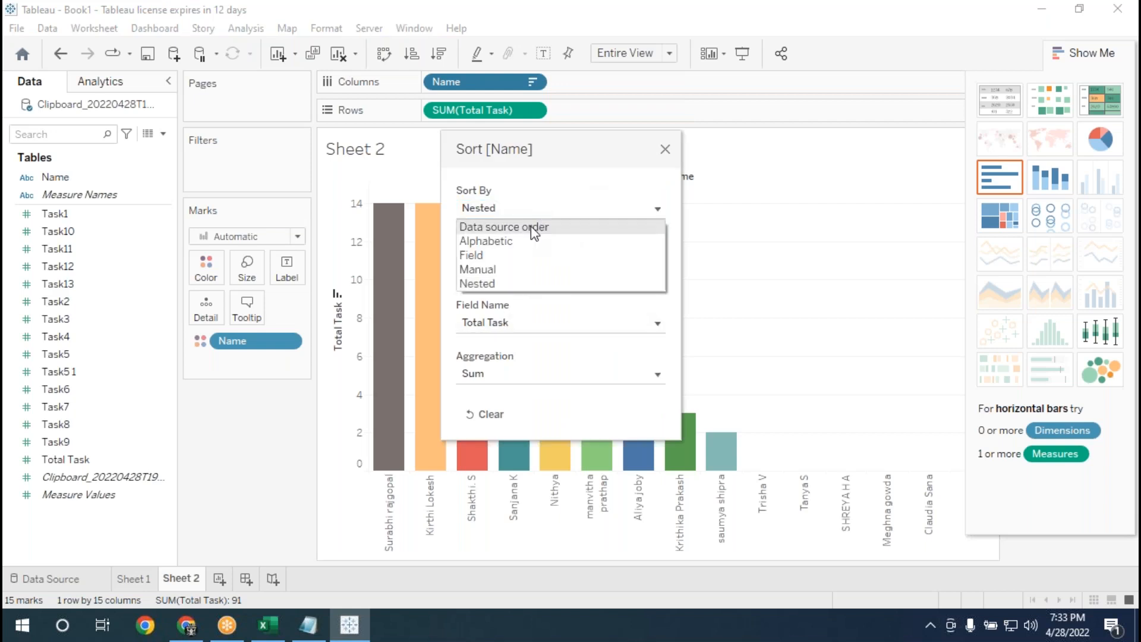
click(504, 270)
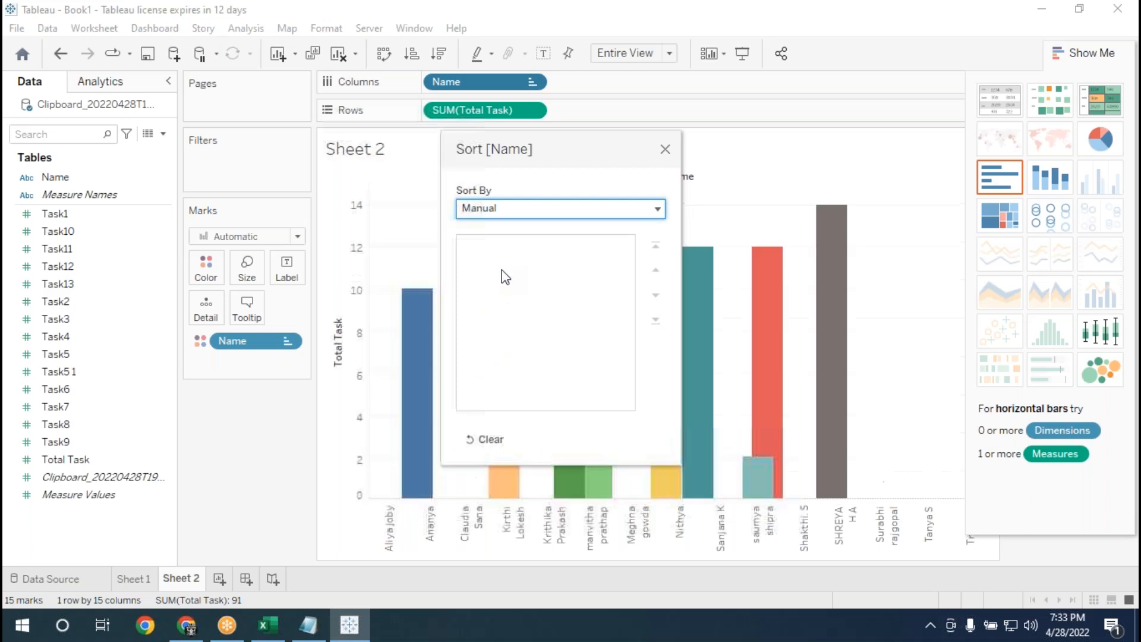
drag(550, 155, 669, 64)
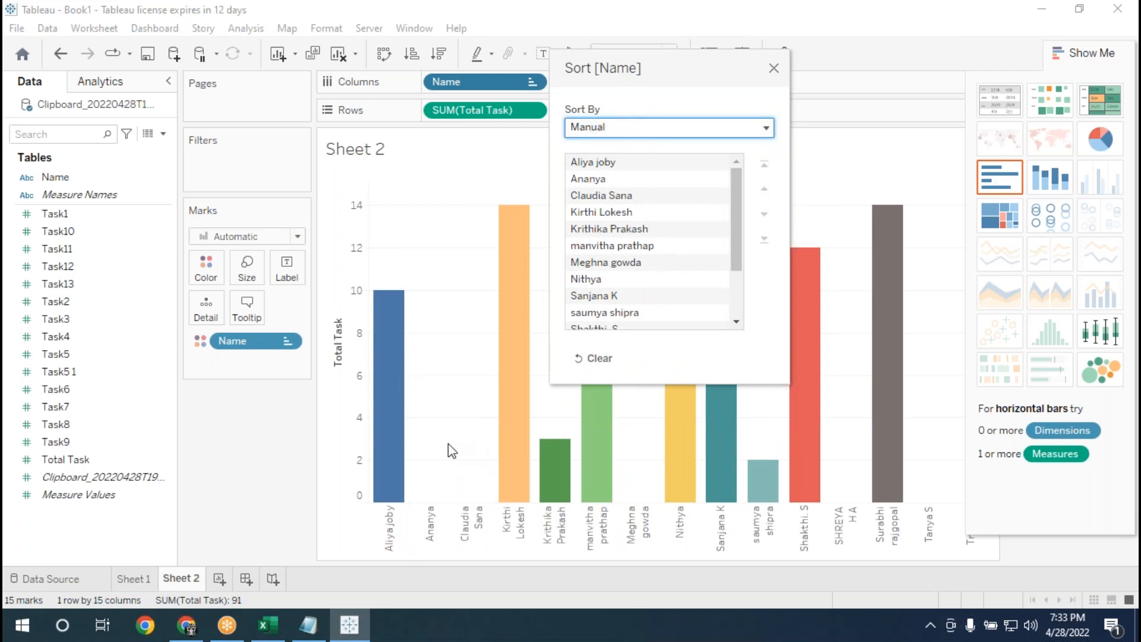
Move the orange bar's name from fourth to first place in the manual sort order.
mouse_move(739, 226)
mouse_down()
mouse_move(744, 302)
mouse_move(741, 237)
mouse_up()
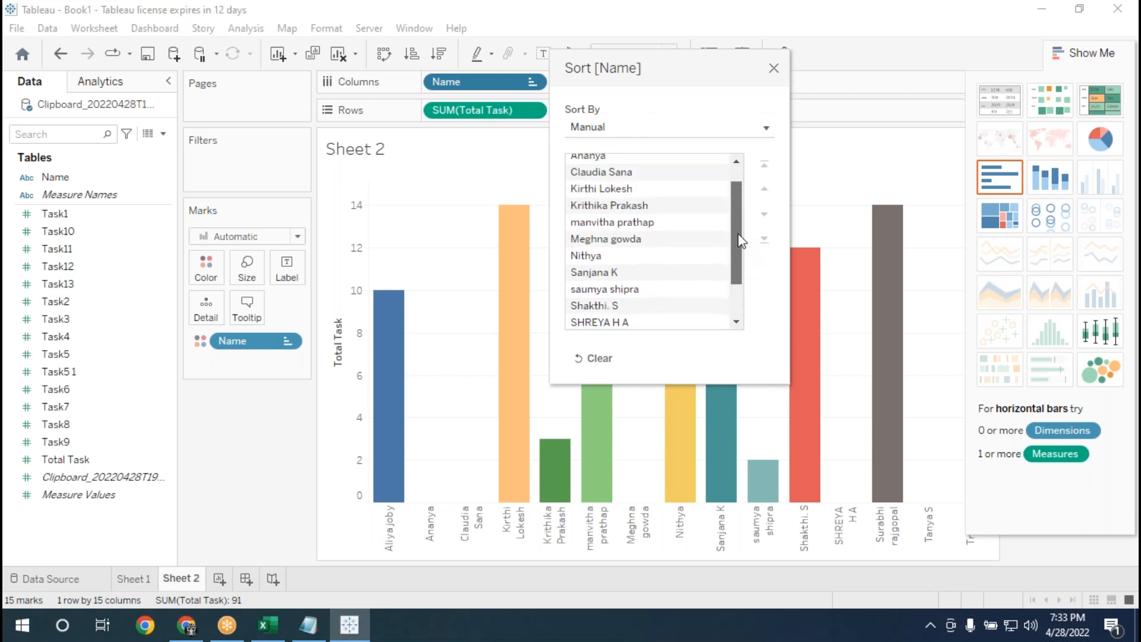
click(617, 189)
scroll(742, 254, up, 1)
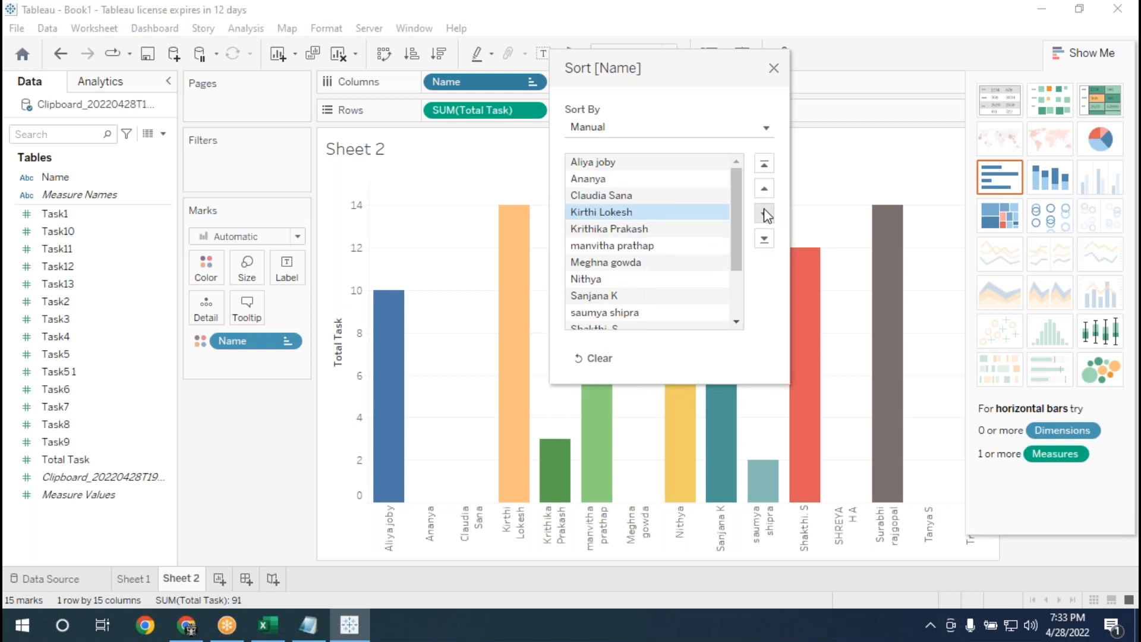
click(765, 189)
click(765, 189)
click(765, 189)
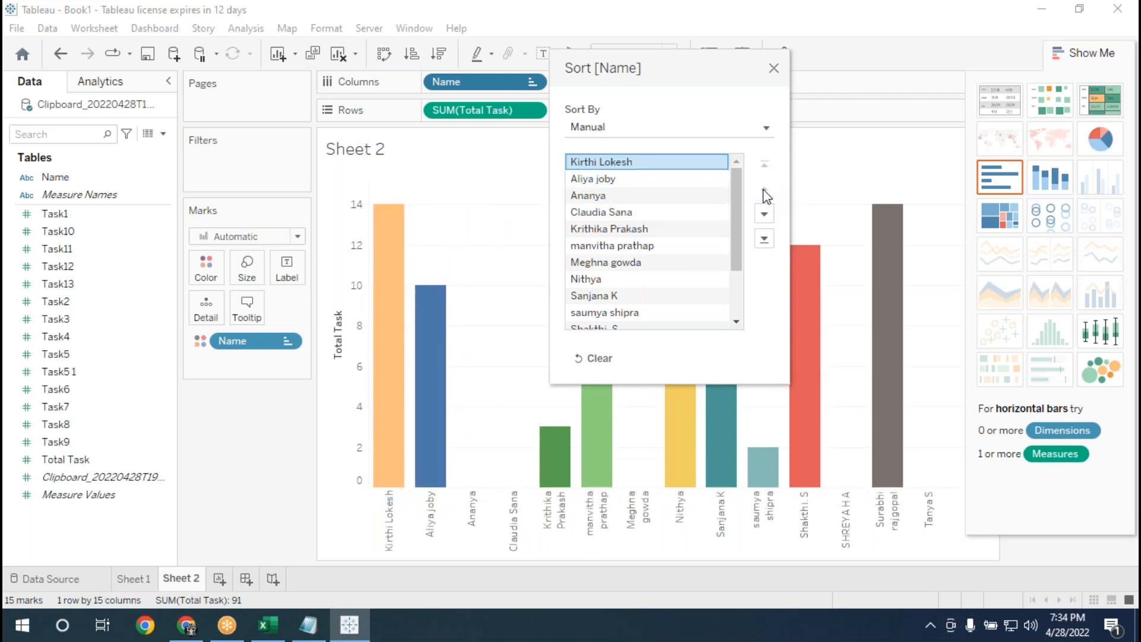
Move the gray bar's name to the top of the manual order, and put the orange bar's name back above it.
drag(733, 237, 737, 297)
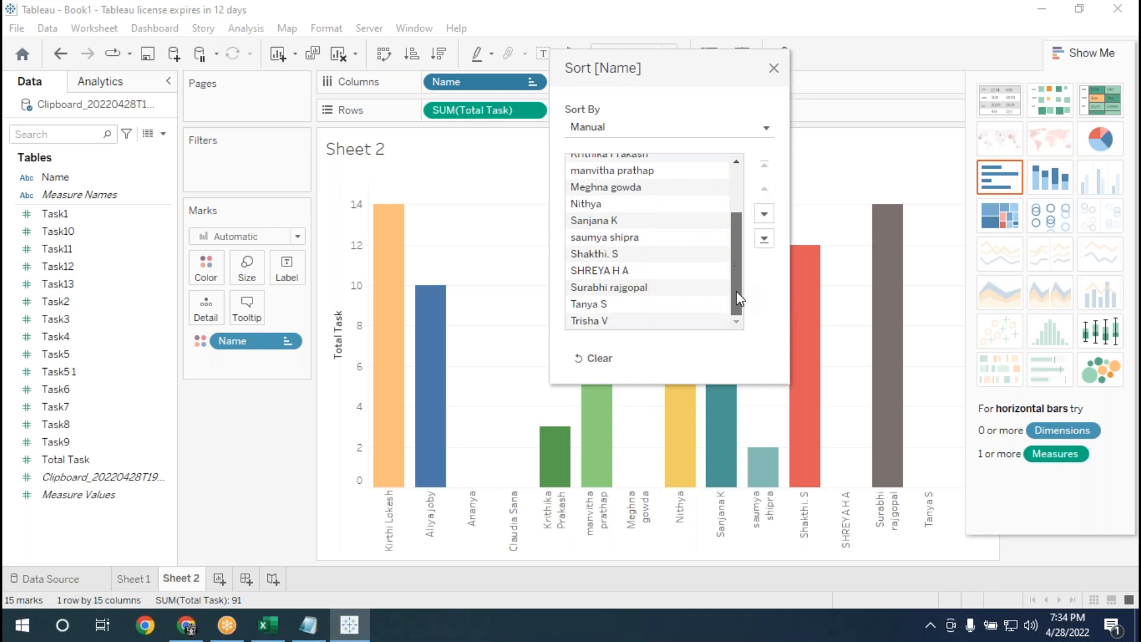
click(663, 290)
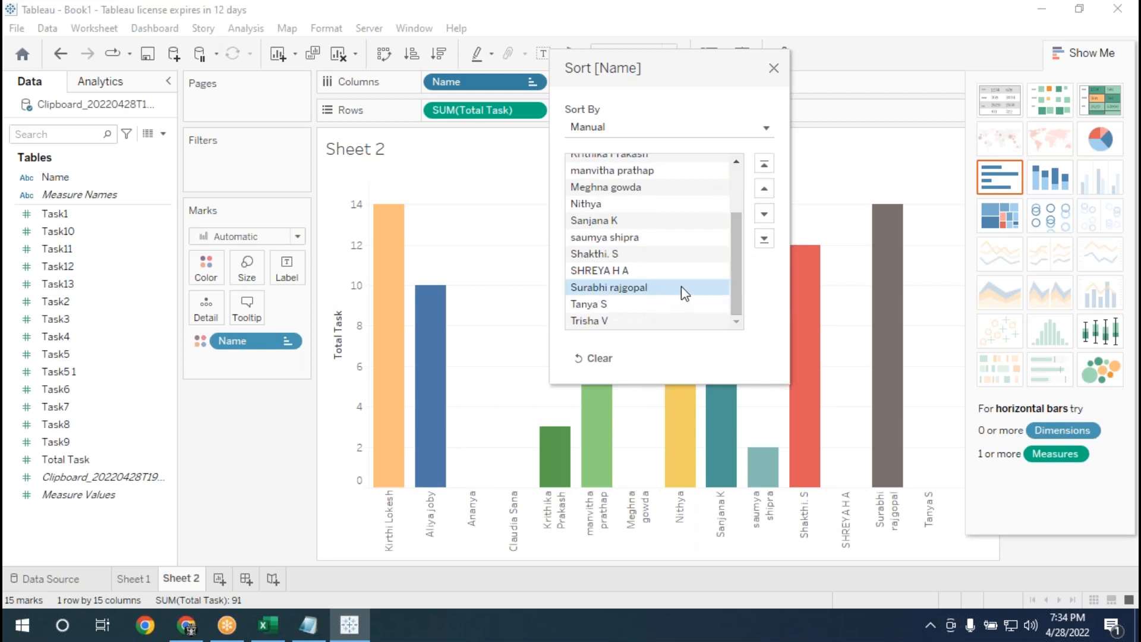
click(764, 188)
click(765, 189)
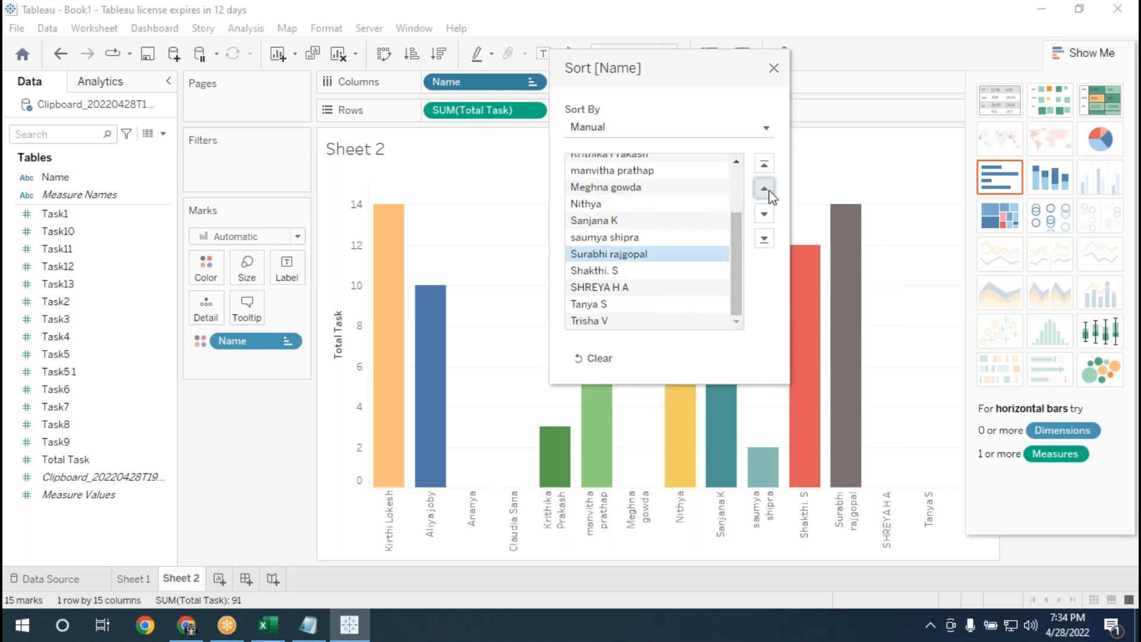
click(765, 189)
click(764, 188)
click(765, 189)
click(765, 189)
click(765, 188)
click(765, 188)
click(764, 189)
click(765, 189)
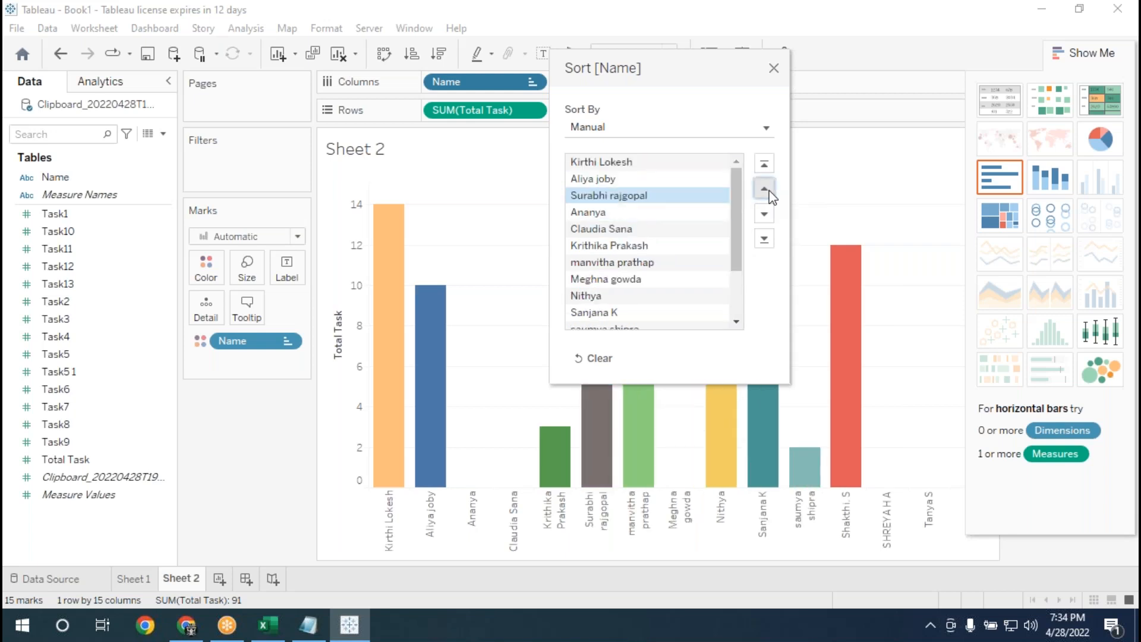
click(765, 189)
click(765, 189)
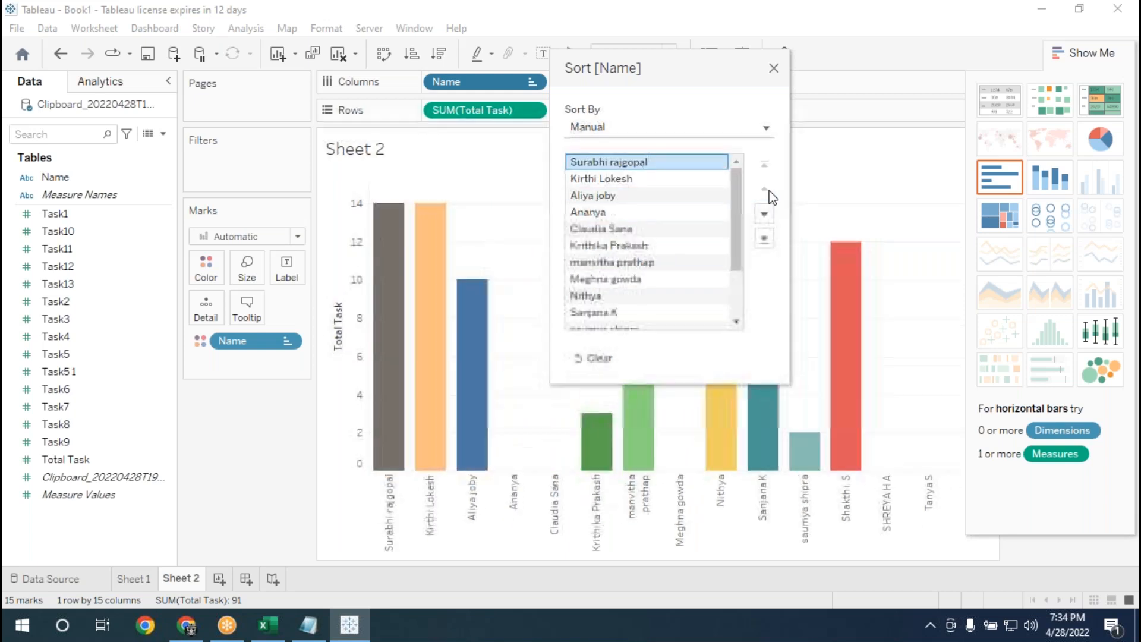
click(631, 182)
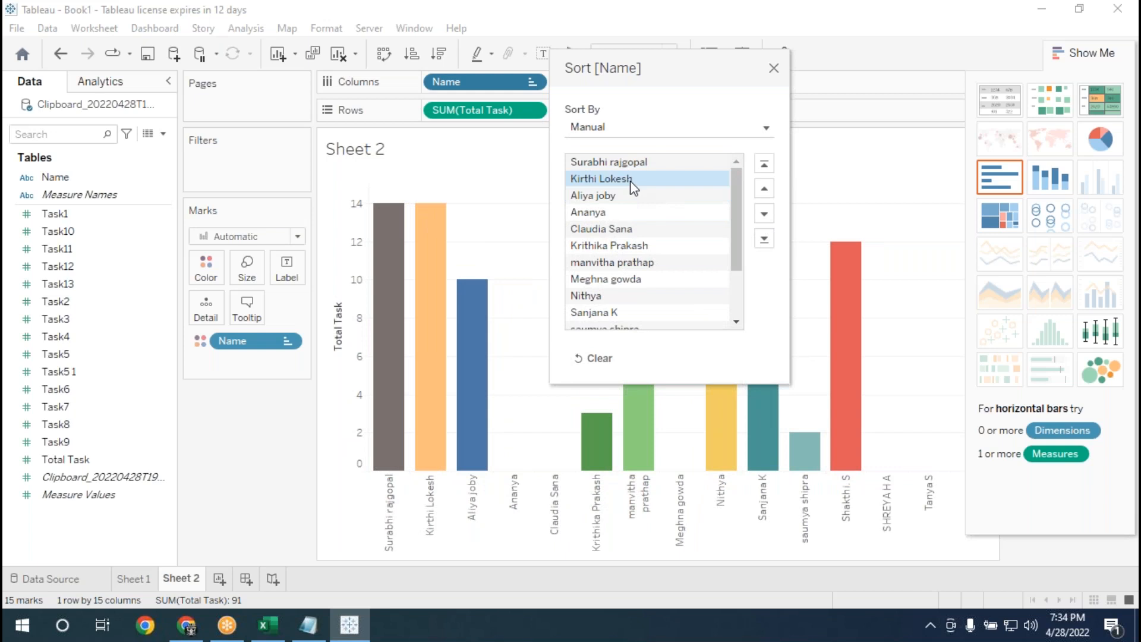
click(766, 190)
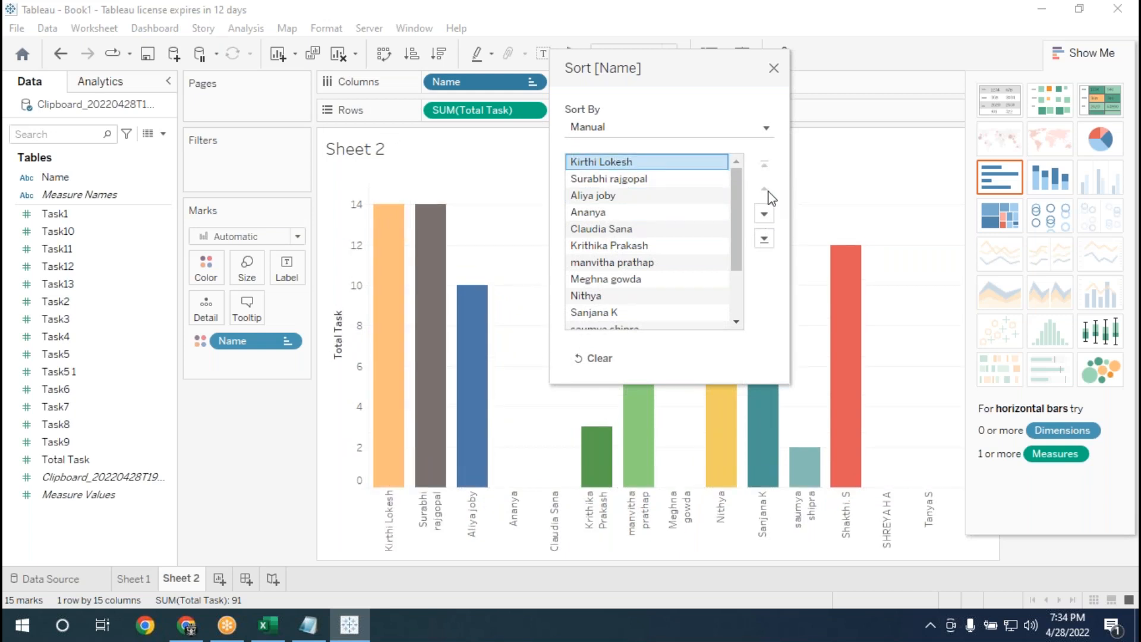
Move the yellow bar's name up to third place in the manual order, directly after the gray bar's name.
drag(739, 231, 744, 289)
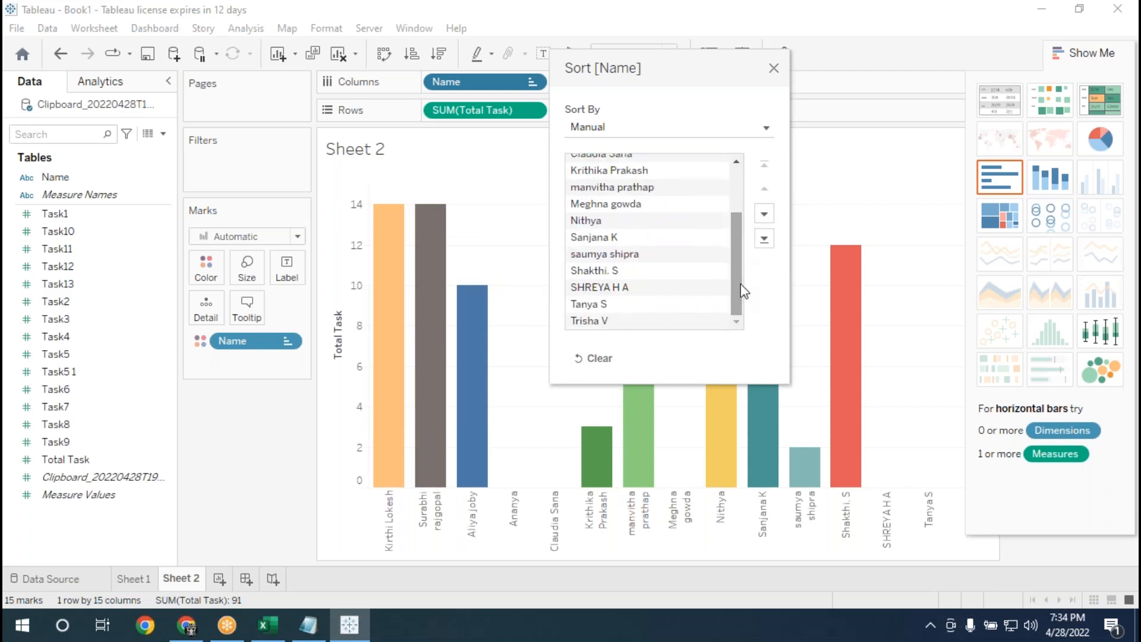
click(620, 226)
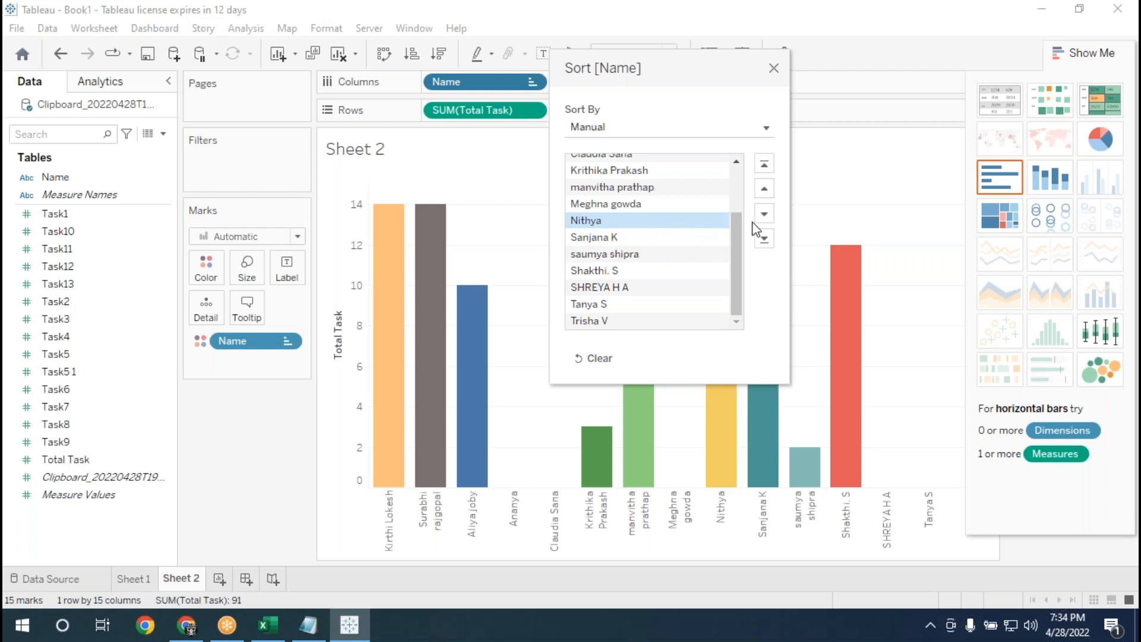
click(767, 196)
click(767, 196)
click(767, 197)
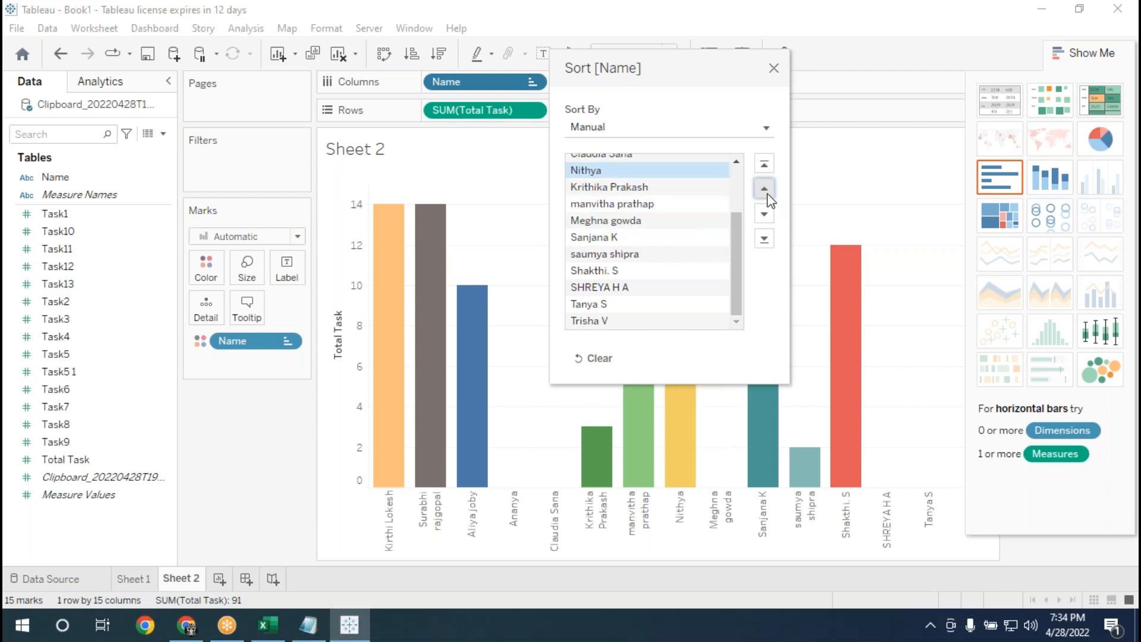
click(767, 194)
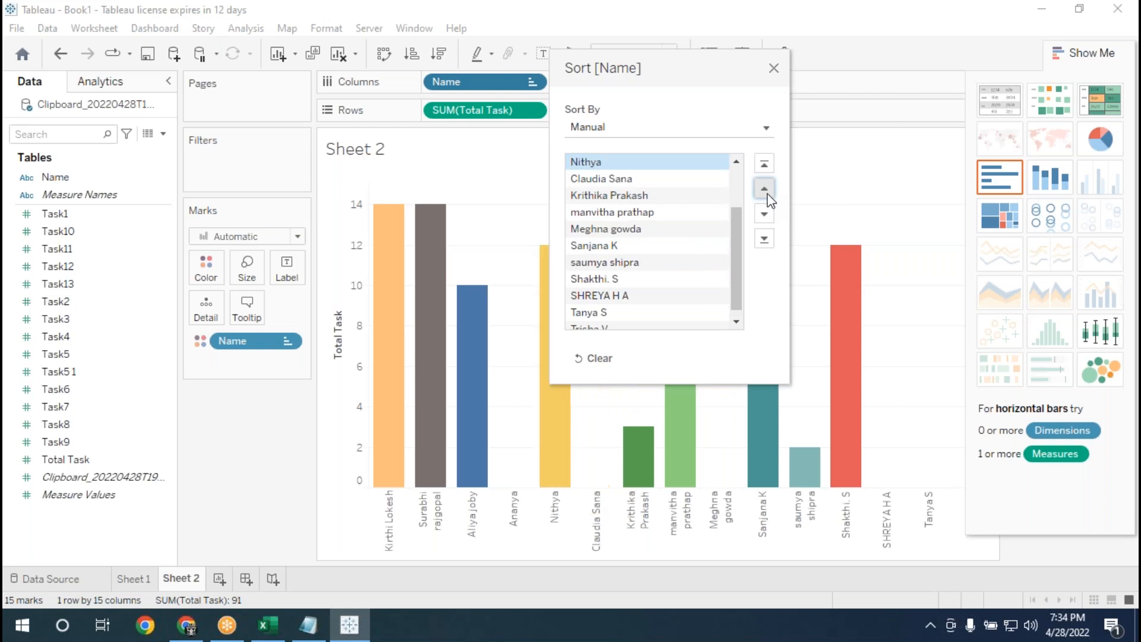
click(767, 197)
click(767, 197)
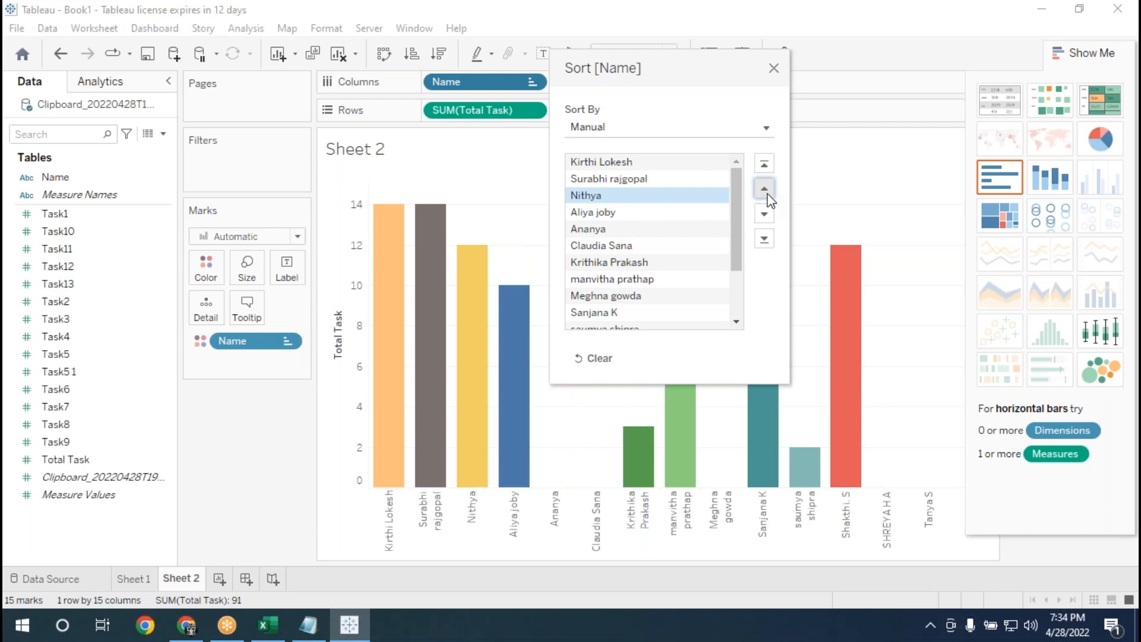
Move the light green bar's name up to fourth place in the manual order, directly after the yellow bar's name.
click(635, 278)
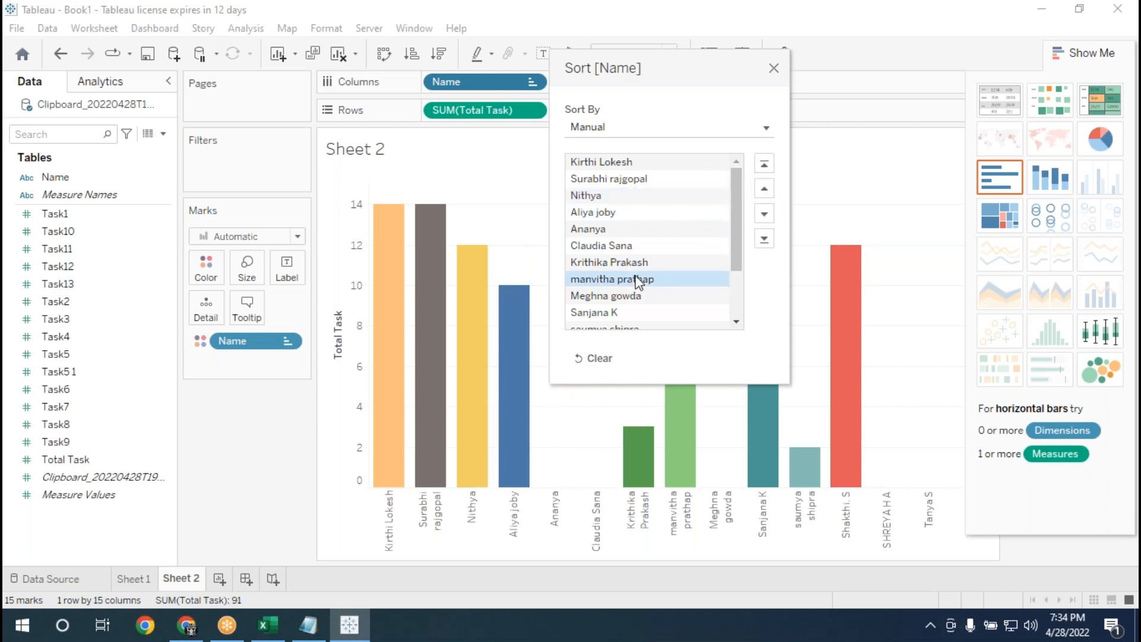
click(767, 196)
click(767, 196)
click(767, 197)
click(765, 190)
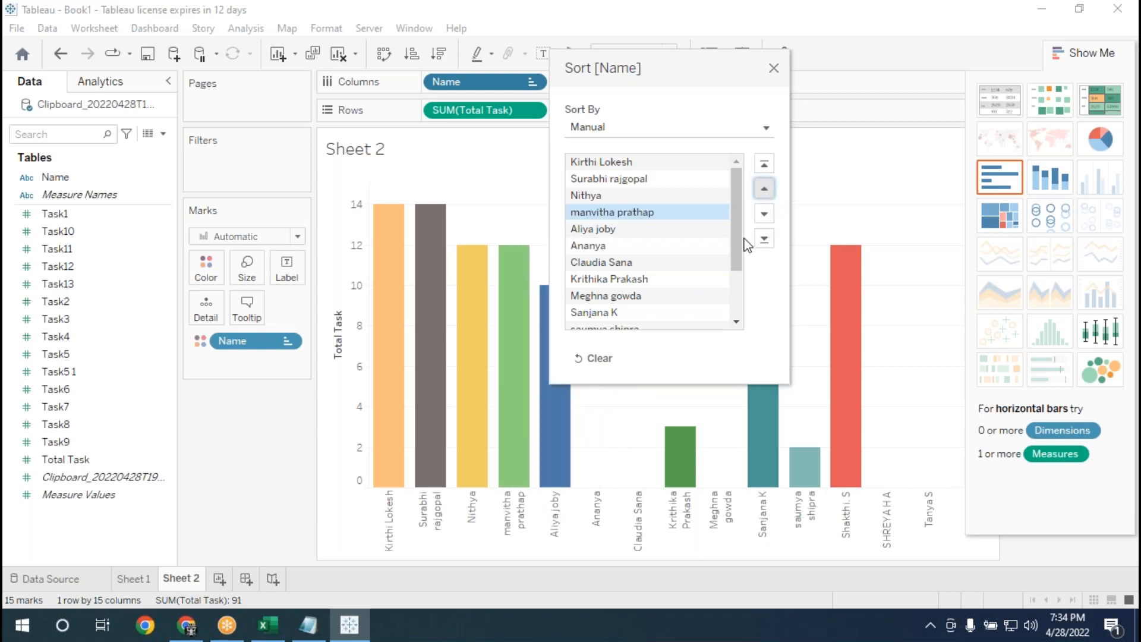
Move the red bar's name up to fifth place in the manual order, directly after the light green bar's name.
drag(736, 233, 740, 284)
click(619, 271)
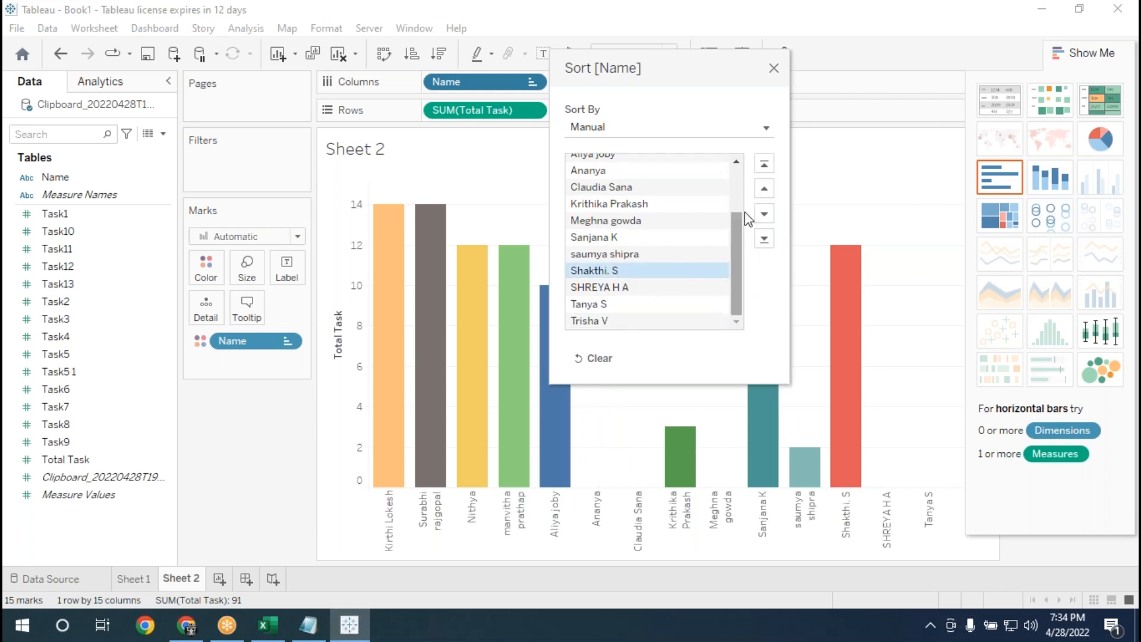
click(765, 189)
click(765, 189)
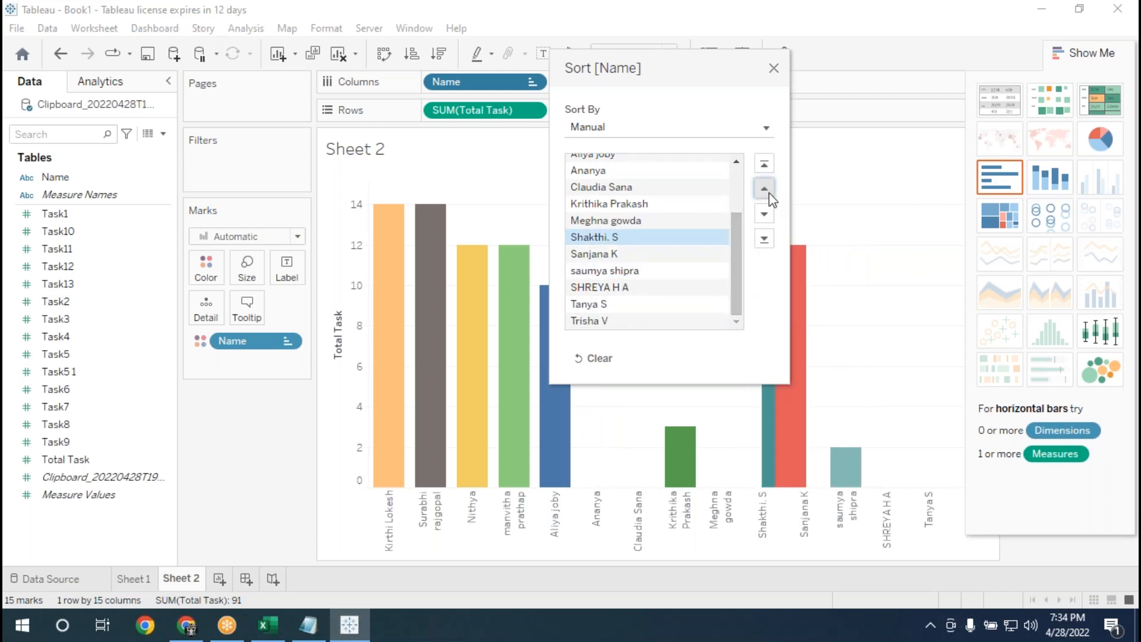
click(765, 189)
click(765, 188)
click(764, 189)
click(764, 189)
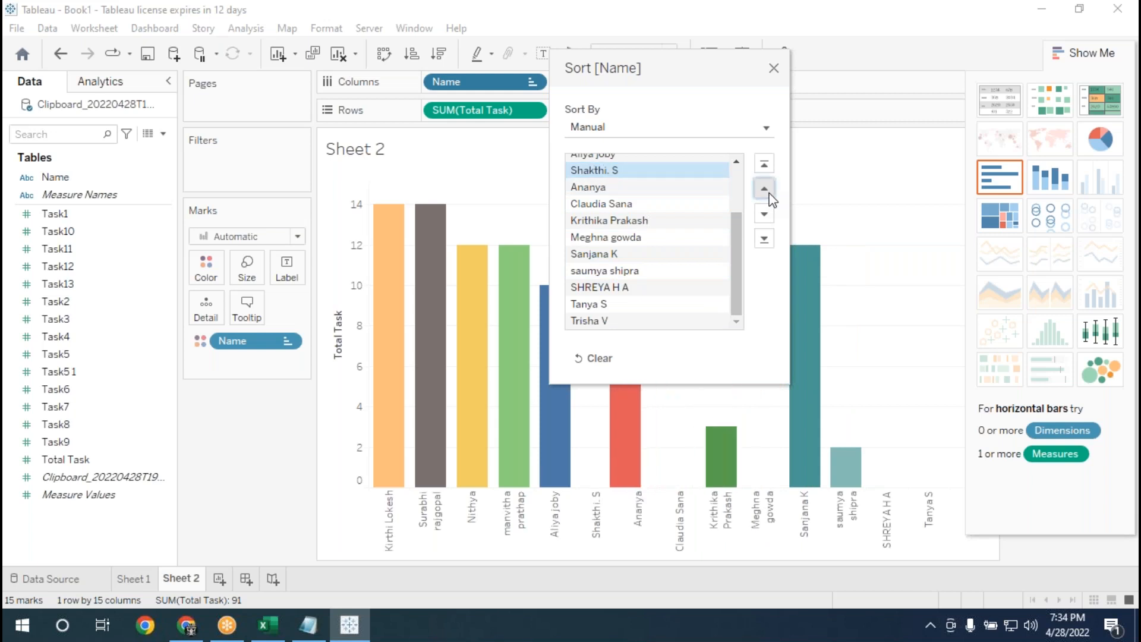
click(765, 189)
click(765, 189)
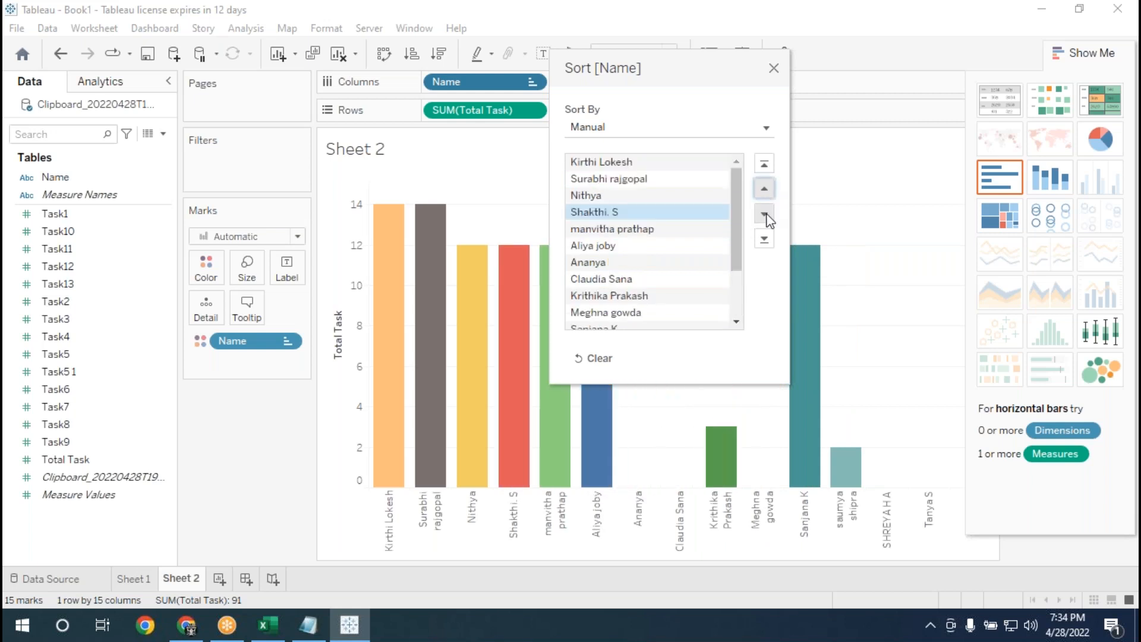
click(765, 214)
Move the teal bar's name up to seventh place and the blue bar's name up to fifth place in the manual order.
drag(736, 249, 738, 289)
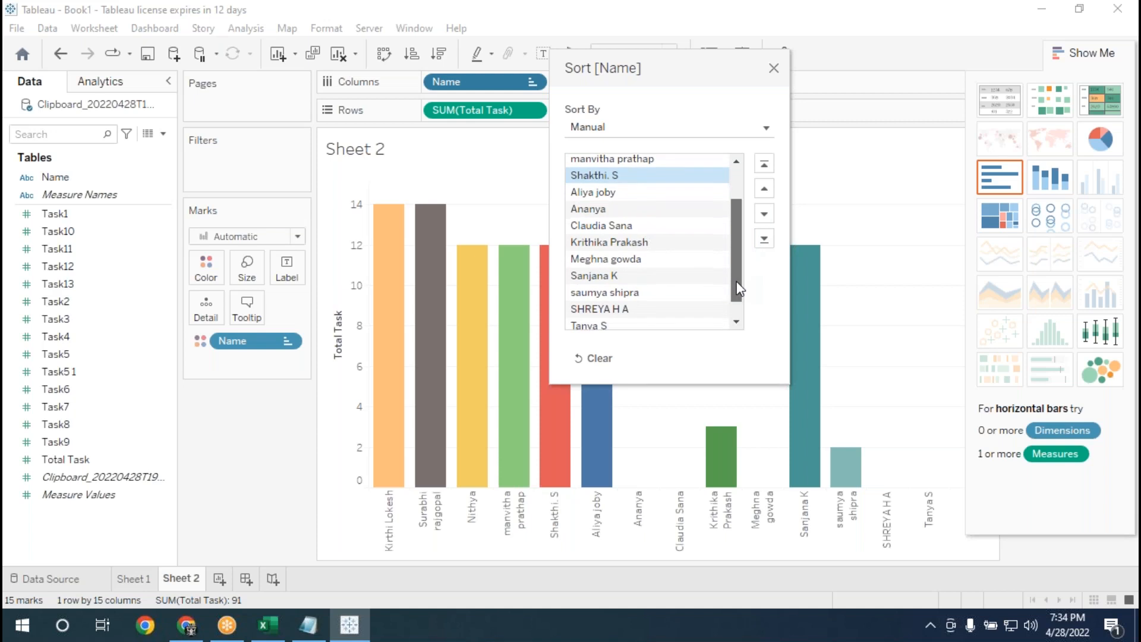
click(609, 276)
click(765, 189)
click(764, 189)
click(765, 189)
click(765, 188)
click(765, 189)
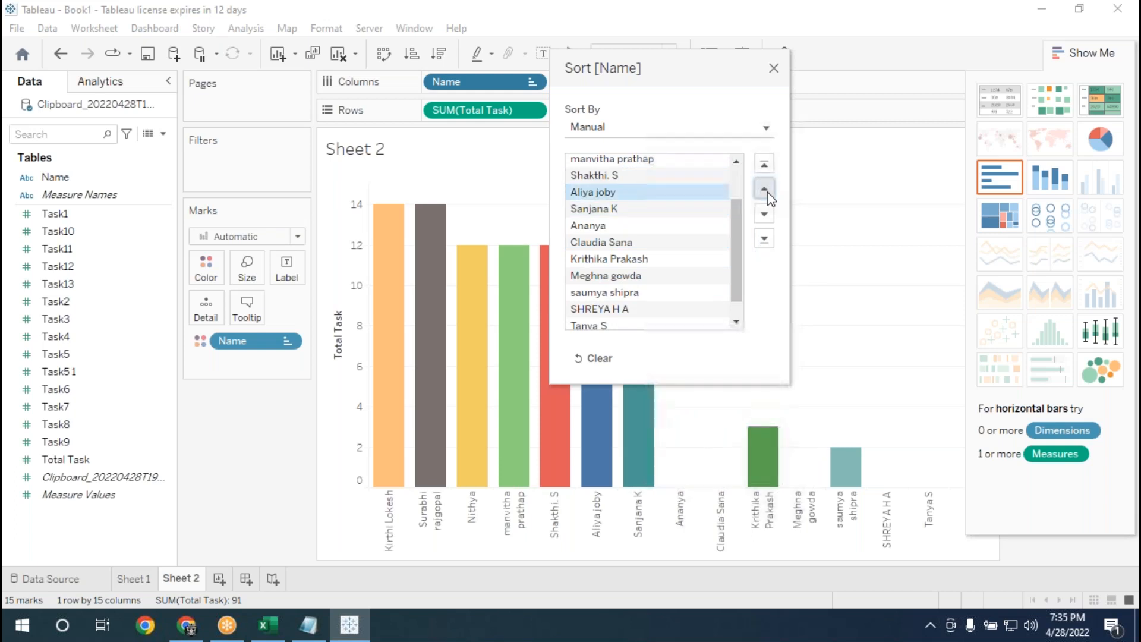
click(766, 190)
Move the red bar's name up to fifth place and the teal bar's name up to sixth place in the manual order.
drag(683, 76, 919, 105)
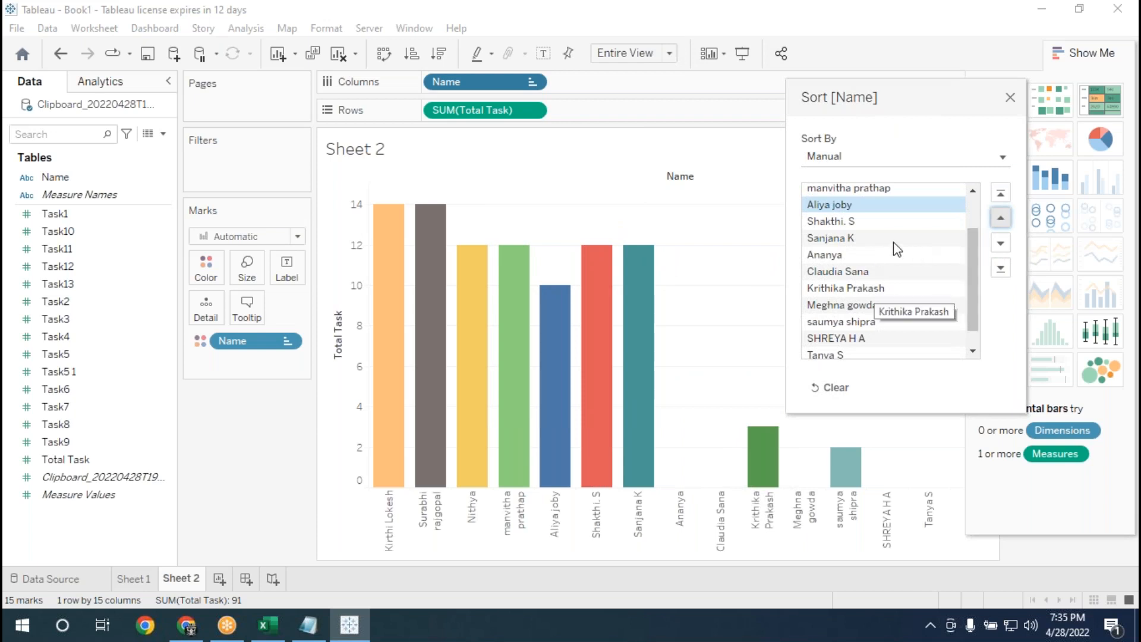
click(854, 223)
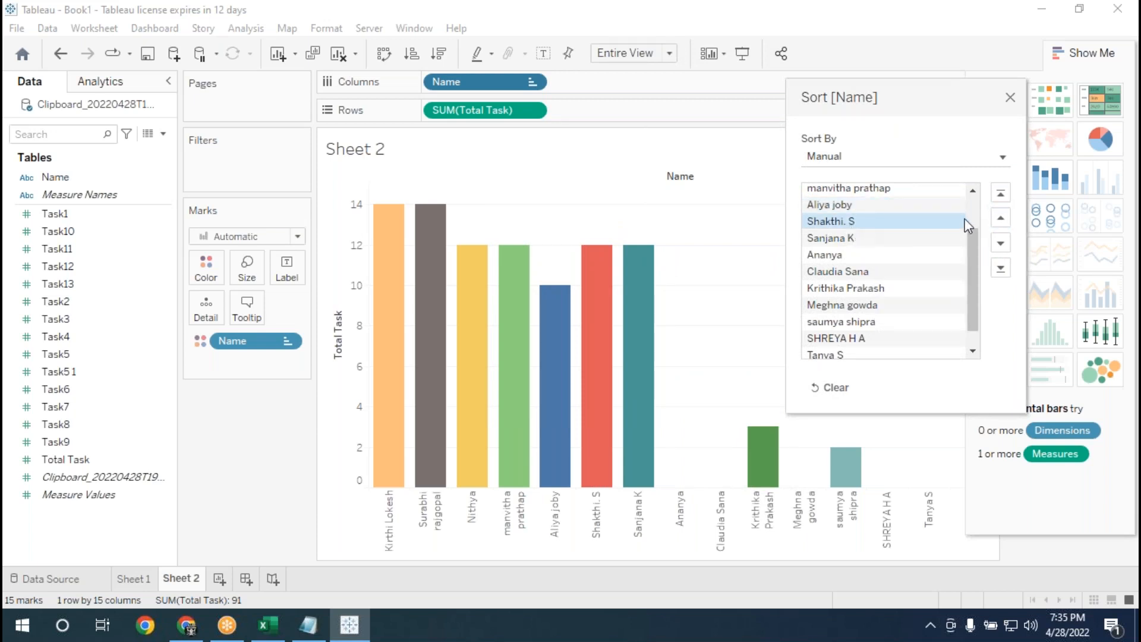
click(1000, 218)
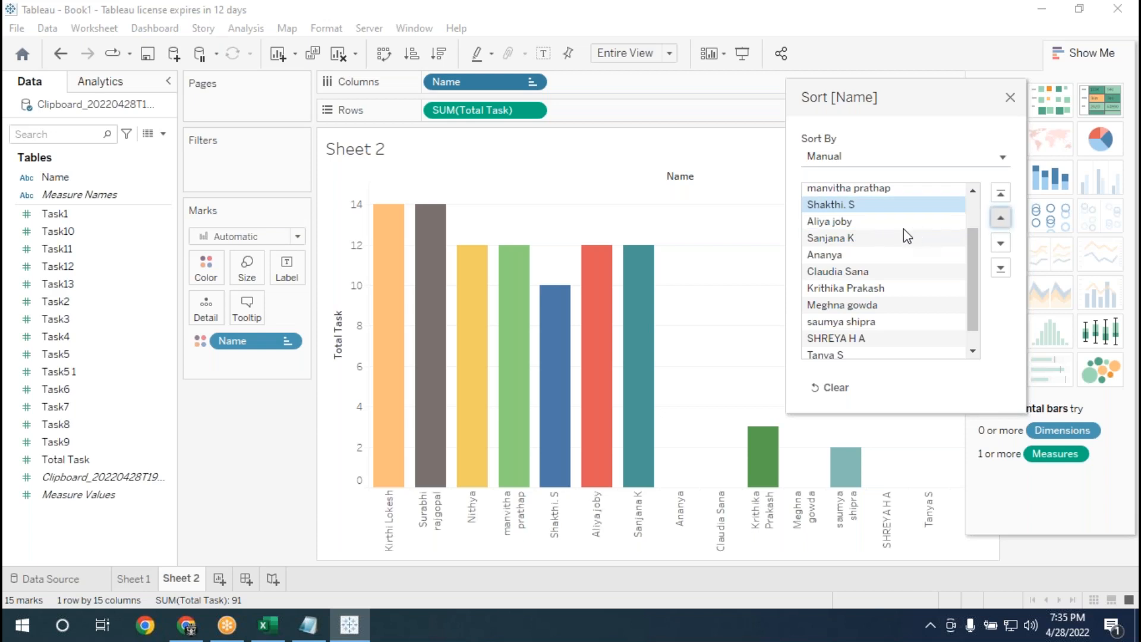
click(931, 239)
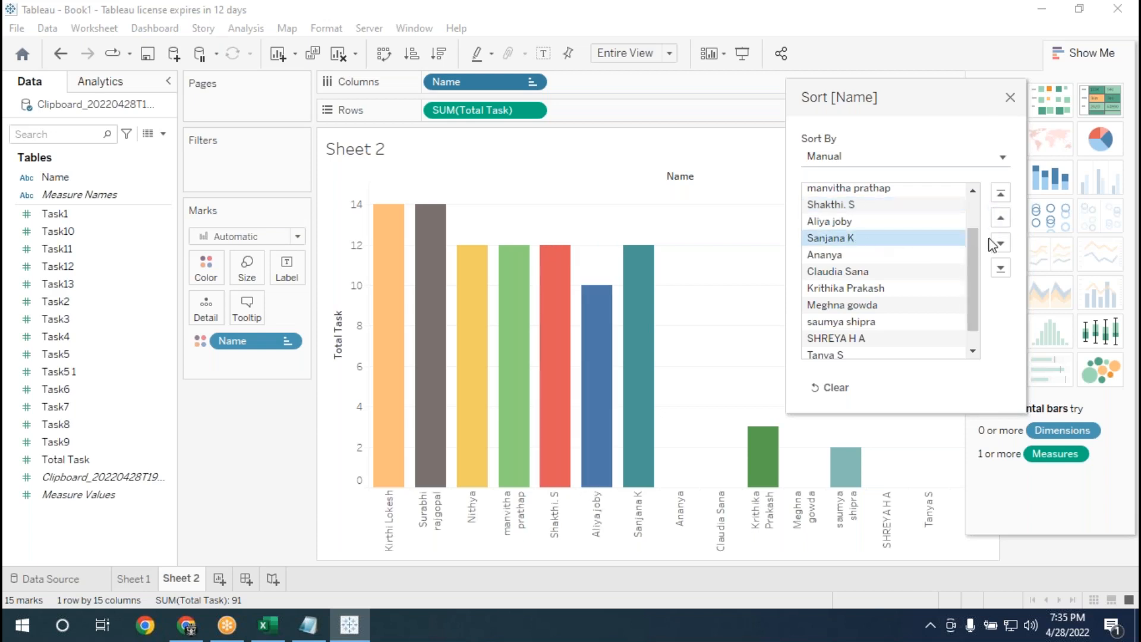
click(1000, 220)
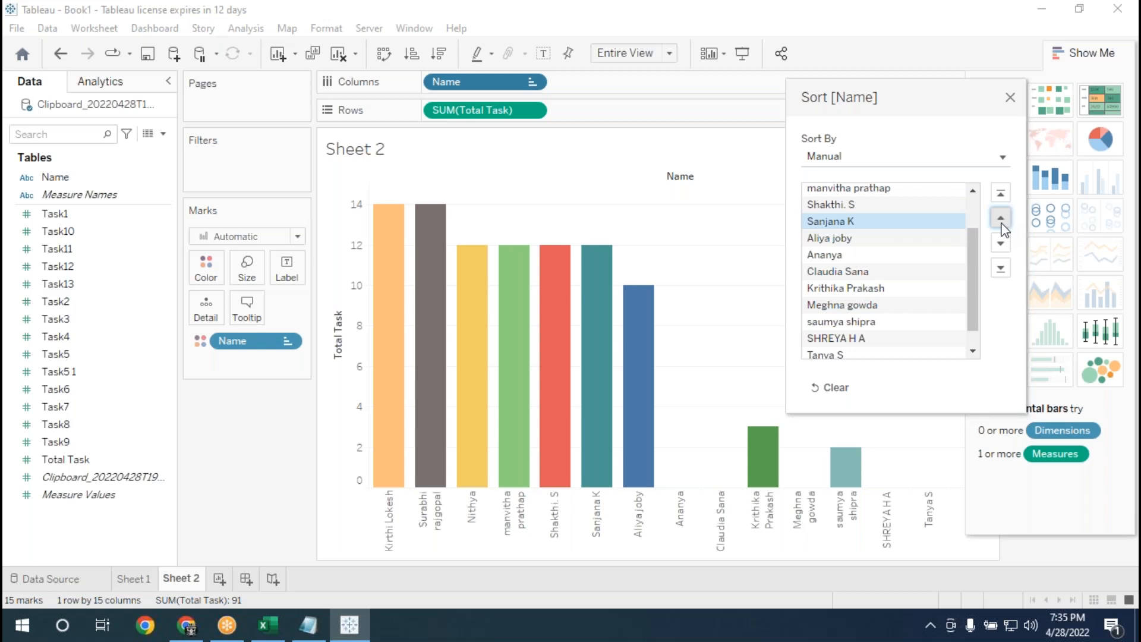
Move the dark green bar's name up to eighth place in the manual order, directly after the blue bar's name.
click(874, 291)
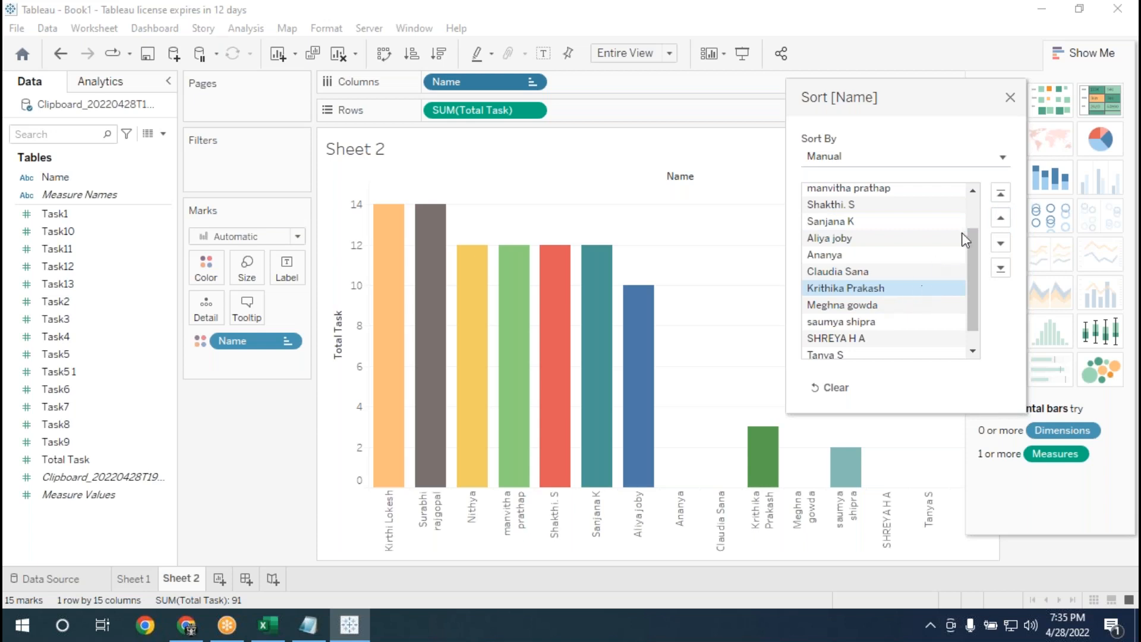
click(997, 224)
click(997, 224)
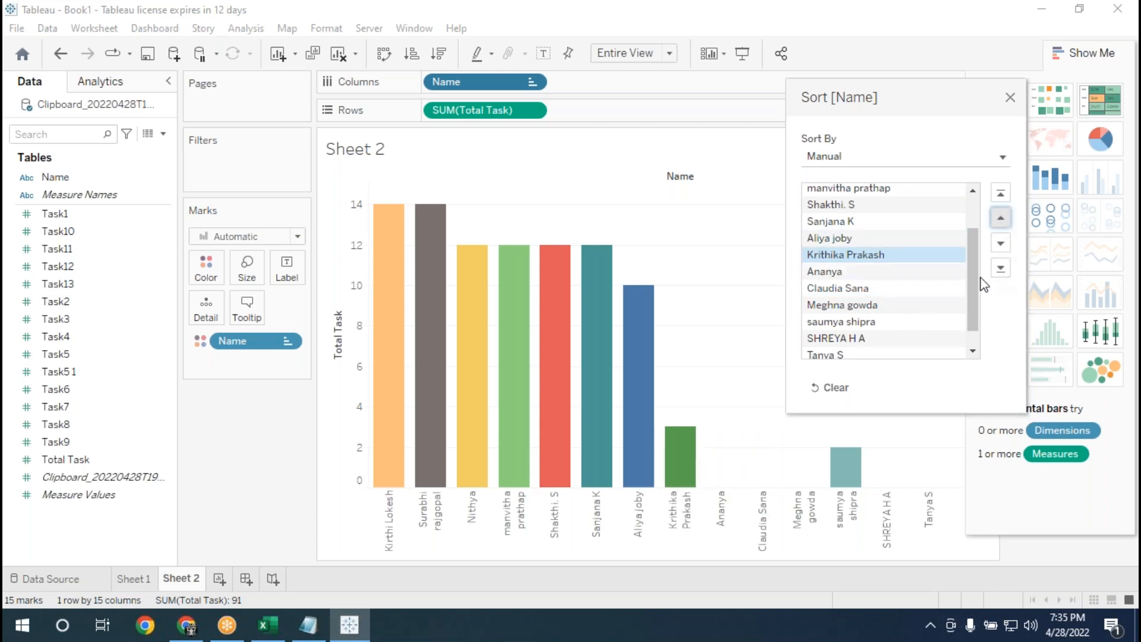
Move the pale teal bar's name up to ninth place in the manual order and close the sort settings.
drag(975, 289, 978, 307)
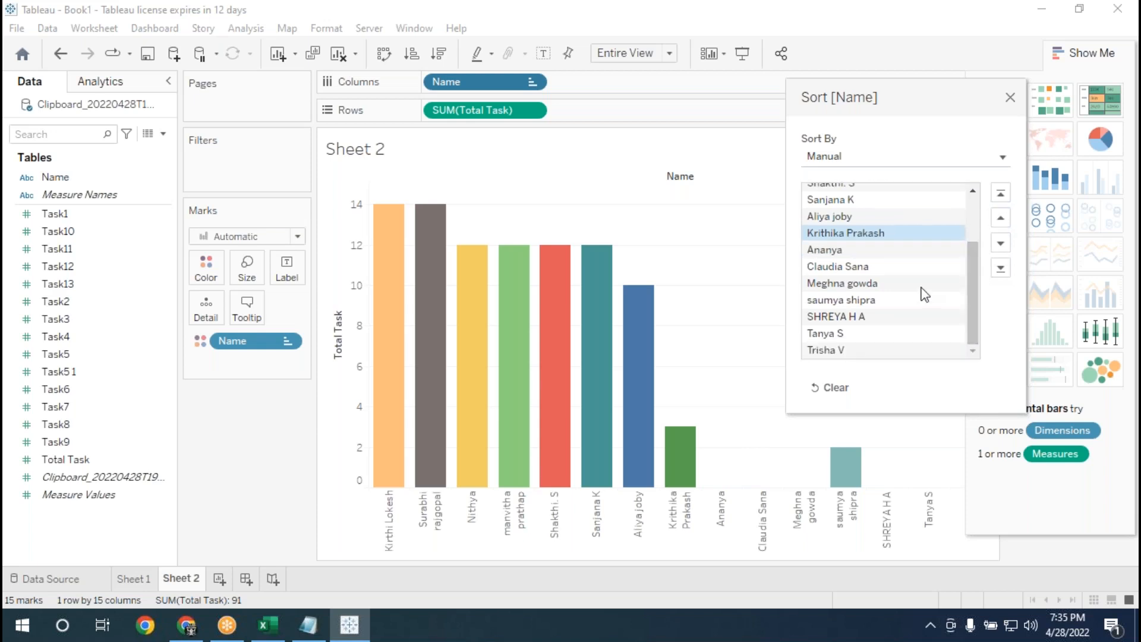
click(869, 300)
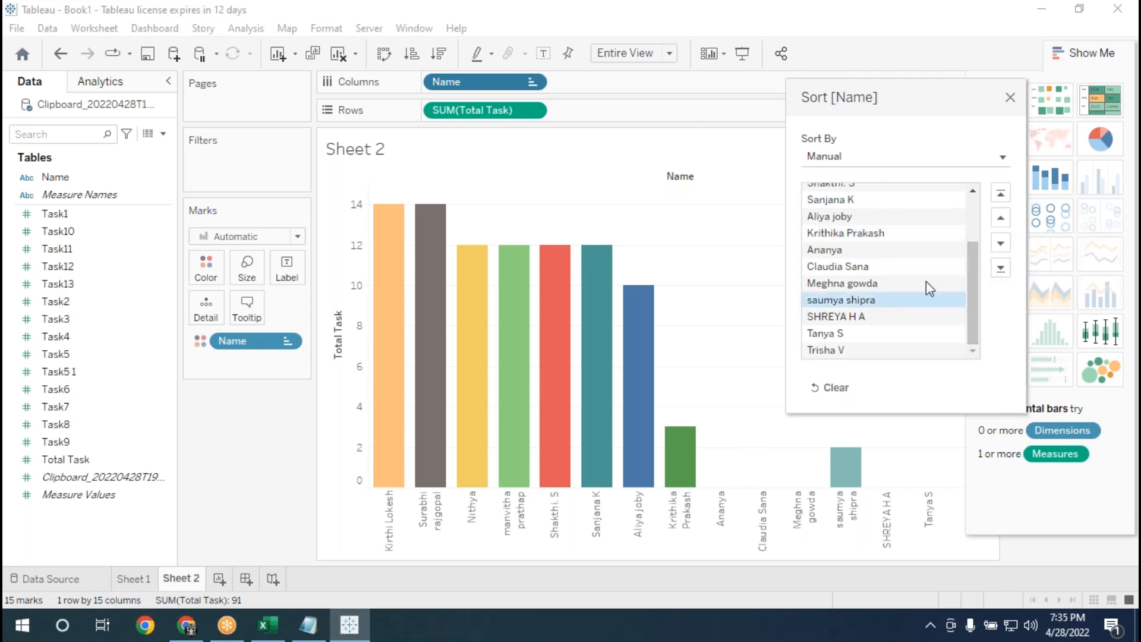
click(998, 225)
click(999, 225)
click(1000, 229)
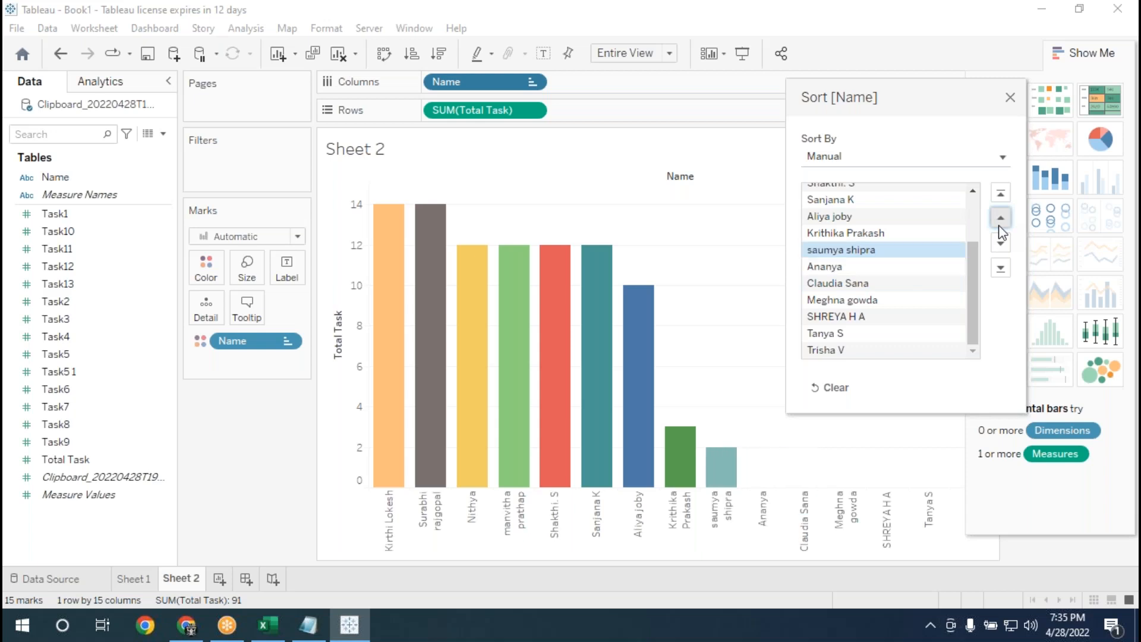
click(1010, 98)
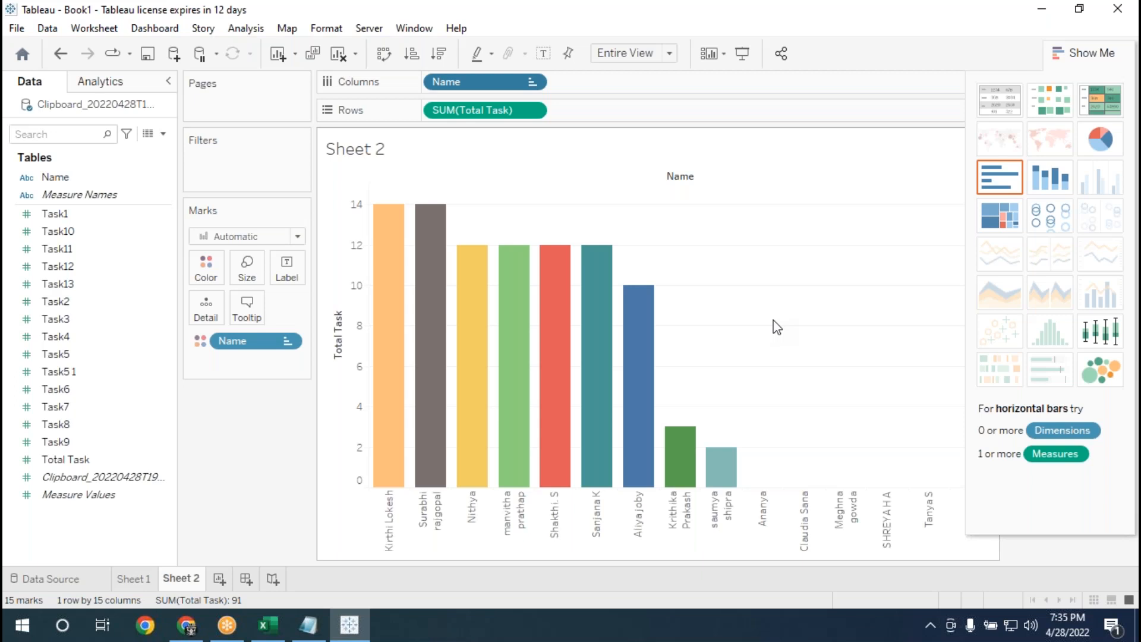
Set the default worksheet shading of Sheet 2 to black.
click(800, 27)
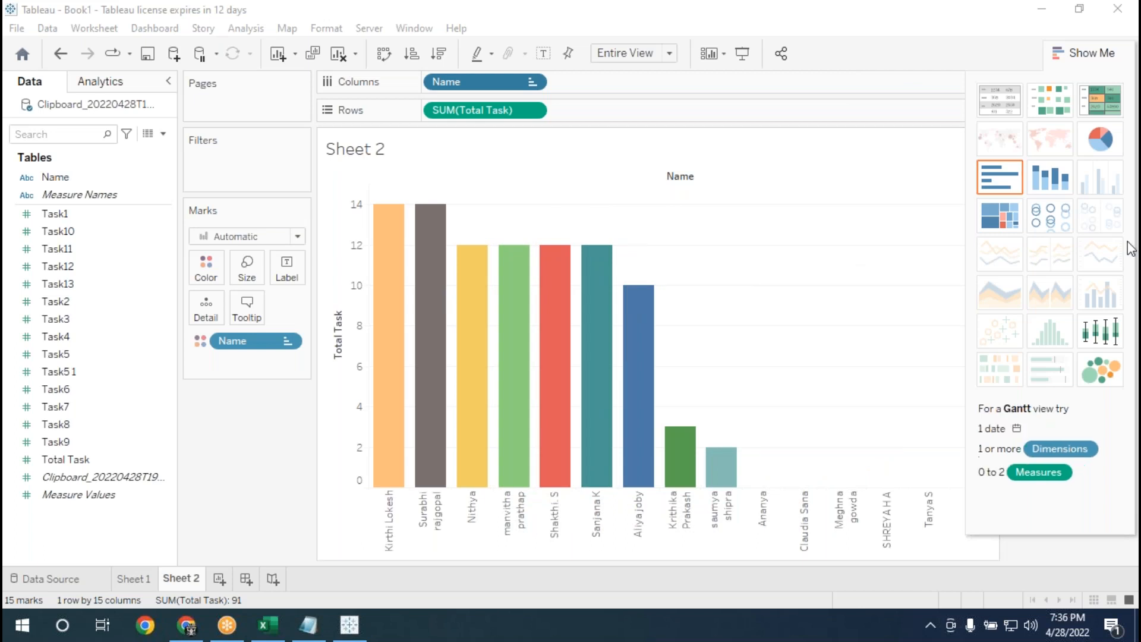
click(316, 30)
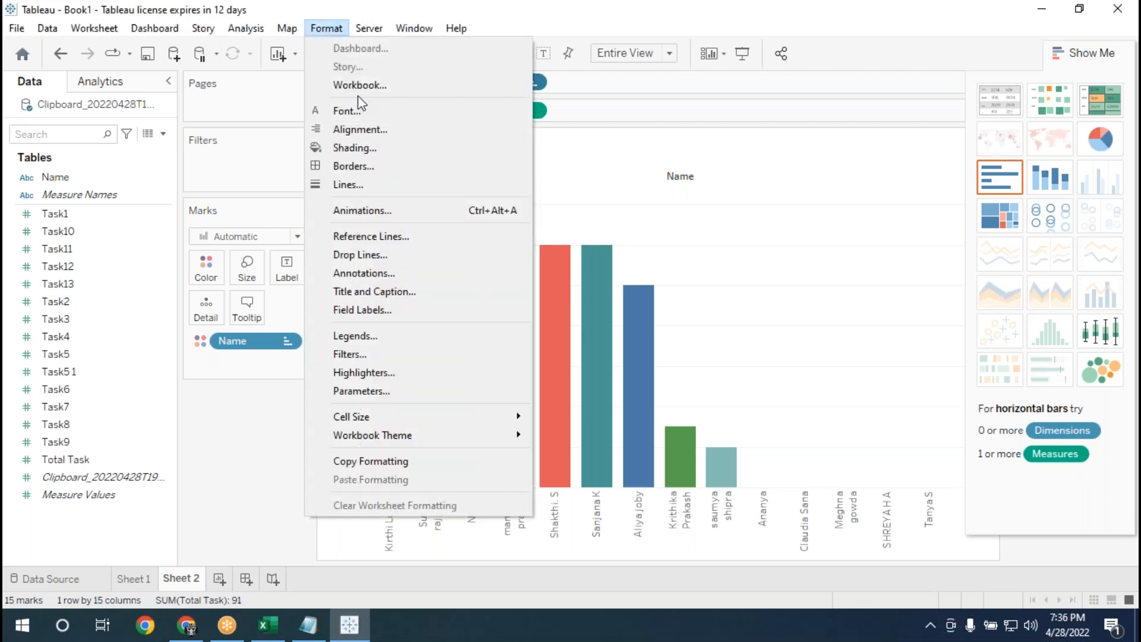
click(357, 148)
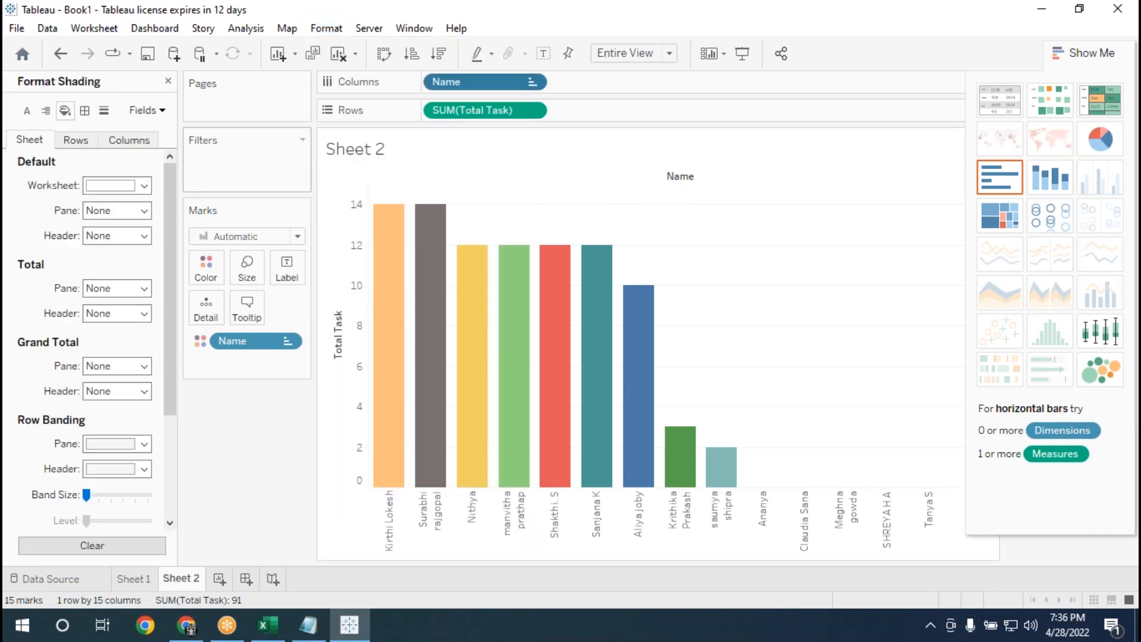
click(144, 185)
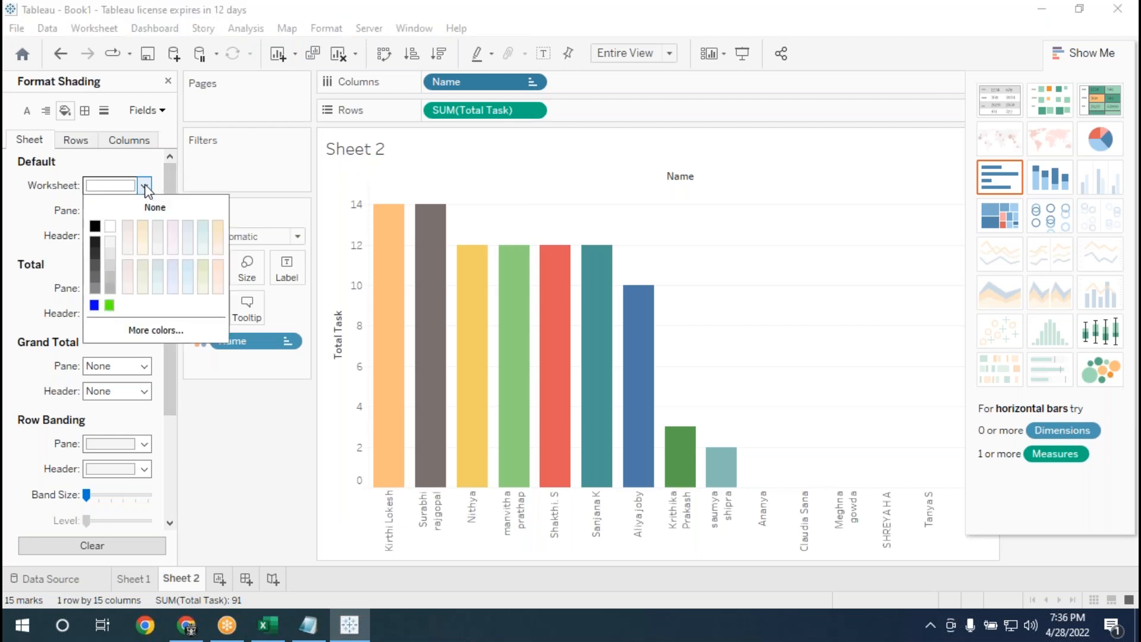
click(95, 226)
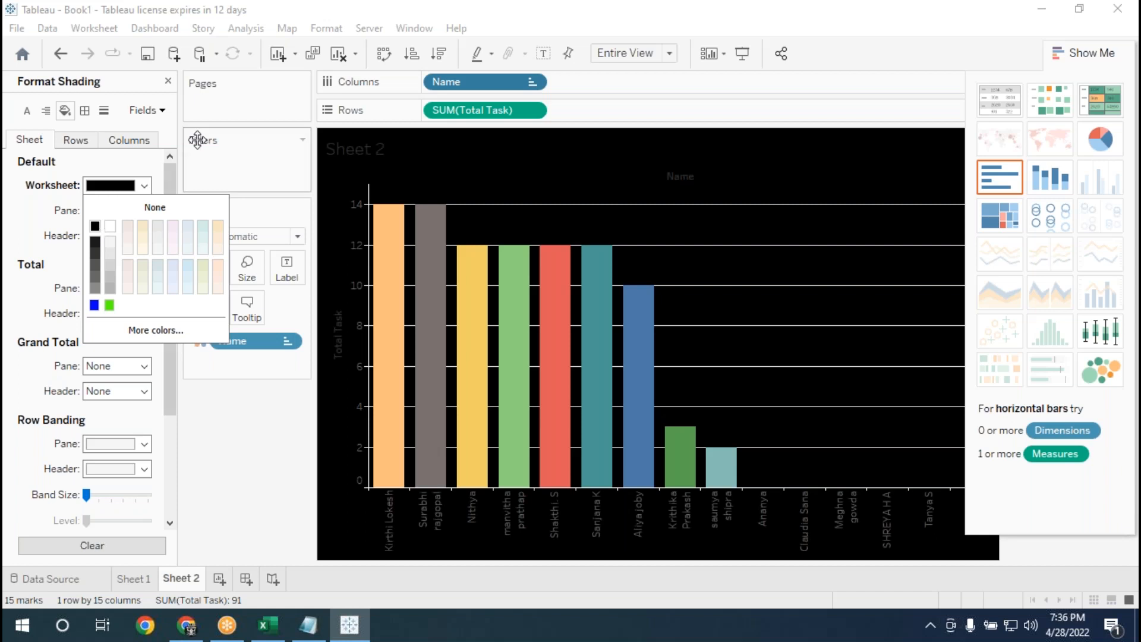
click(247, 484)
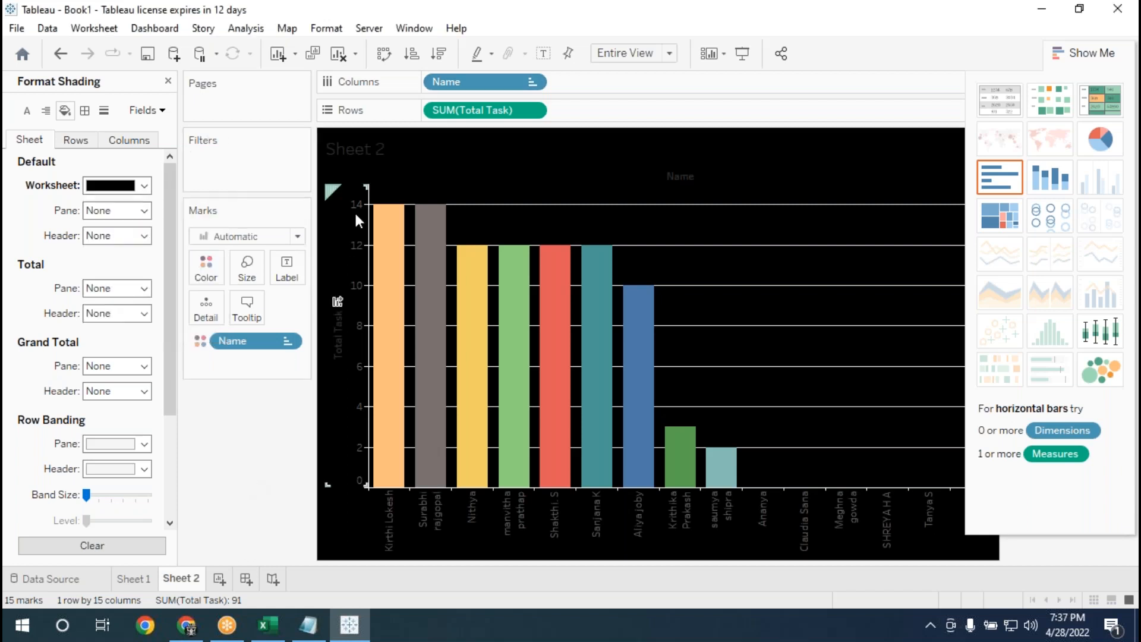
Replace the sheet name placeholder in the chart title with "MCC -TABLEAU PERFORMANCE RATING".
double_click(372, 152)
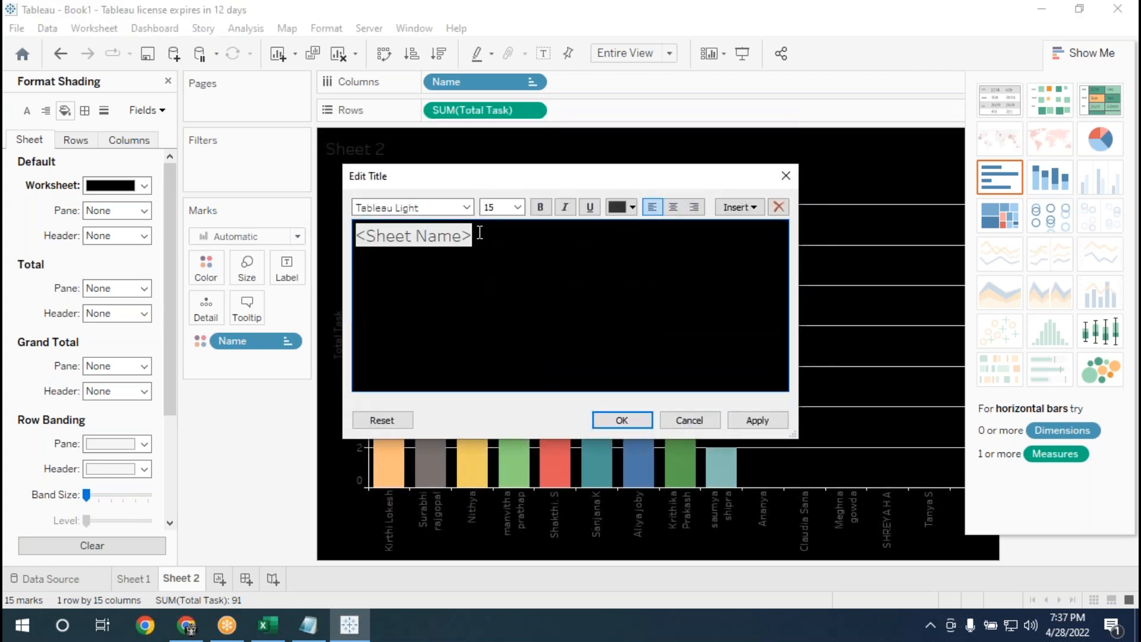
click(479, 233)
key(BackSpace)
key(BackSpace)
key(BackSpace)
key(BackSpace)
key(BackSpace)
key(BackSpace)
key(BackSpace)
key(BackSpace)
key(BackSpace)
key(BackSpace)
key(BackSpace)
key(BackSpace)
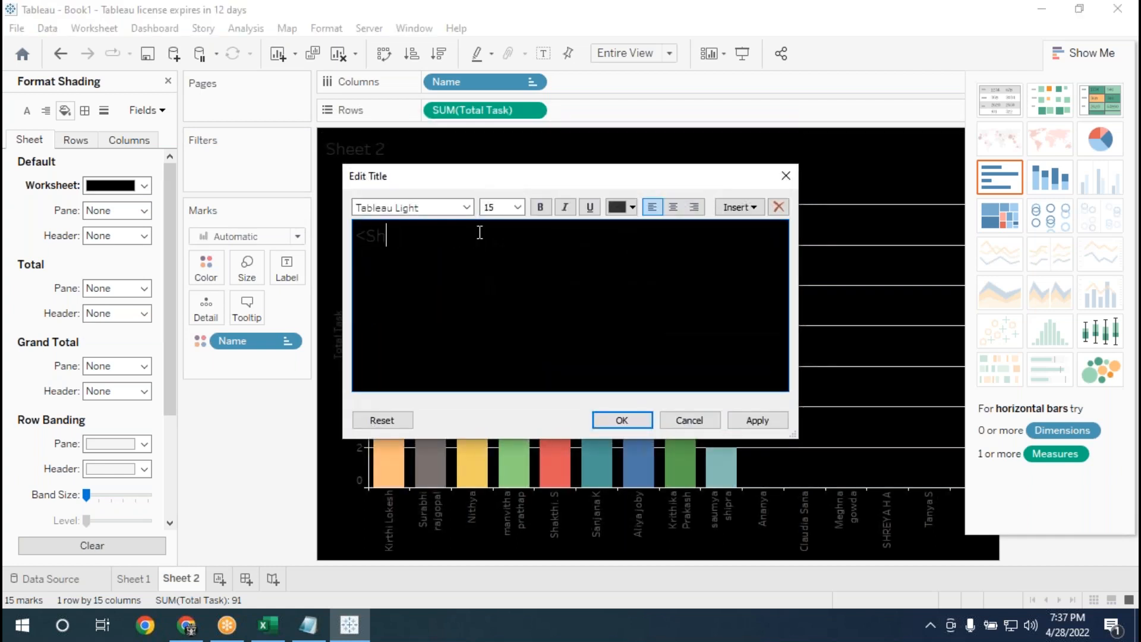
text(MCC PERFORMANCE)
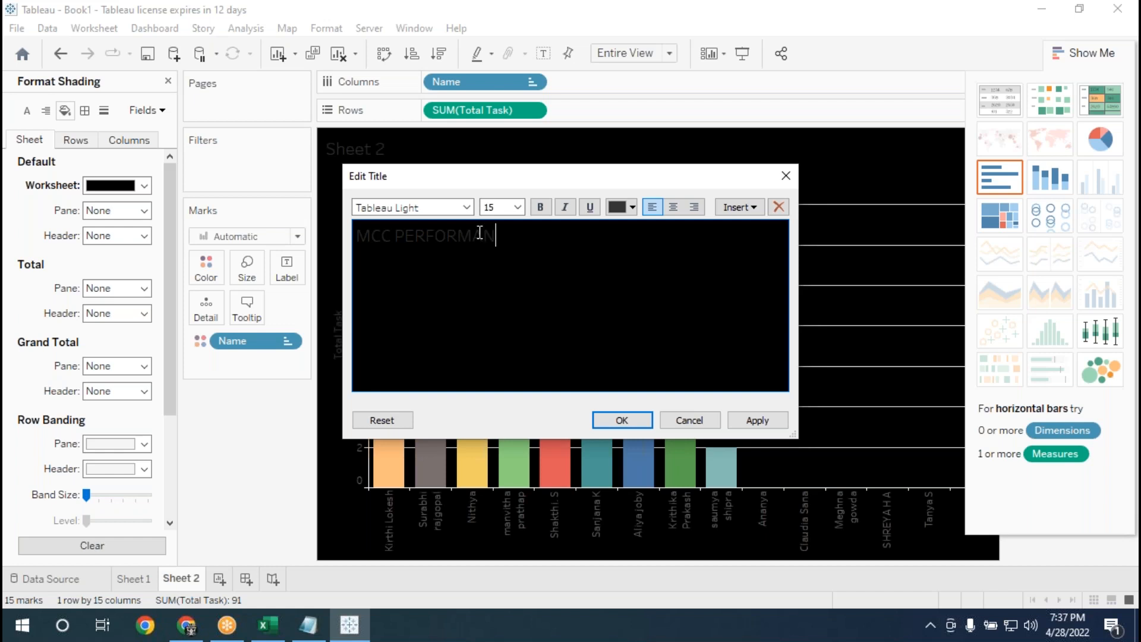
key(BackSpace)
key(BackSpace)
key(BackSpace)
key(BackSpace)
key(BackSpace)
key(BackSpace)
key(BackSpace)
key(BackSpace)
key(BackSpace)
key(BackSpace)
key(BackSpace)
text(-TABLEAU PERFORMANCE RATING)
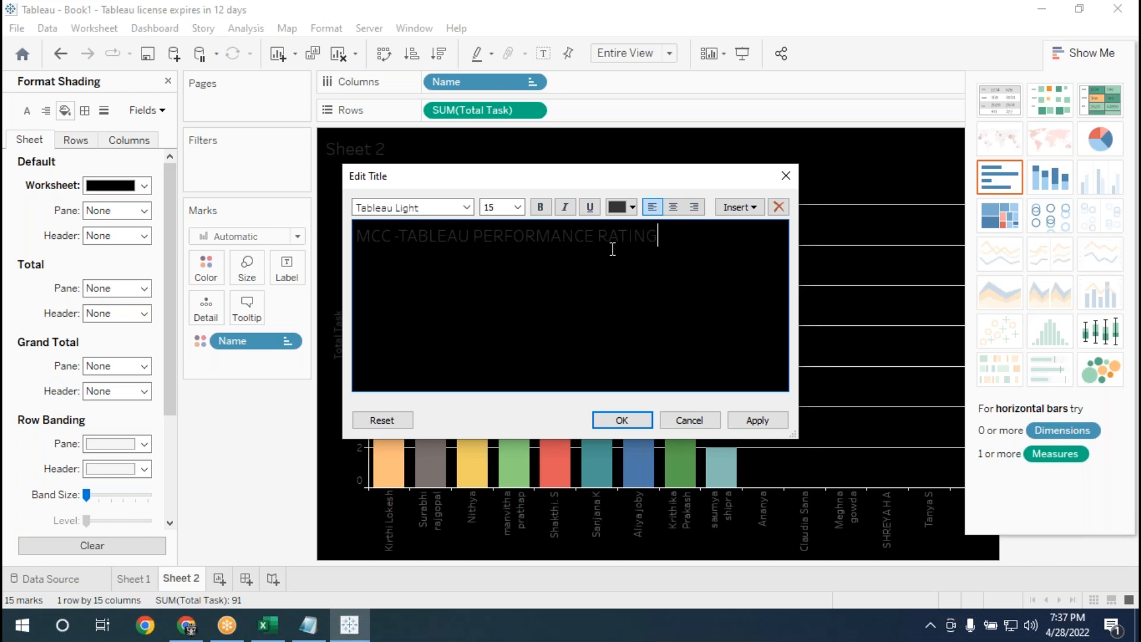
Format the whole title as centered, bold, yellow text at size 26 and apply it to the sheet.
drag(668, 240, 357, 234)
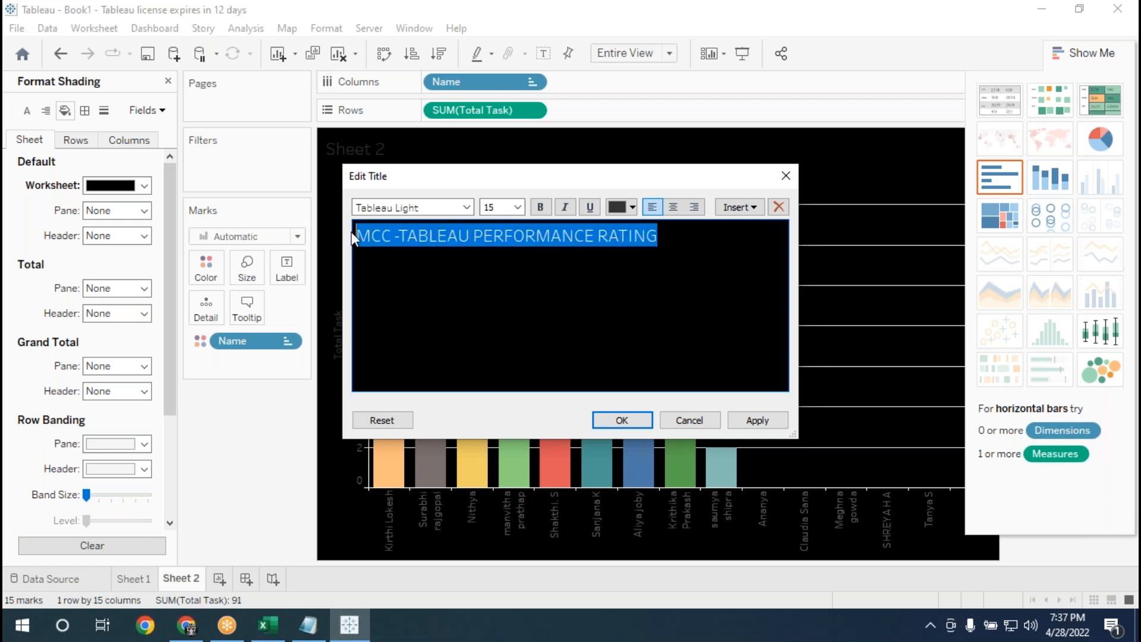
click(674, 209)
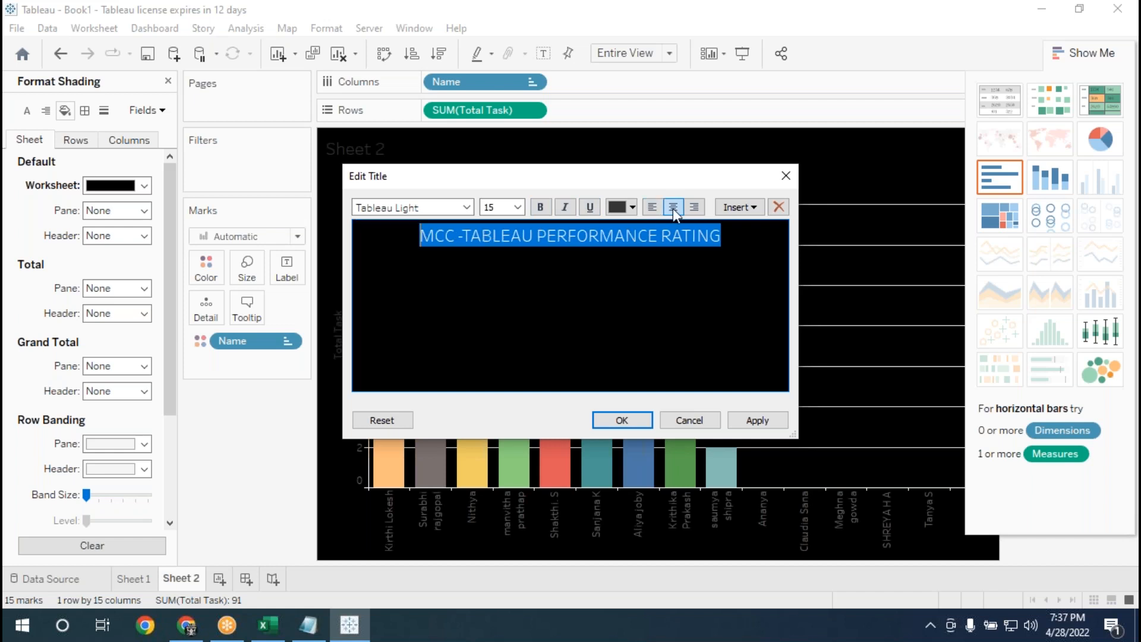
click(542, 214)
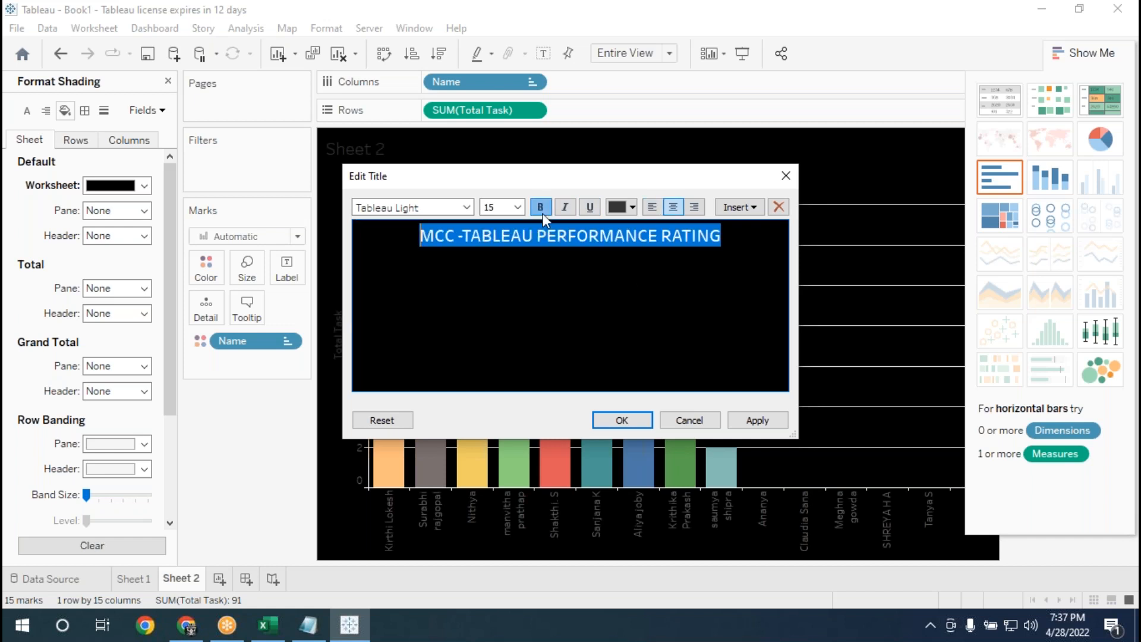
click(633, 207)
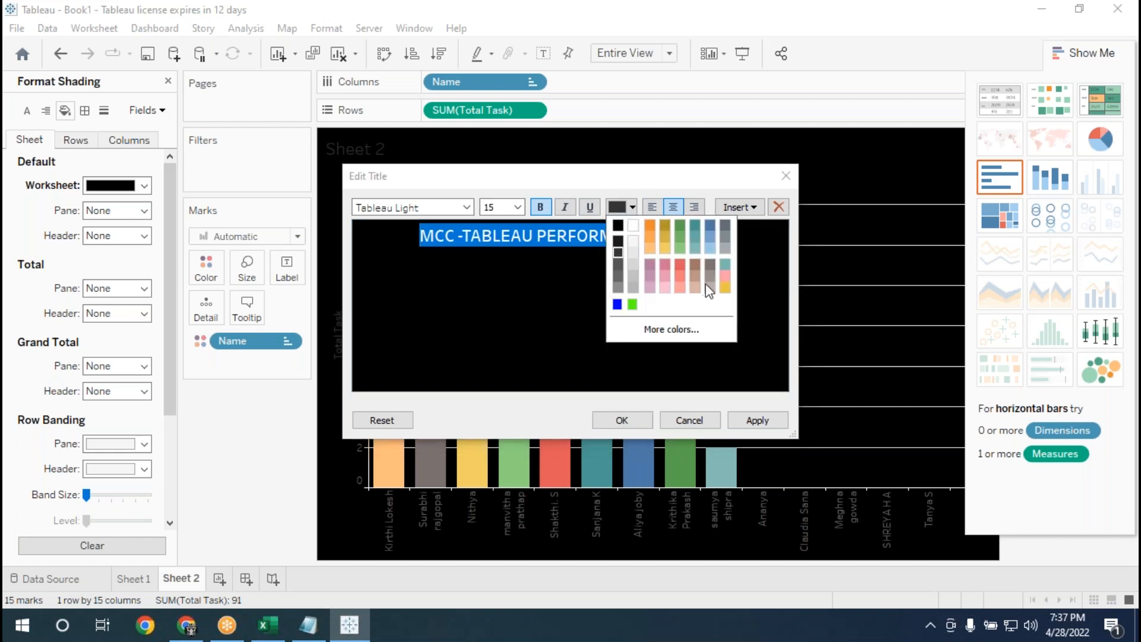
click(725, 288)
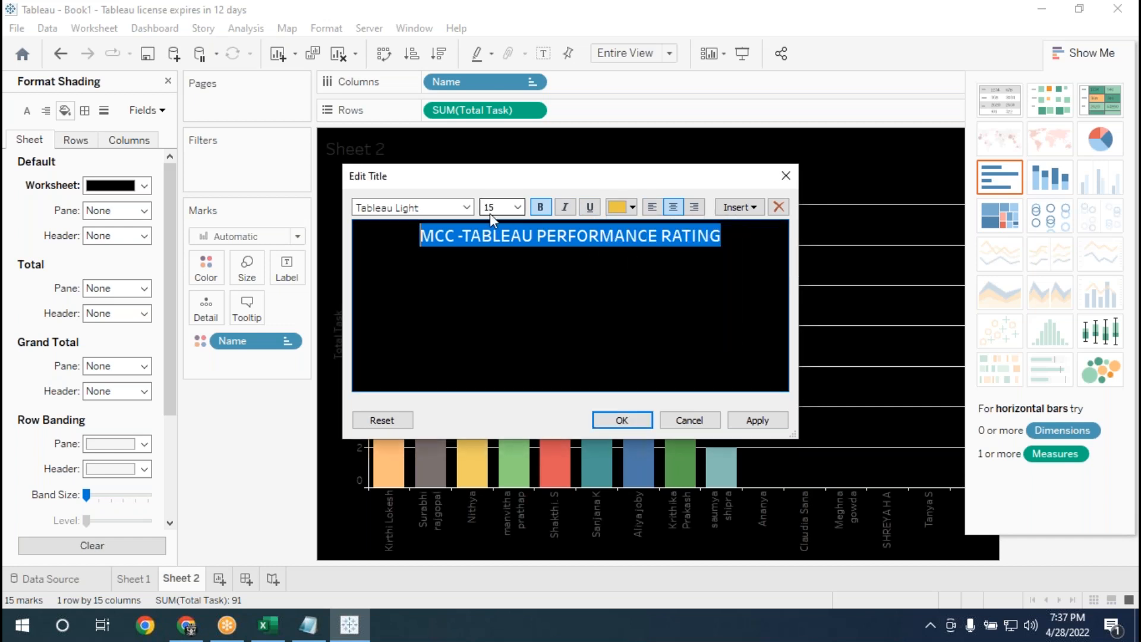
click(519, 207)
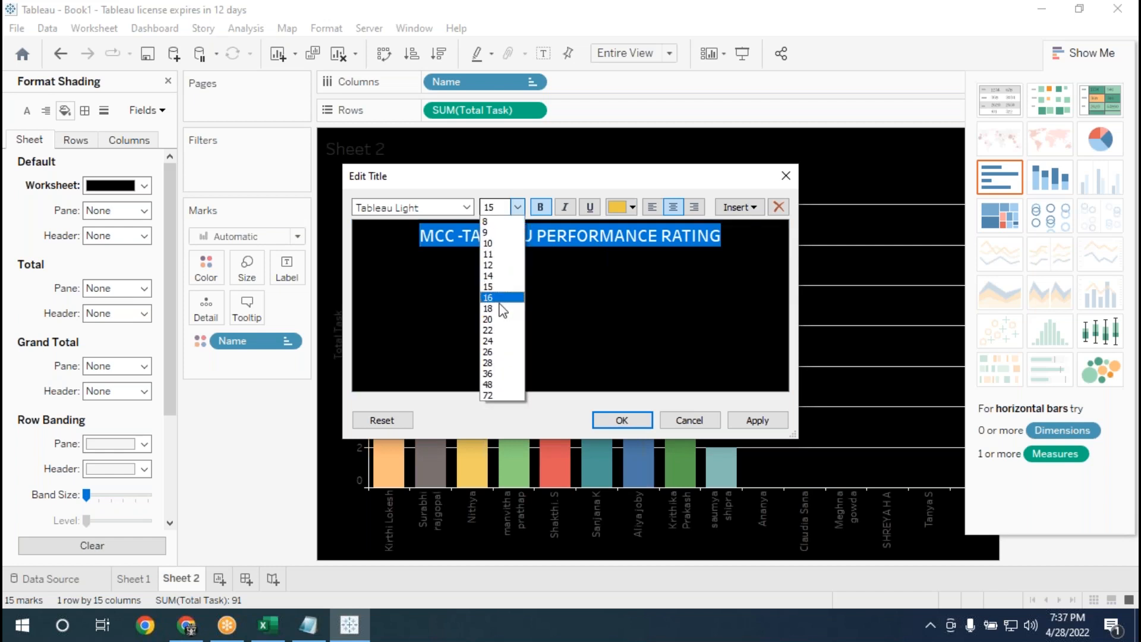
click(498, 352)
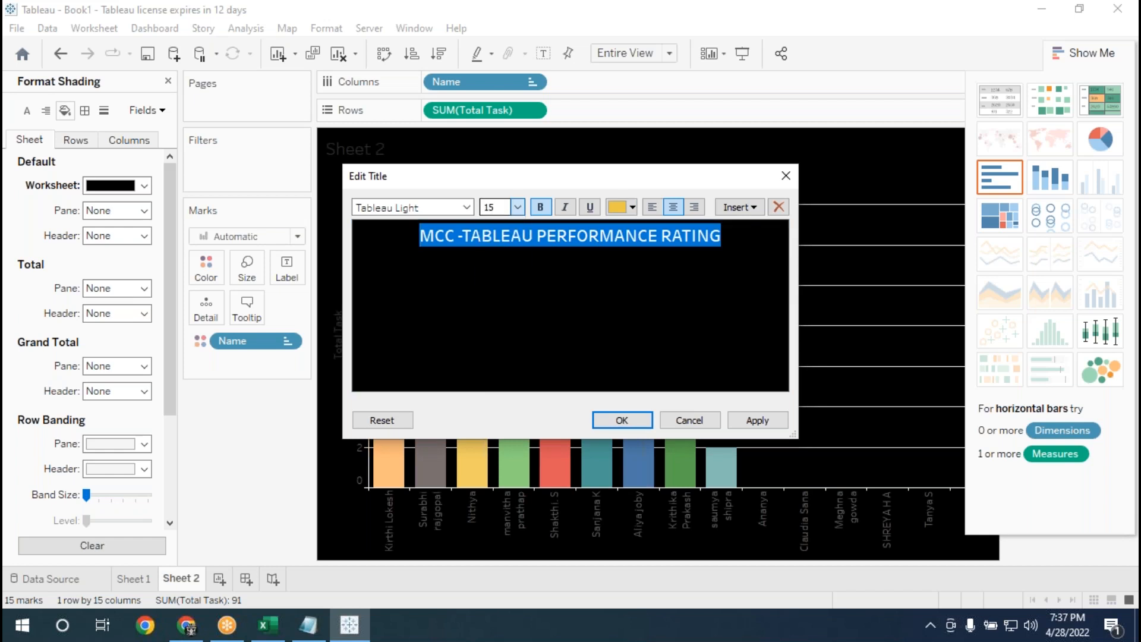
click(766, 423)
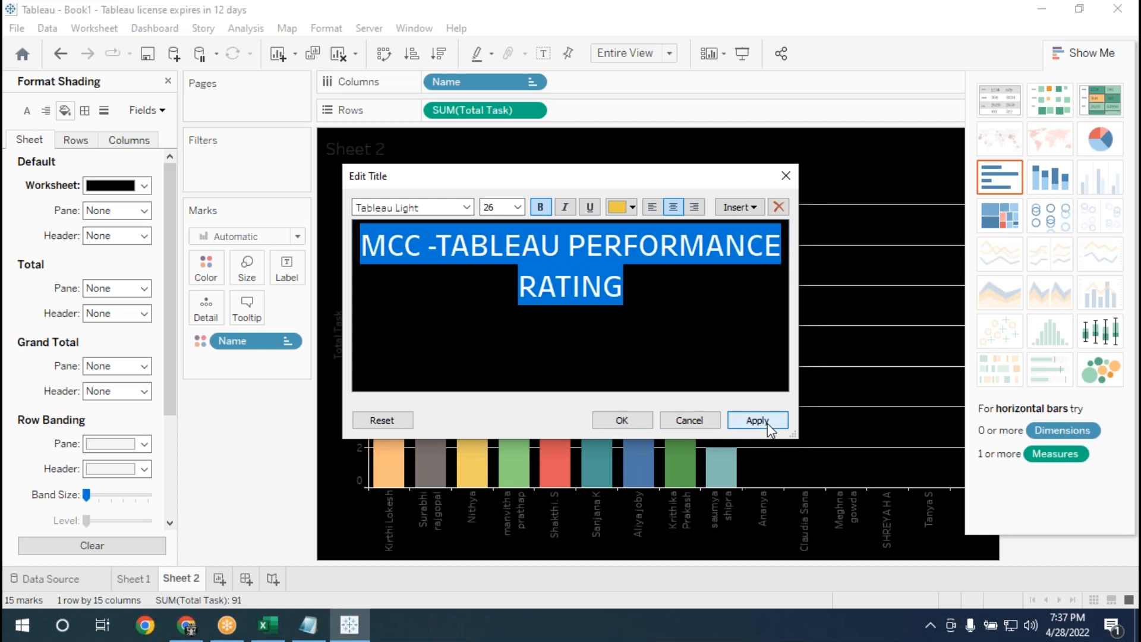
click(633, 423)
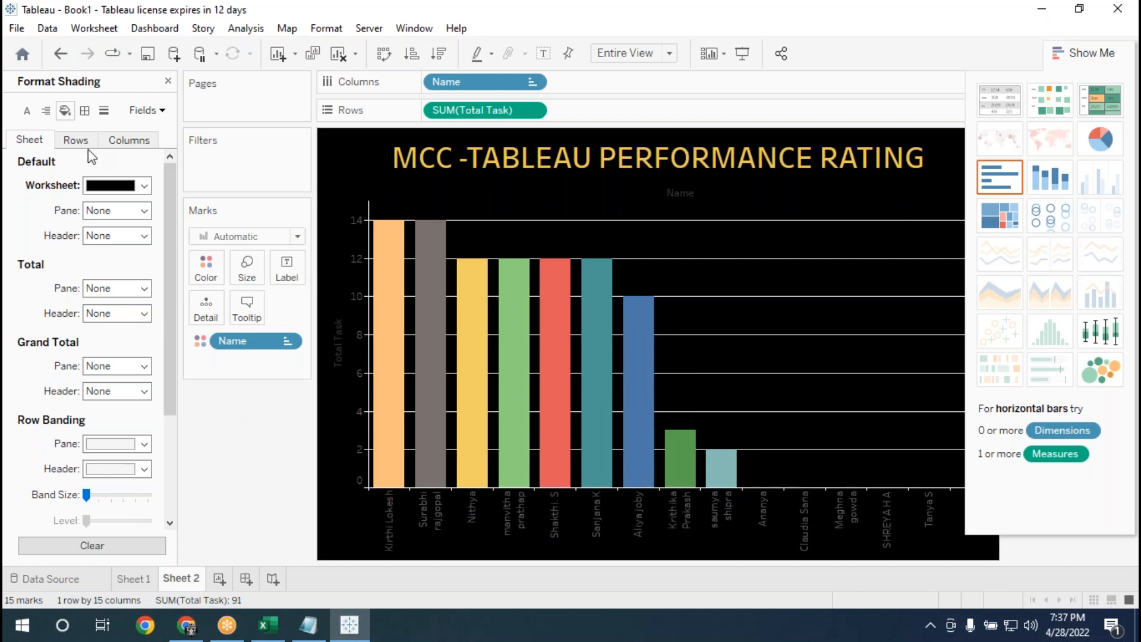
Set the header font of the Name field to bold light yellow.
click(152, 111)
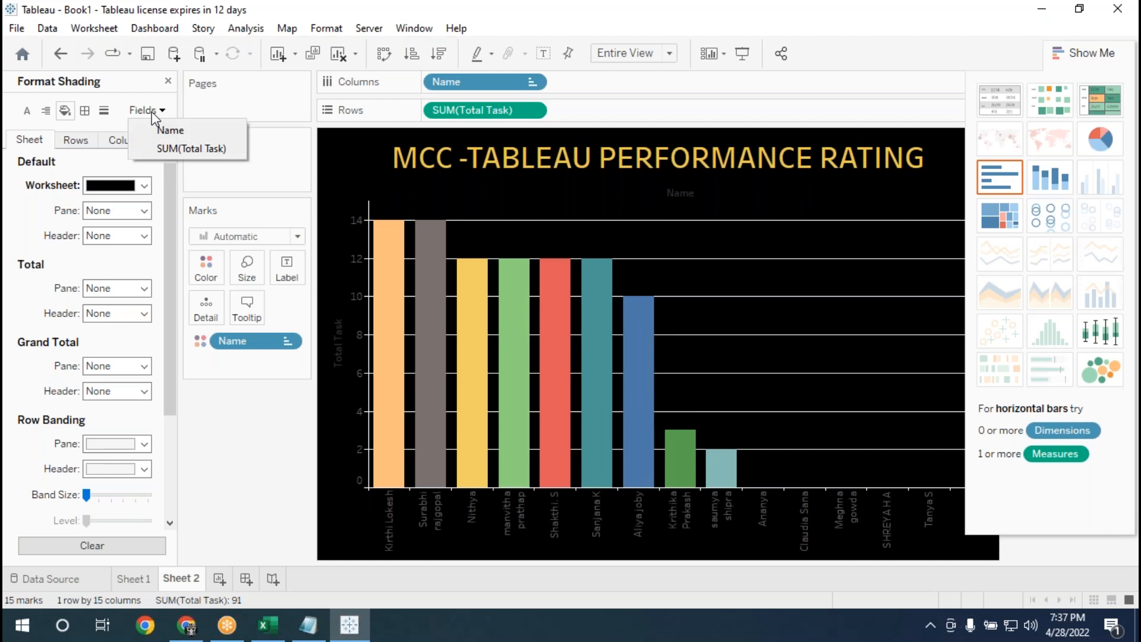
click(169, 130)
click(159, 187)
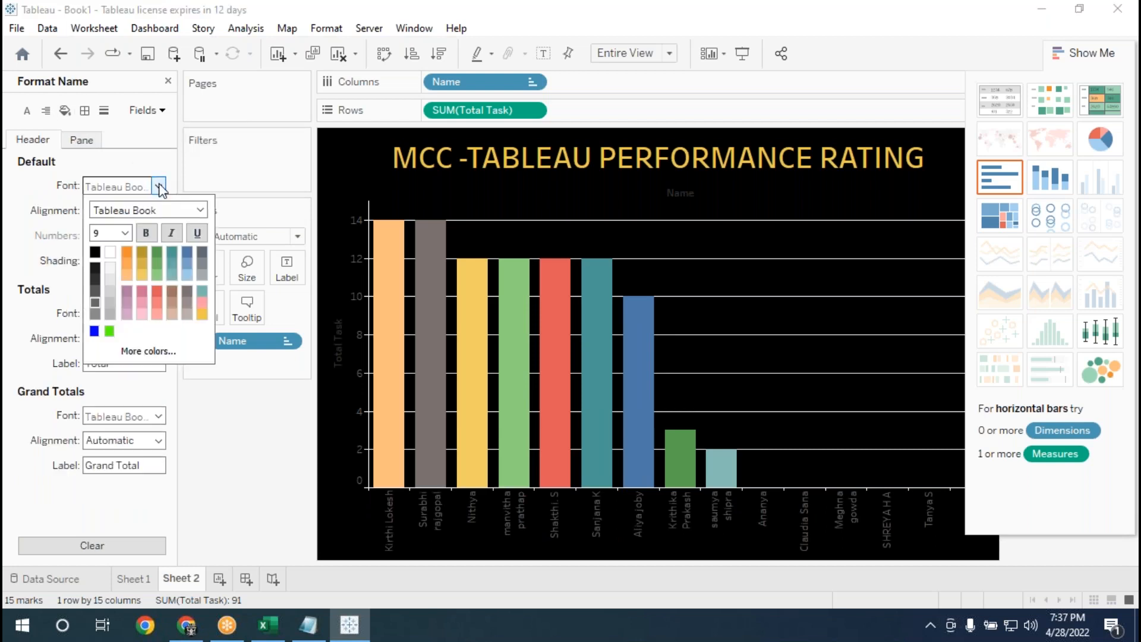
click(141, 274)
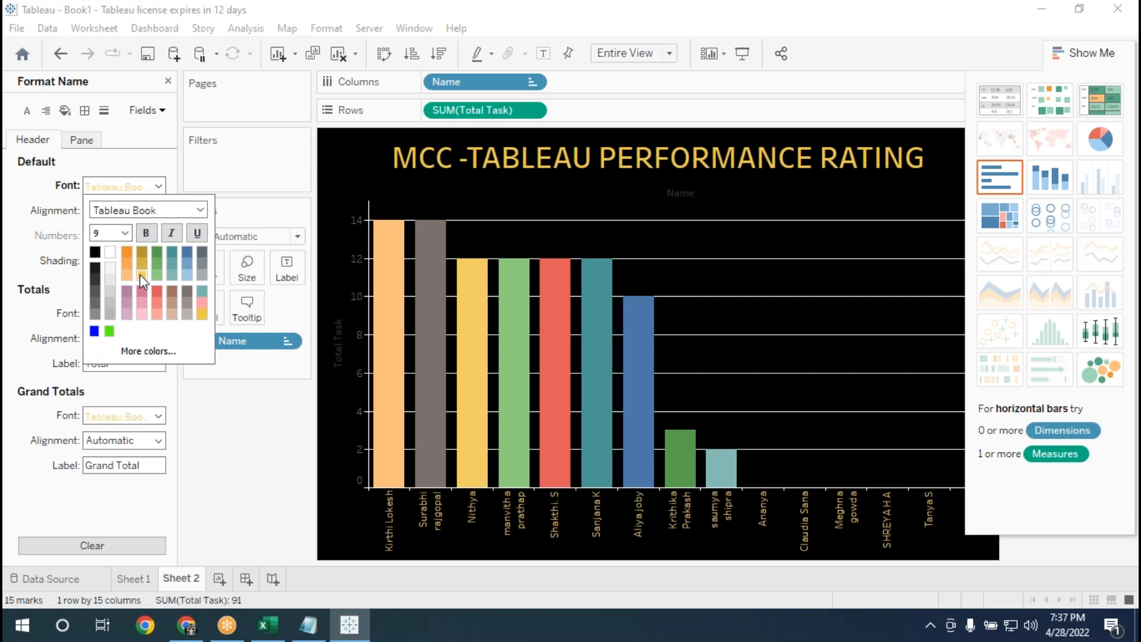
click(146, 233)
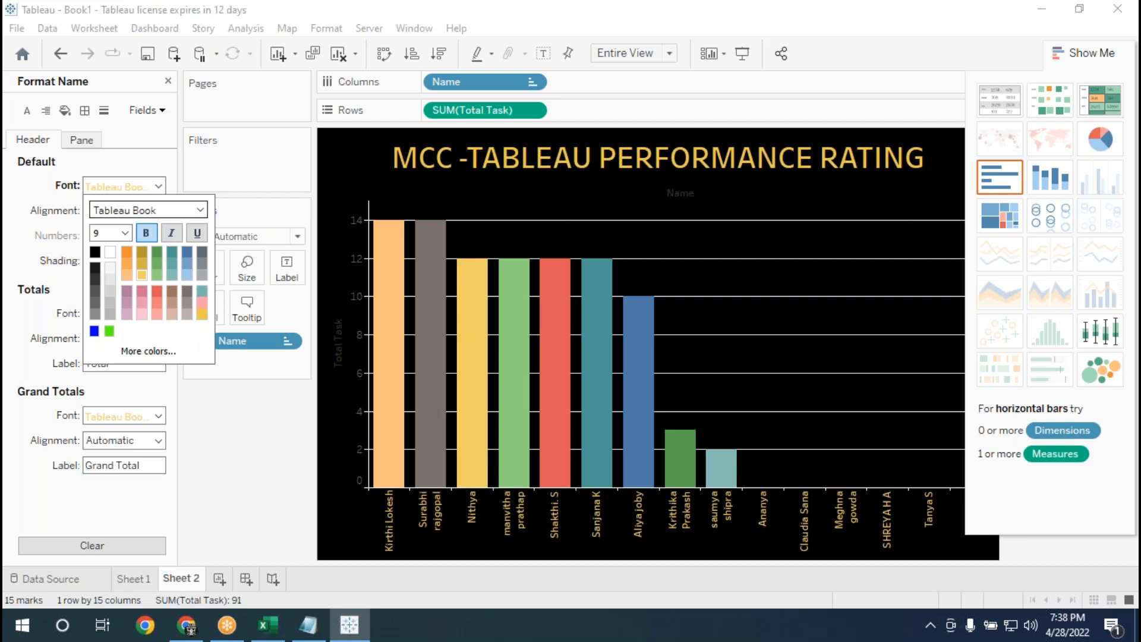
click(152, 133)
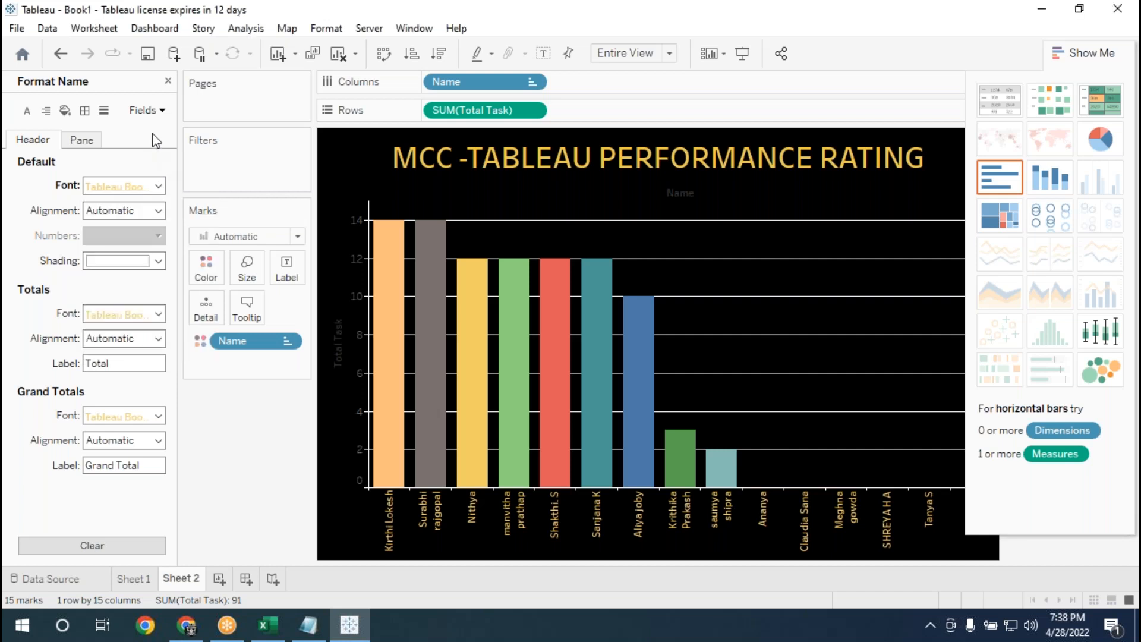
Set the axis font of the SUM(Total Task) field to bold light yellow.
click(85, 113)
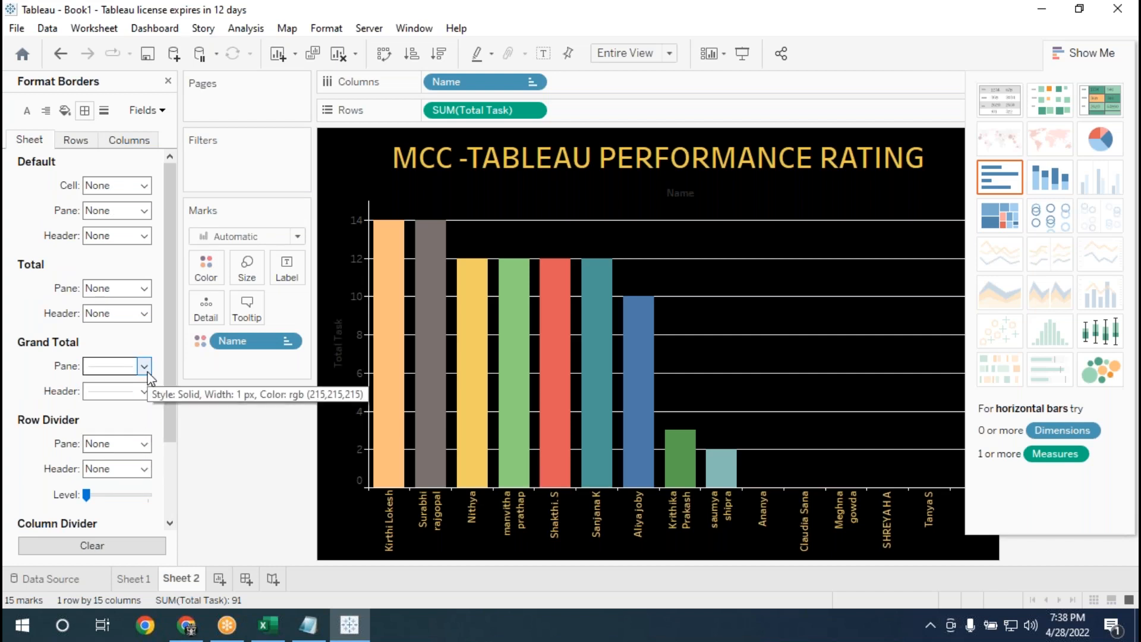
click(162, 113)
click(164, 147)
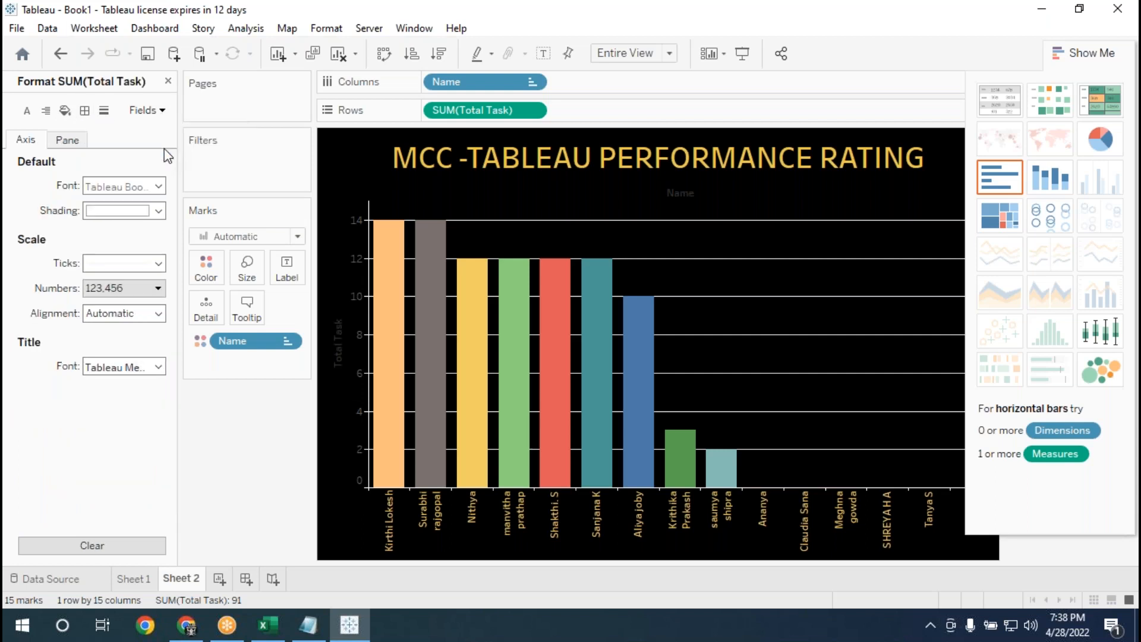
click(158, 187)
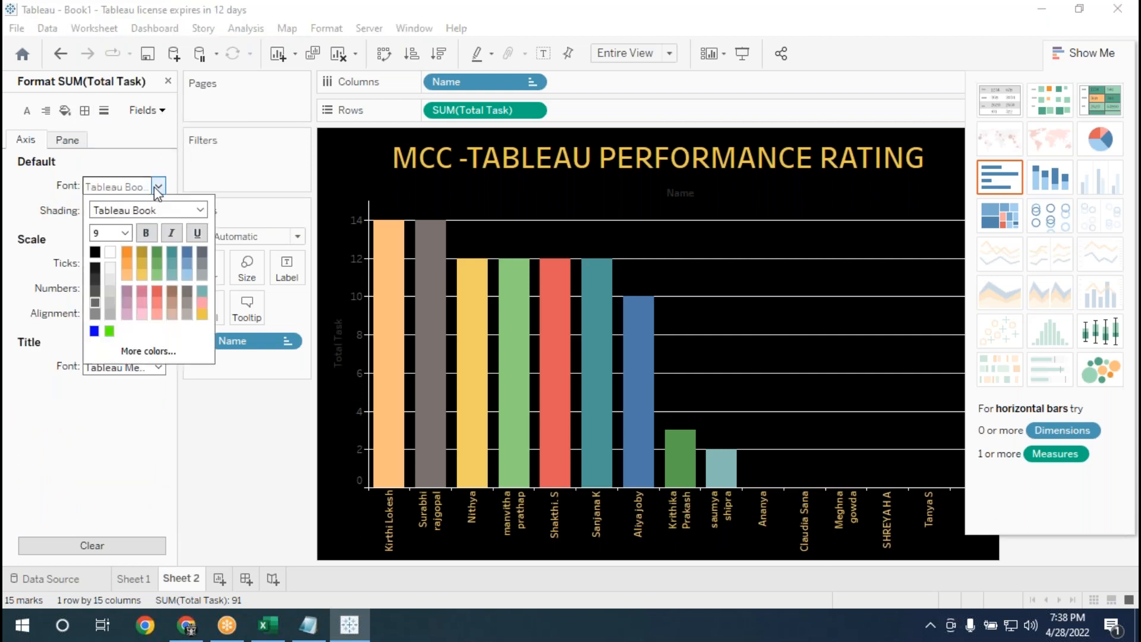
click(142, 275)
click(143, 234)
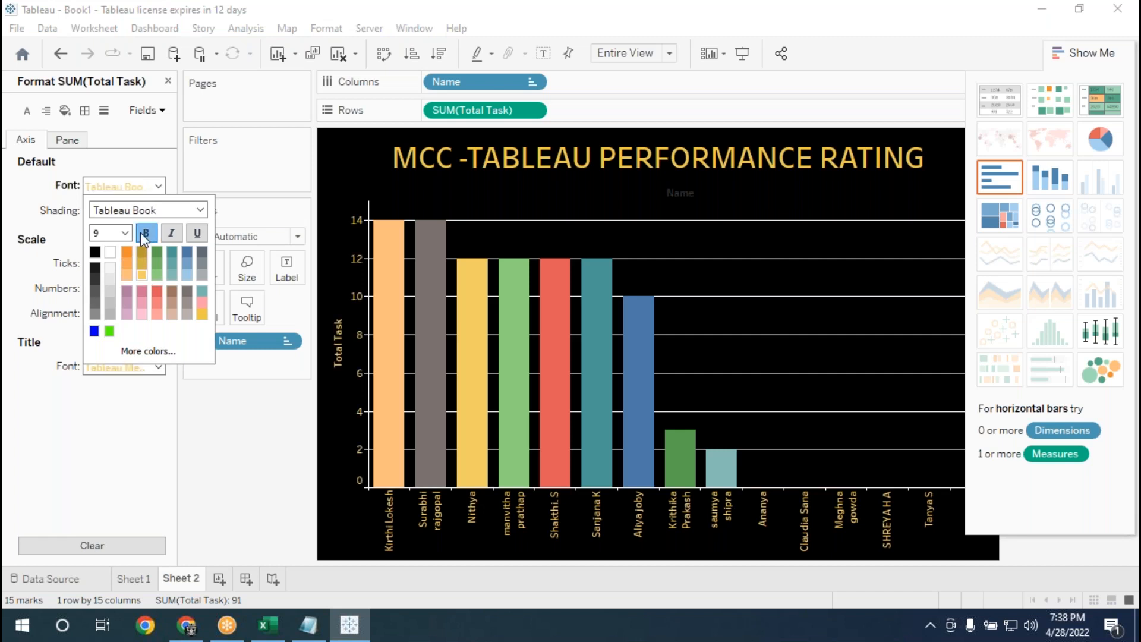
click(141, 139)
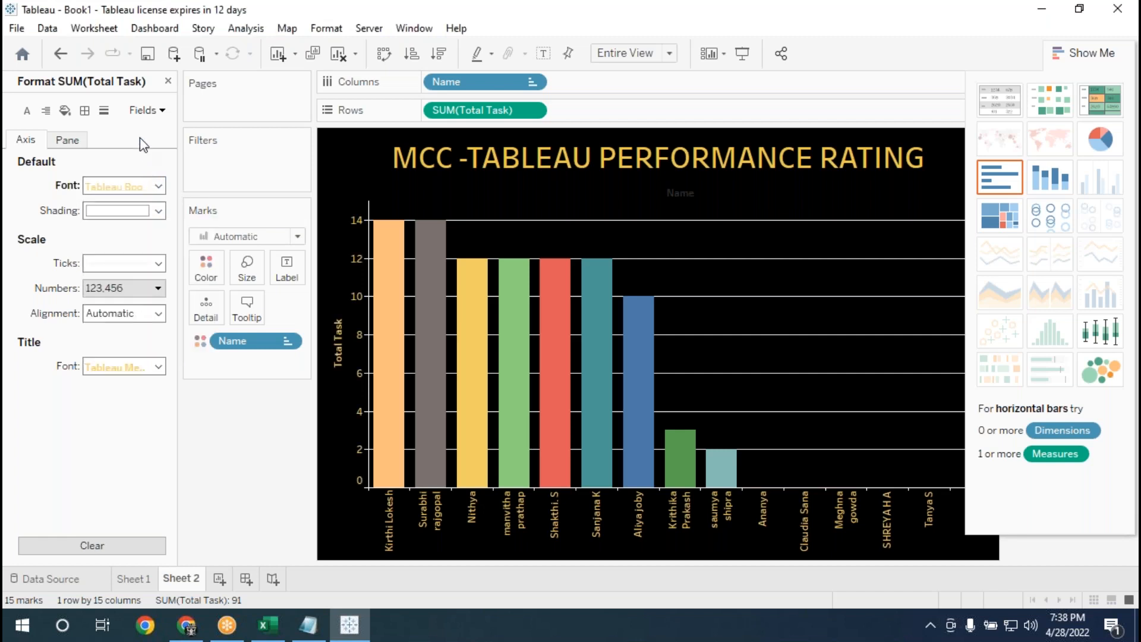
click(76, 141)
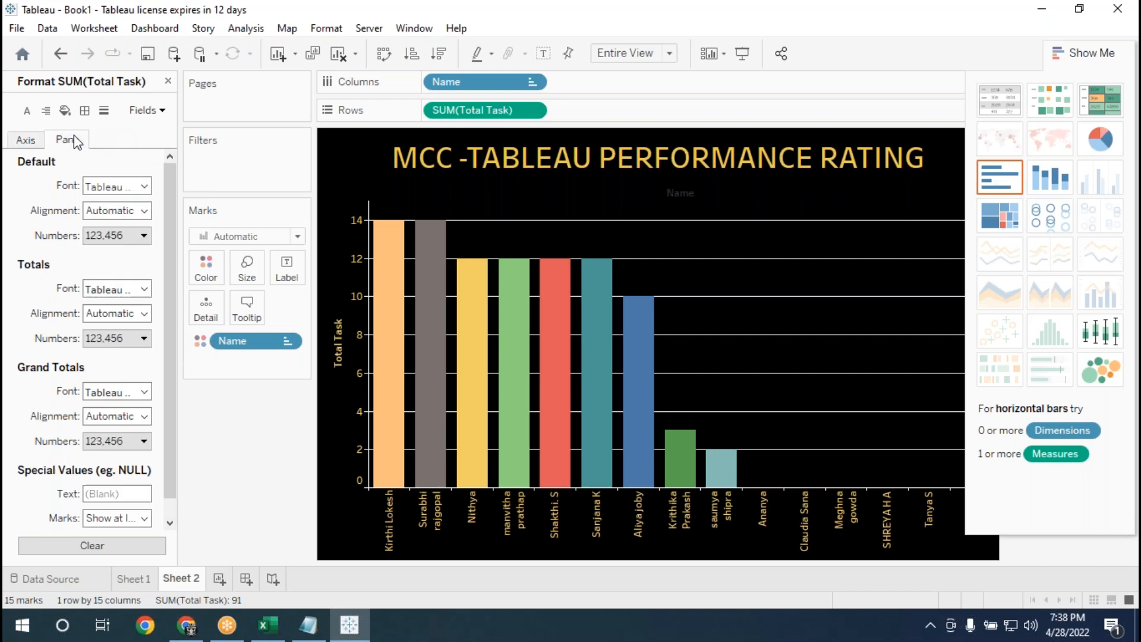
click(26, 140)
click(28, 111)
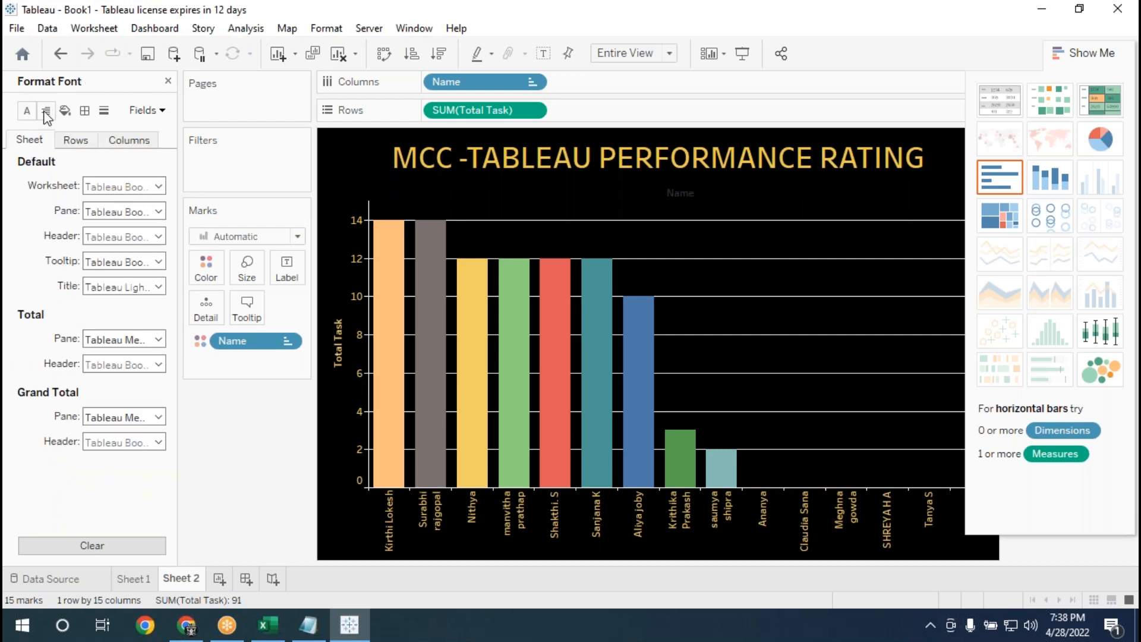
click(47, 113)
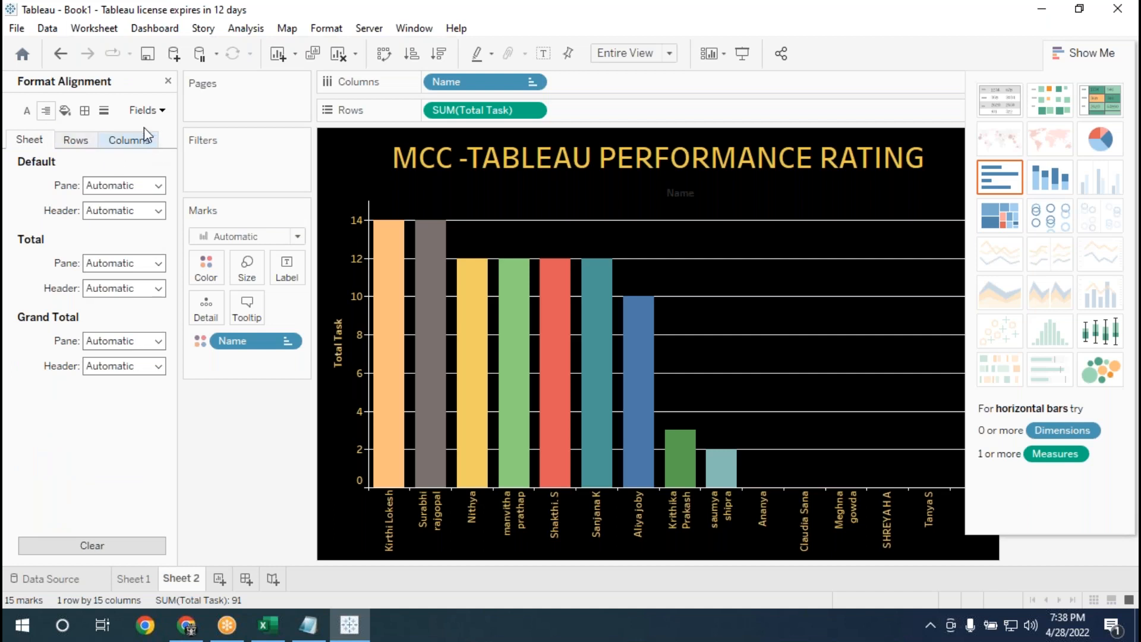
click(139, 143)
click(77, 145)
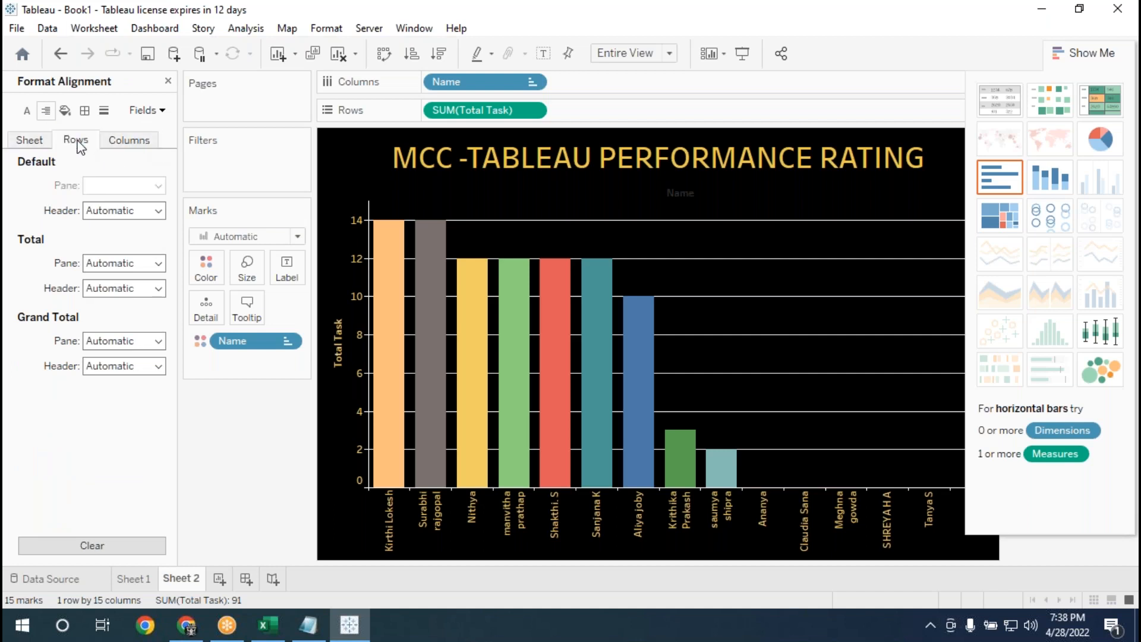
Set the zero lines, reference lines, drop lines, axis rulers and axis ticks of the columns to None.
click(115, 144)
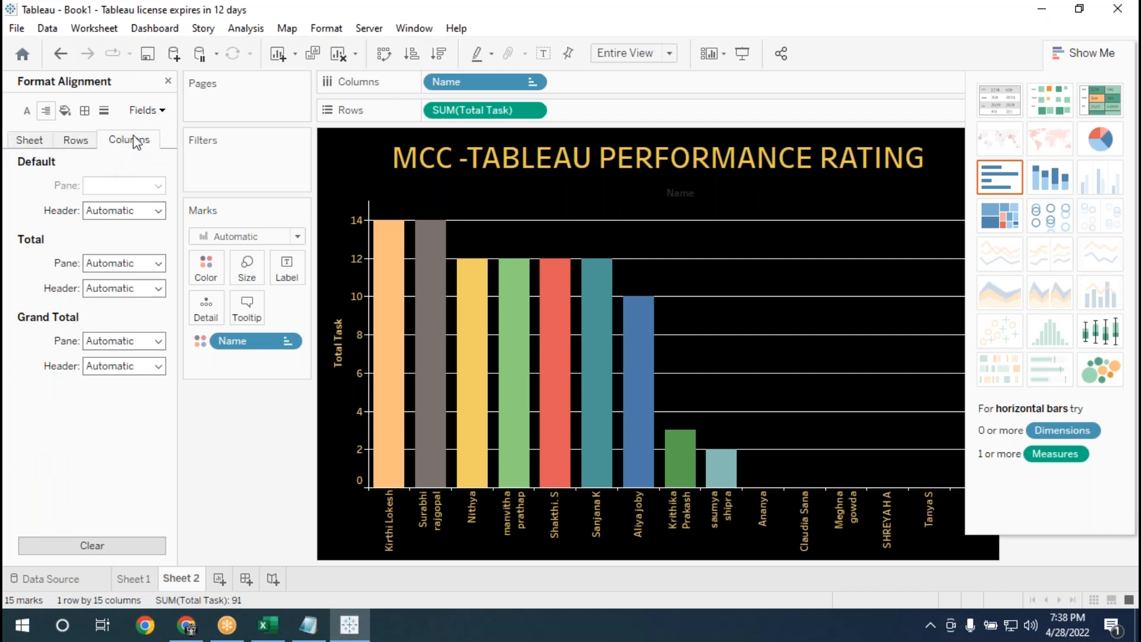
click(104, 113)
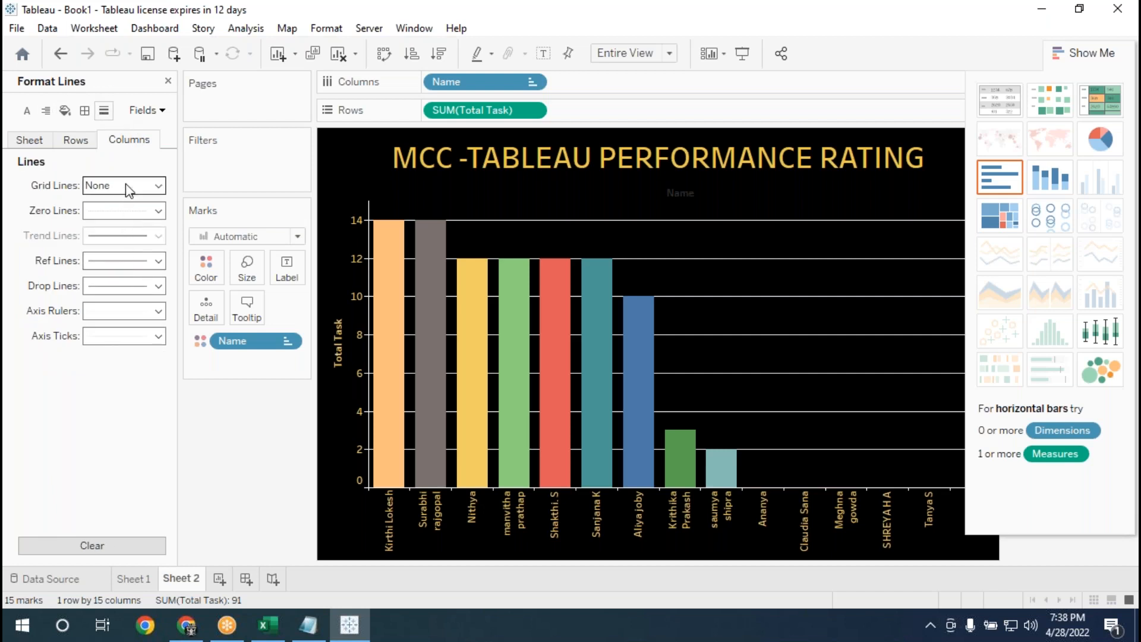
click(156, 211)
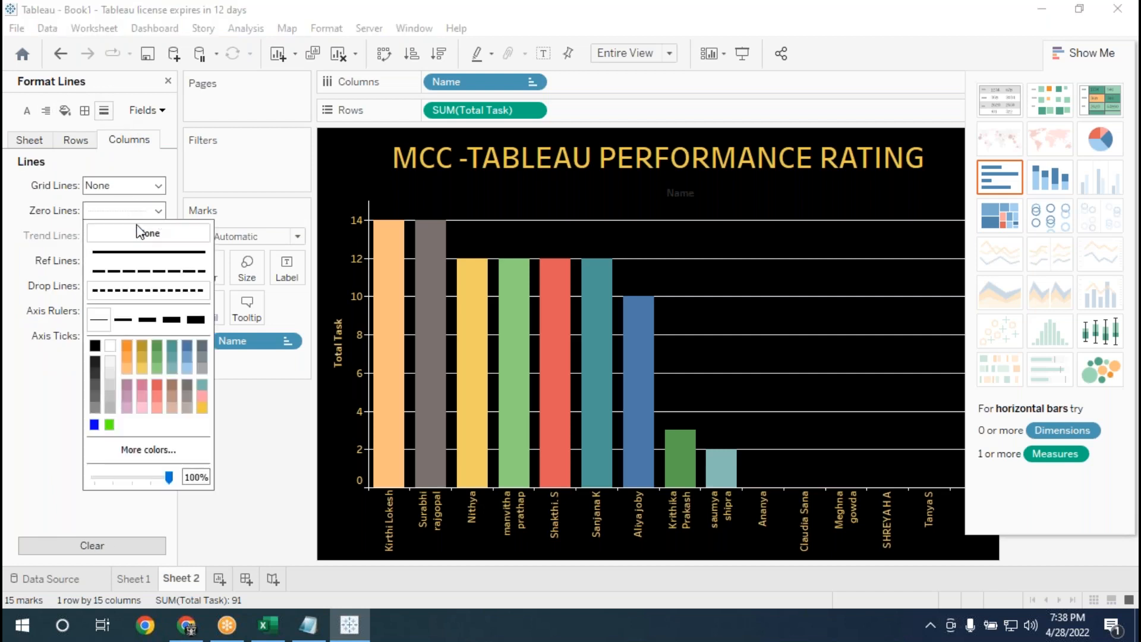
click(136, 238)
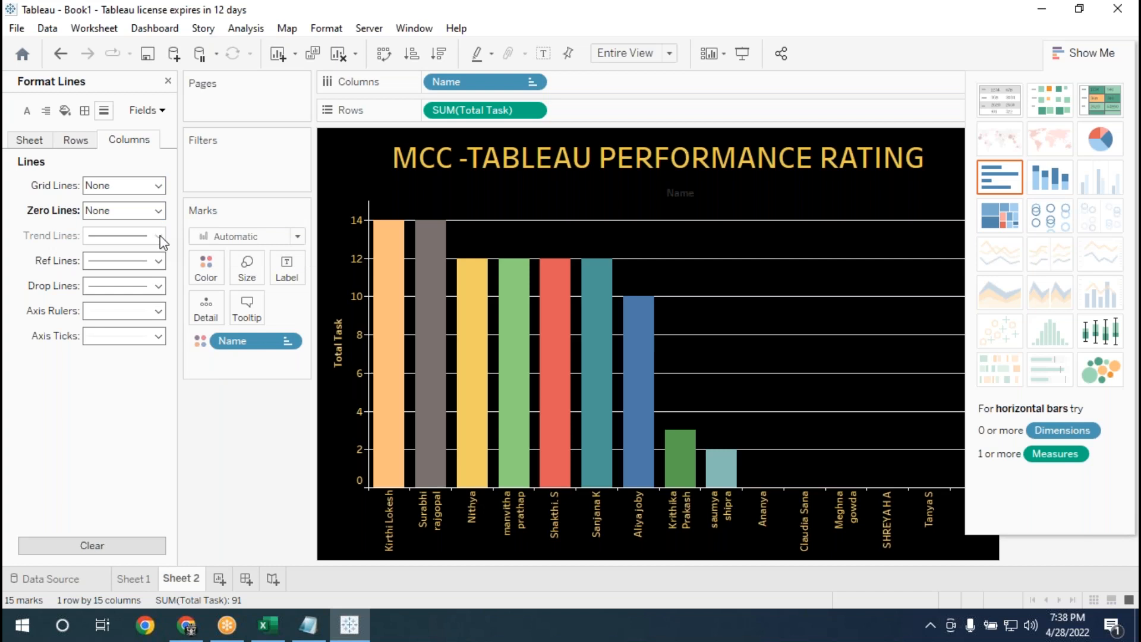
click(158, 262)
click(128, 287)
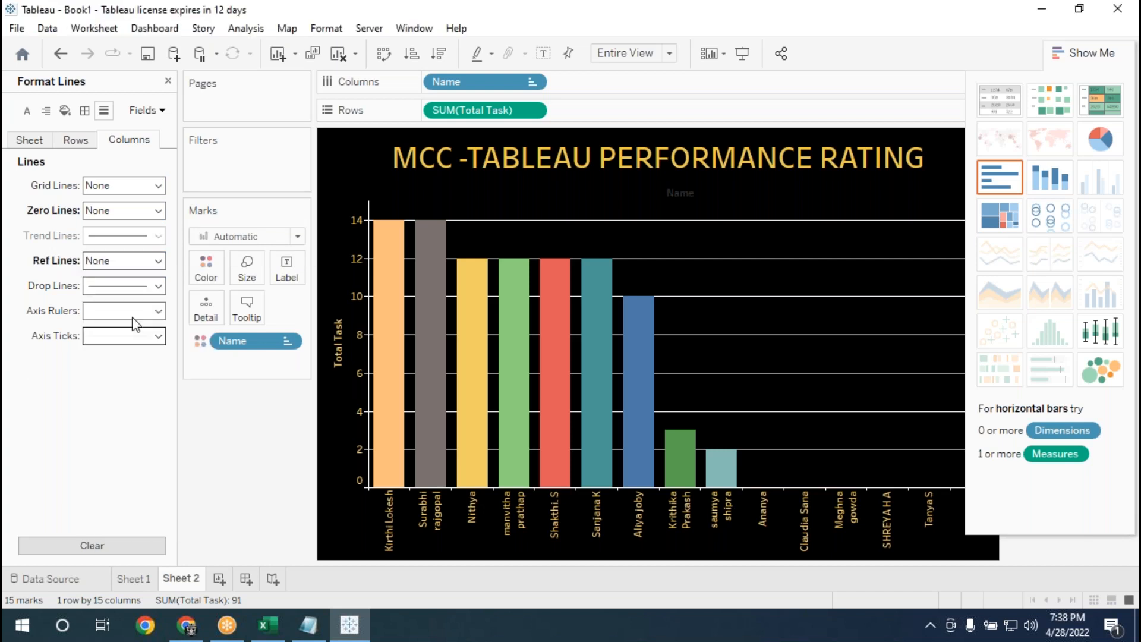
click(159, 287)
click(152, 308)
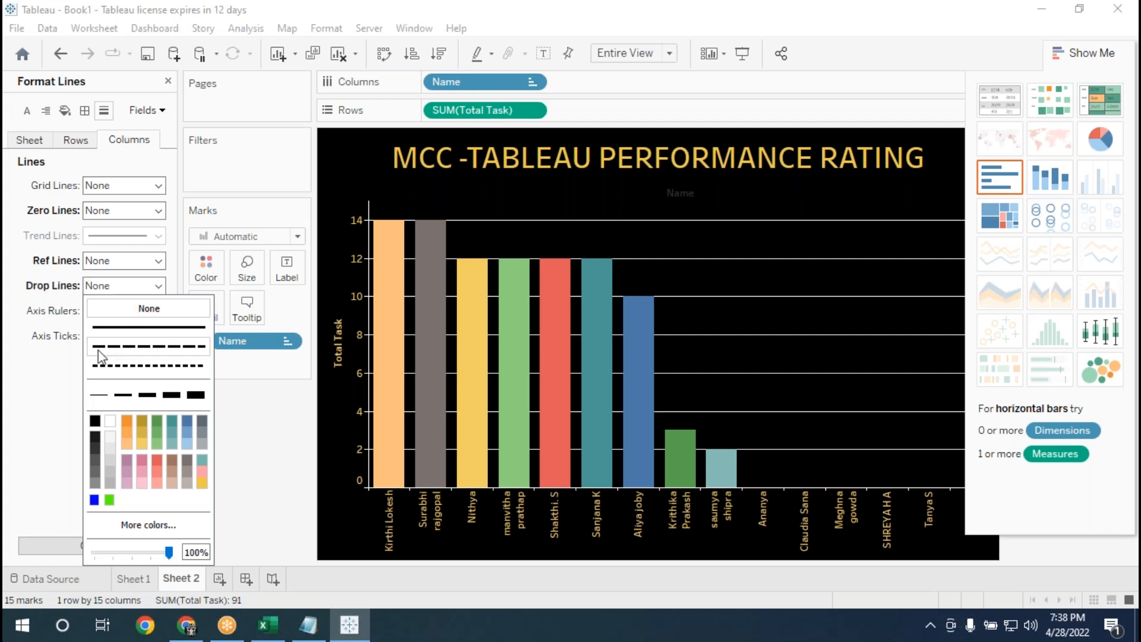
click(160, 312)
click(125, 332)
click(159, 336)
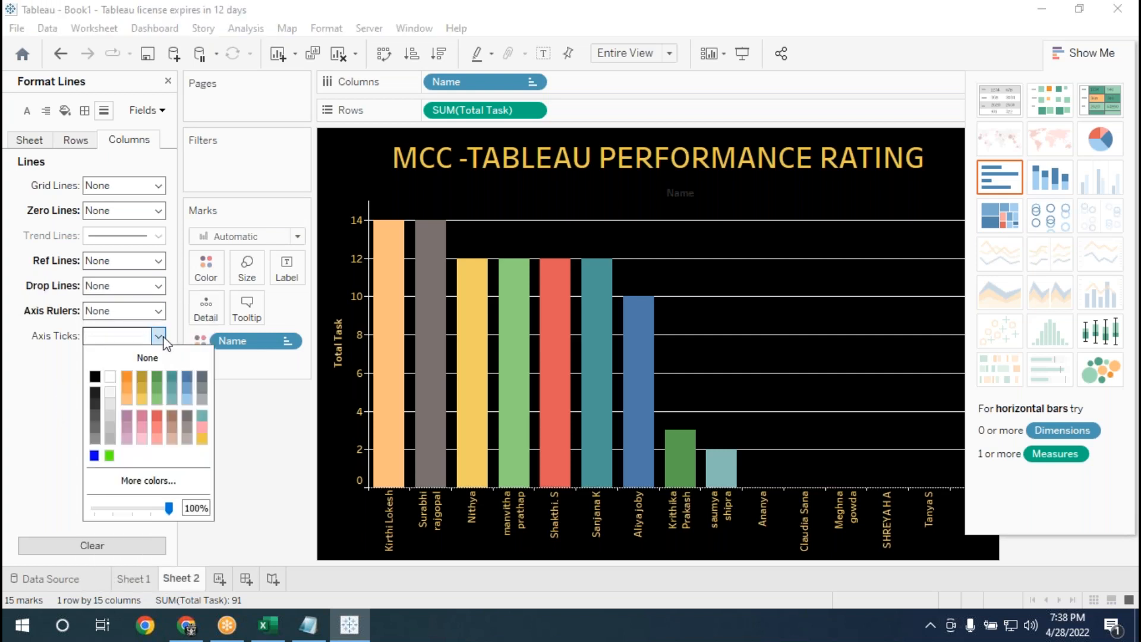
click(128, 359)
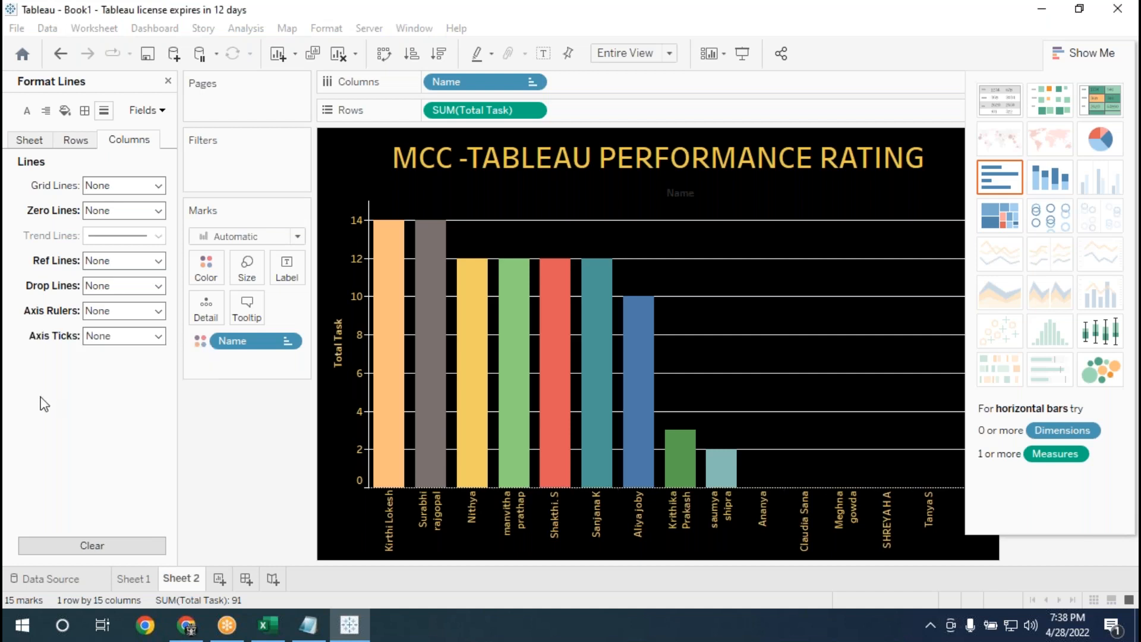
Set the row grid lines to None and collapse the Show Me chart suggestions.
click(76, 142)
click(158, 186)
click(149, 208)
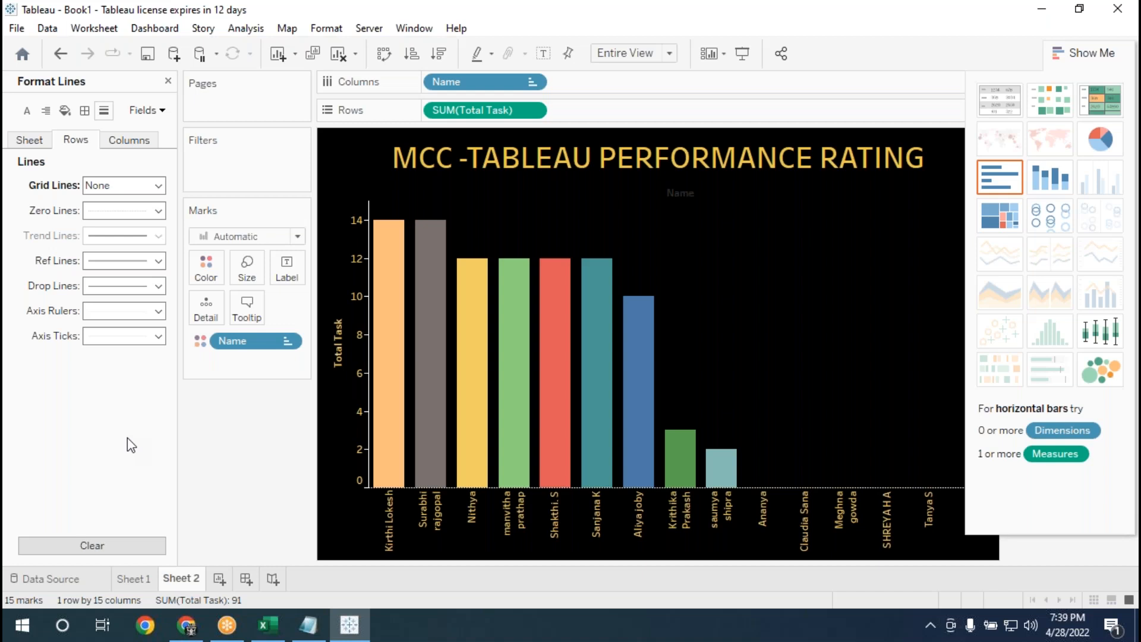
click(1072, 55)
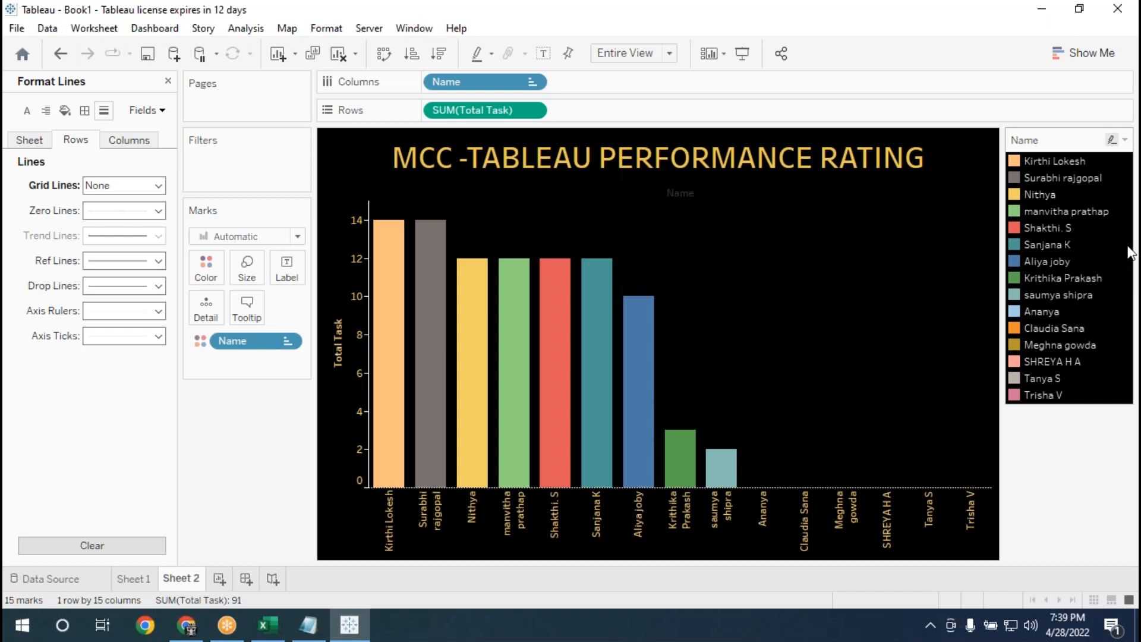
Create a new dashboard and set its objects to floating placement.
click(154, 29)
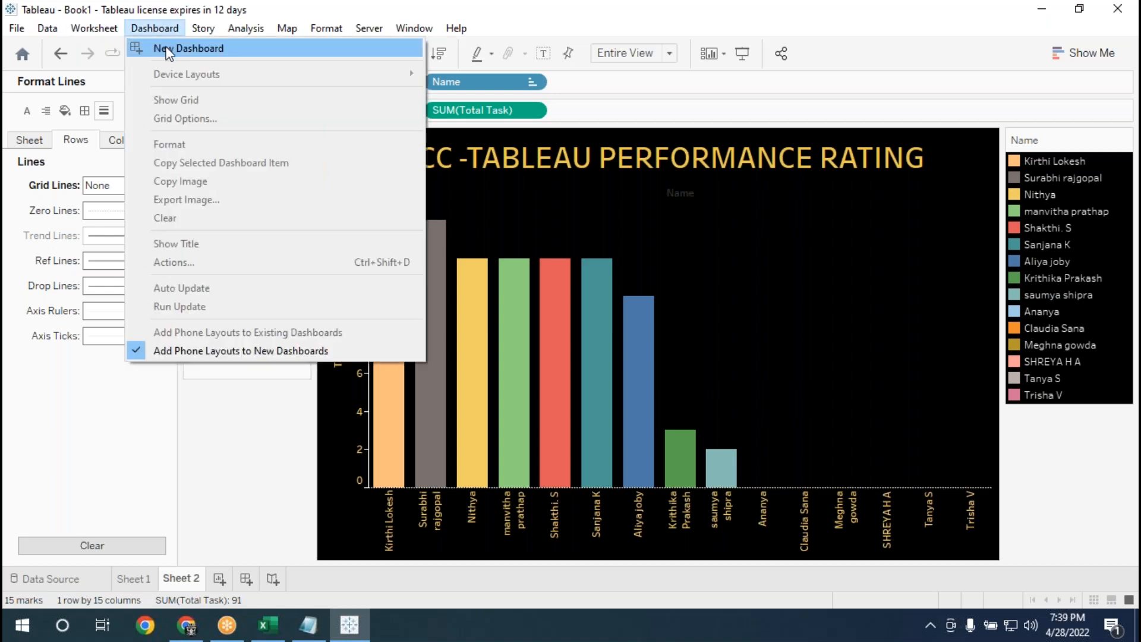
click(174, 50)
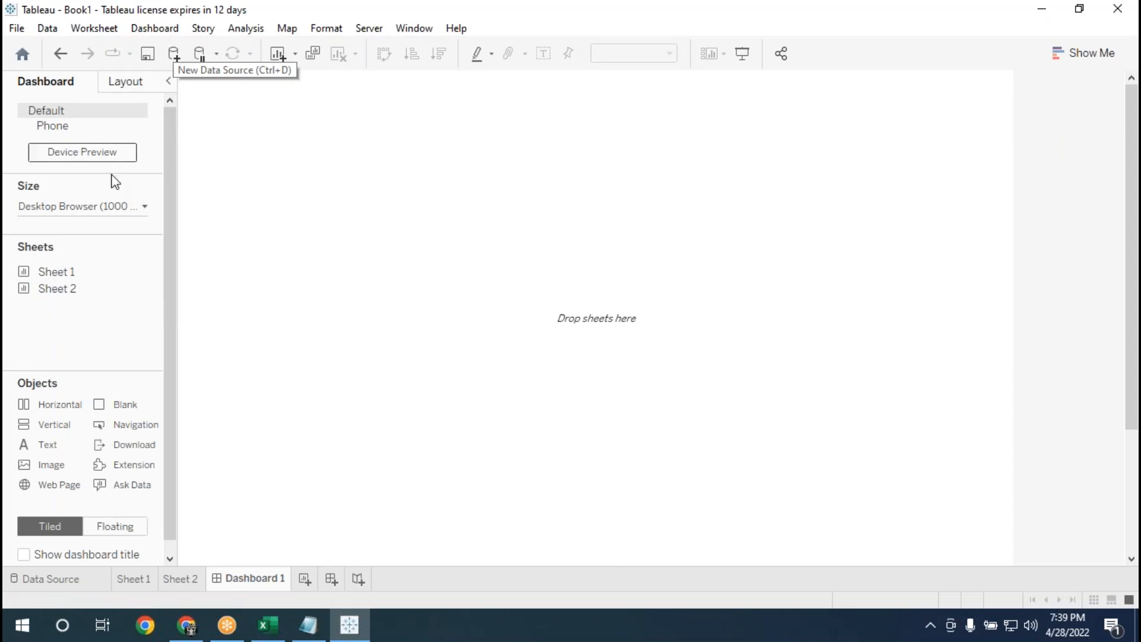
click(119, 527)
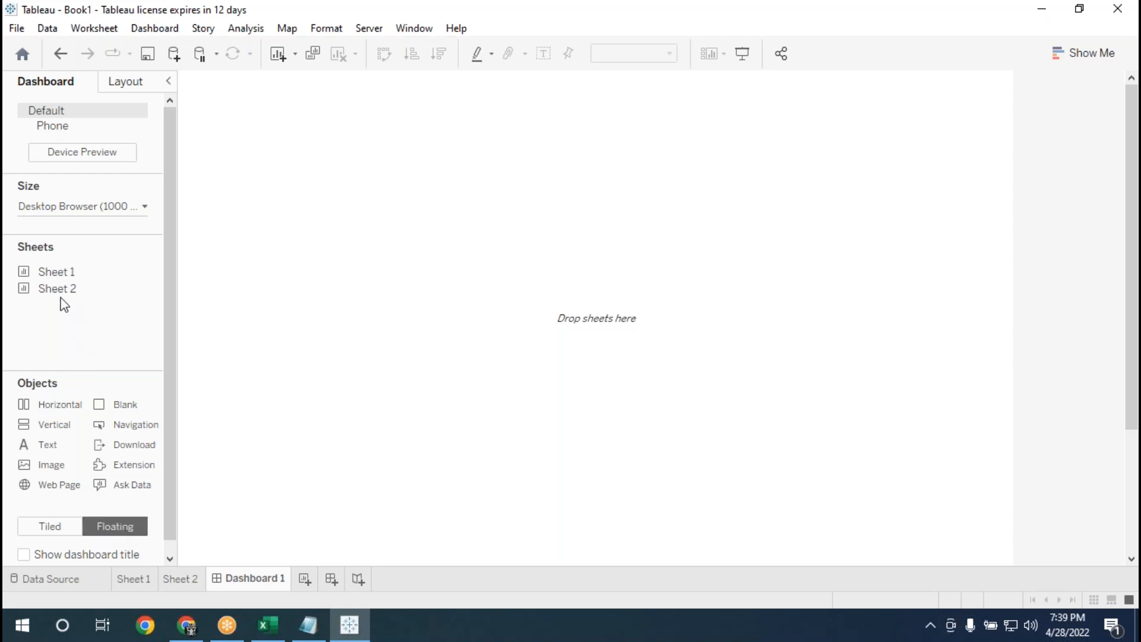
Place Sheet 2 at the dashboard's top across its full width and remove the floating Name color legend.
drag(62, 290, 179, 70)
drag(644, 151, 1016, 177)
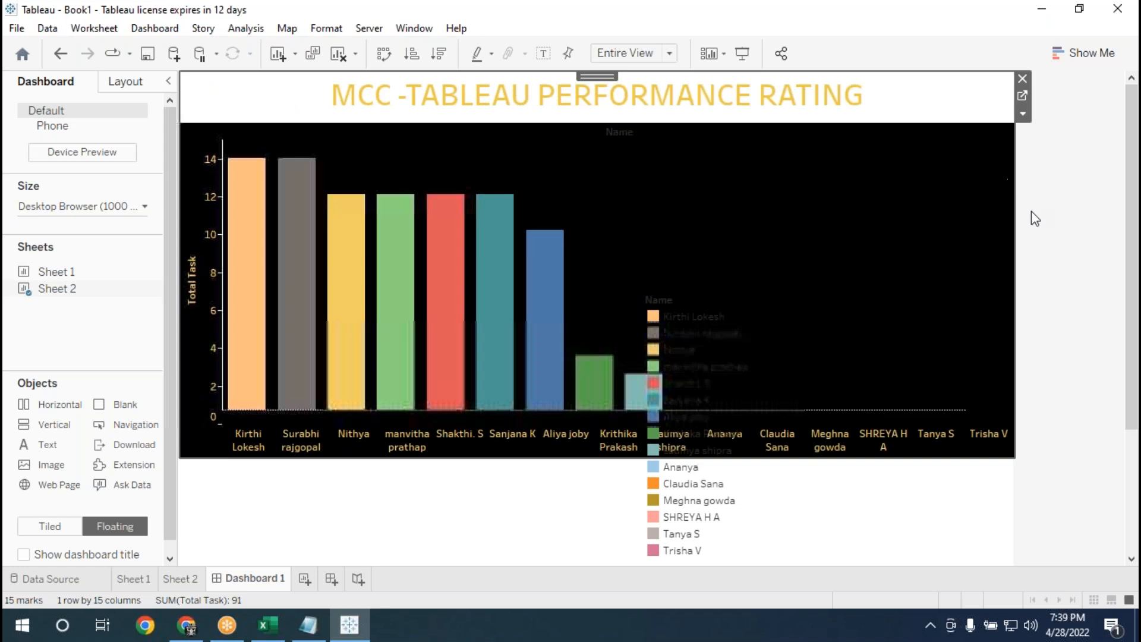
click(748, 503)
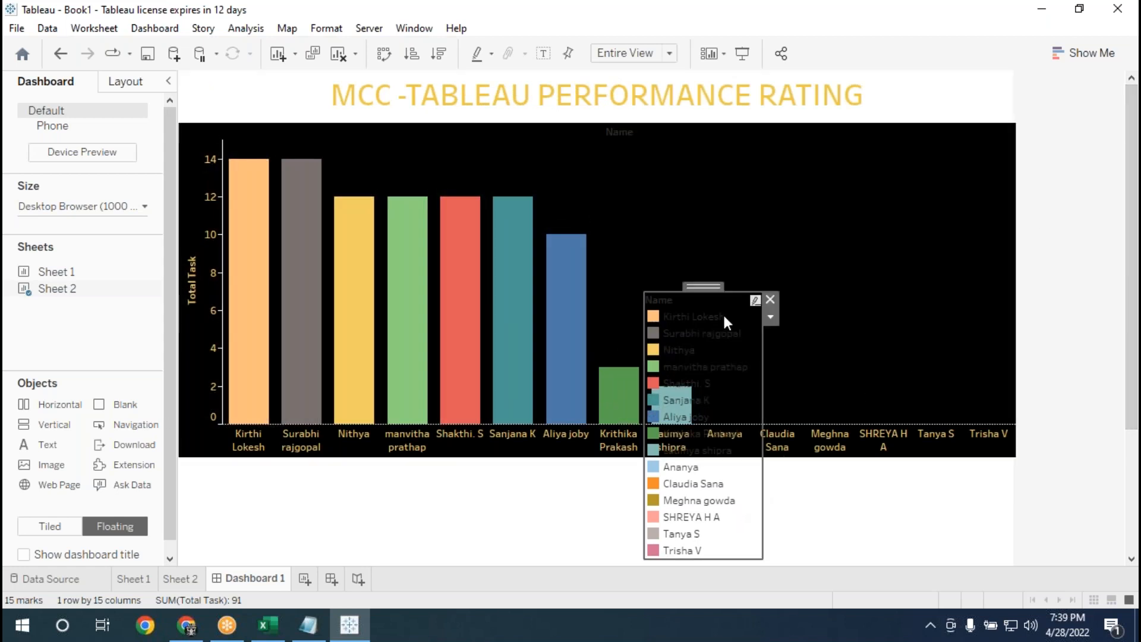
click(770, 301)
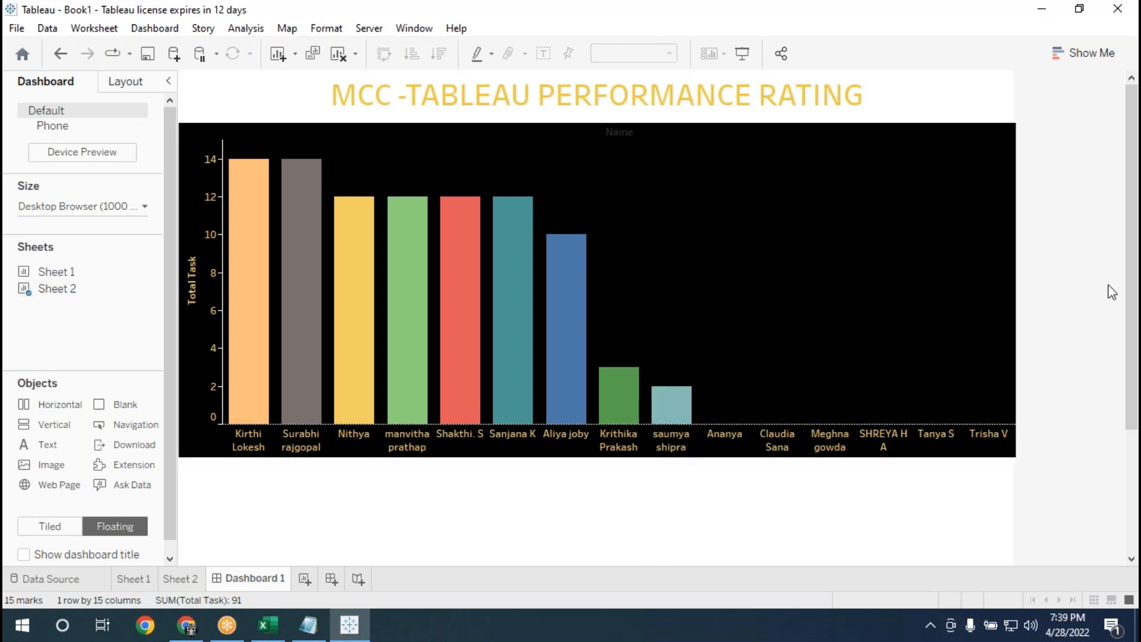
Stretch the Sheet 2 chart downward to cover most of the dashboard's height and inspect its full extent.
scroll(772, 297, down, 5)
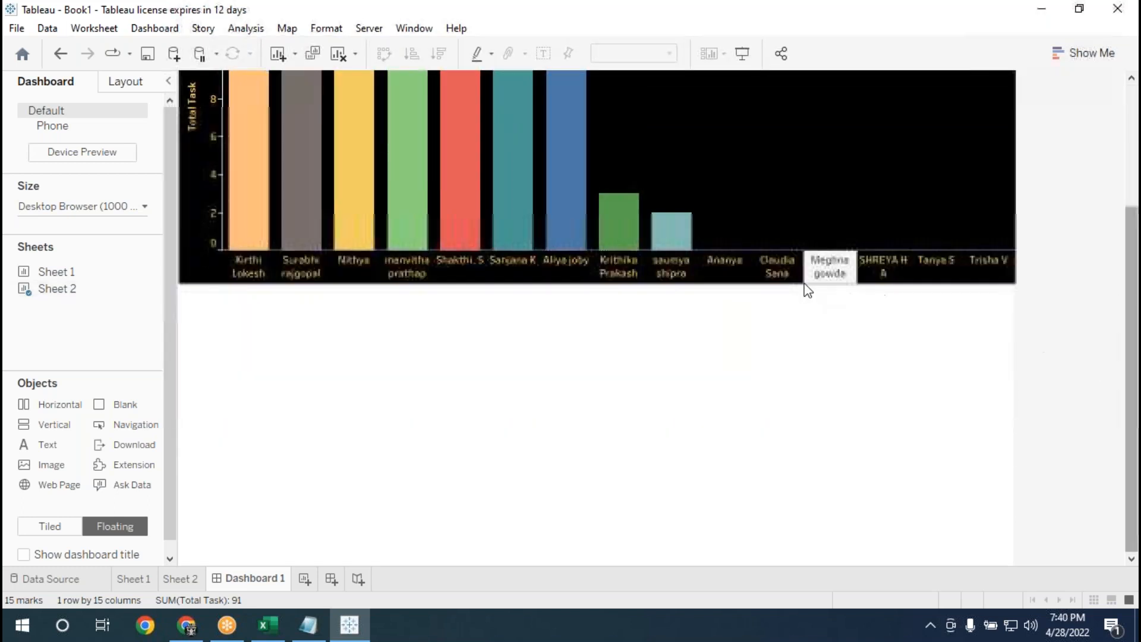
click(757, 270)
drag(618, 293, 644, 518)
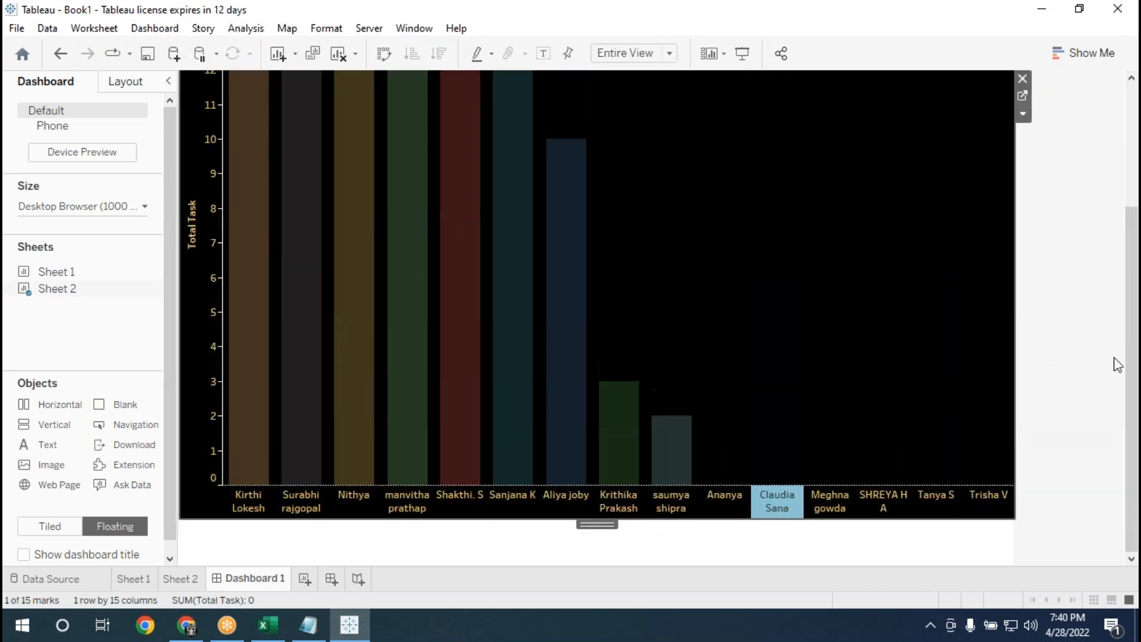
drag(1131, 374, 1131, 251)
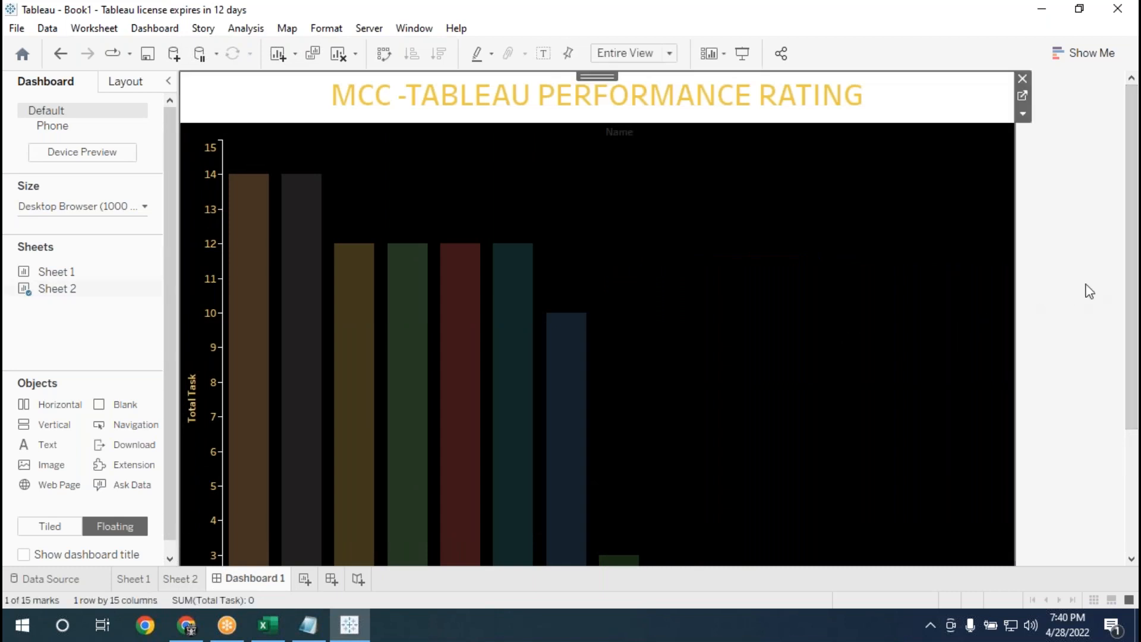
scroll(1095, 390, down, 5)
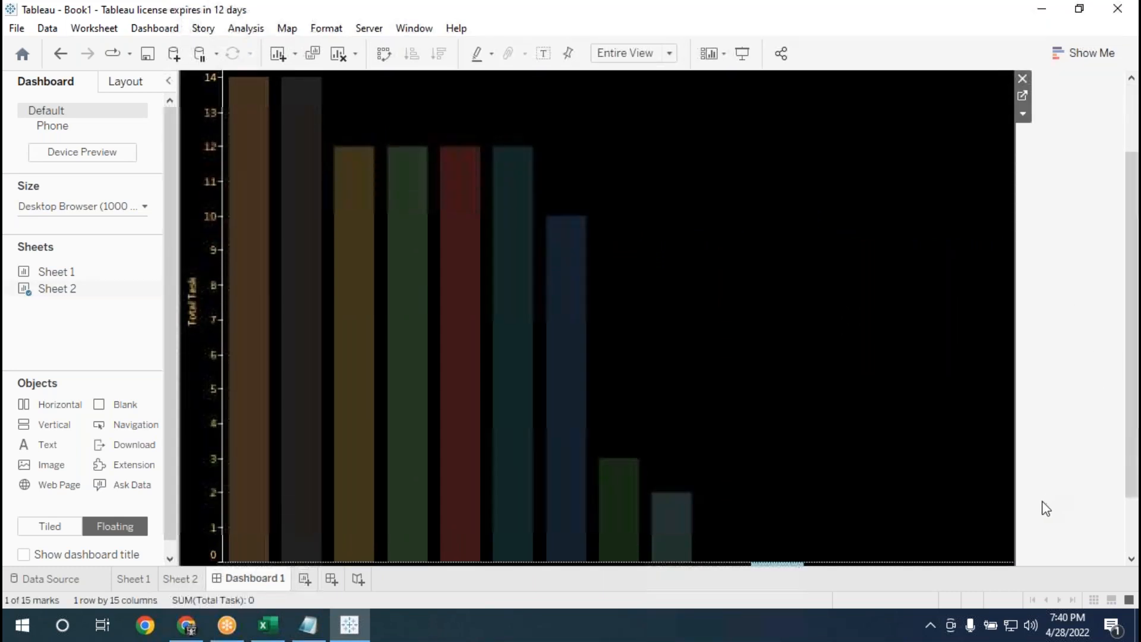
scroll(1132, 517, down, 2)
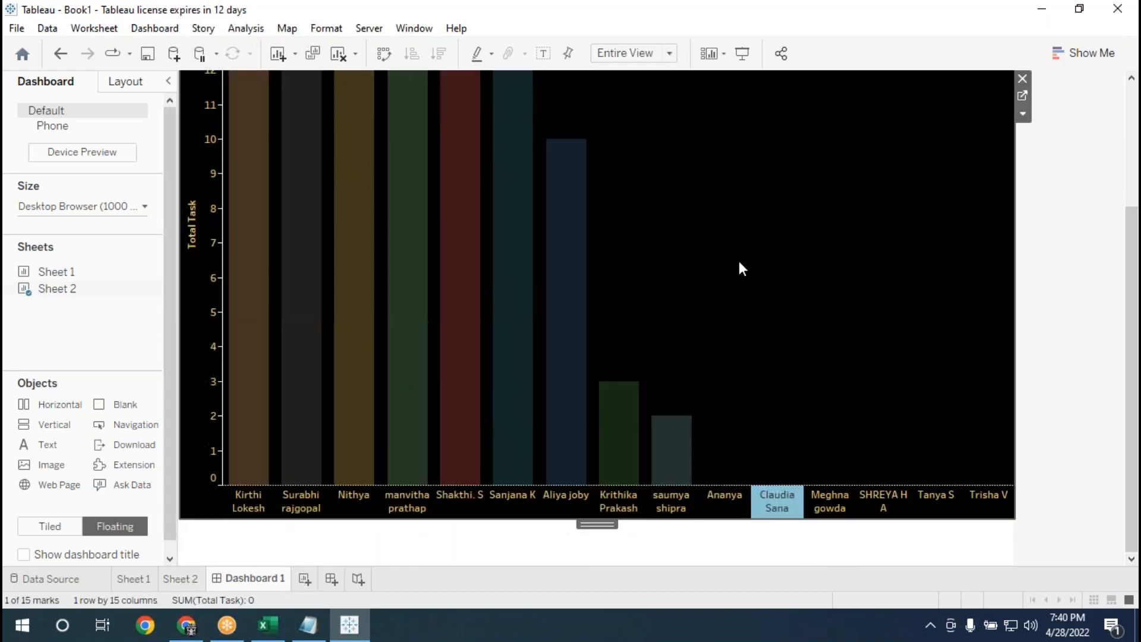
Reduce the Sheet 2 chart's height, extend its lower edge slightly downward, and deselect the chart.
scroll(767, 491, up, 1)
drag(728, 544, 748, 434)
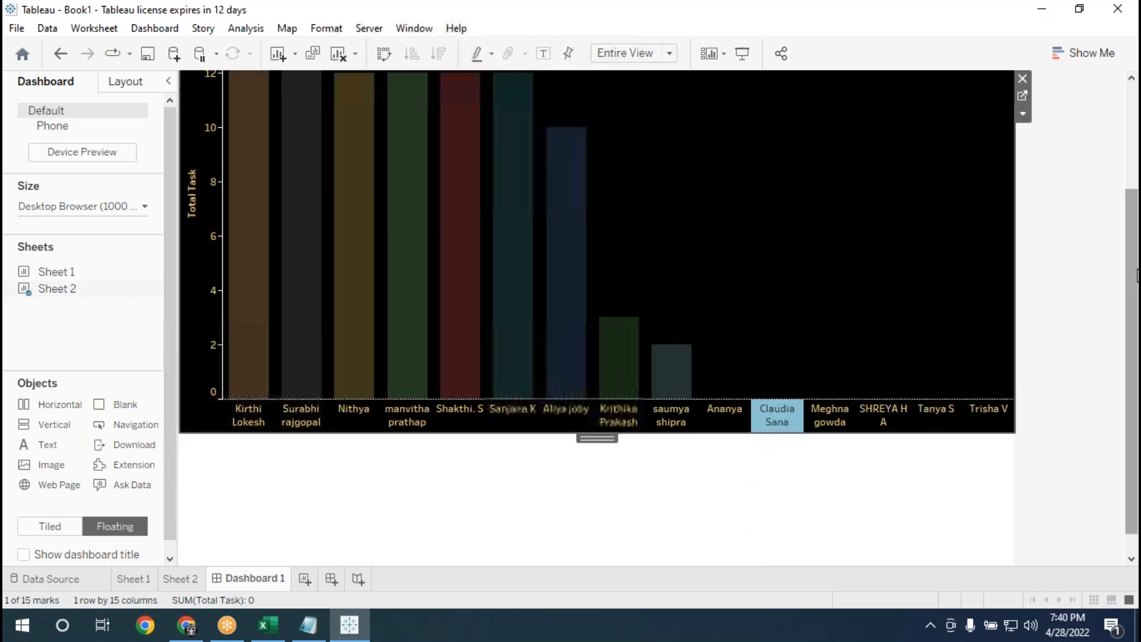
scroll(1099, 152, up, 6)
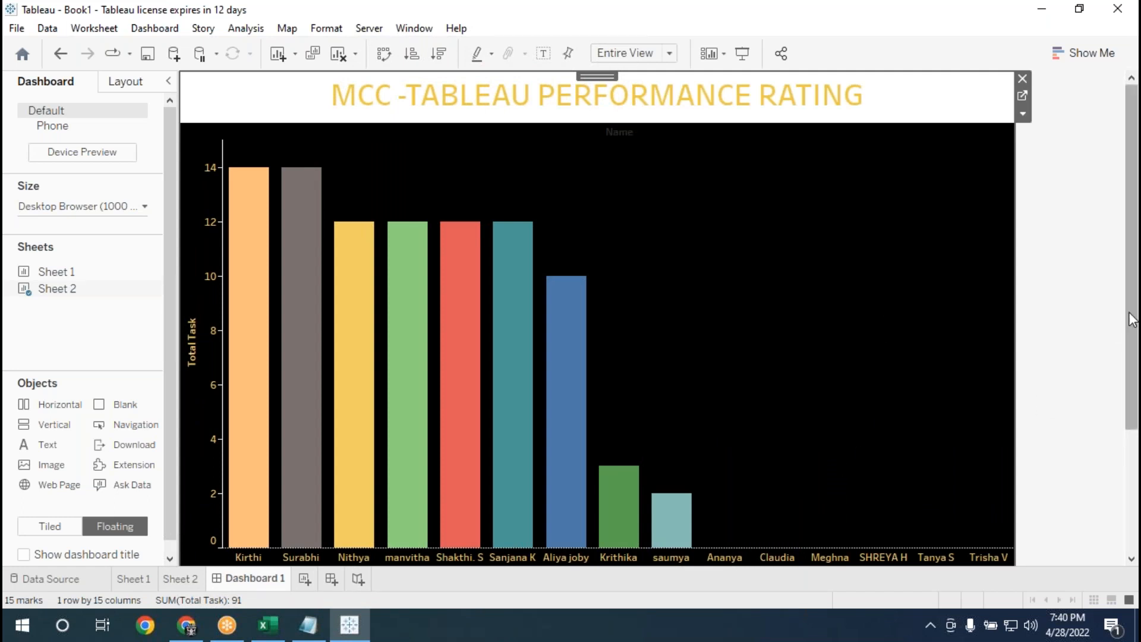
scroll(1132, 331, down, 3)
drag(678, 501, 683, 532)
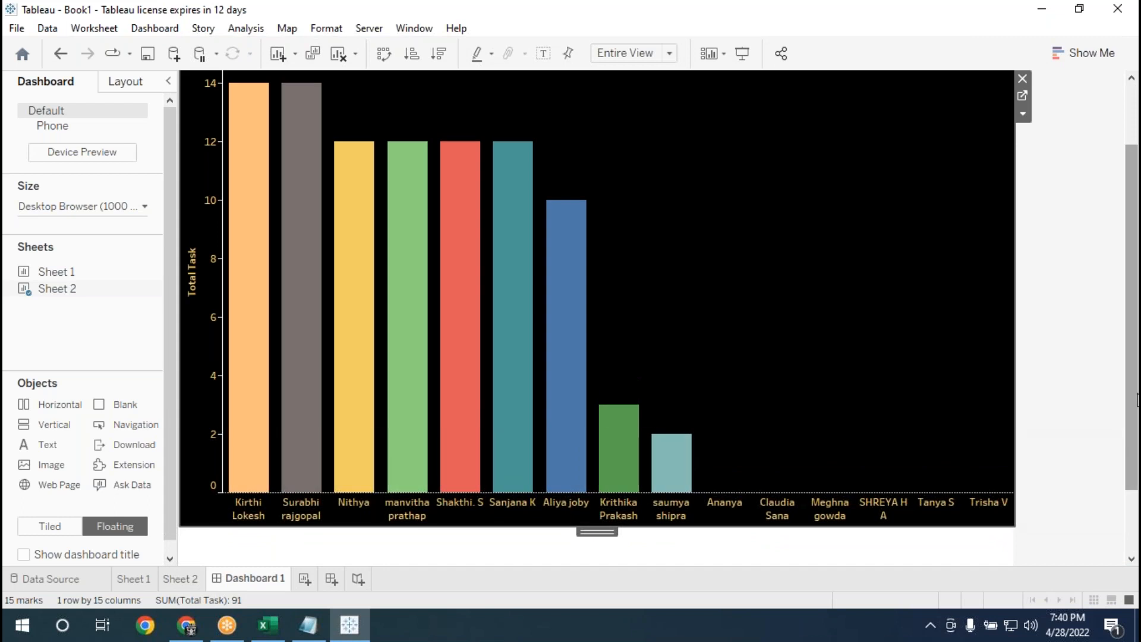
scroll(1131, 403, up, 3)
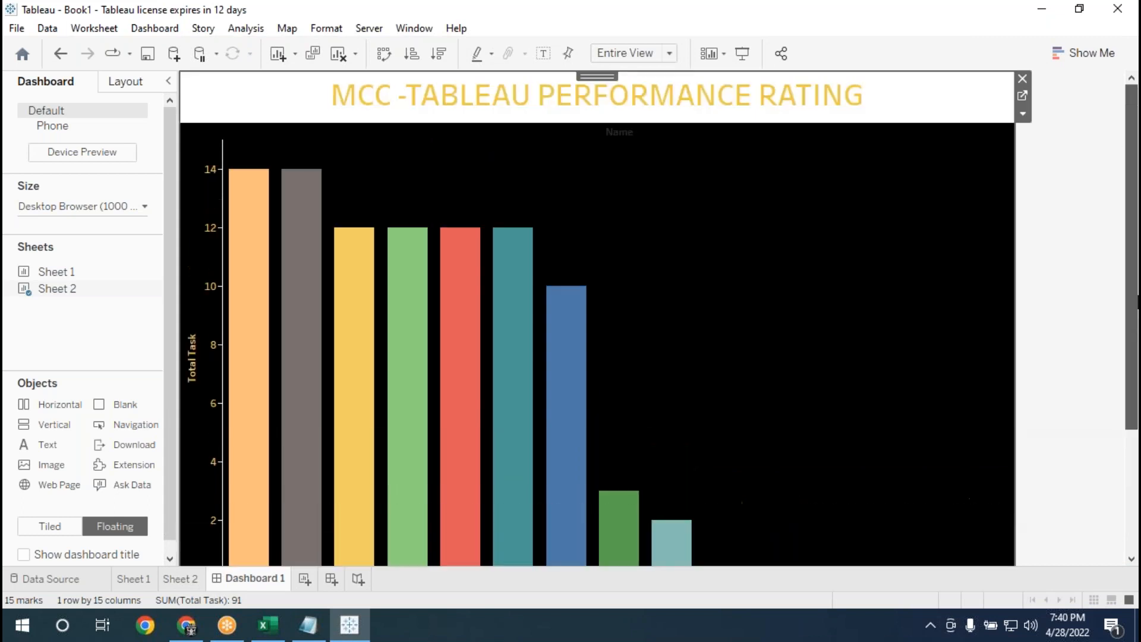
click(1067, 222)
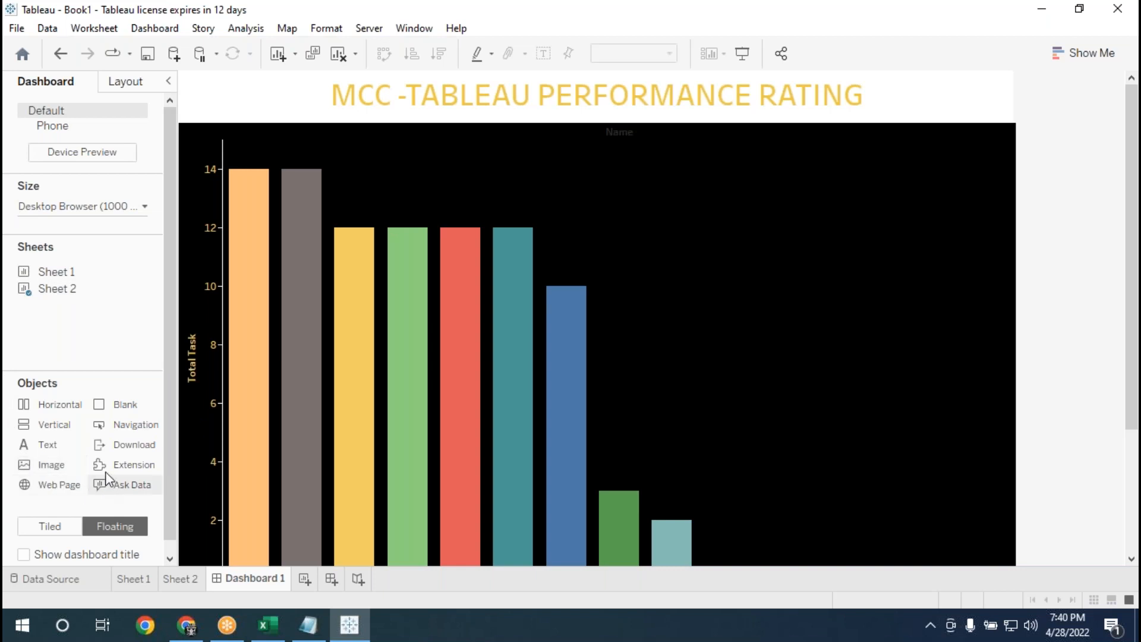
Insert the MyTeam image from the Desktop as a floating dashboard object with Fit Image enabled.
scroll(726, 356, down, 1)
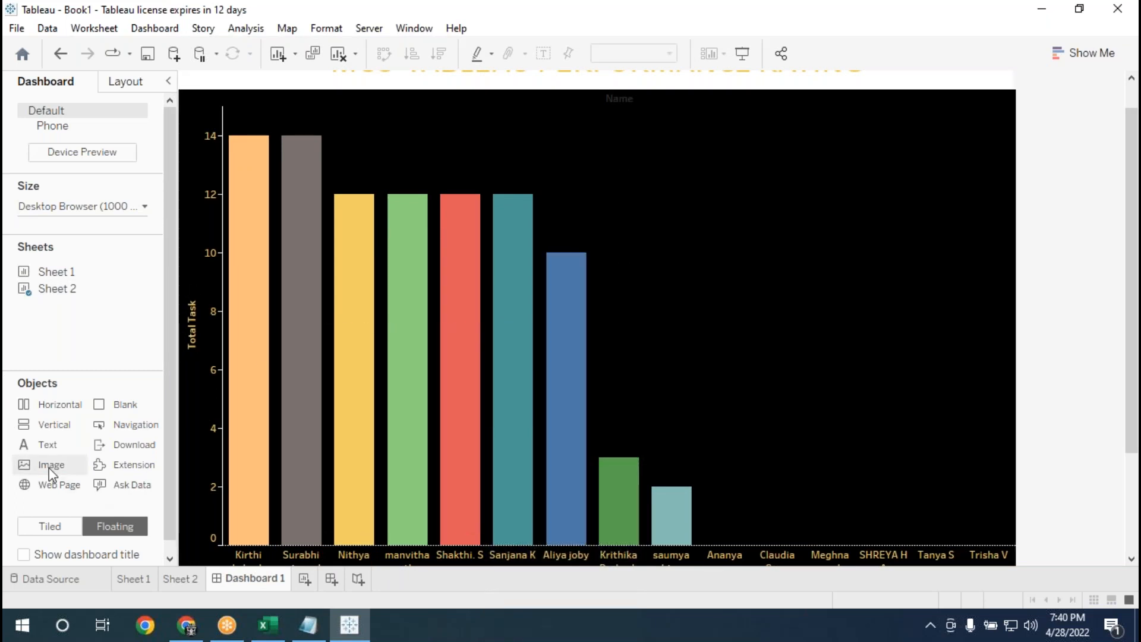
drag(43, 466, 467, 129)
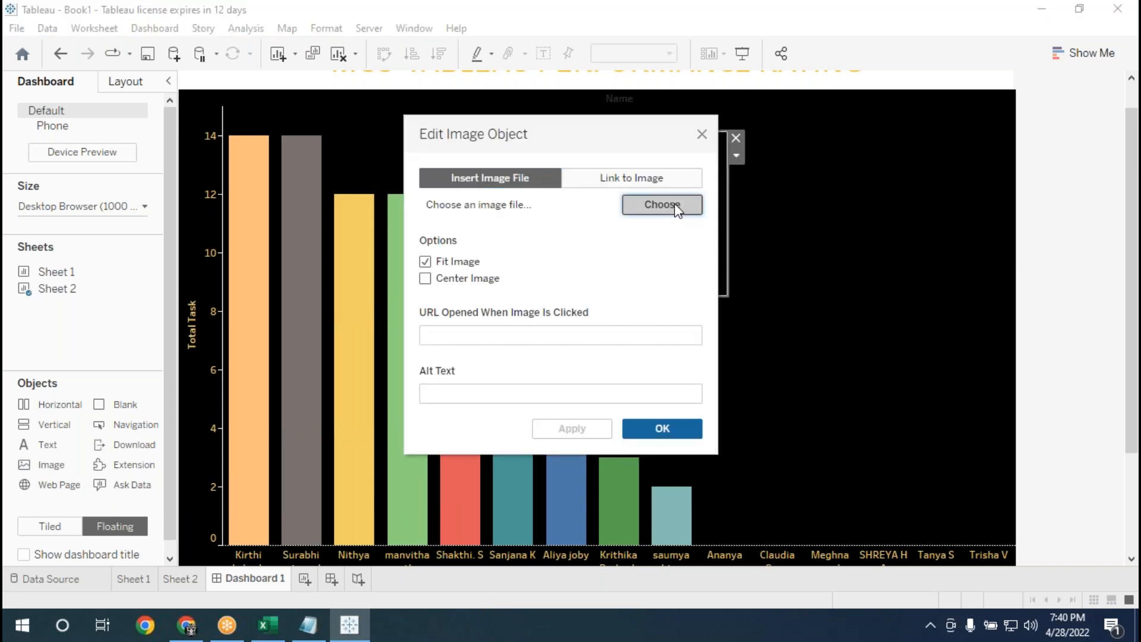
click(676, 209)
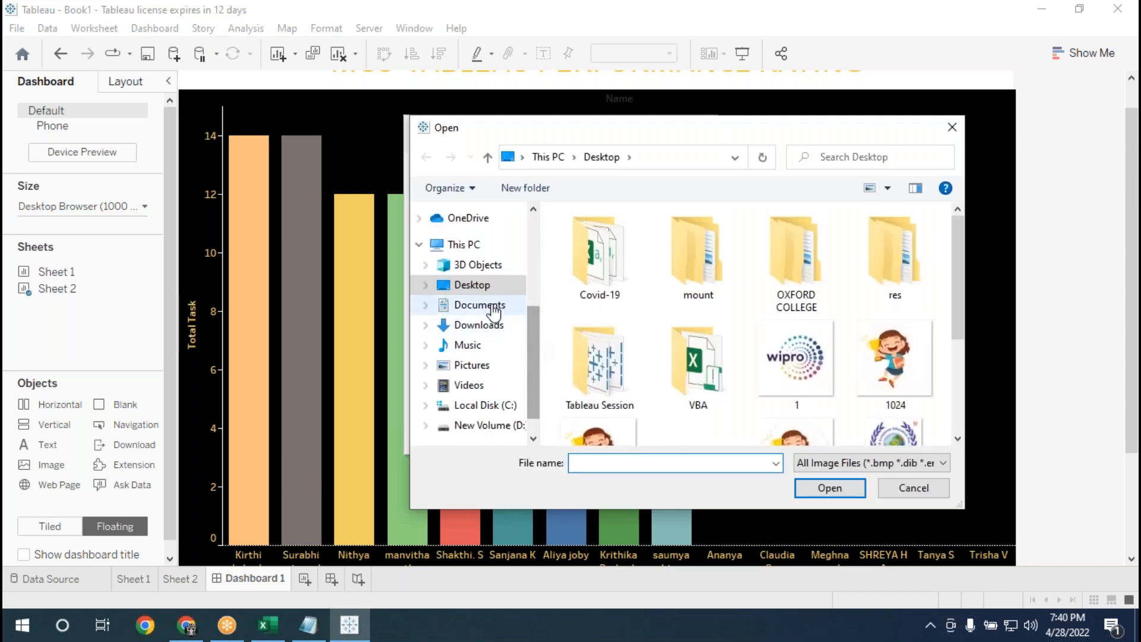
click(477, 286)
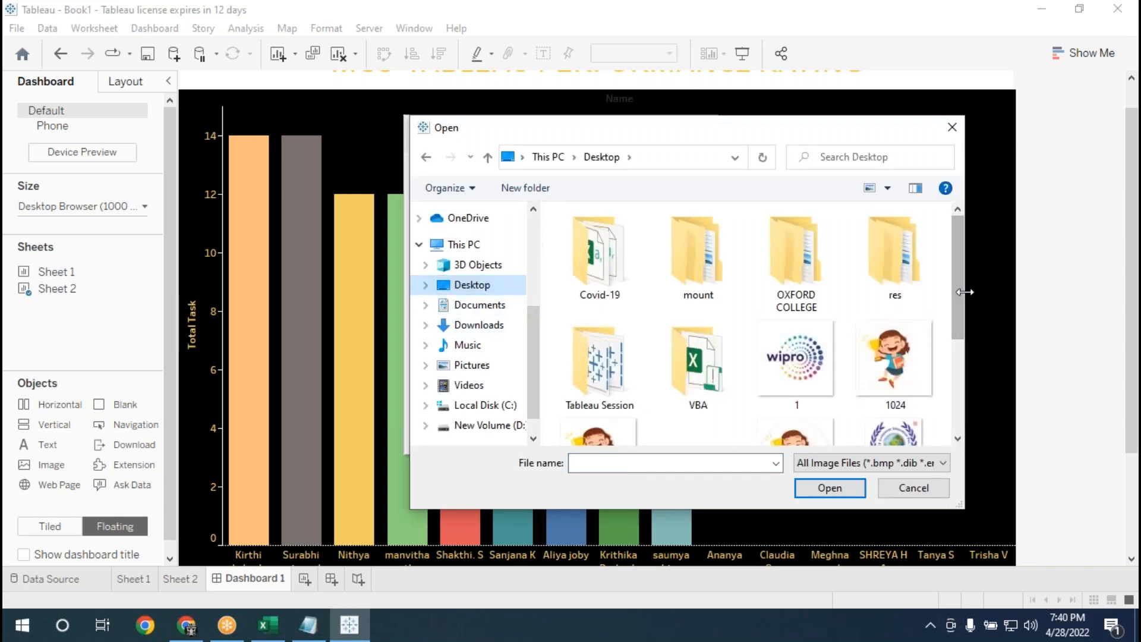
drag(957, 315, 964, 386)
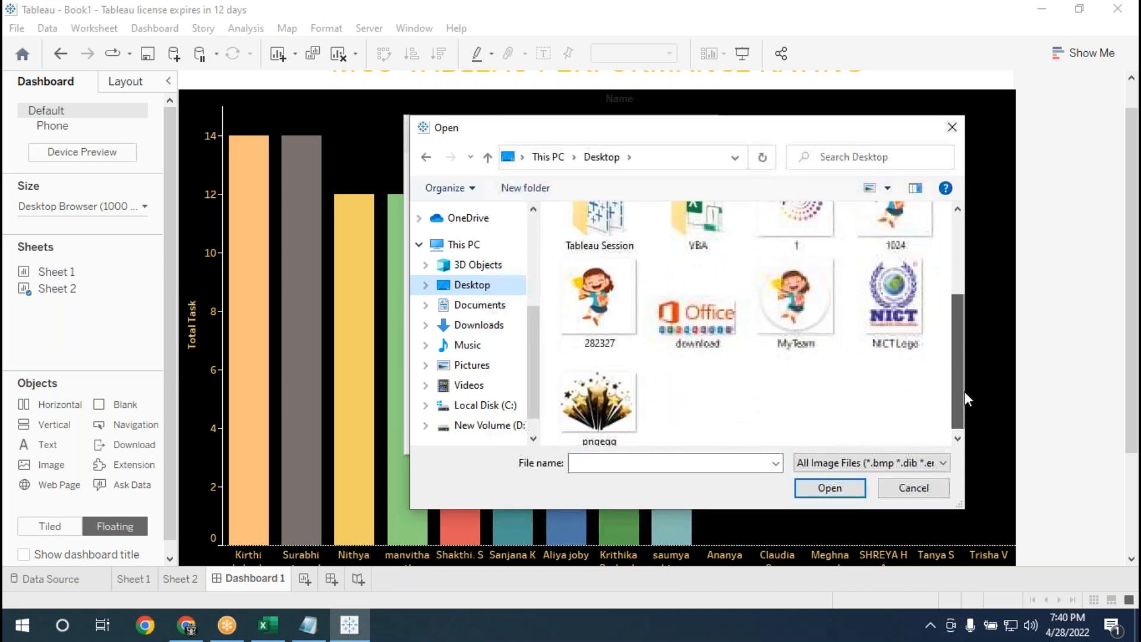
click(805, 316)
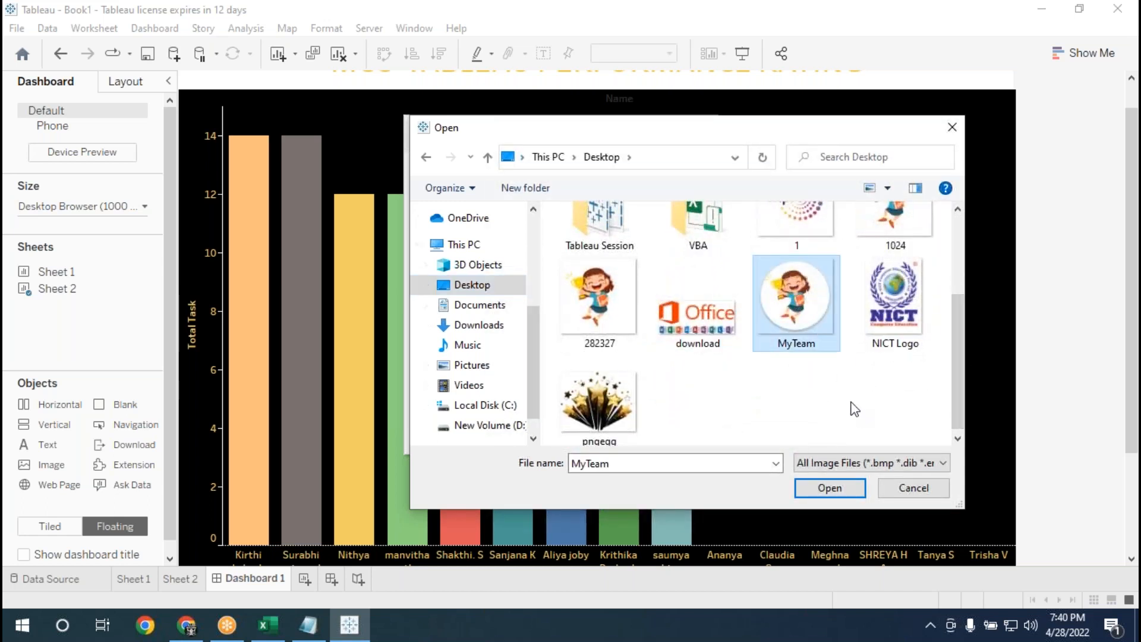
click(830, 488)
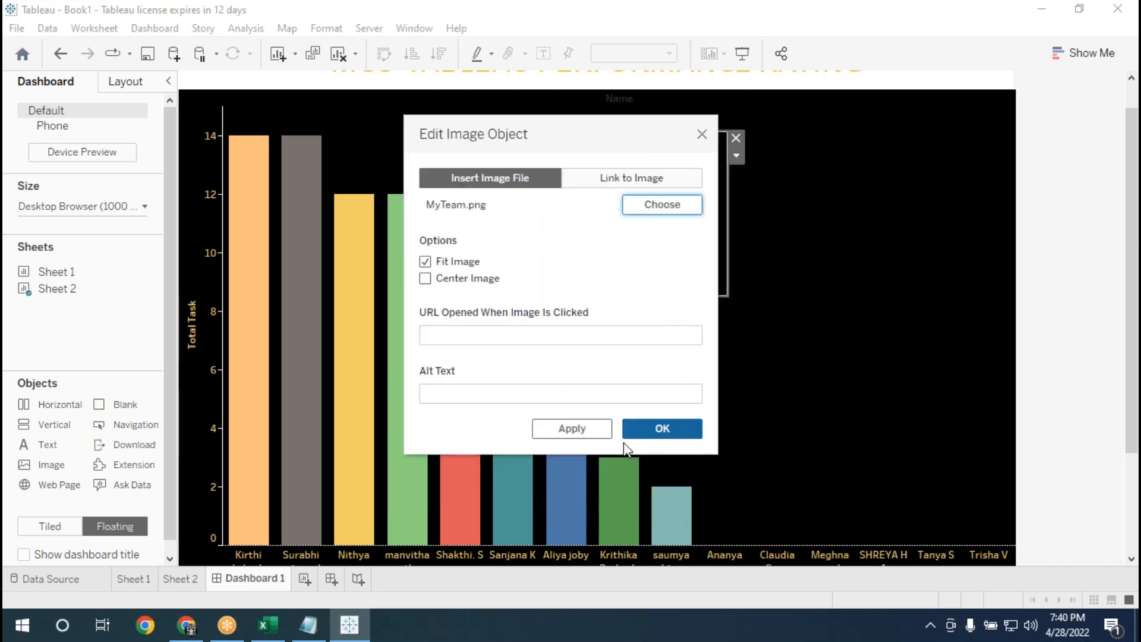
click(571, 428)
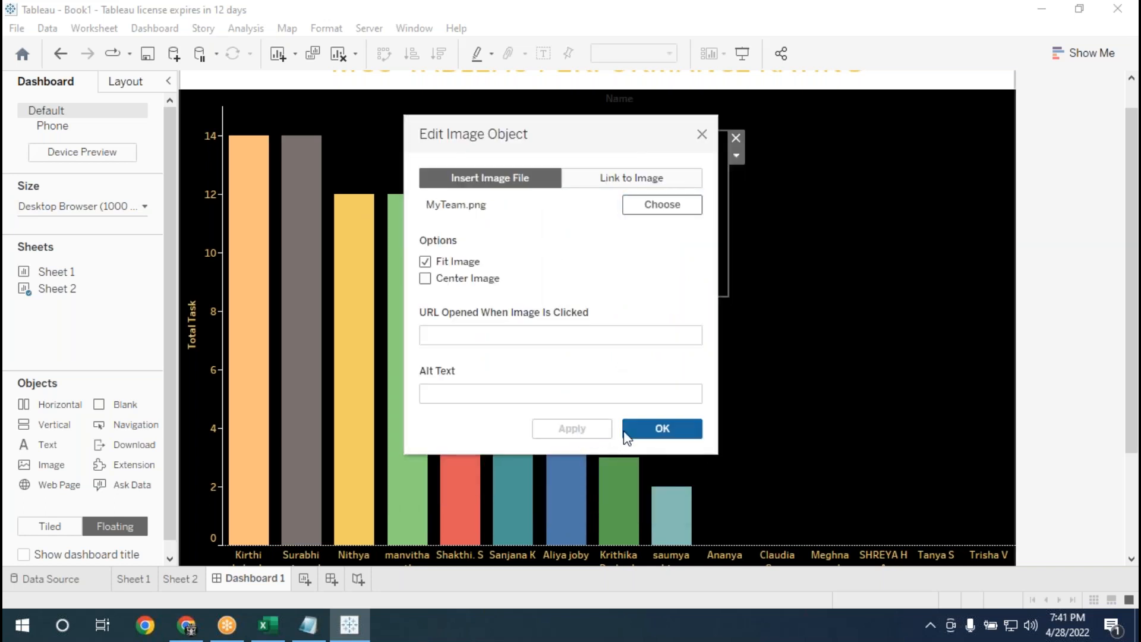
click(641, 435)
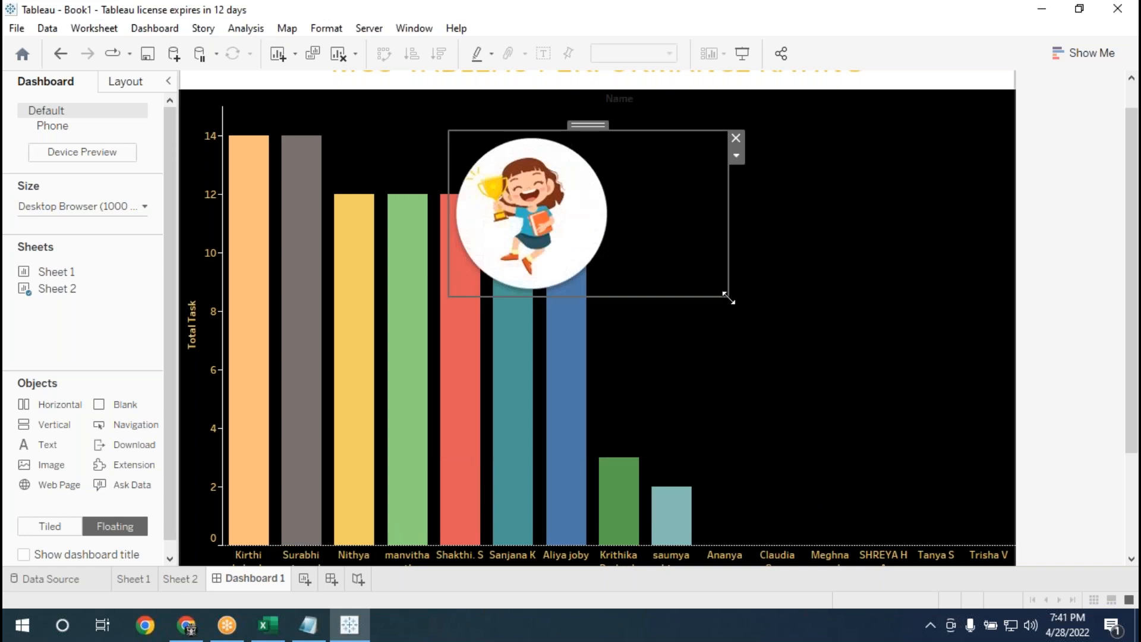
Shrink the MyTeam image to about one bar's width and place it directly above the first bar.
drag(729, 299, 545, 189)
drag(496, 127, 283, 101)
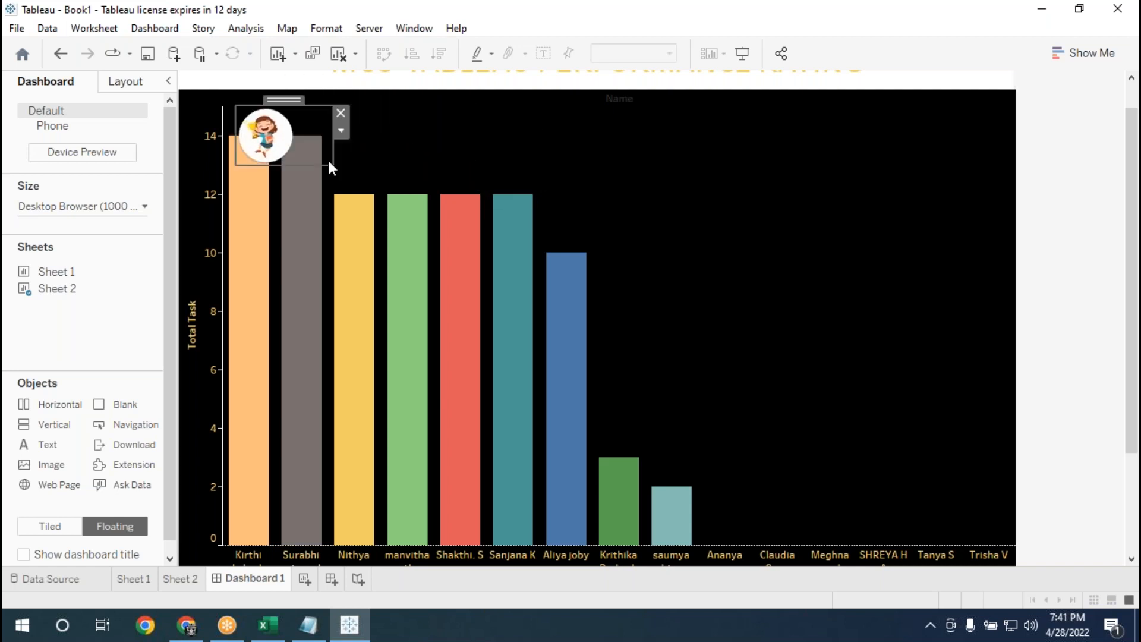
drag(329, 163, 303, 151)
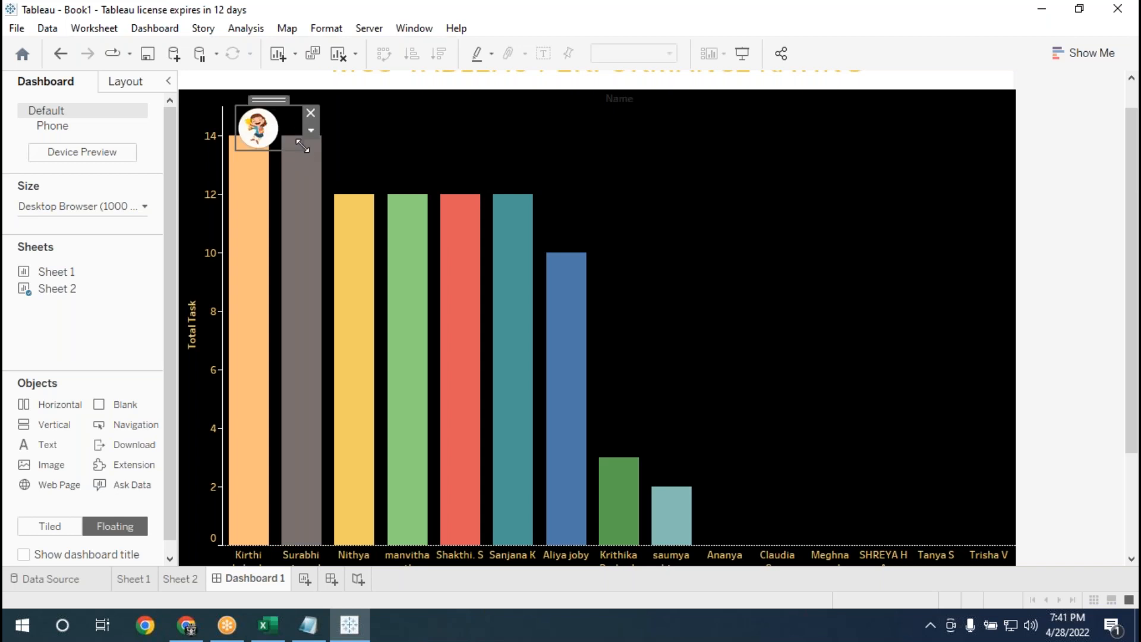
drag(280, 106, 266, 86)
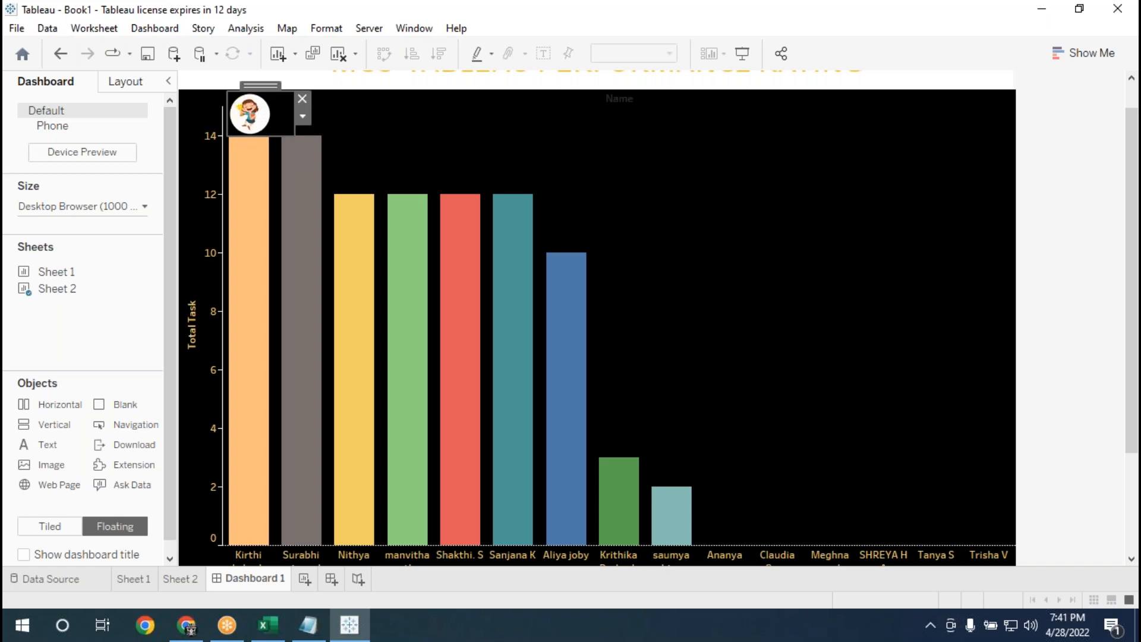
Duplicate the MyTeam image and place one copy directly above each of the second to seventh bars.
click(413, 137)
click(253, 119)
key(ctrl+v)
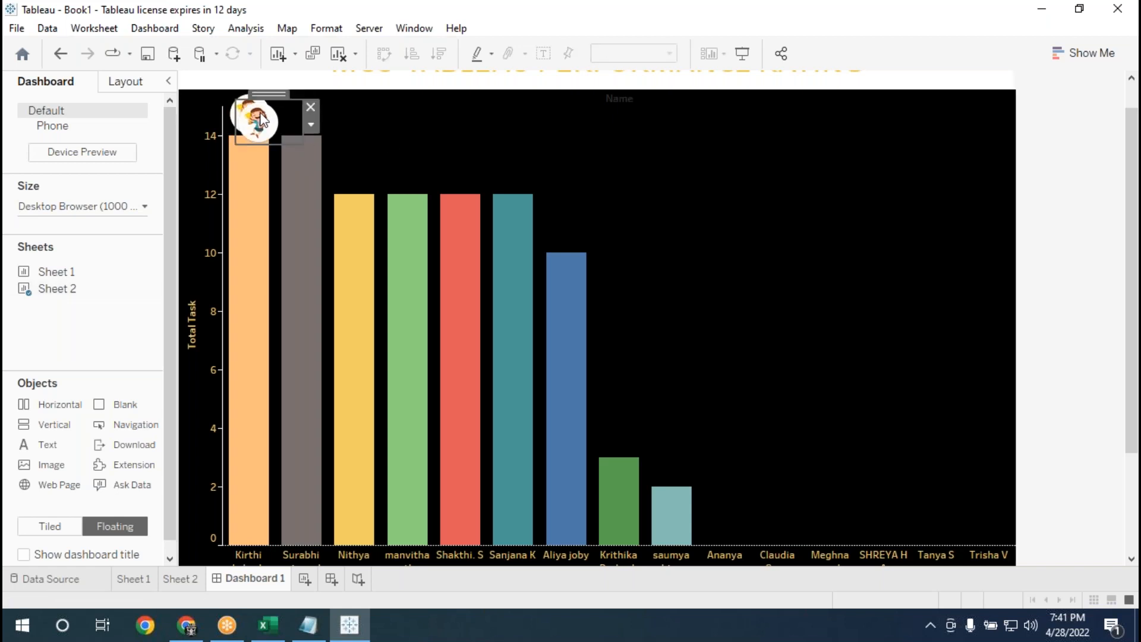
drag(277, 87, 316, 85)
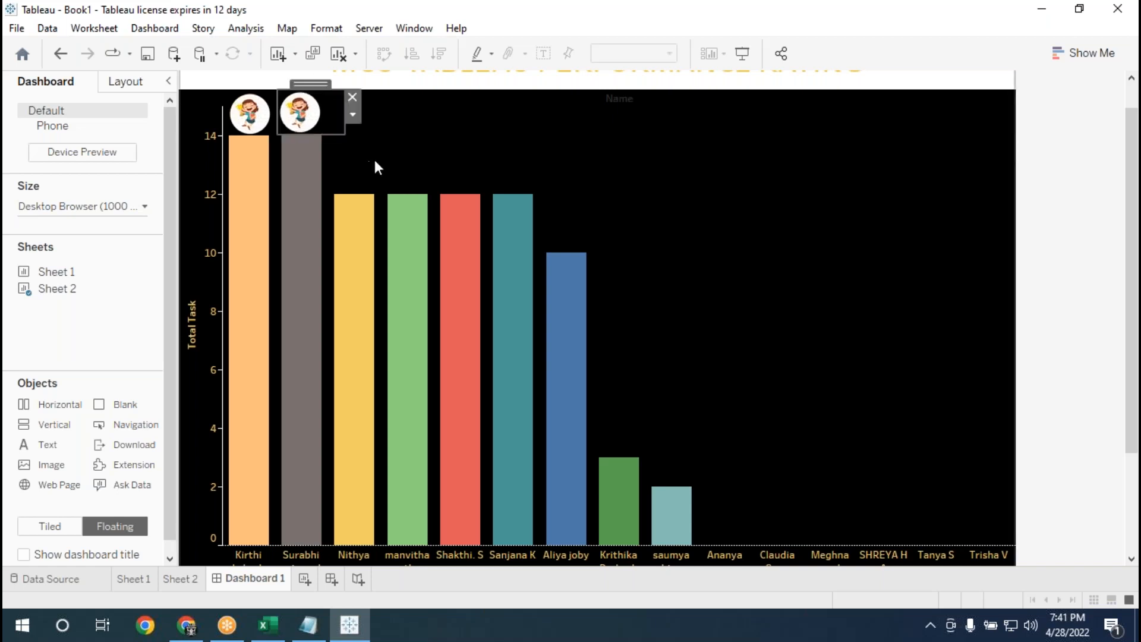
drag(331, 103, 374, 148)
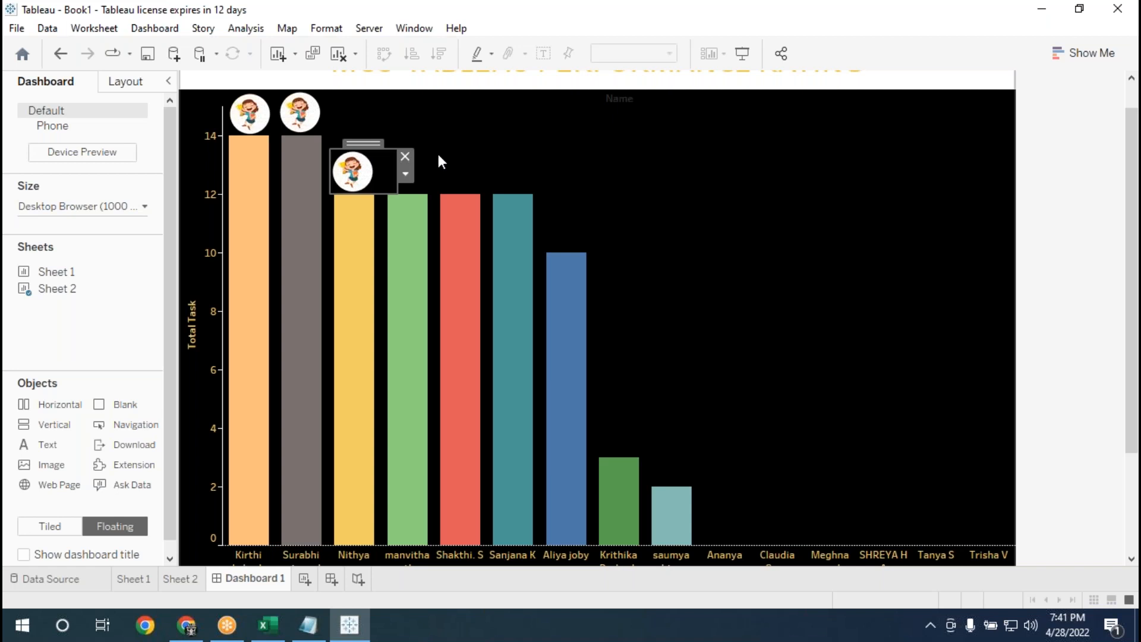
drag(363, 149, 583, 205)
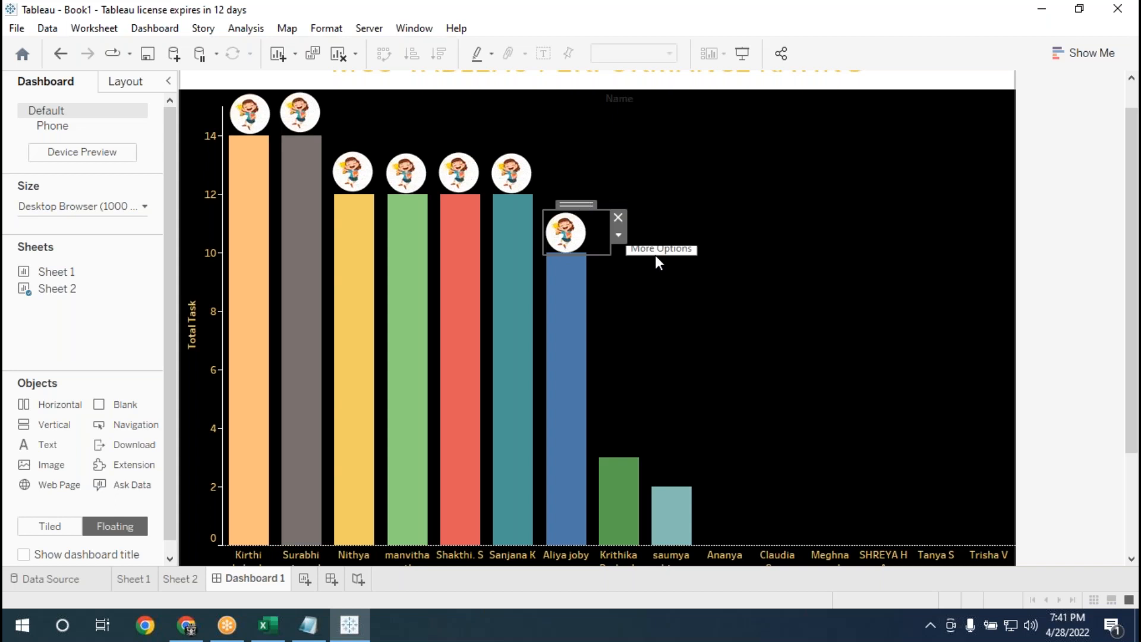
Place further copies of the MyTeam image on Dashboard 1, directly above the eighth and ninth bars.
click(675, 283)
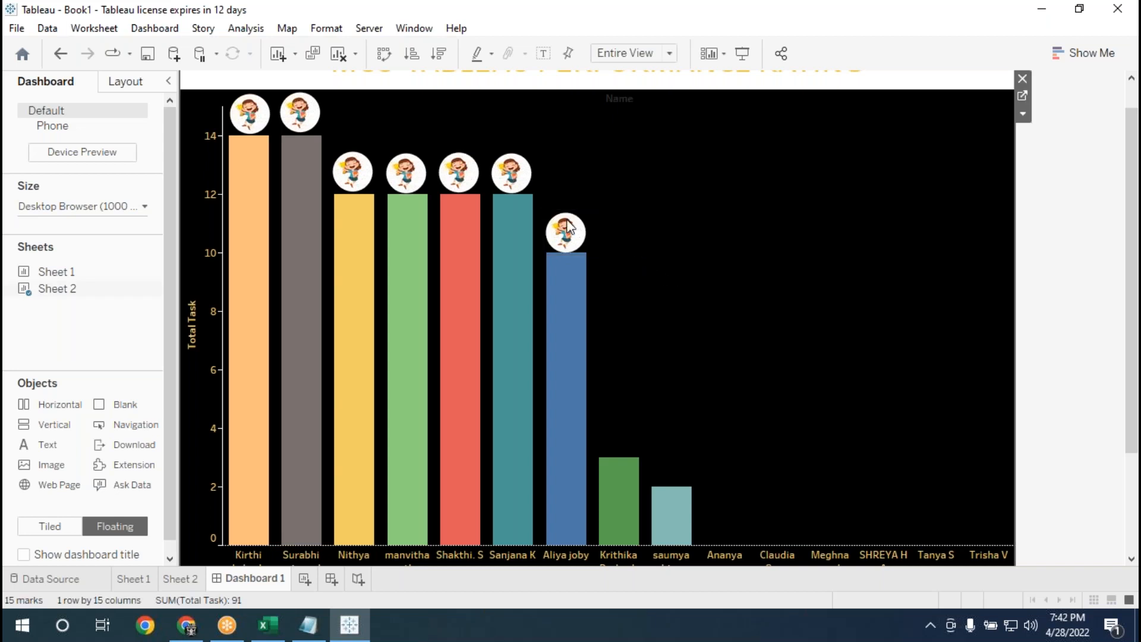
key(ctrl+v)
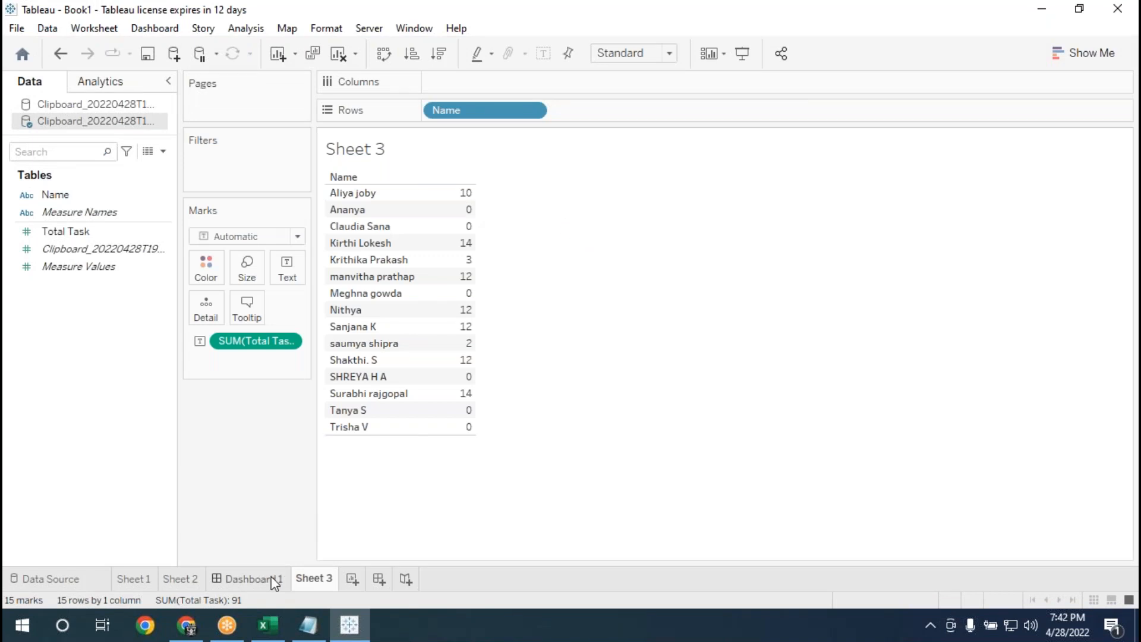
click(270, 577)
click(566, 229)
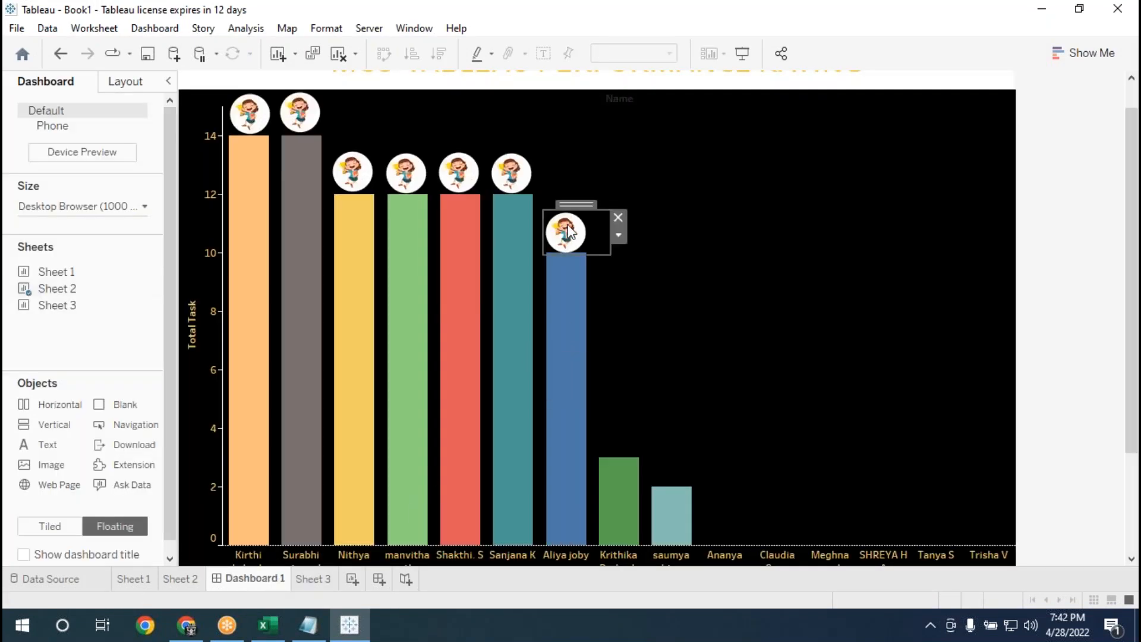
drag(590, 205, 638, 387)
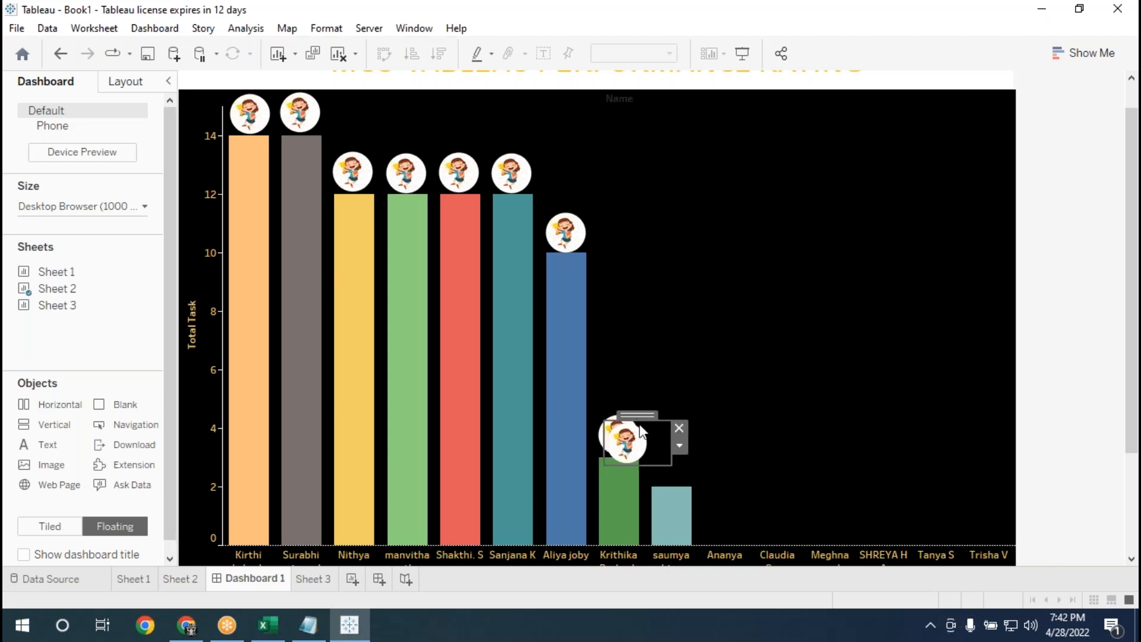
drag(638, 412, 687, 447)
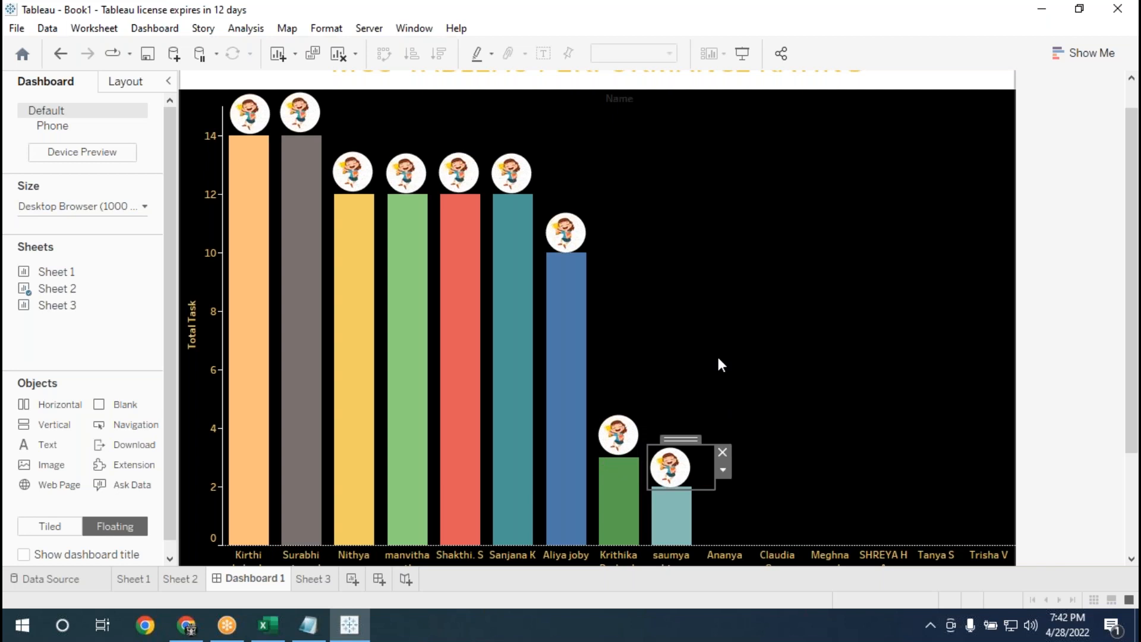
Place a copy of the MyTeam image on the baseline above each of the six names without a bar.
click(717, 359)
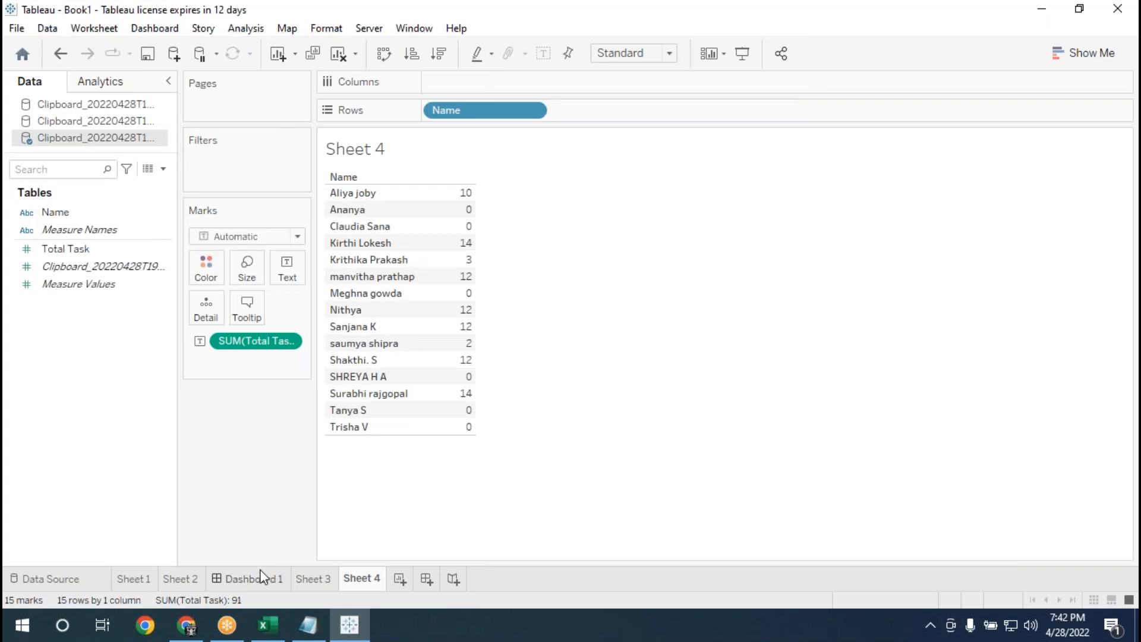
click(262, 577)
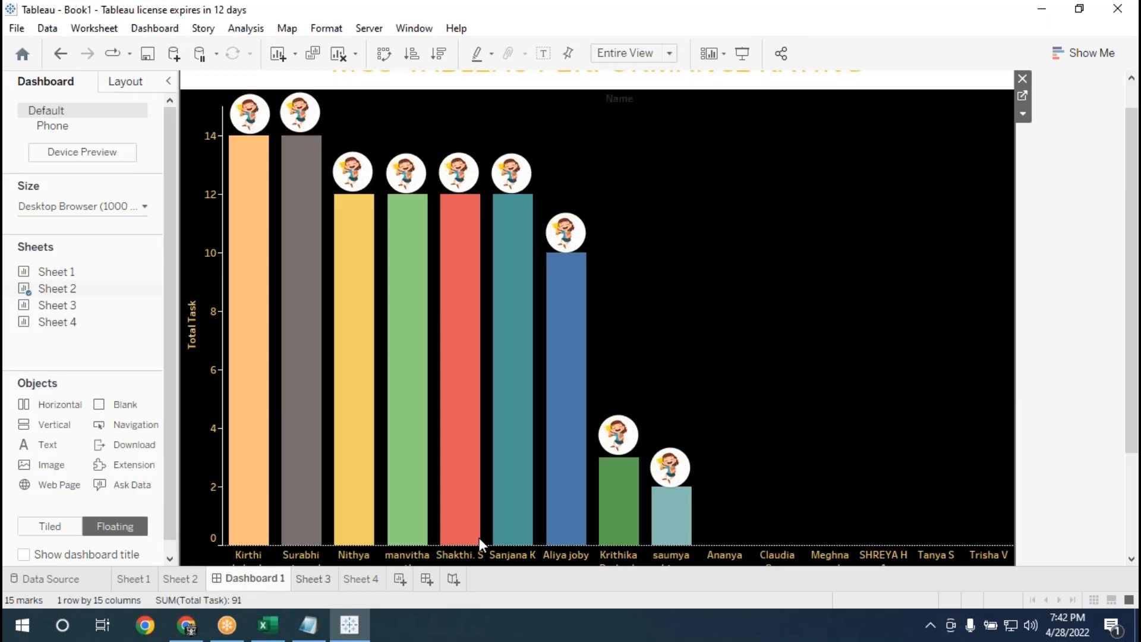
click(670, 468)
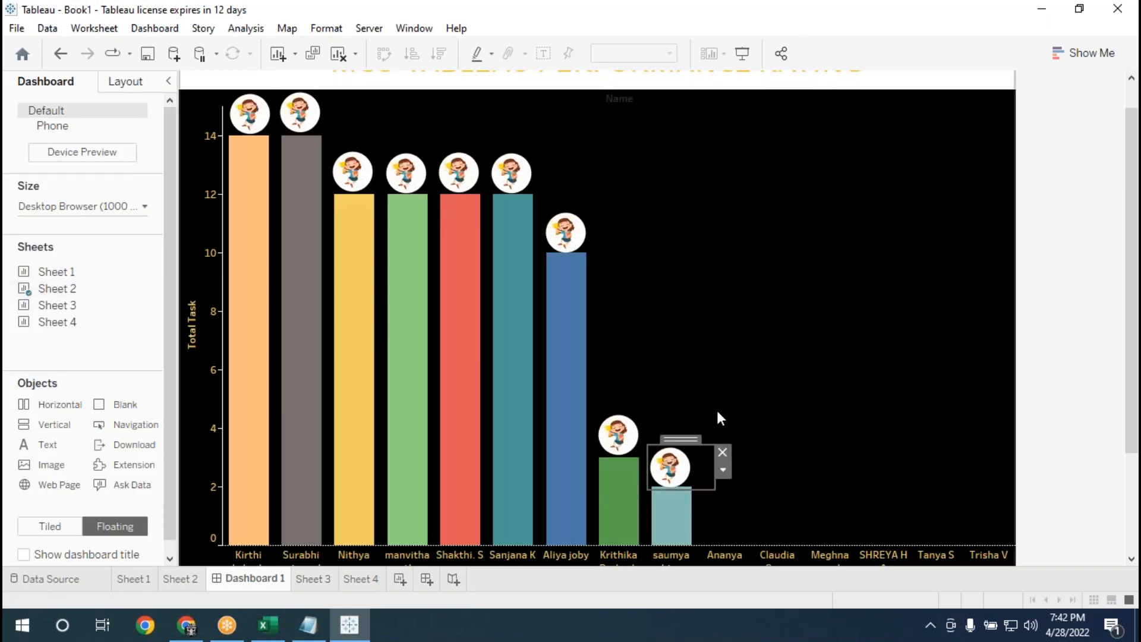
drag(677, 468, 729, 492)
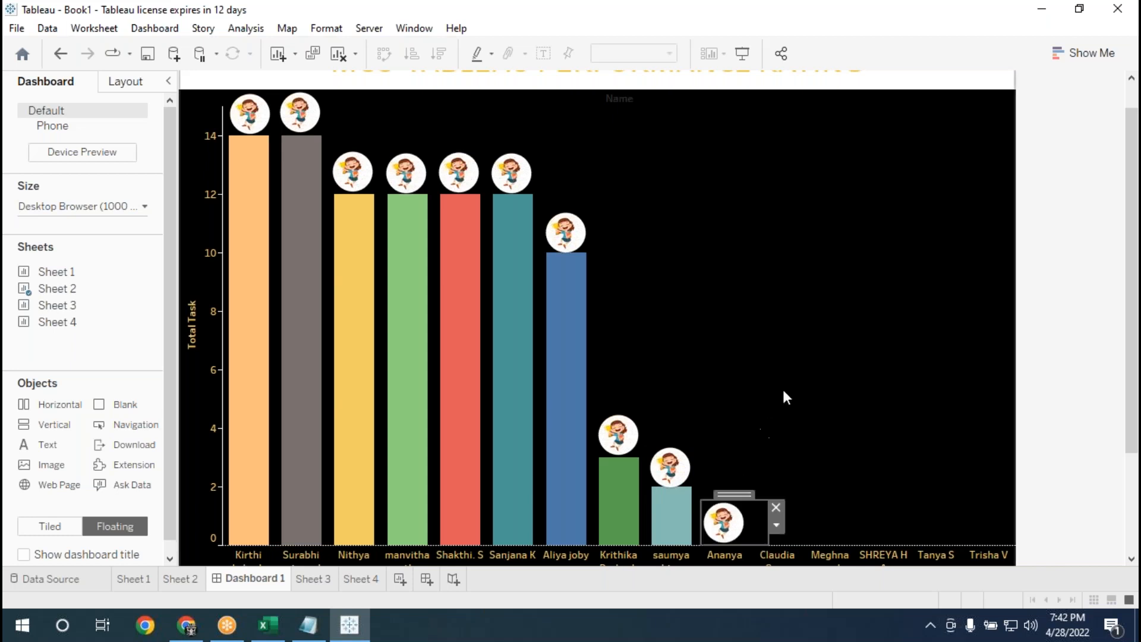
drag(734, 494, 786, 497)
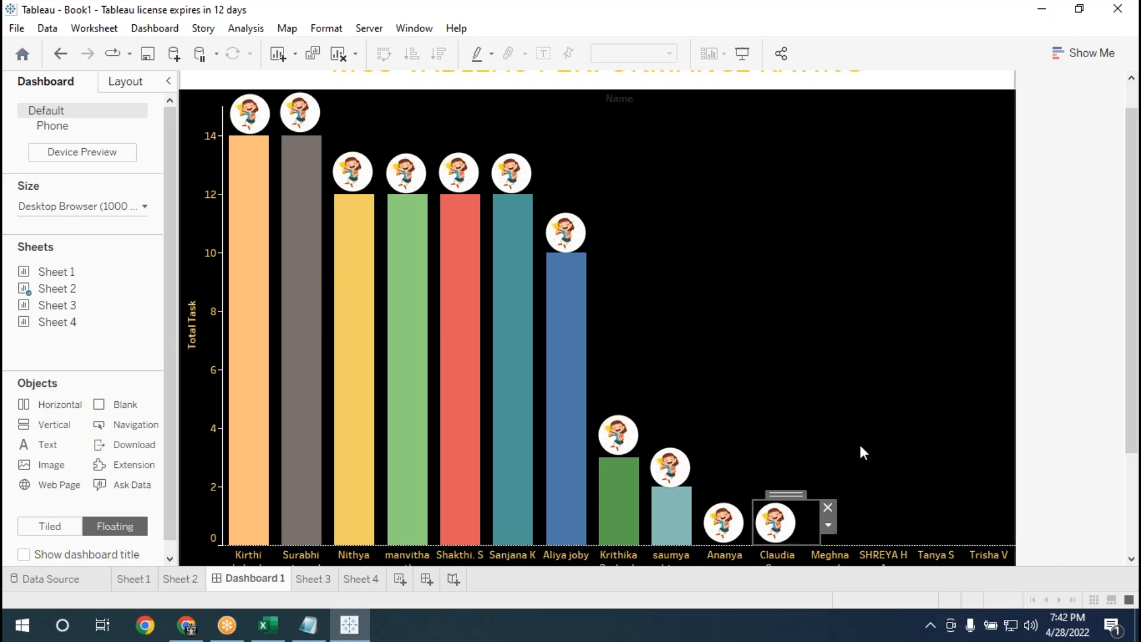
click(796, 512)
drag(796, 512, 849, 505)
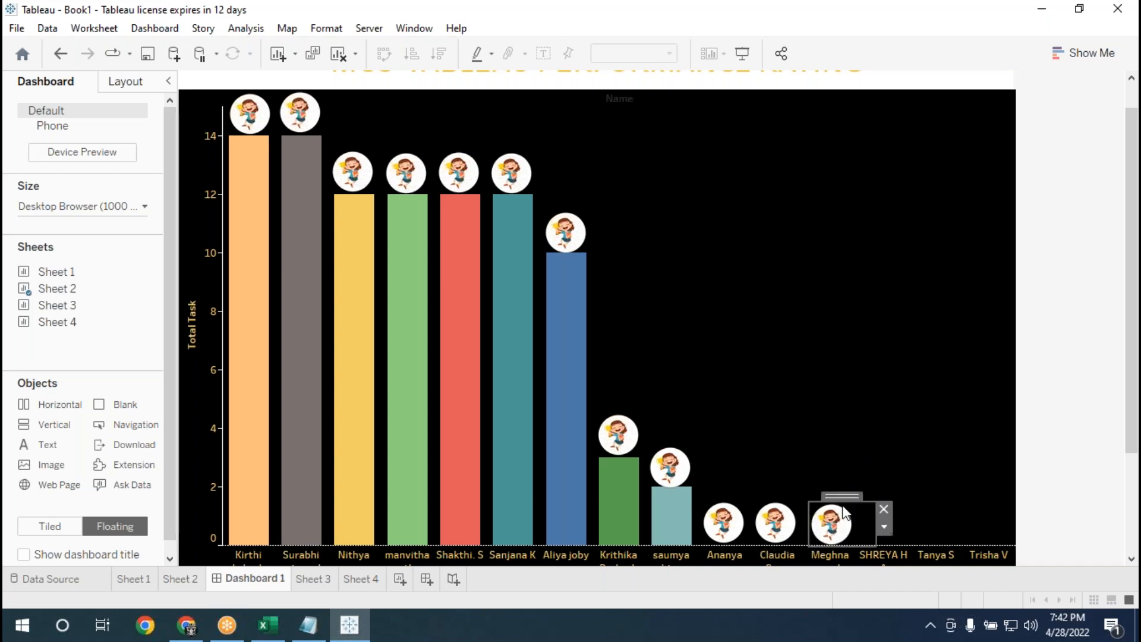
drag(843, 508, 991, 499)
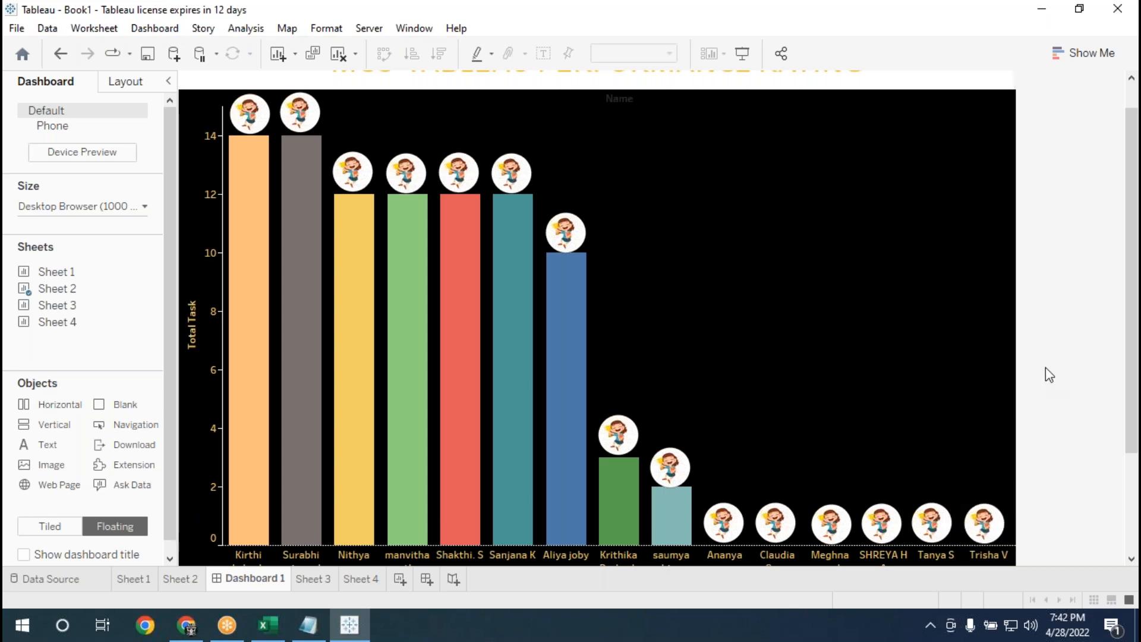
Add a floating image object to the empty black area beside the tall bars and load pngegg.png into it.
scroll(1045, 367, up, 1)
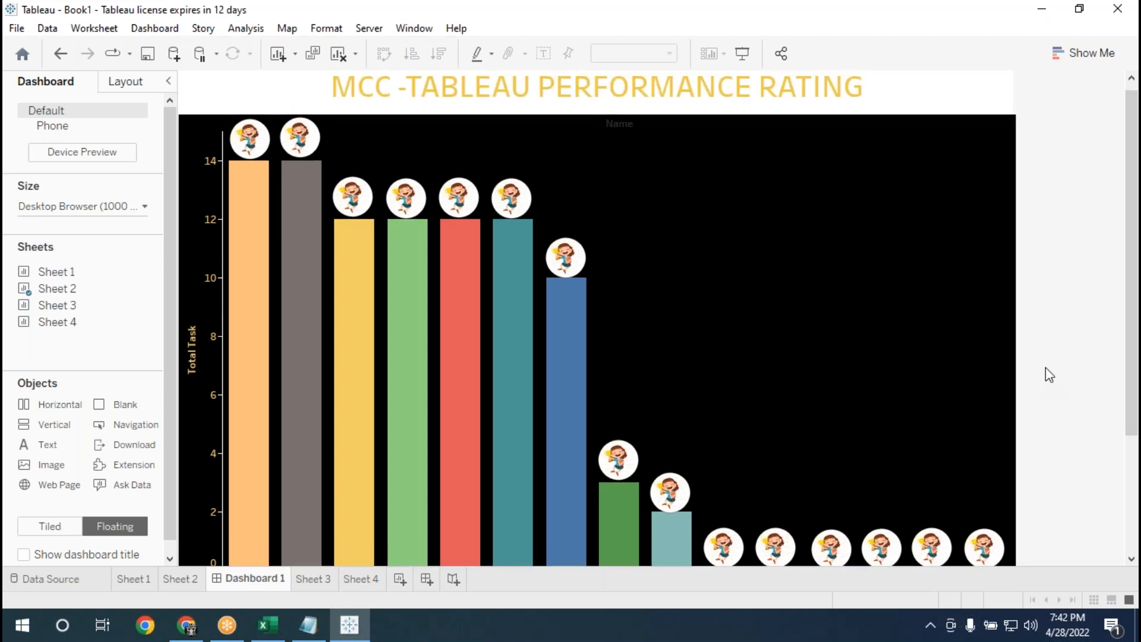
scroll(1046, 374, down, 1)
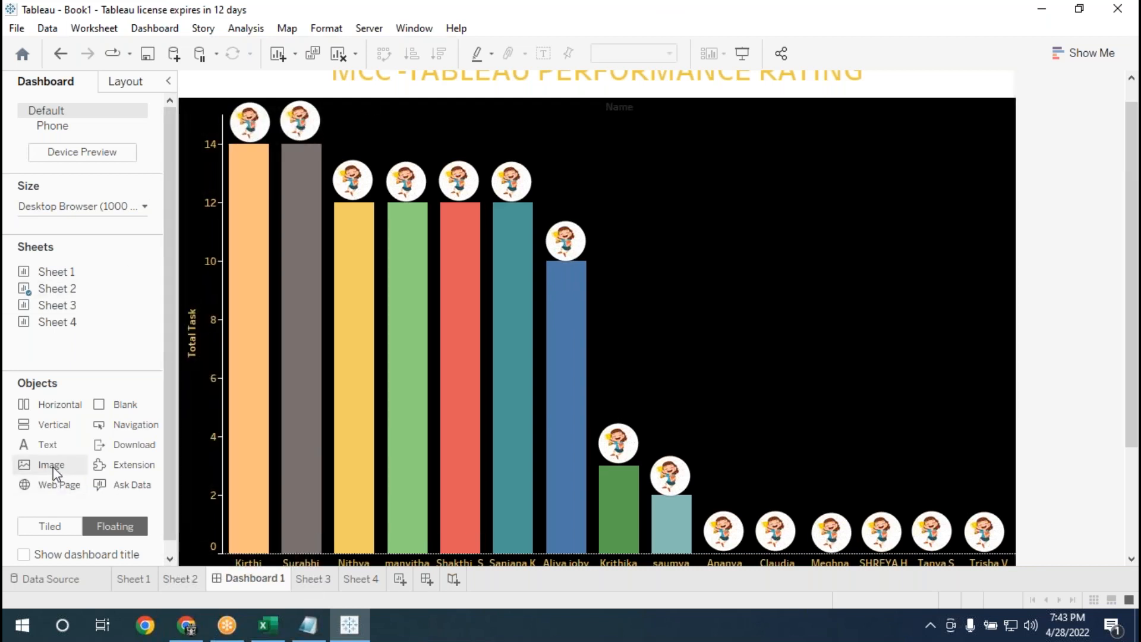
drag(588, 261, 675, 164)
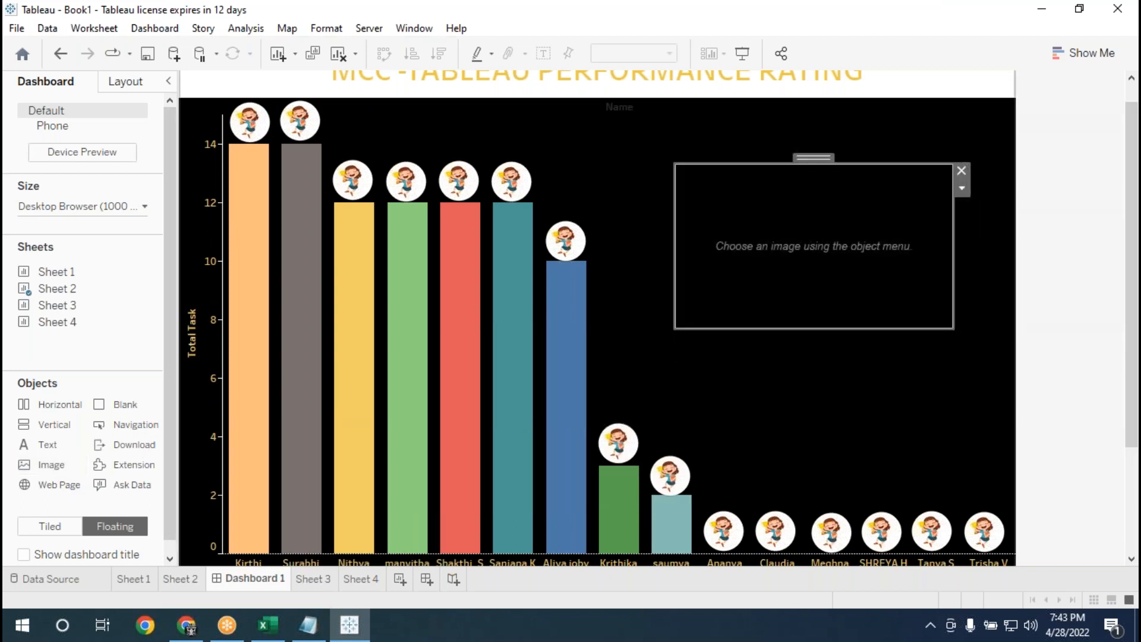
click(650, 205)
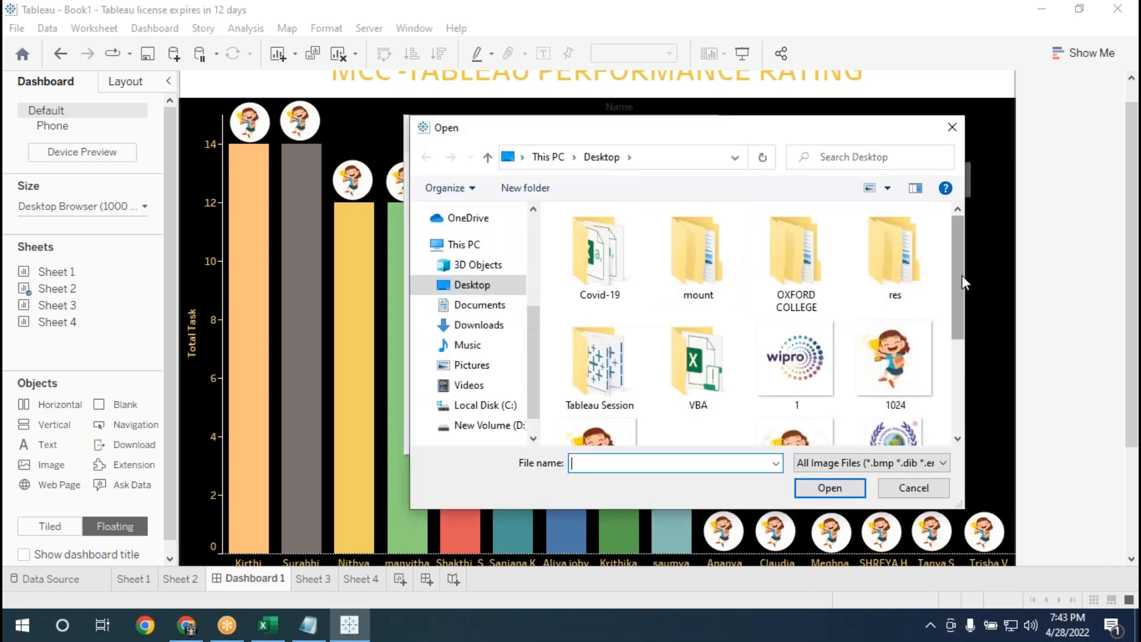
drag(959, 282, 961, 375)
click(619, 414)
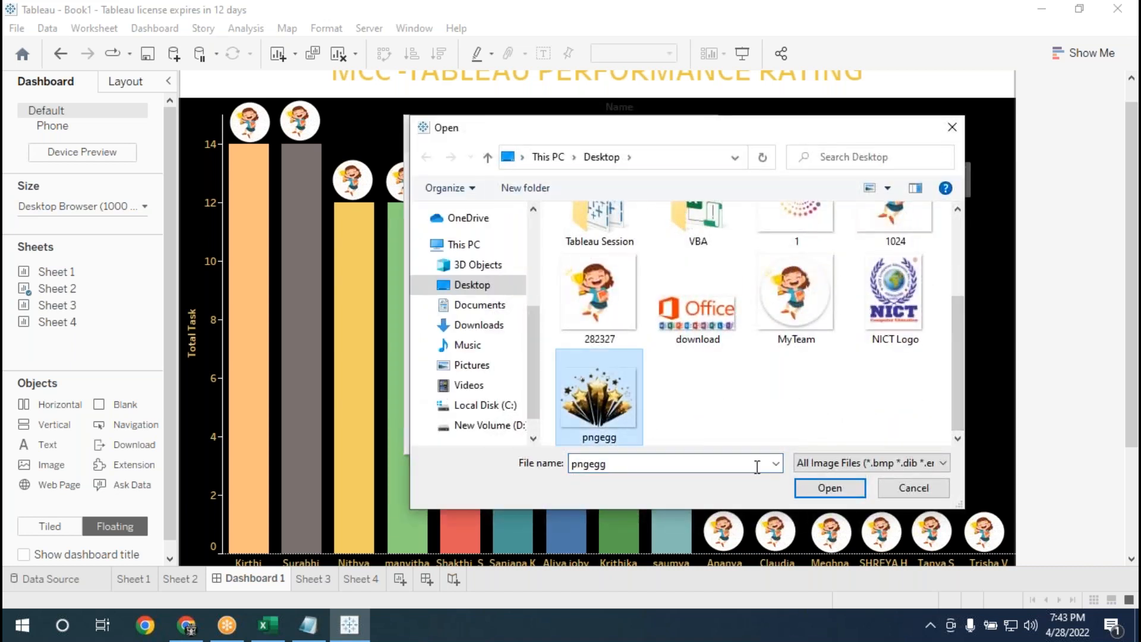
click(796, 486)
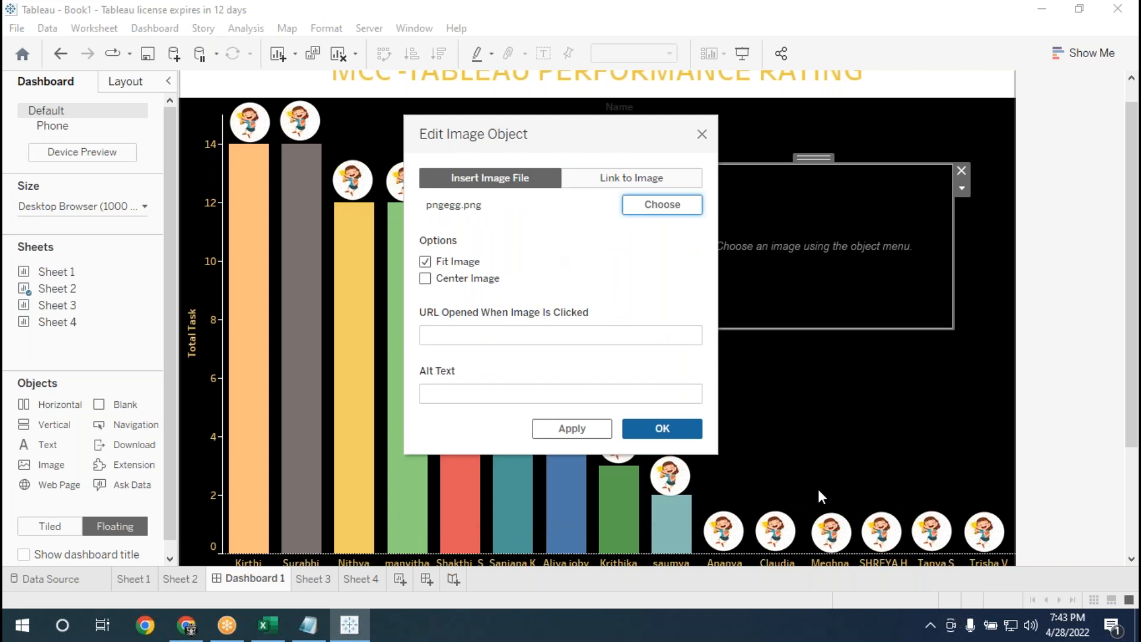
click(593, 430)
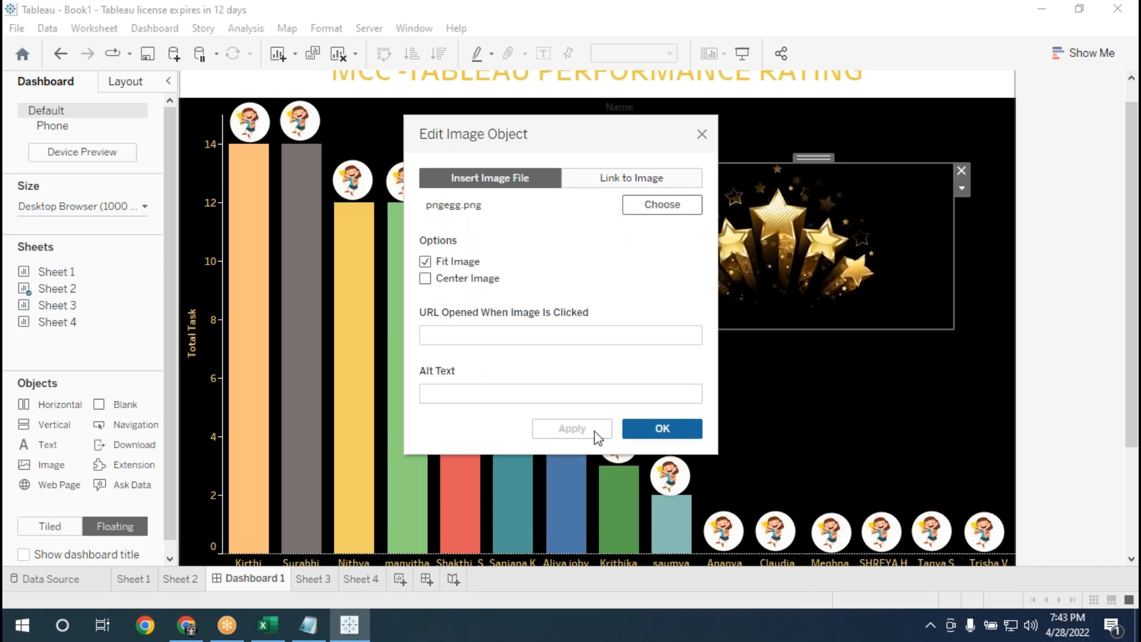
click(658, 430)
Enlarge the star image until its frame spans nearly the full width and height of the bar chart.
drag(953, 327, 1003, 466)
drag(675, 292, 213, 290)
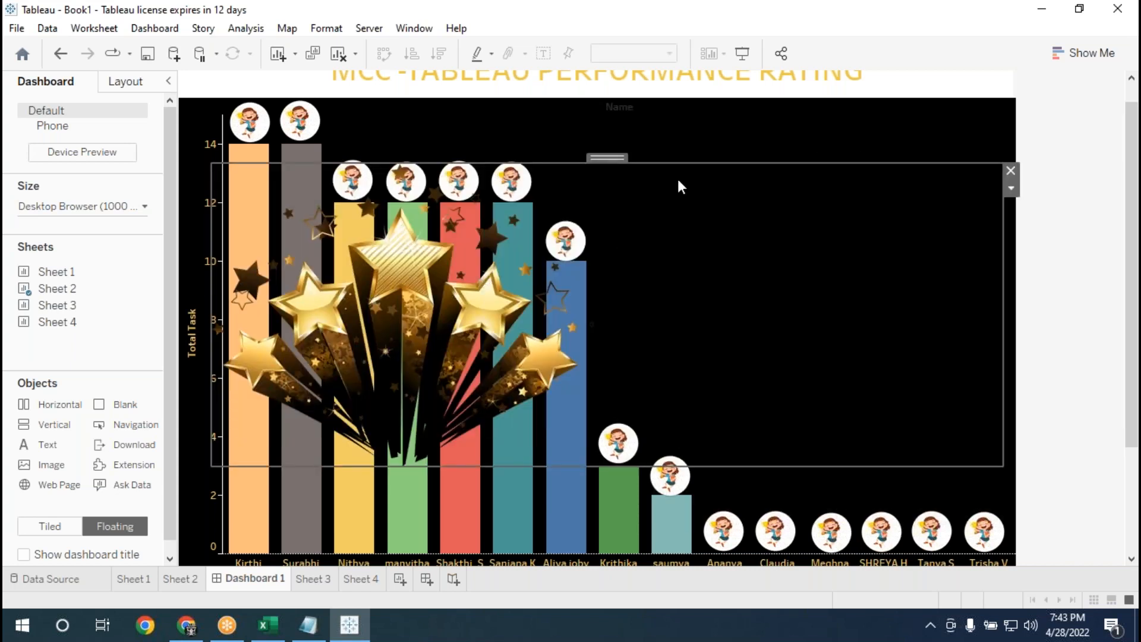
drag(689, 161, 689, 94)
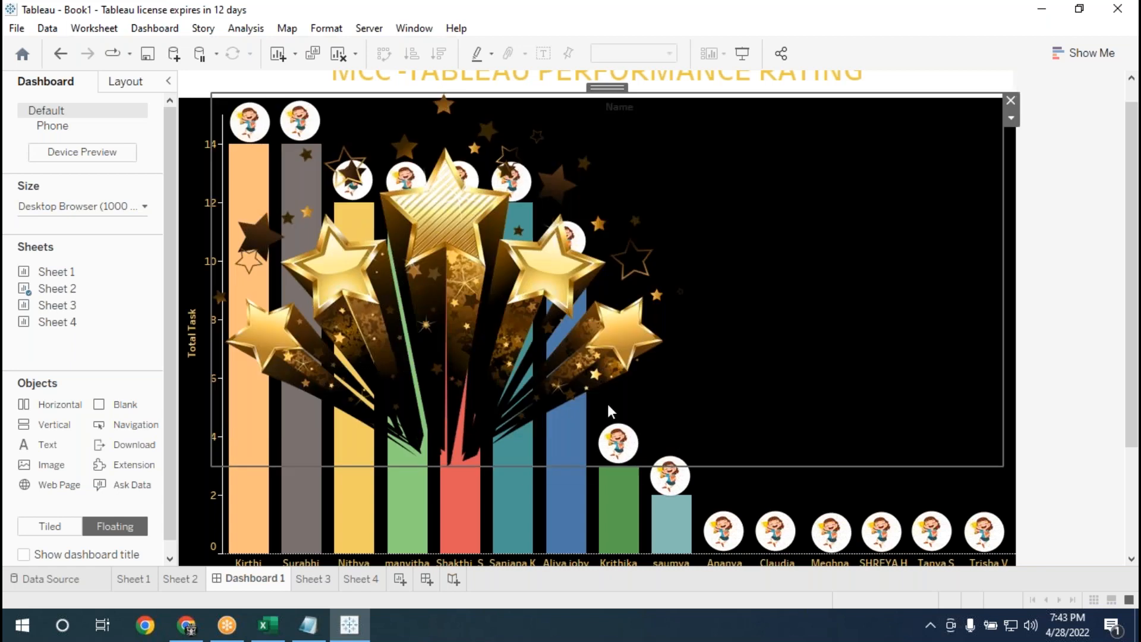
drag(511, 466, 511, 517)
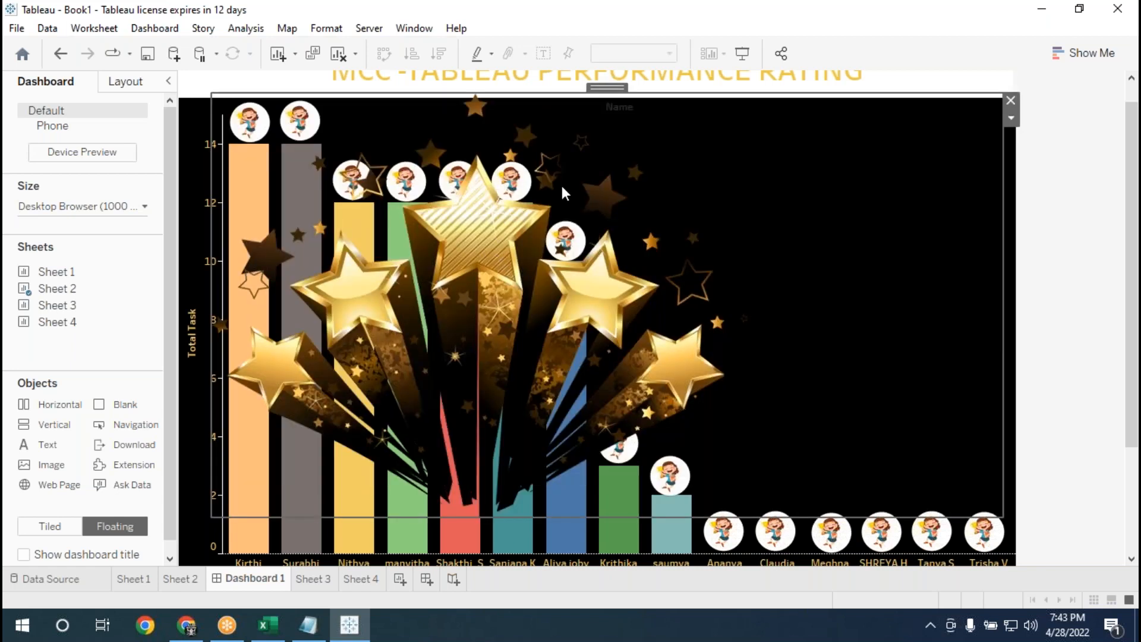
Narrow the star image's frame and move the image over the short bars and the names without bars.
drag(608, 88, 931, 94)
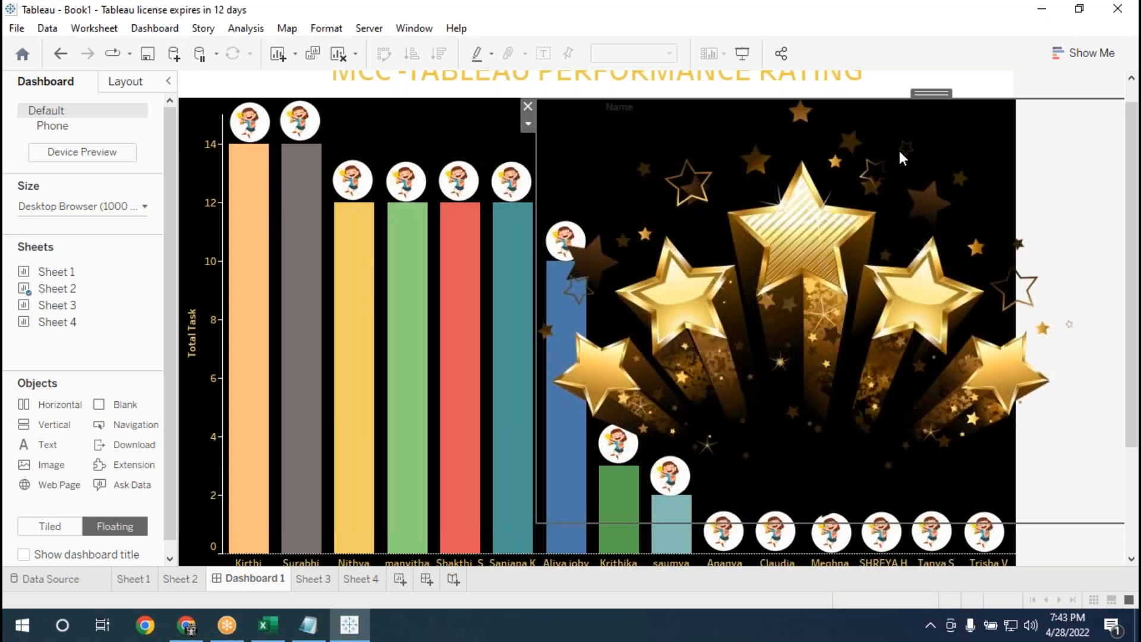
drag(925, 93, 654, 127)
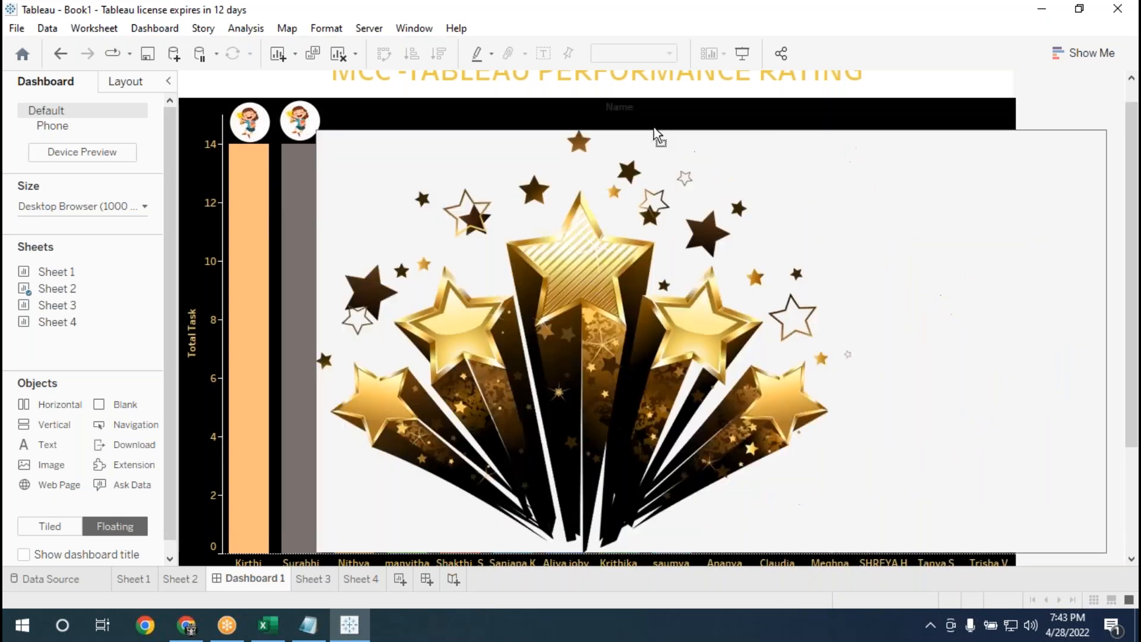
drag(1056, 257, 875, 257)
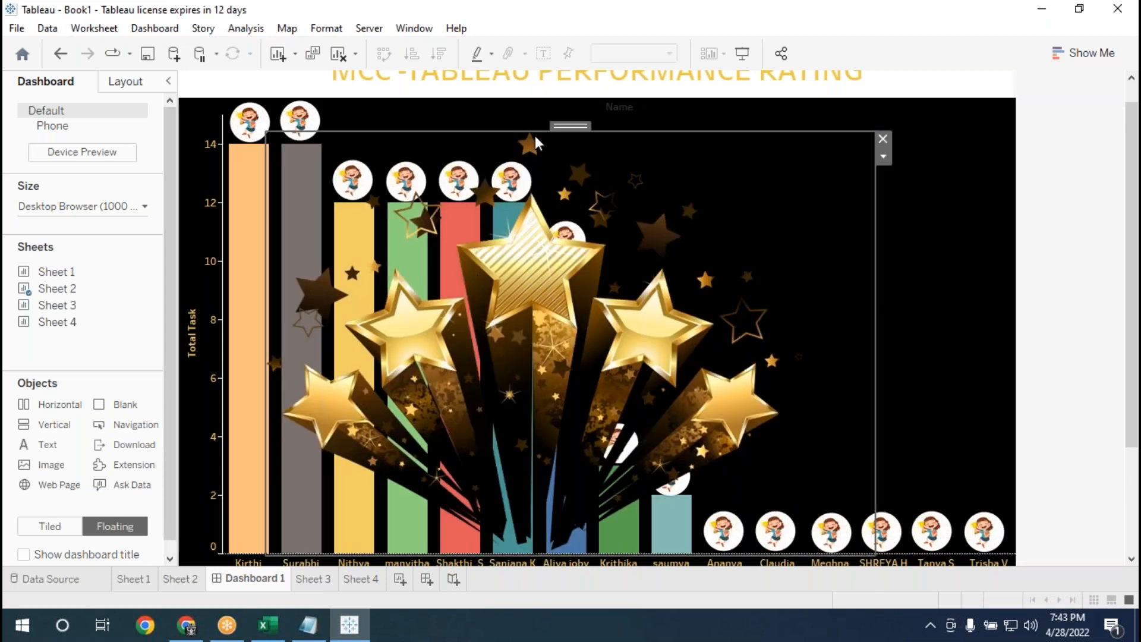
drag(569, 125, 807, 117)
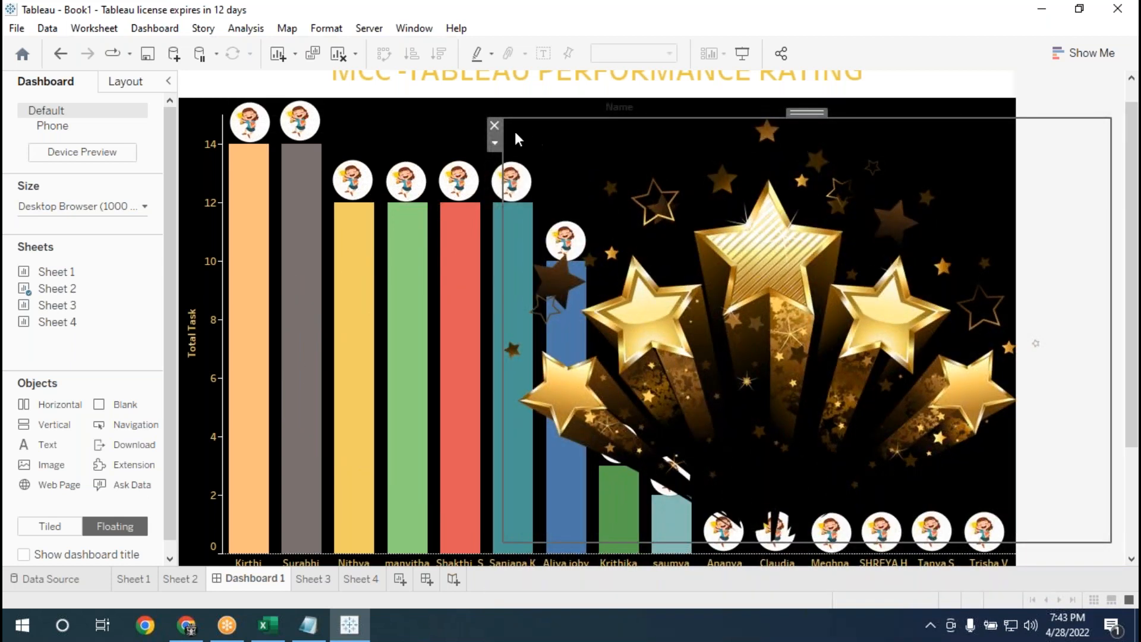
Shrink the star image so its frame starts at the seventh bar, and raise it near the upper edge of the chart.
drag(515, 123, 528, 171)
drag(508, 265, 576, 258)
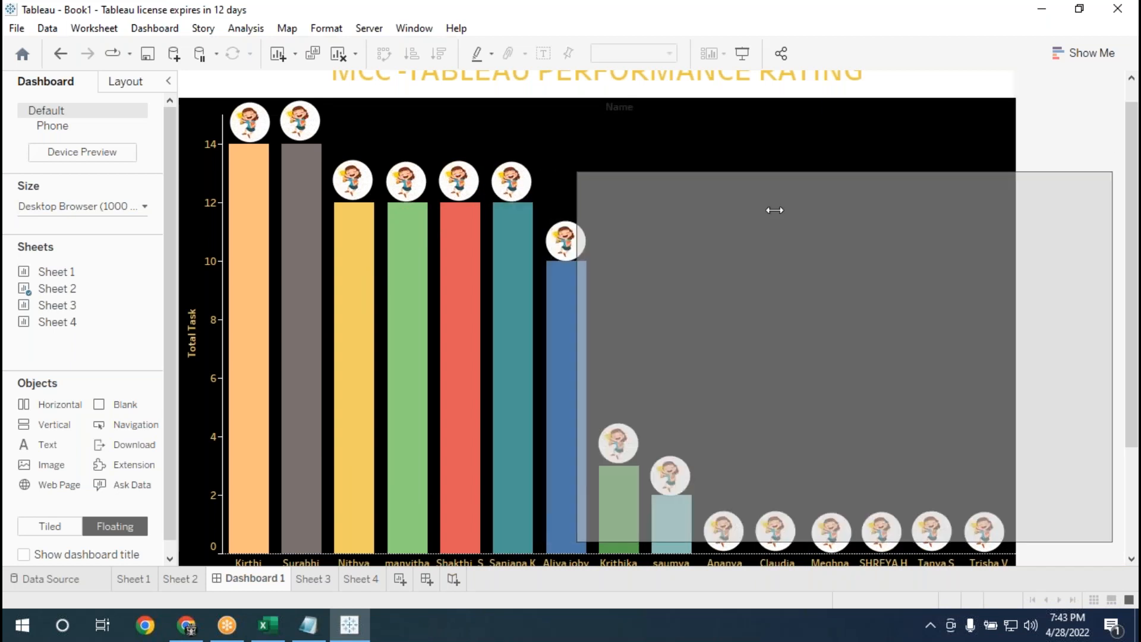
drag(843, 165, 848, 119)
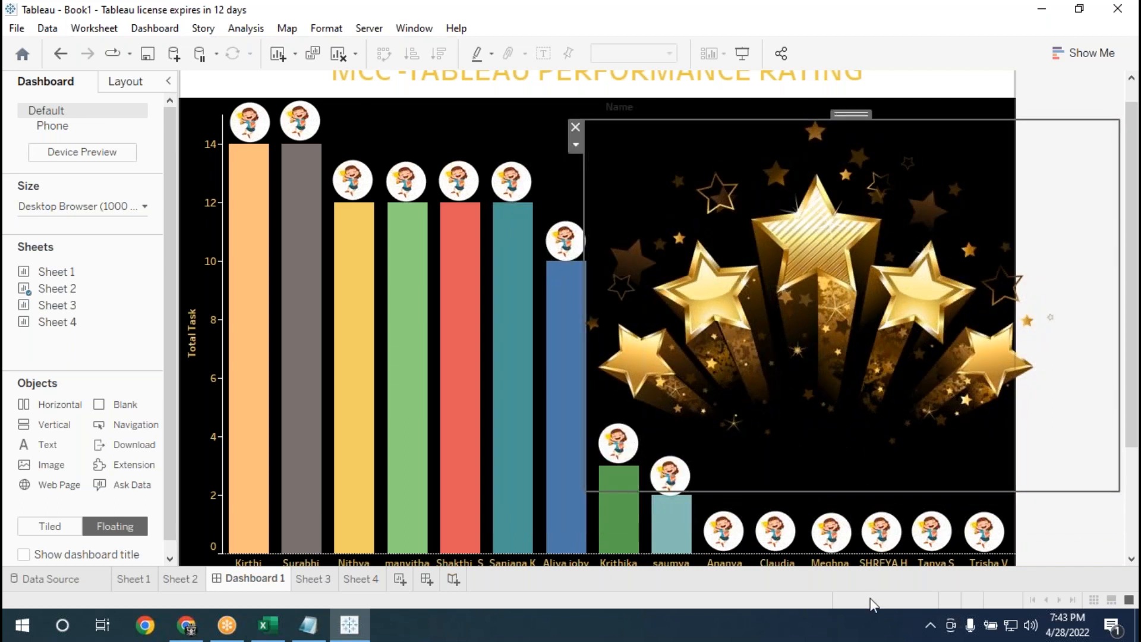
click(1049, 536)
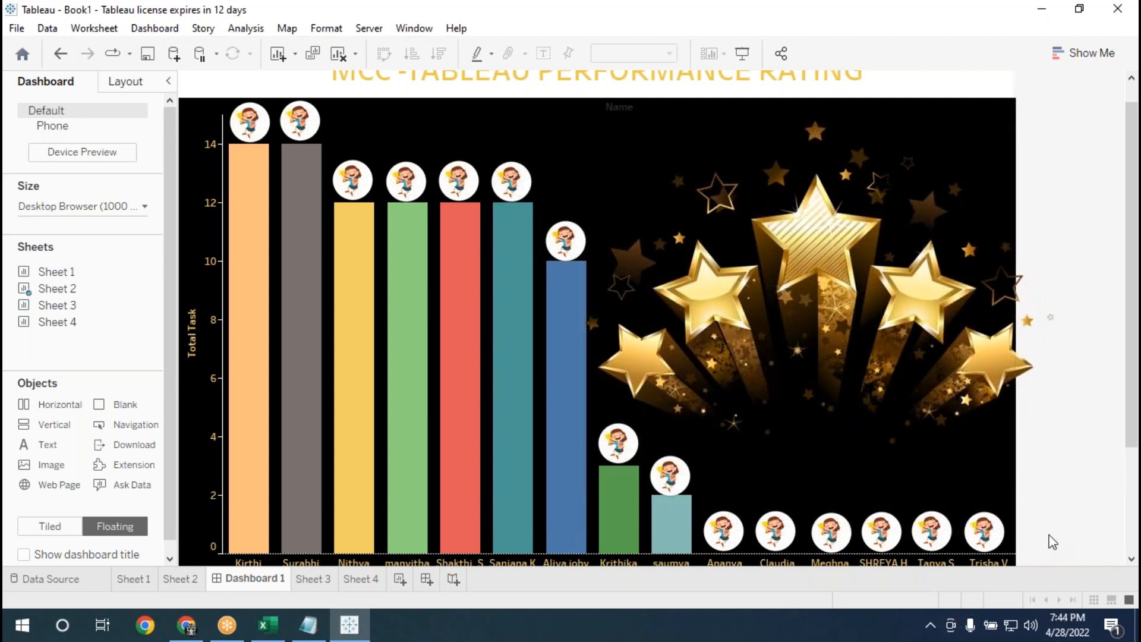
Shift the star image toward the tall bars until all its large stars lie within the black chart background.
click(875, 265)
drag(850, 124, 835, 120)
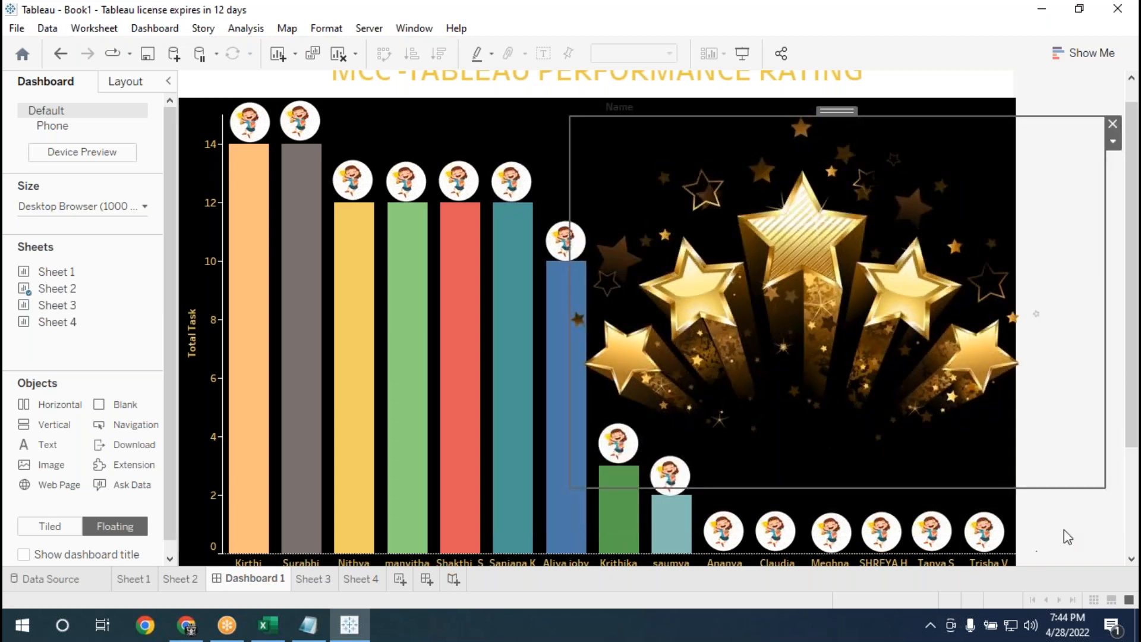
drag(840, 109, 814, 108)
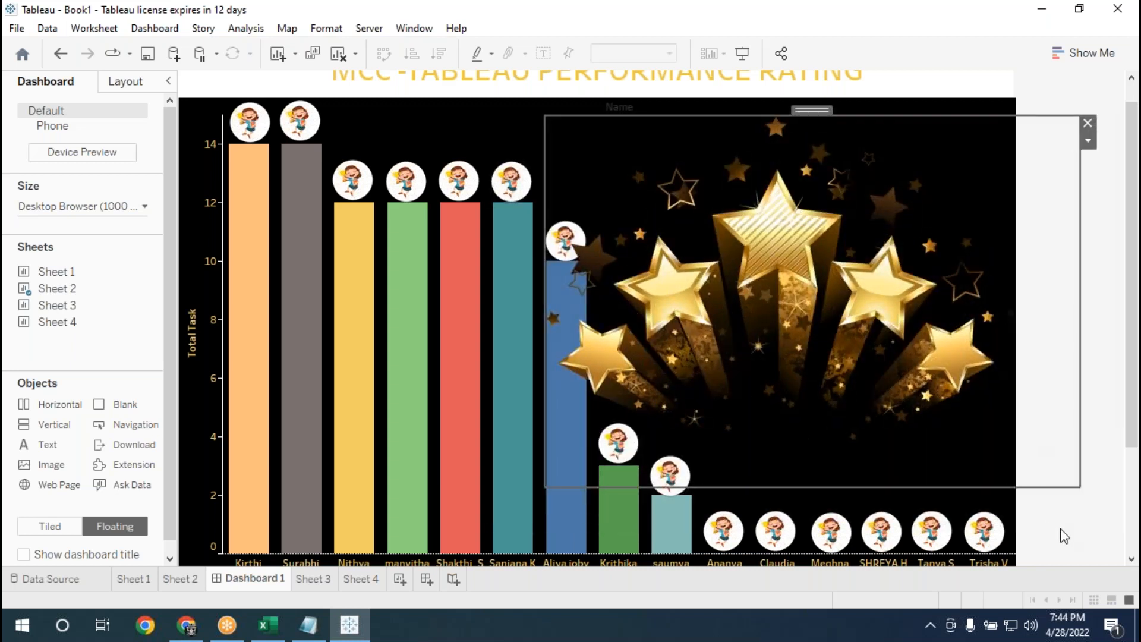
click(1061, 530)
click(854, 272)
drag(813, 110, 817, 108)
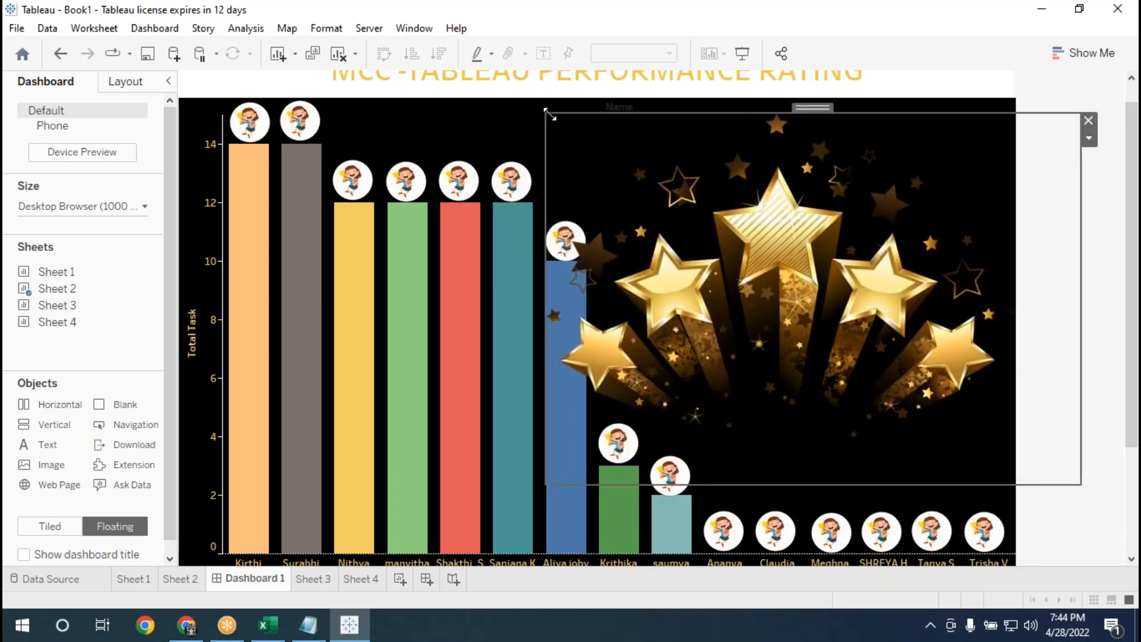
Reduce the star image slightly and settle it in the black space above the short bars, then deselect it.
drag(545, 114, 626, 133)
drag(826, 128, 825, 125)
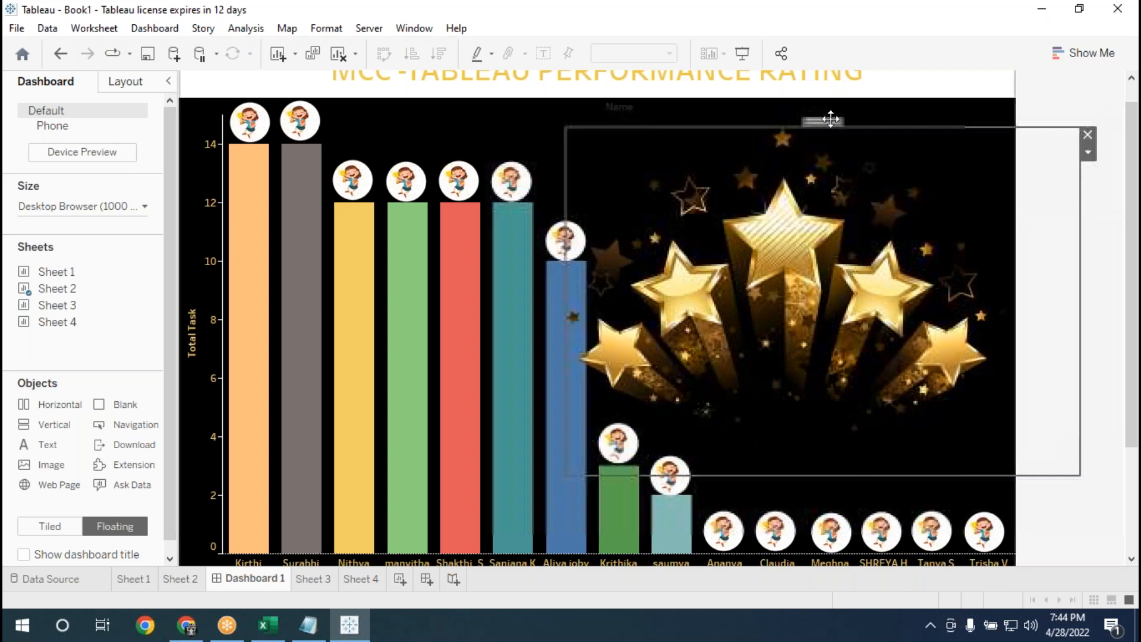
click(1082, 525)
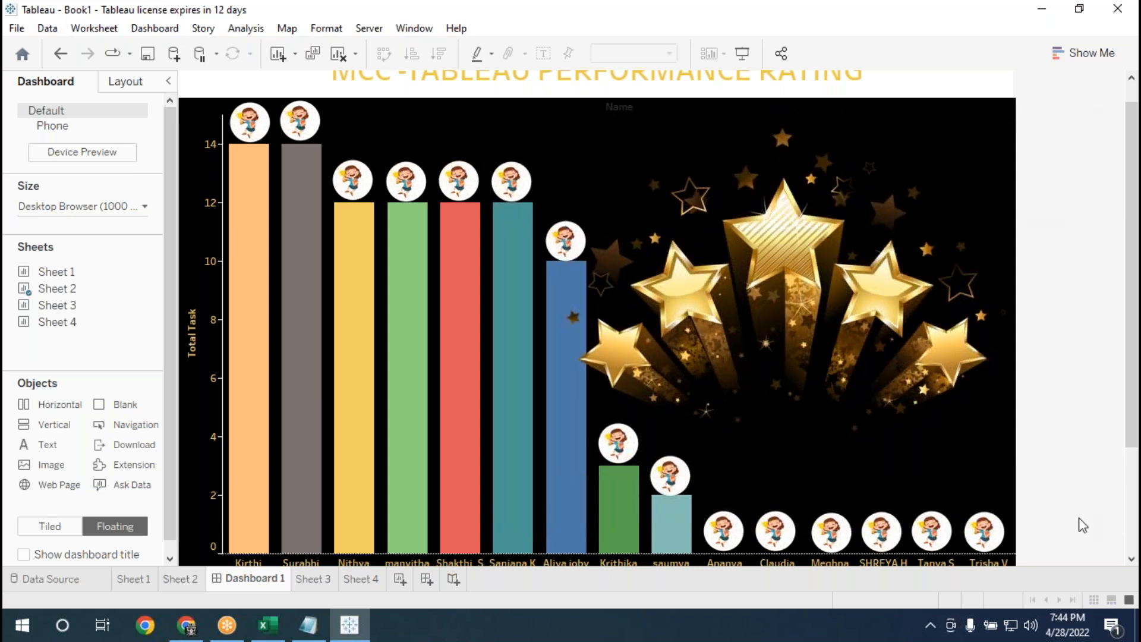
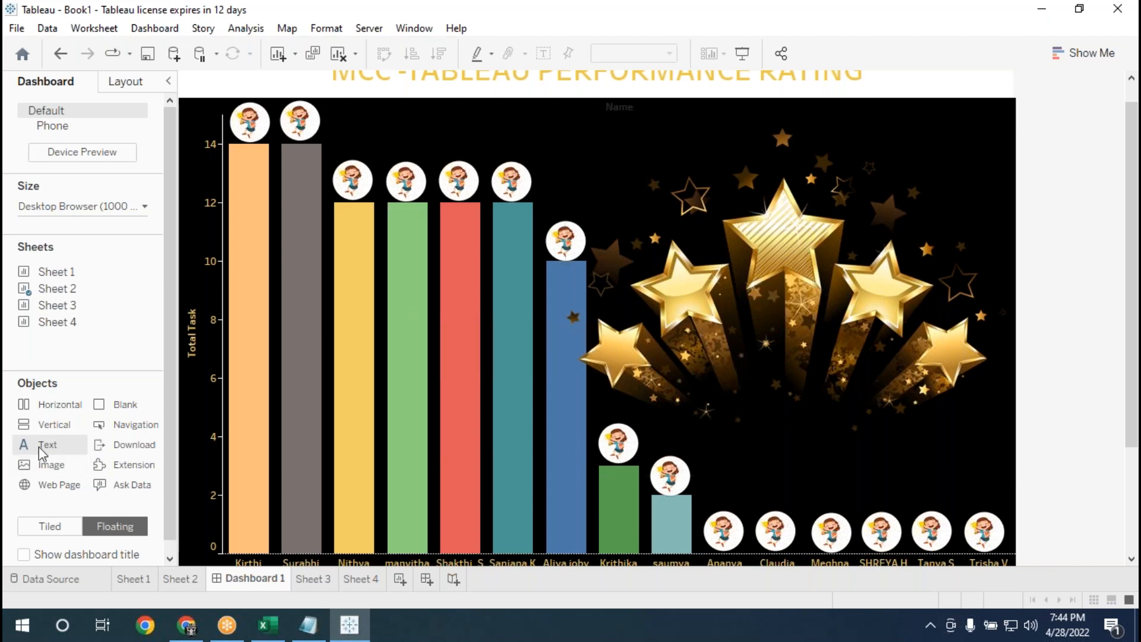
Add a floating text object near the chart's upper edge reading "DEAR TEAM , You're All Amazing Keep up the Great Work".
drag(42, 452, 516, 119)
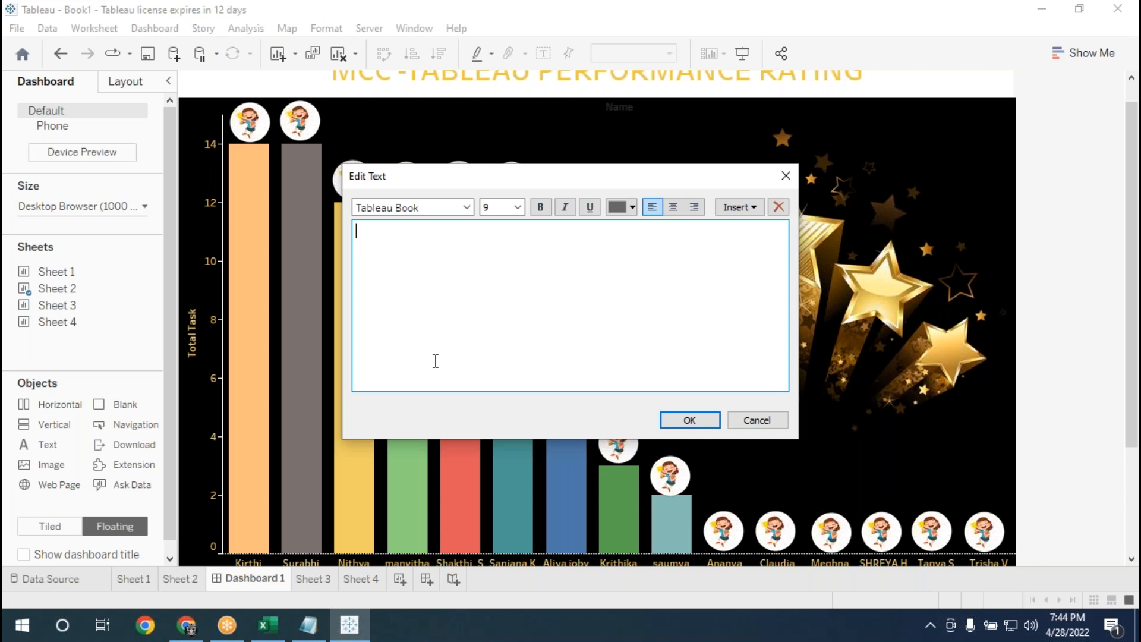
text(DEAR TEAM You)
key(BackSpace)
text(, You're All Amazing)
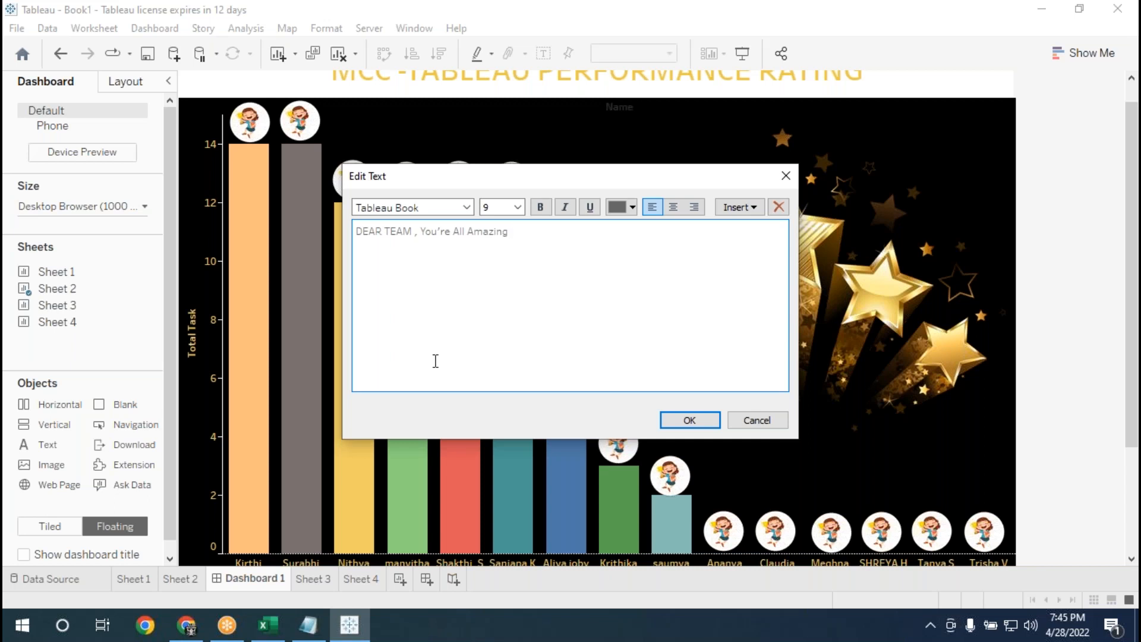
text( Keep up the Grea)
Format the whole message in bold gold-yellow Tw Cen MT Condensed Extra Bold at size 28 and apply it.
drag(636, 229, 304, 232)
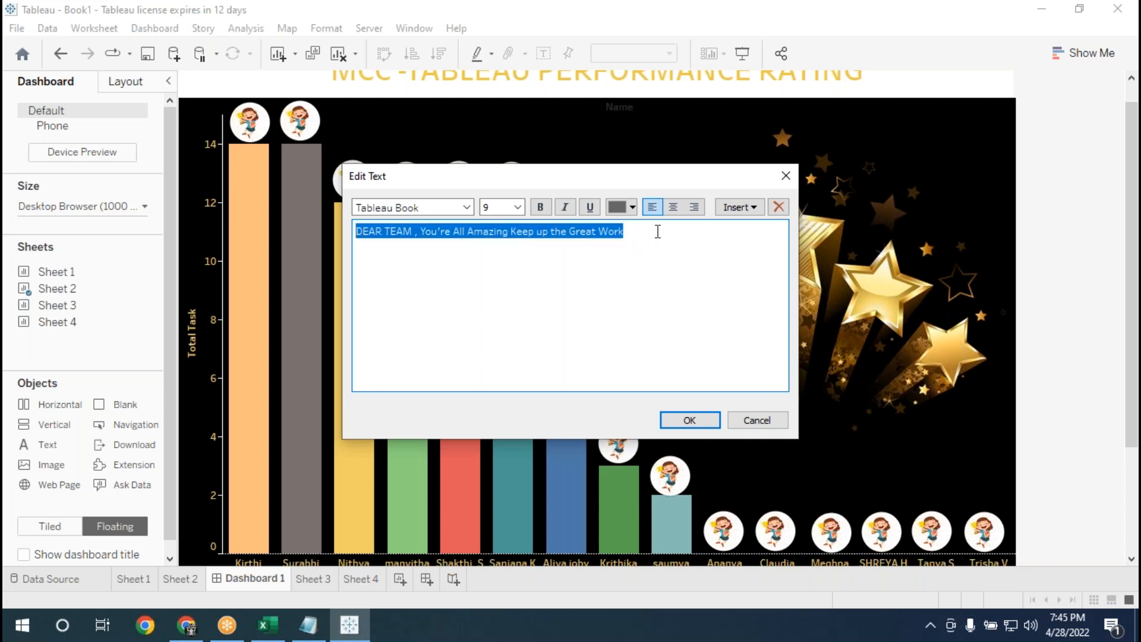
click(632, 206)
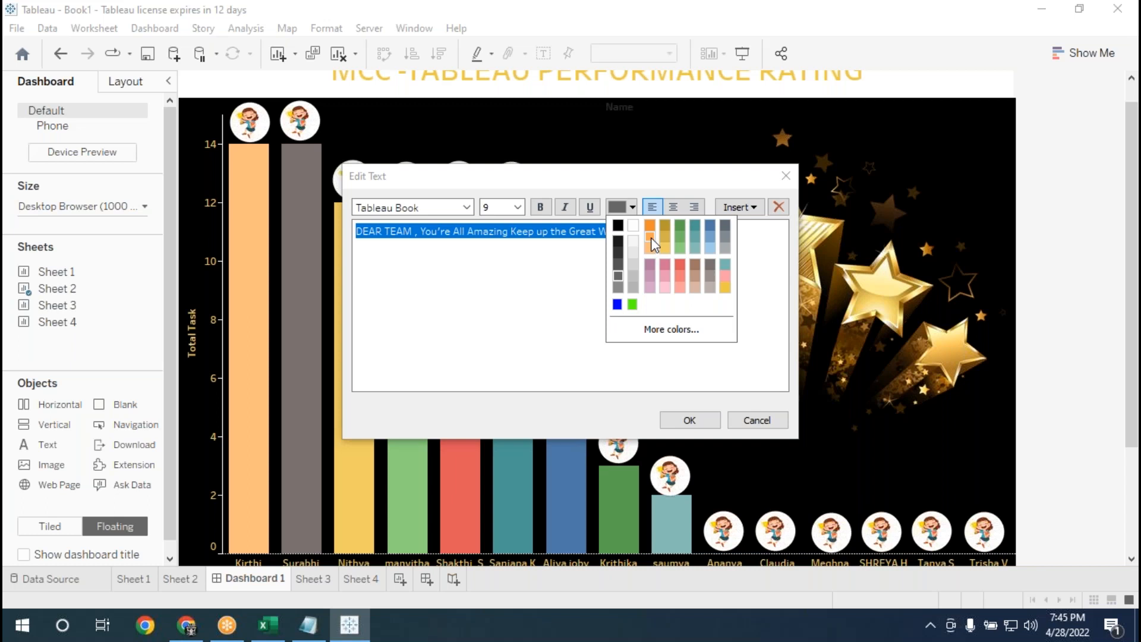
click(665, 247)
click(540, 207)
click(467, 207)
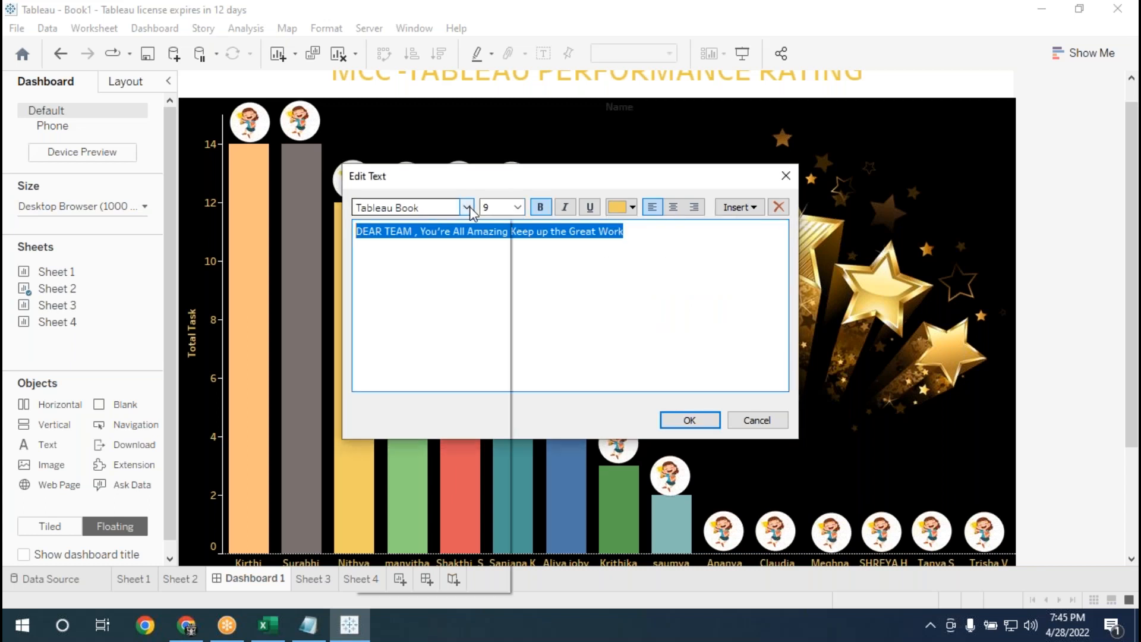
click(466, 211)
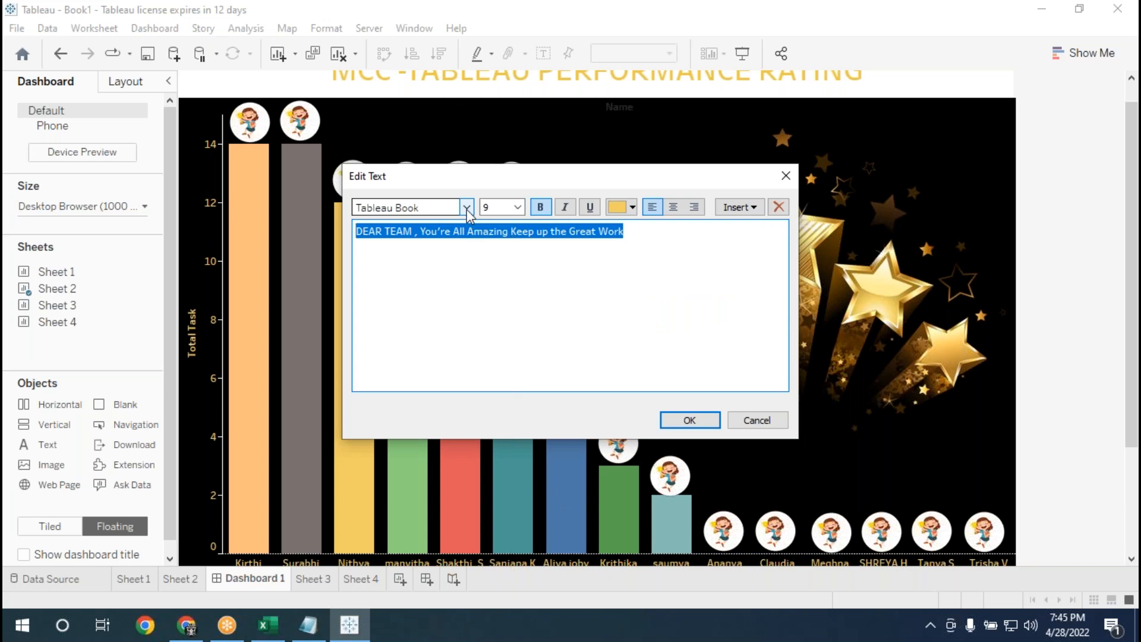
click(466, 209)
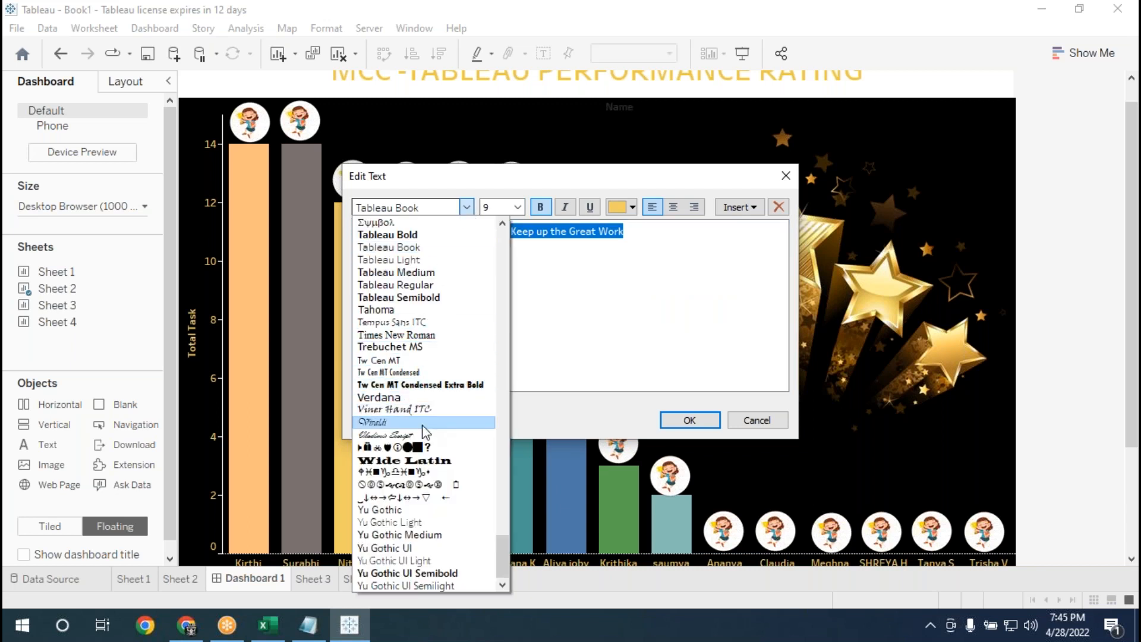
click(421, 386)
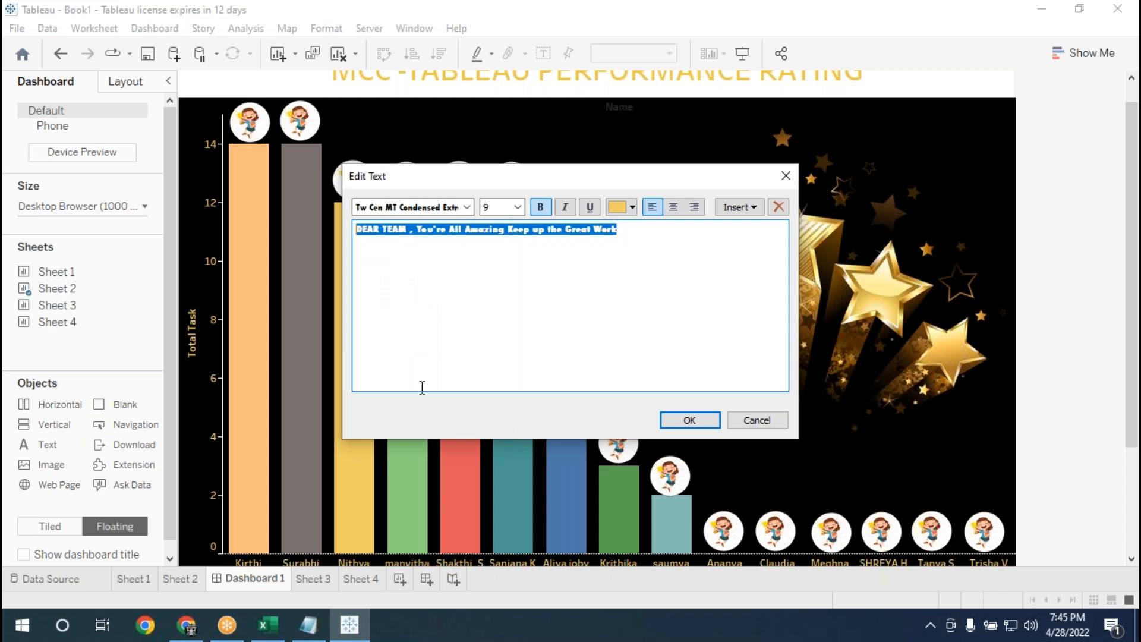
click(519, 208)
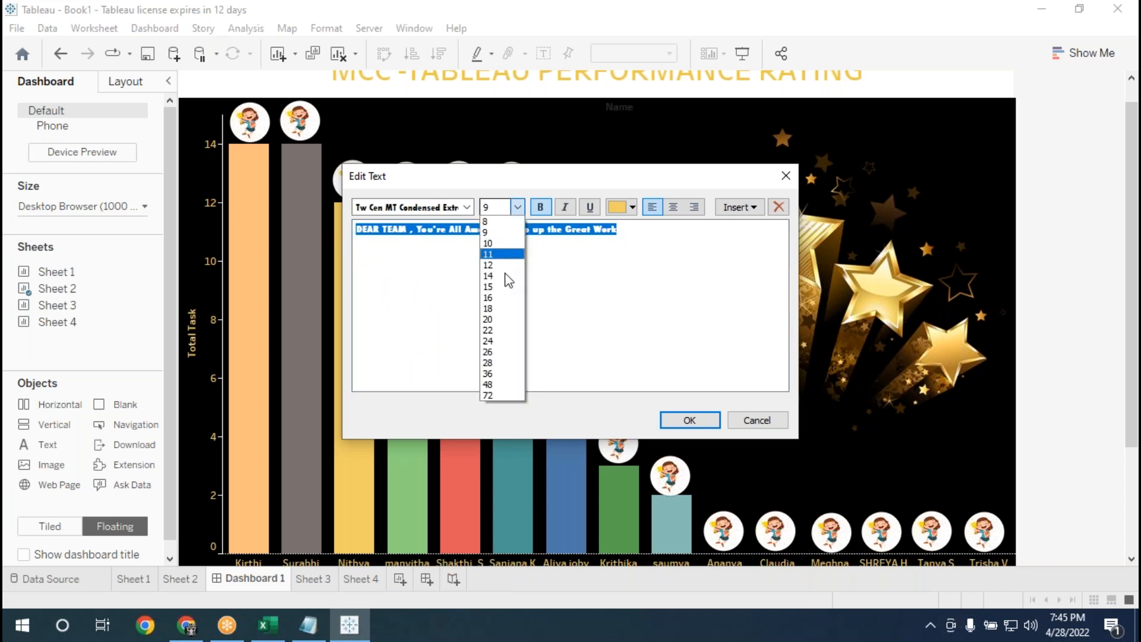
click(488, 362)
click(704, 423)
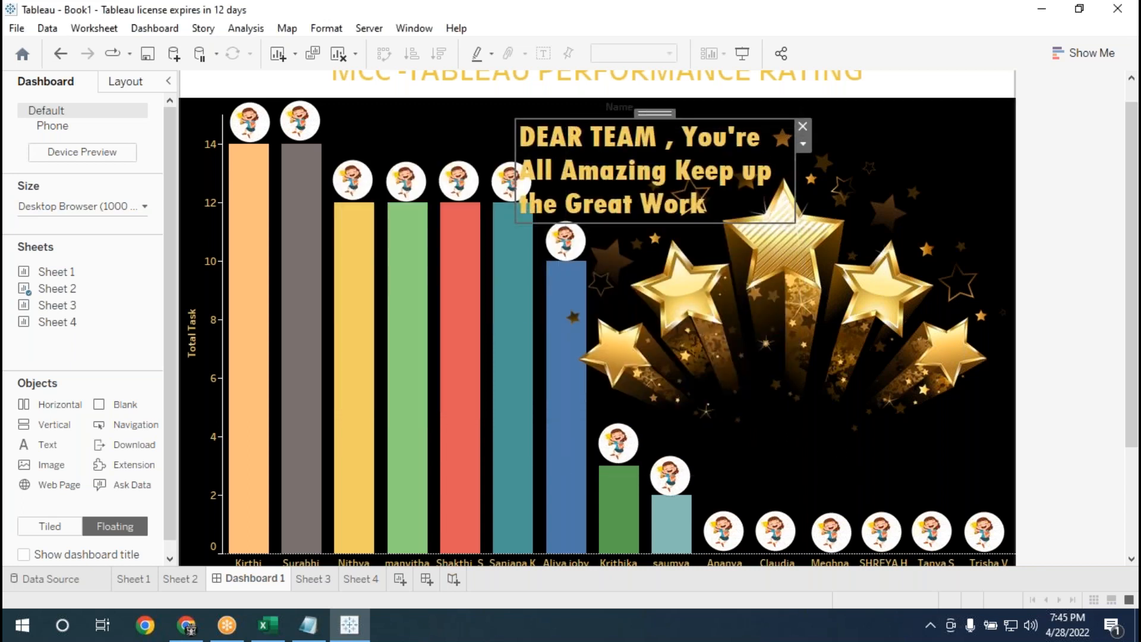
Widen the message's frame to span from the second bar to above the last names, and raise it slightly.
drag(515, 152, 337, 152)
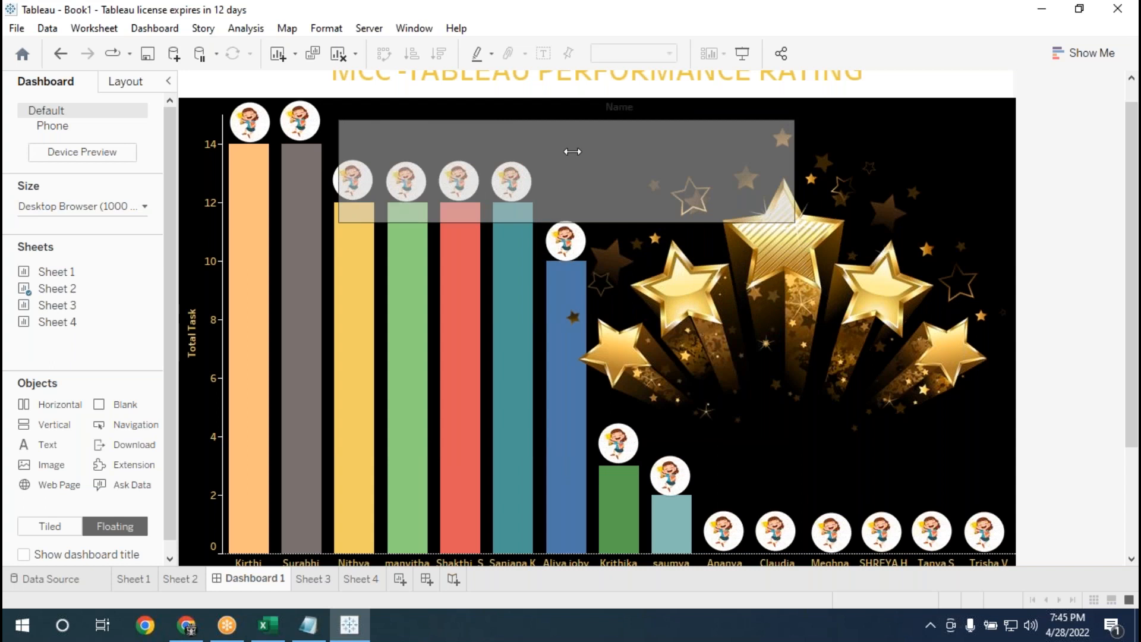
drag(795, 172, 926, 161)
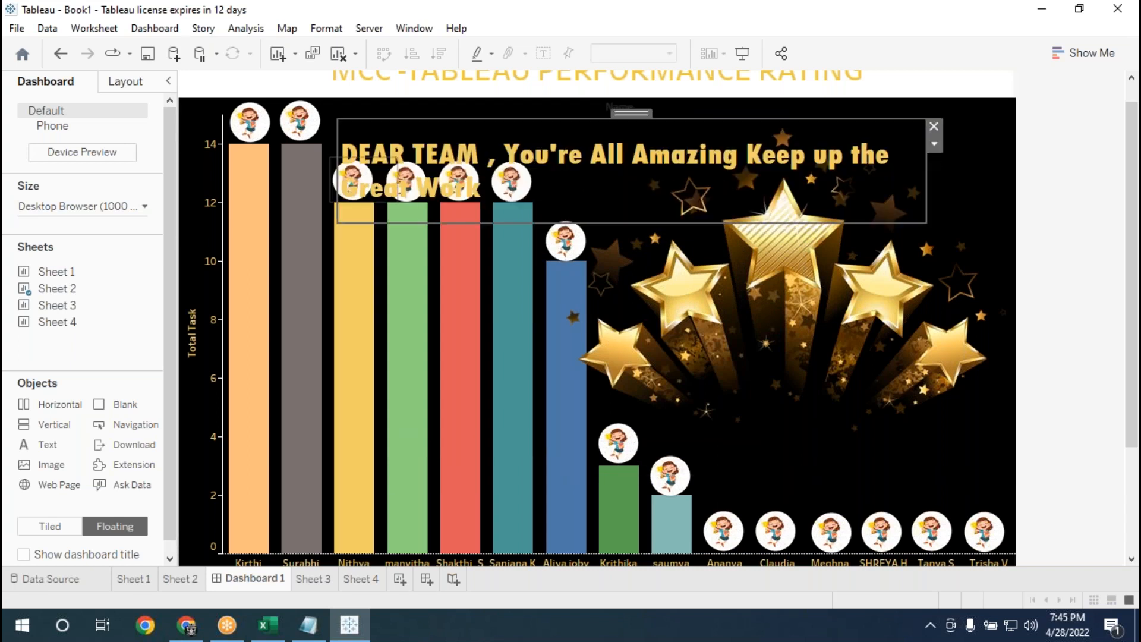
drag(336, 143, 298, 140)
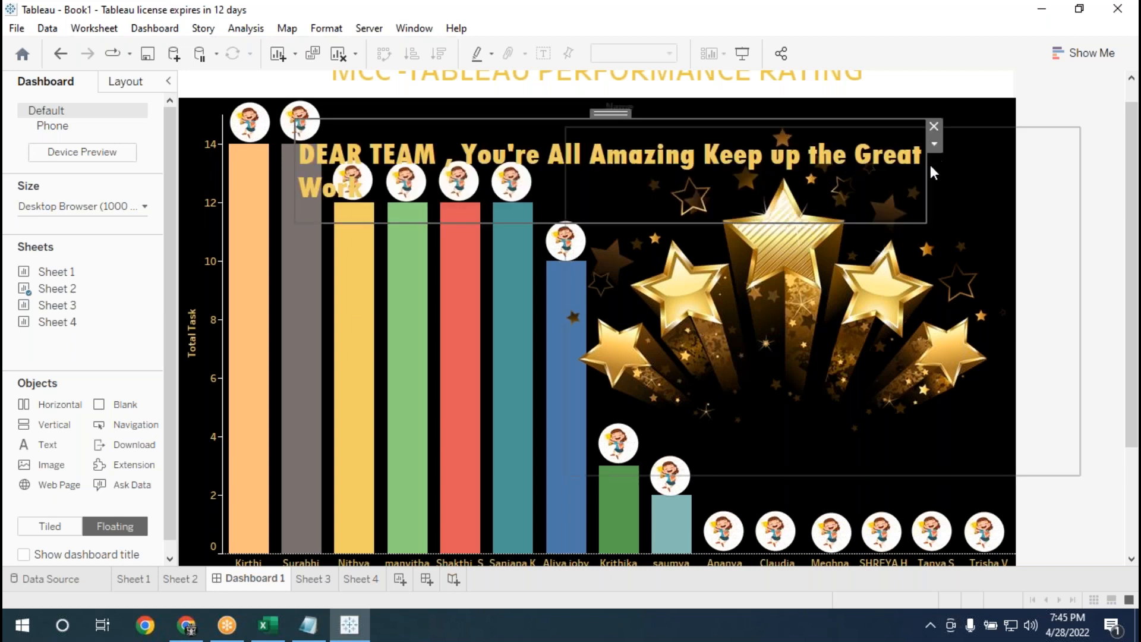
drag(927, 168, 975, 165)
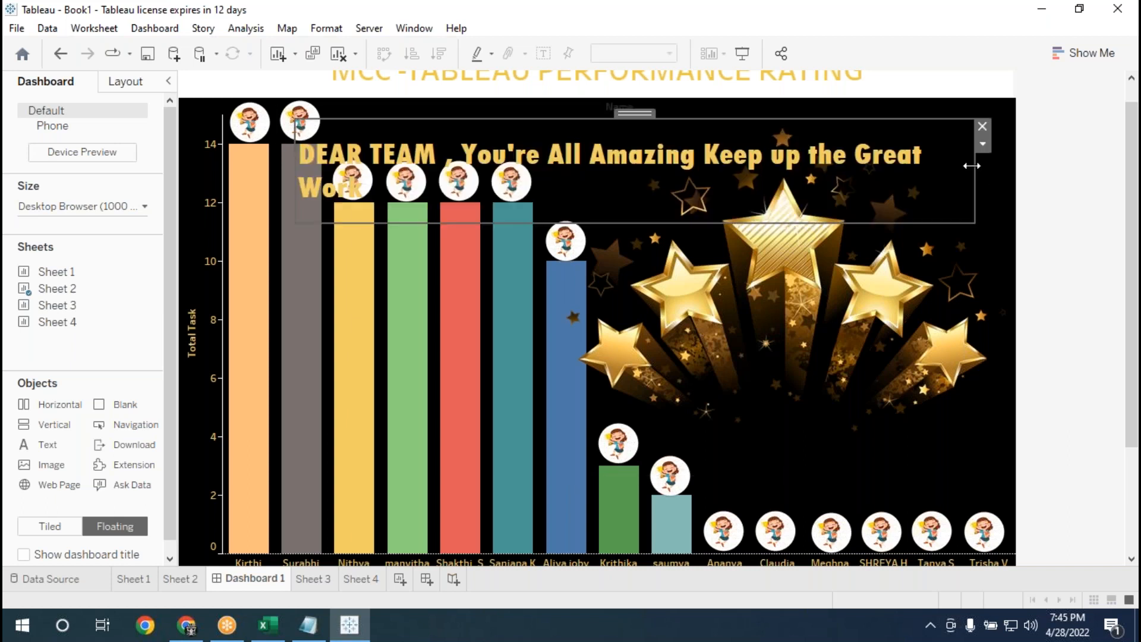
drag(644, 115, 657, 98)
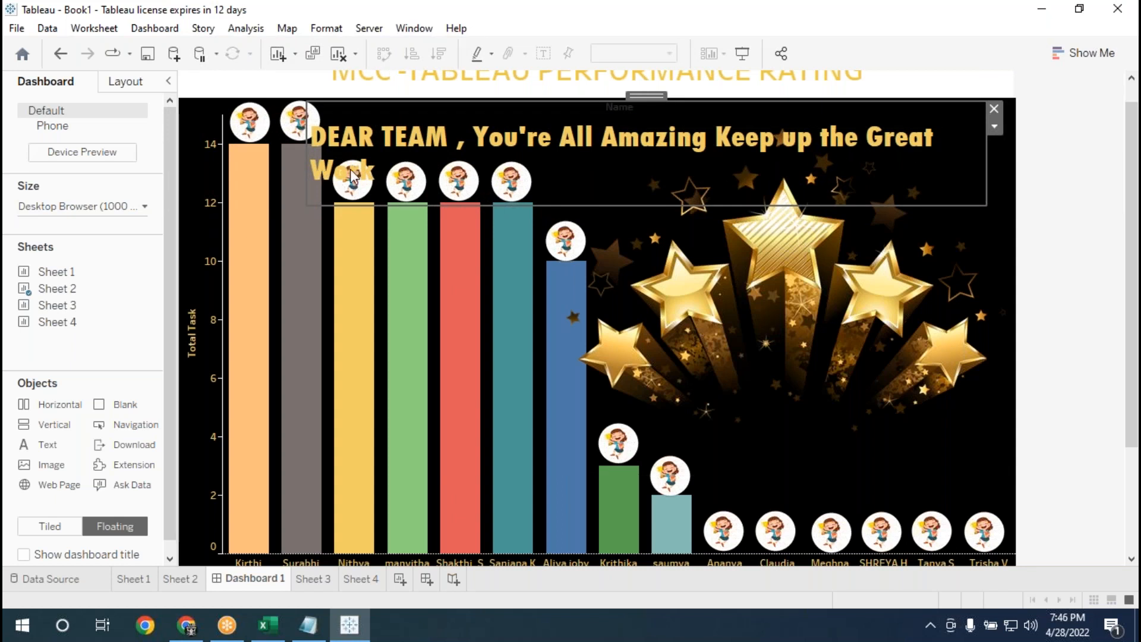
Set the font size of the words "Keep up the Great Work" to 24 in the message.
right_click(593, 163)
click(634, 173)
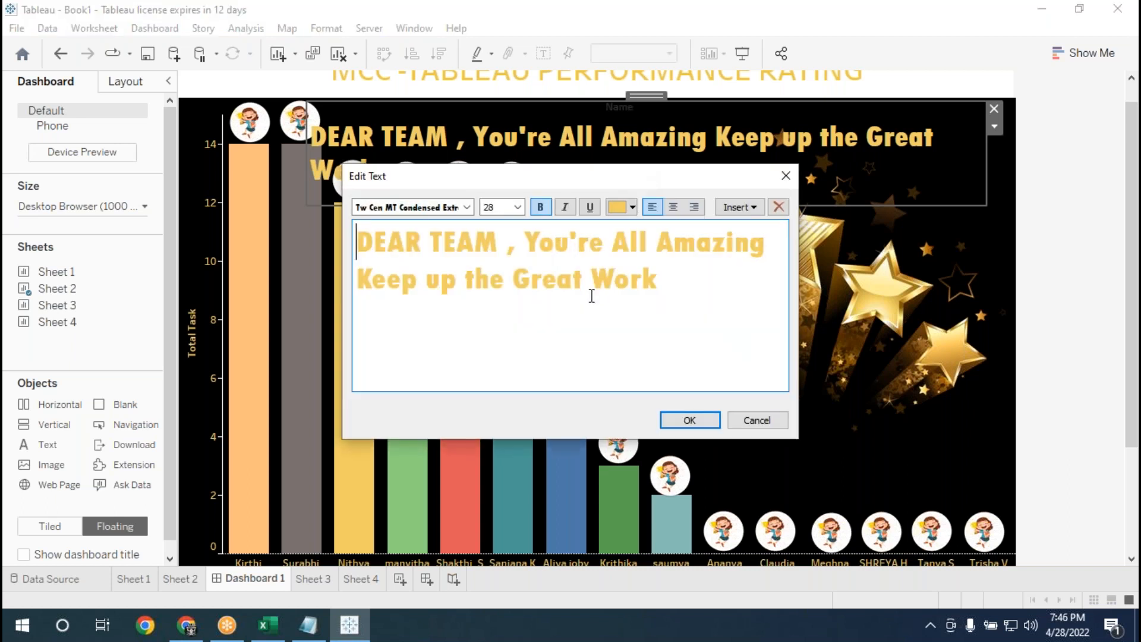
drag(357, 277, 657, 267)
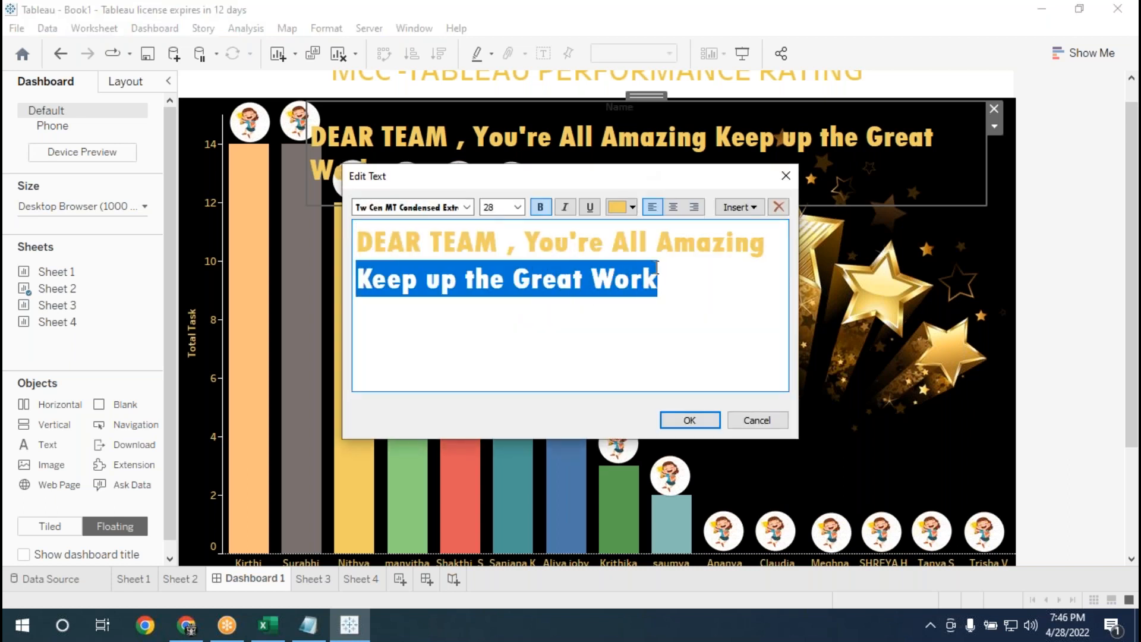
click(519, 206)
click(502, 341)
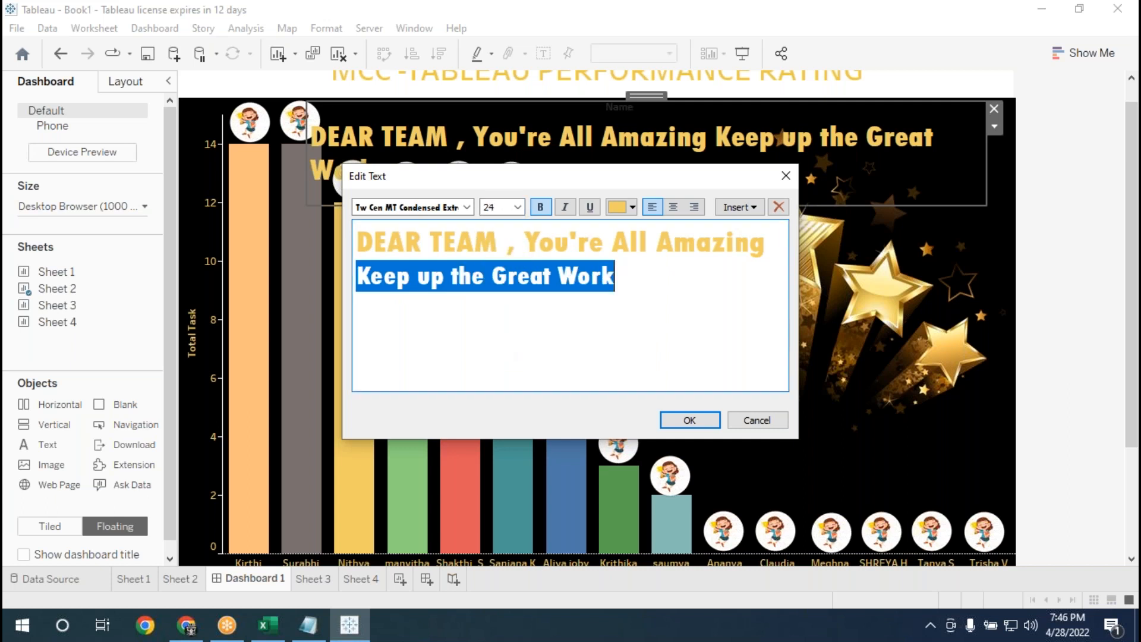
click(700, 420)
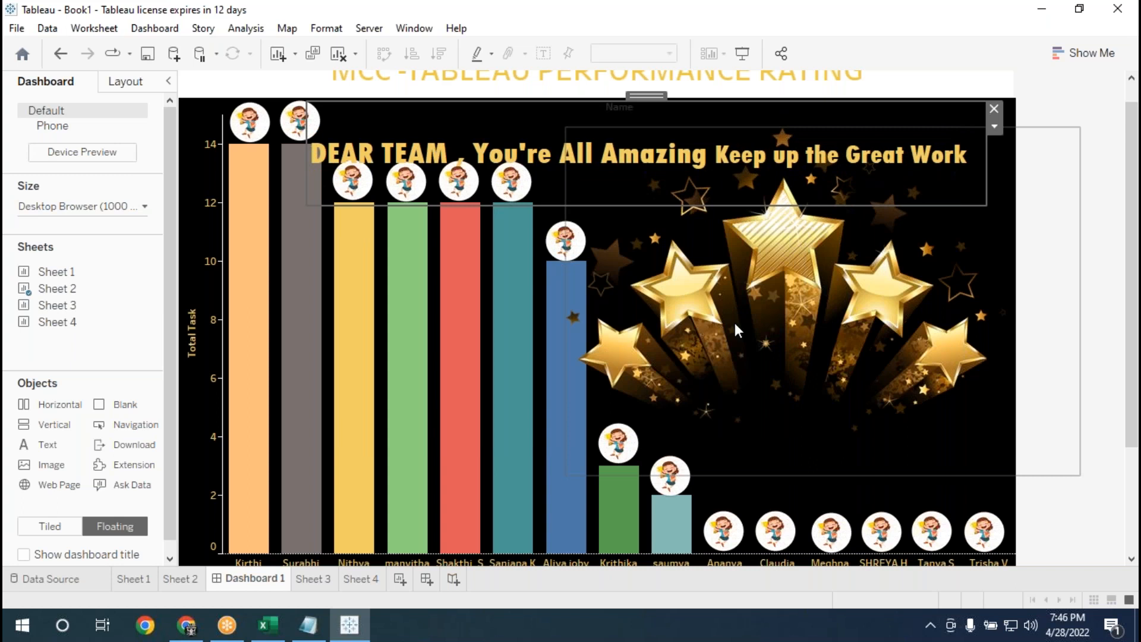
Move the message up so it clears the badges and starts above the third bar, then deselect it.
right_click(716, 155)
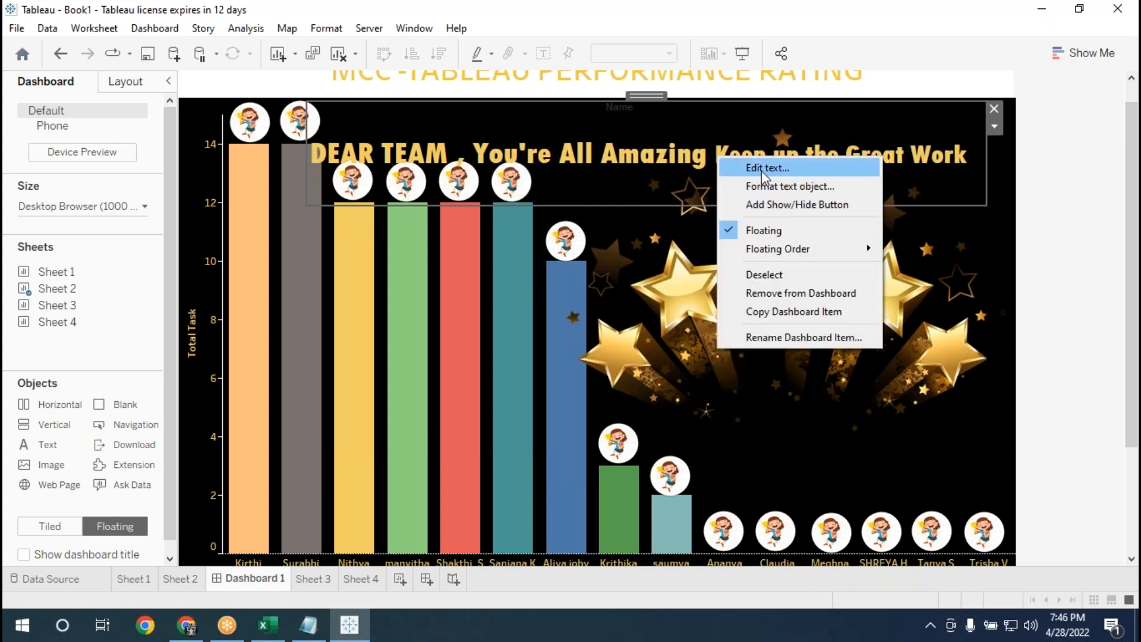
click(647, 97)
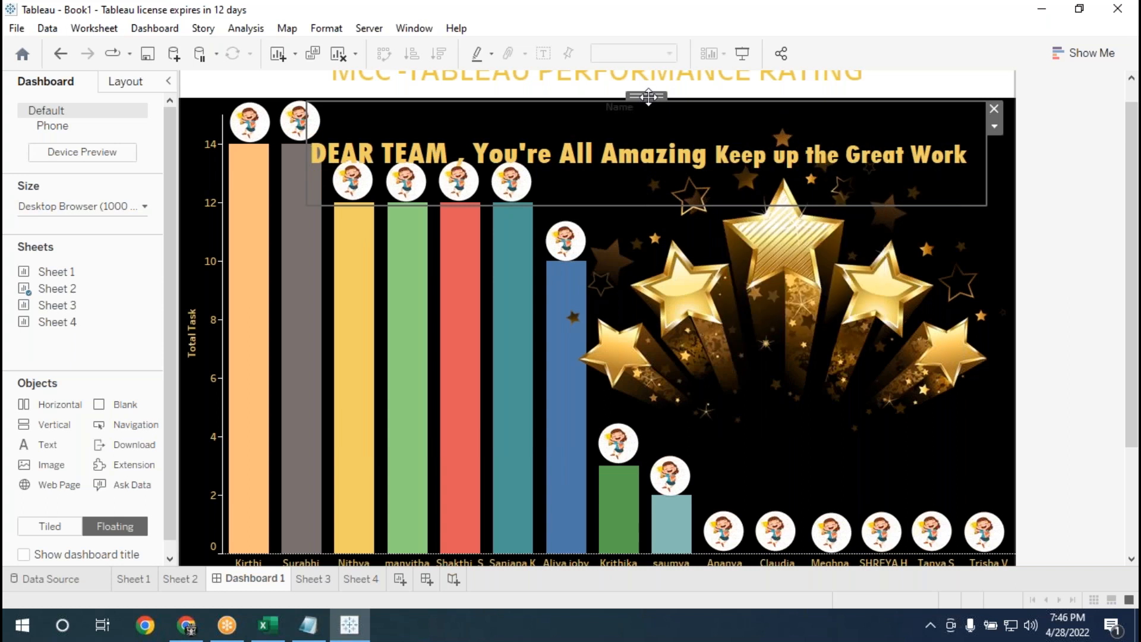
drag(648, 96, 675, 81)
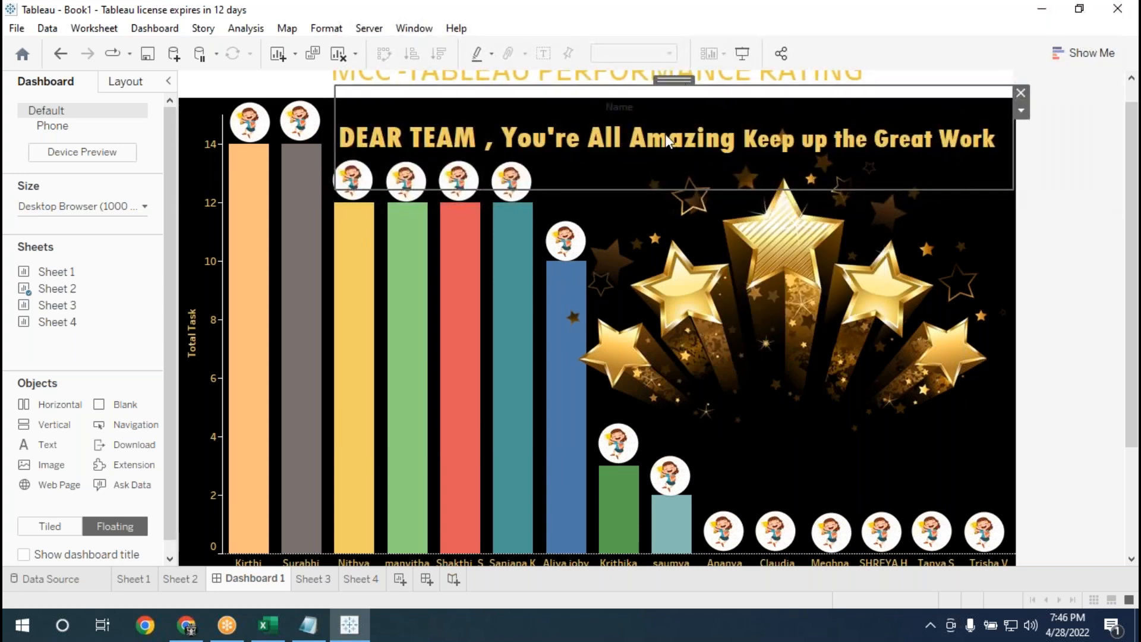
click(1099, 123)
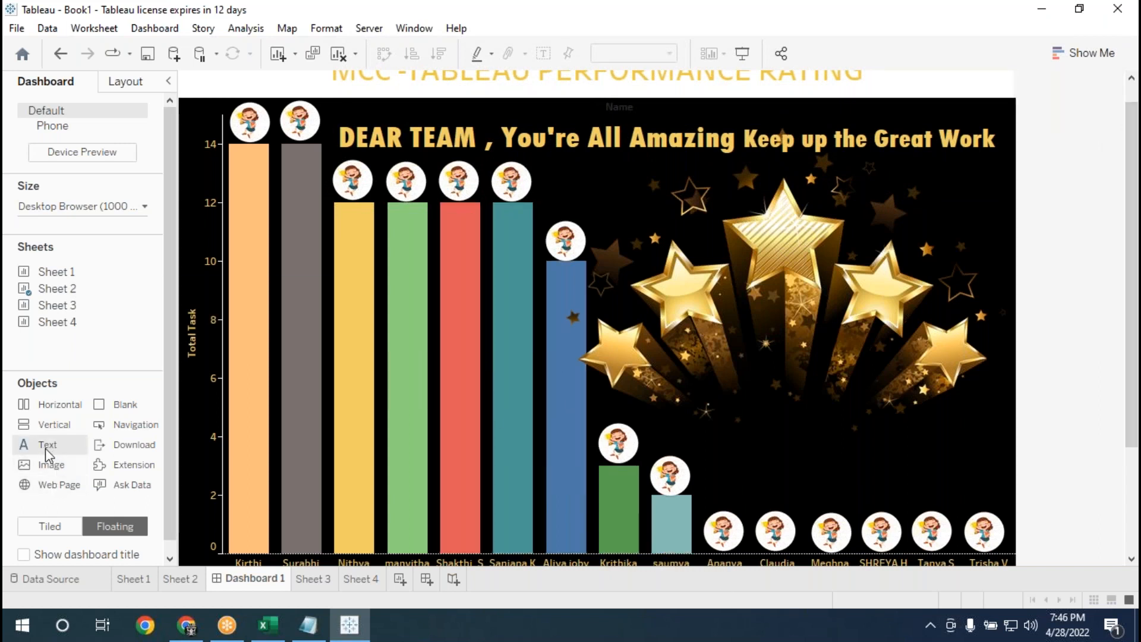
Add a floating text object over the lower stars, trying the wording "Good Luck ," and clearing it again.
drag(45, 448, 416, 297)
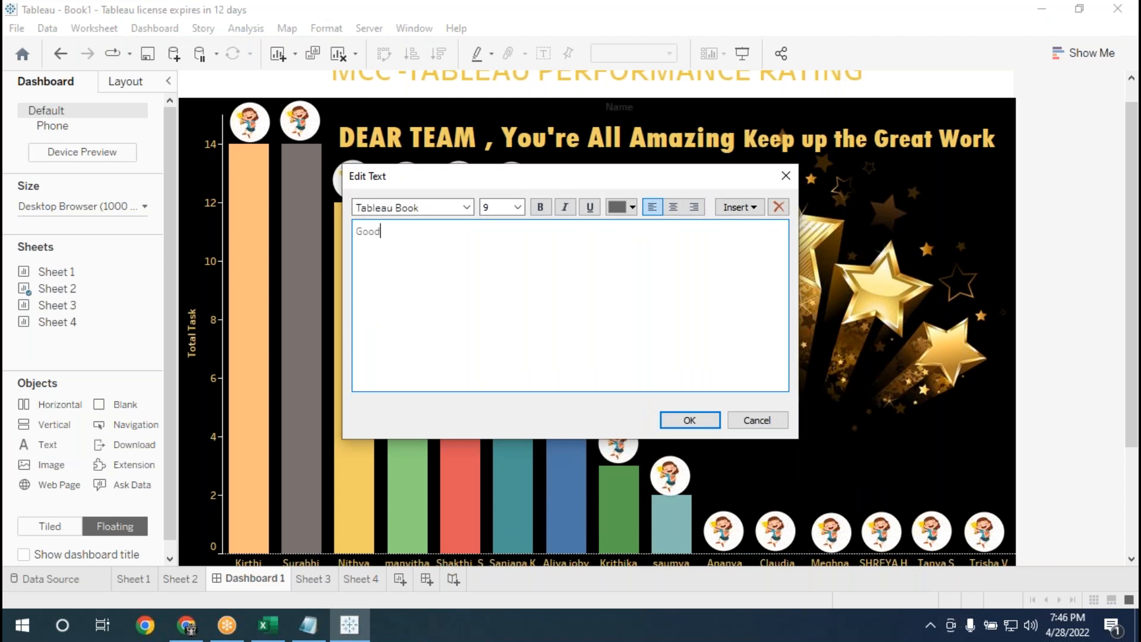
text(uck ,)
drag(421, 232, 358, 224)
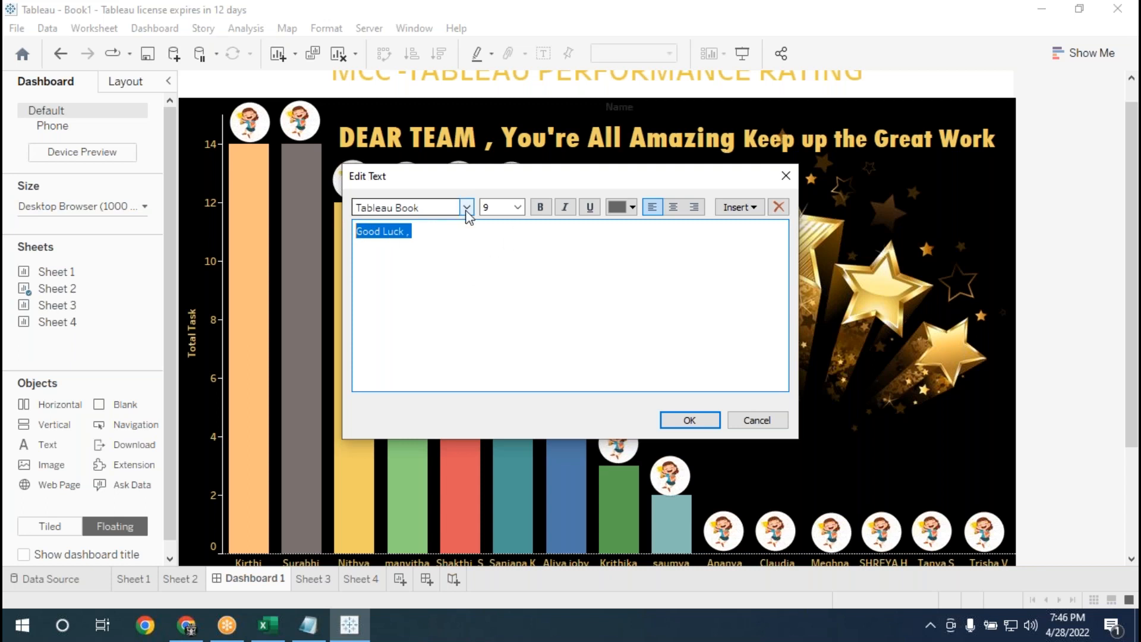
click(539, 208)
key(BackSpace)
Enter "Wish You a Good Luck : Target" as the wording of the new text object.
text(Wish)
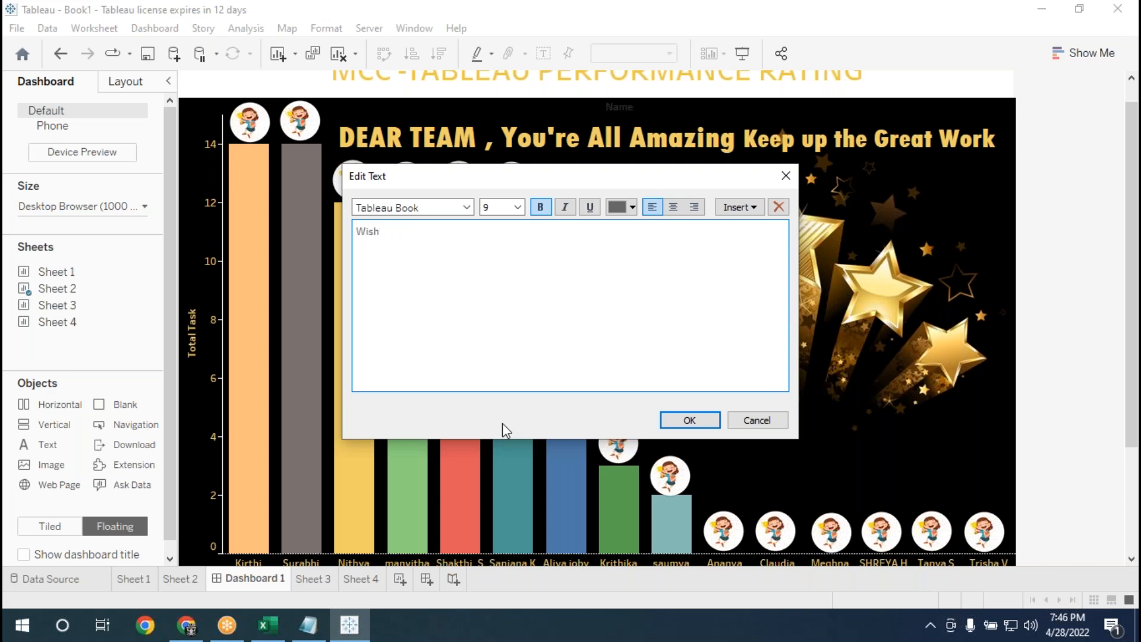
text( You a Good Luck : arget)
Format the good luck wording in bold golden-yellow Tableau Bold at size 28 and apply it.
key(ctrl+a)
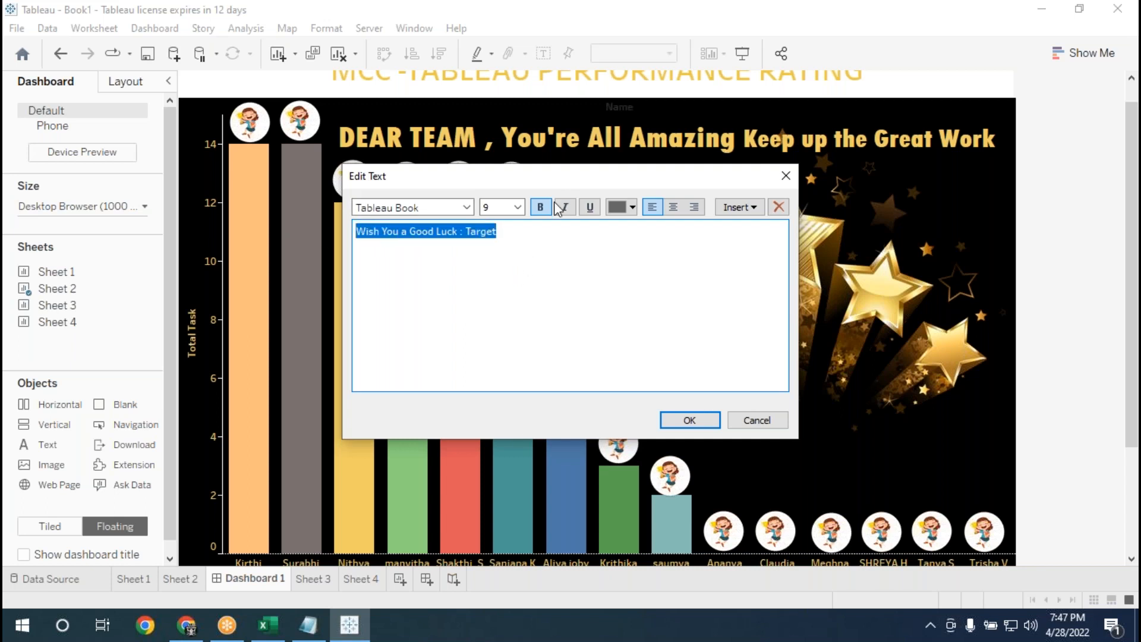
click(517, 207)
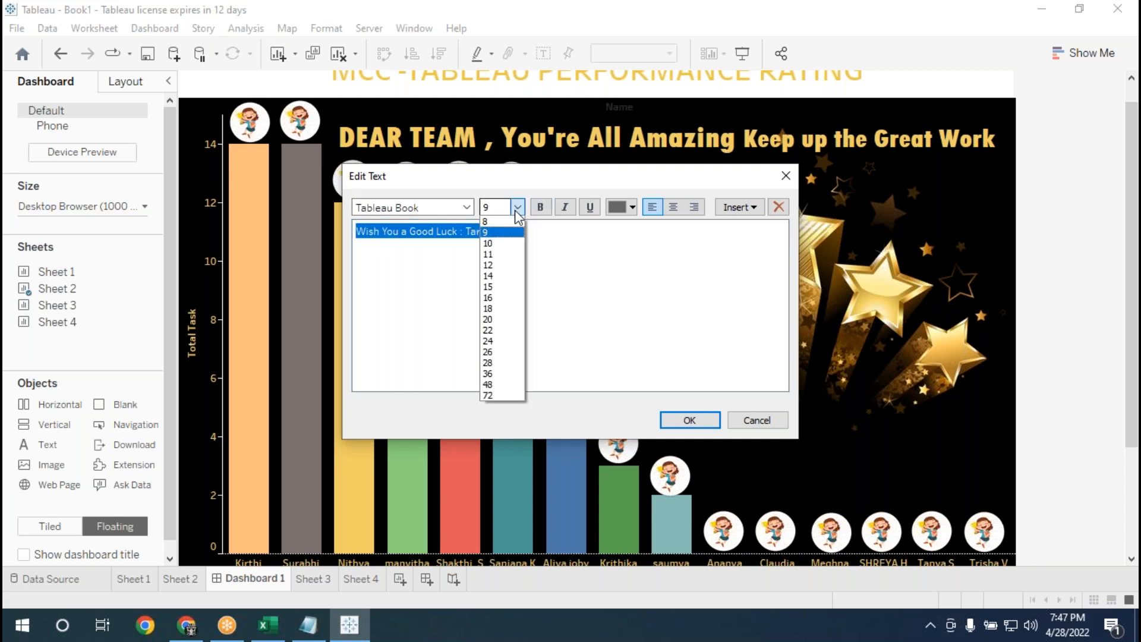
click(486, 363)
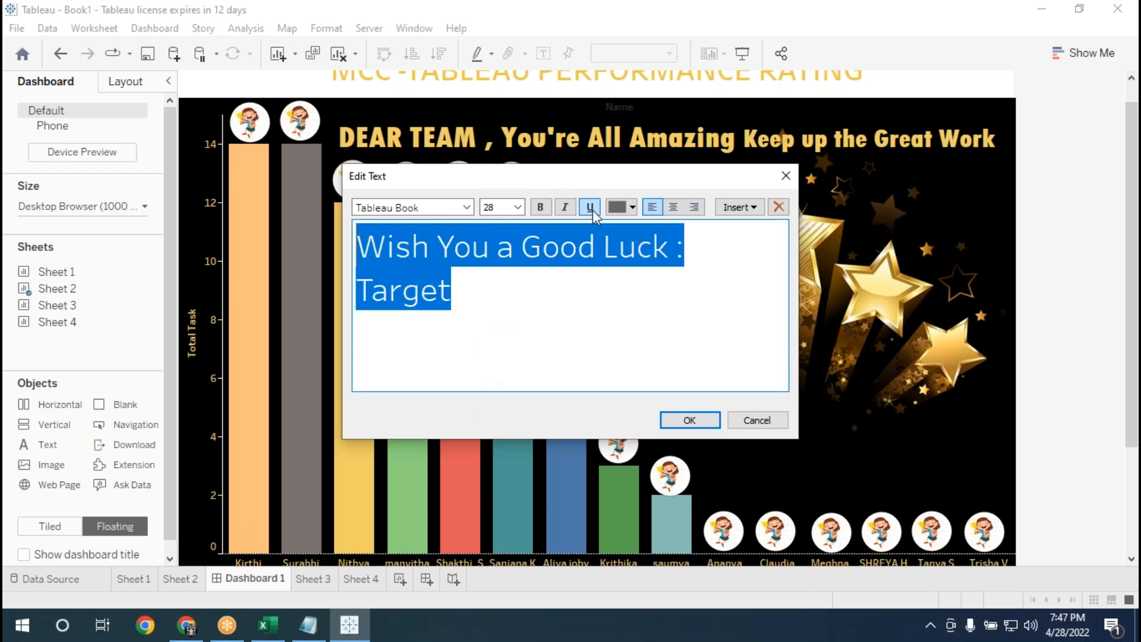
click(540, 208)
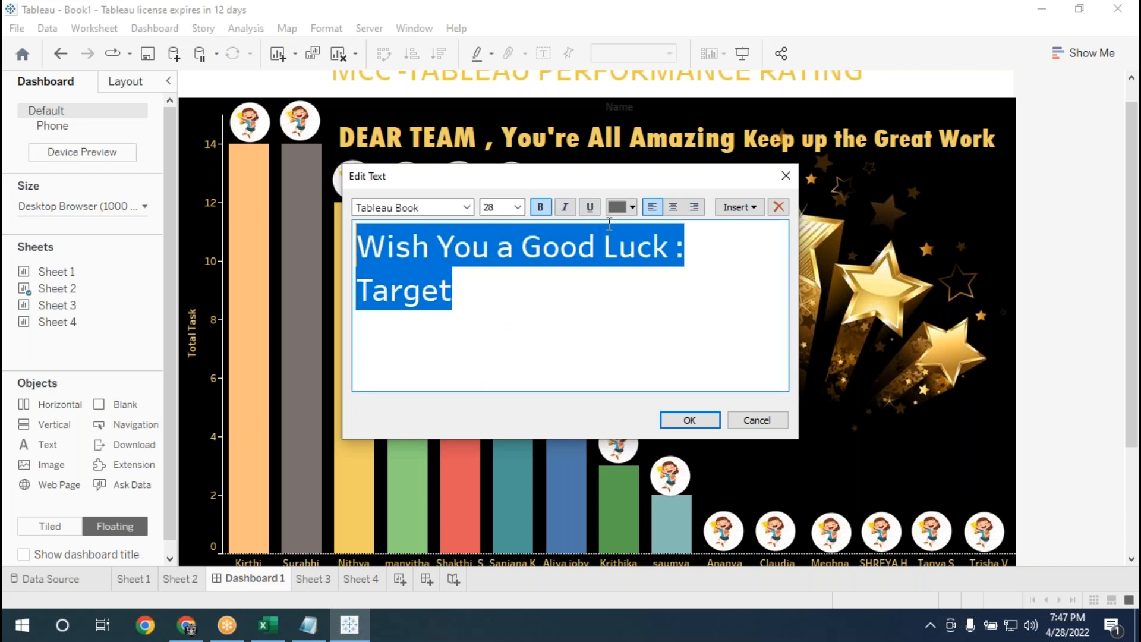
click(632, 207)
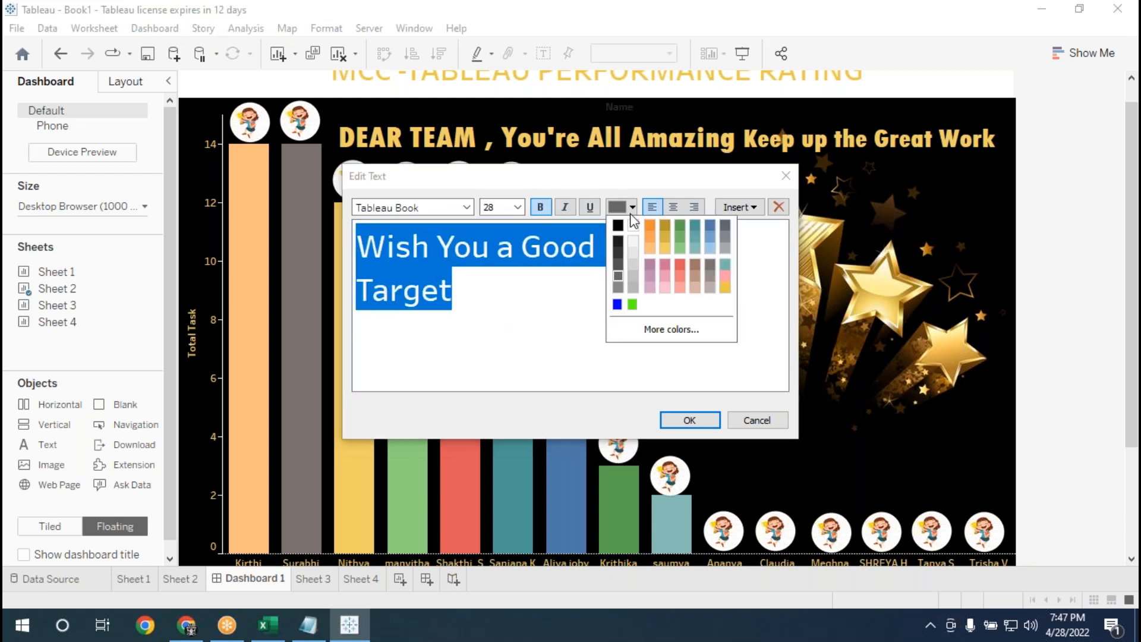
click(723, 287)
click(468, 208)
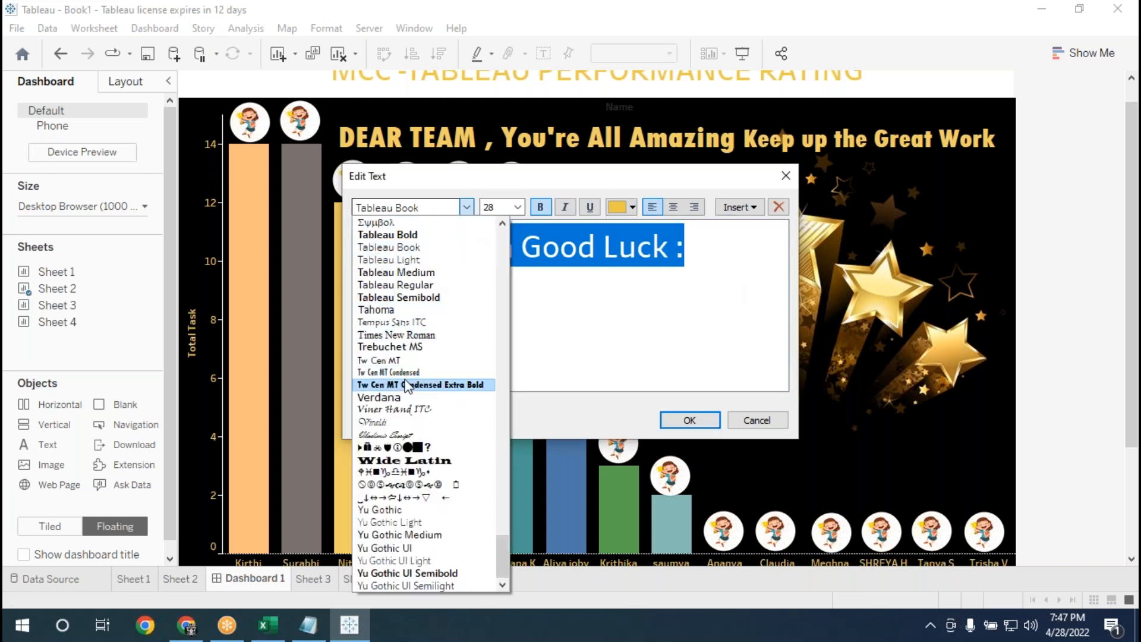
scroll(415, 361, up, 2)
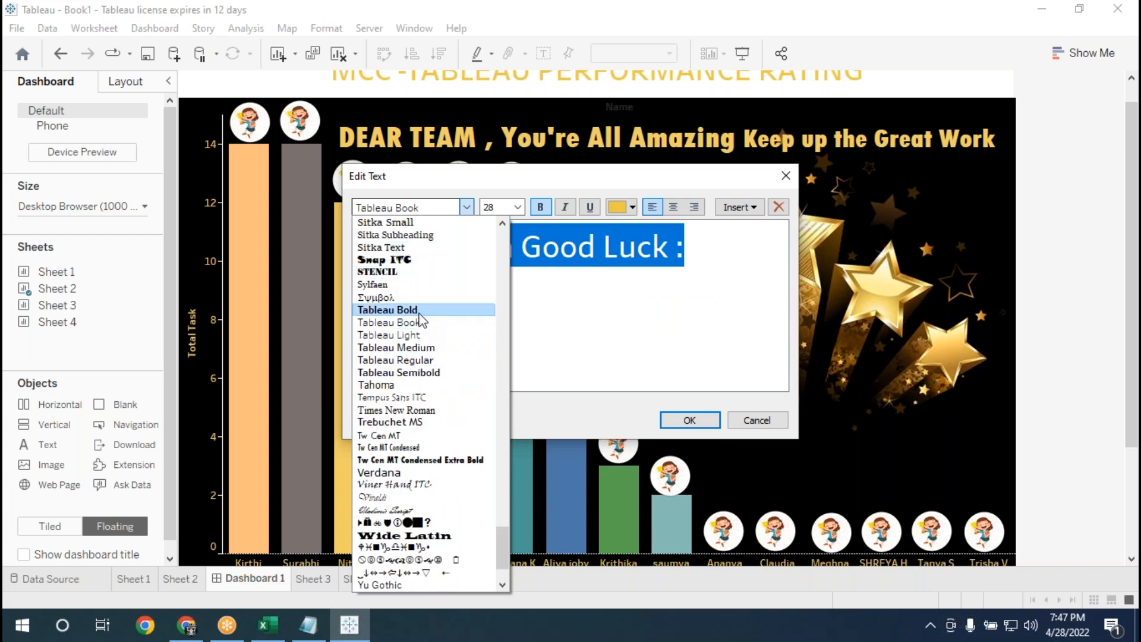
click(397, 309)
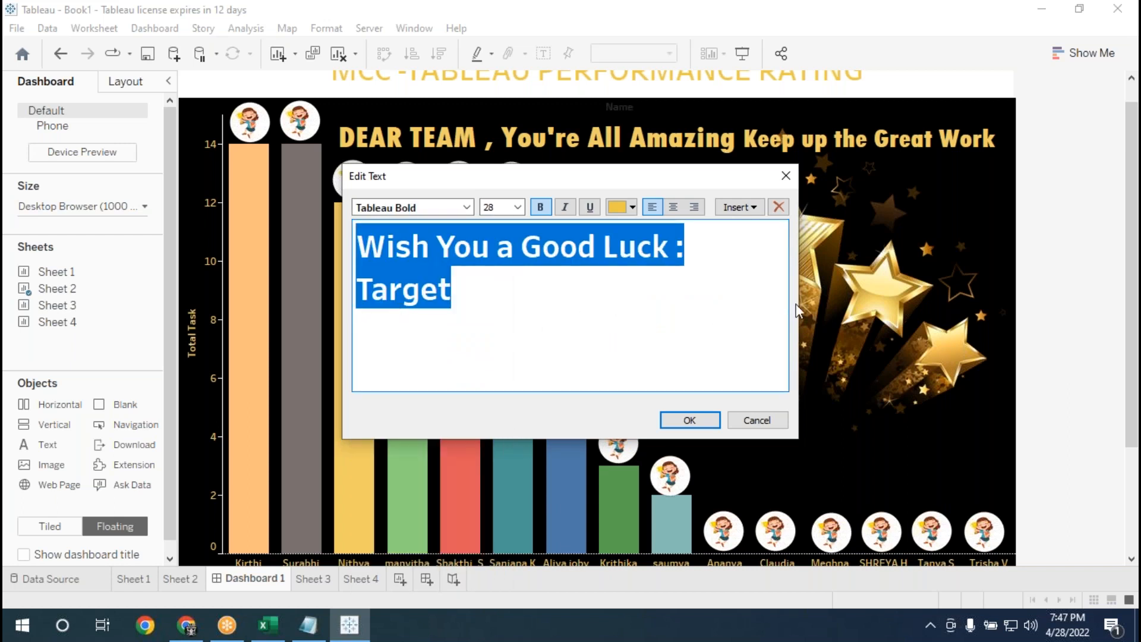
drag(798, 312, 939, 312)
click(830, 421)
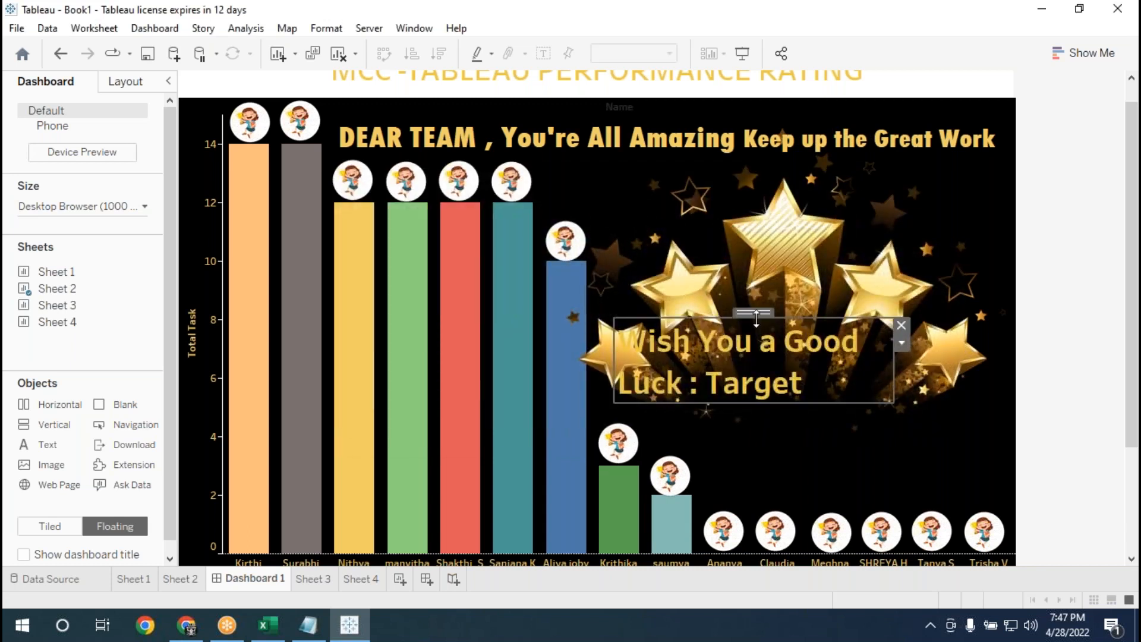